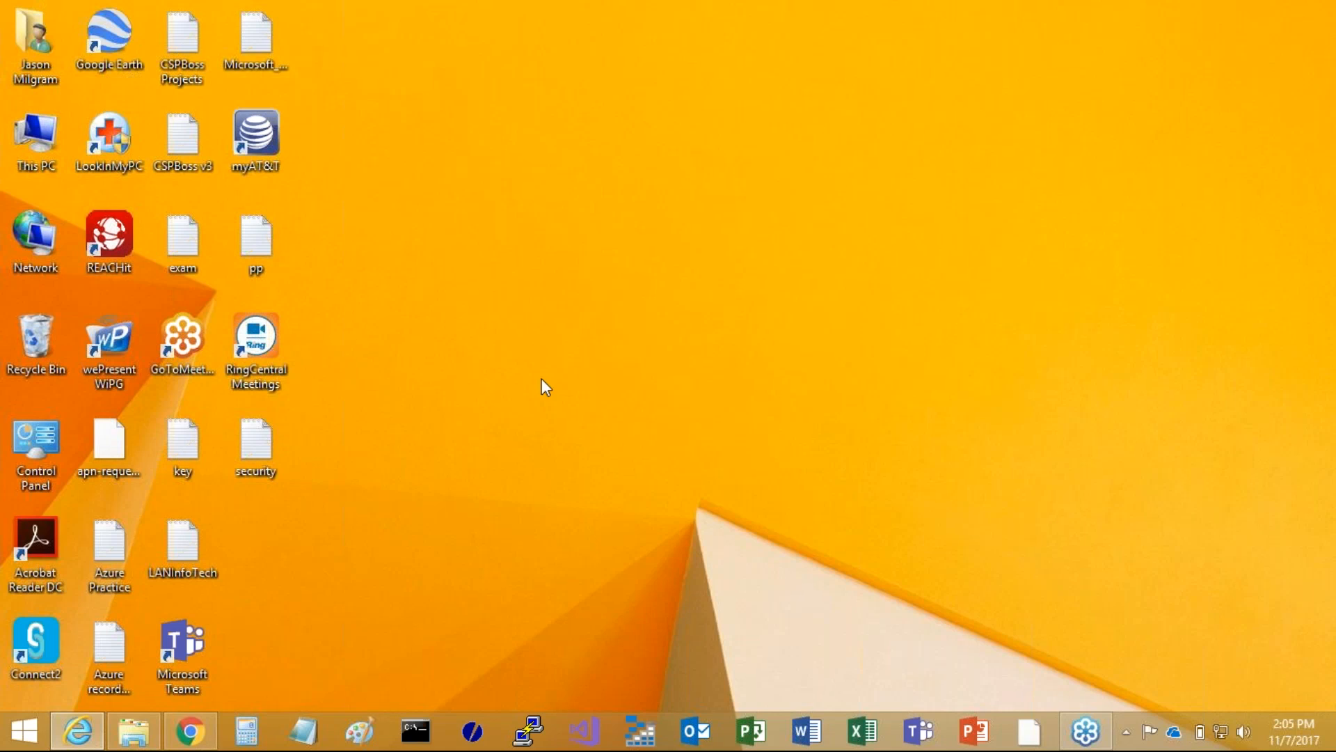
# Switch to Chrome and start adding a new Recovery Services vault in the Azure portal
pyautogui.click(188, 730)
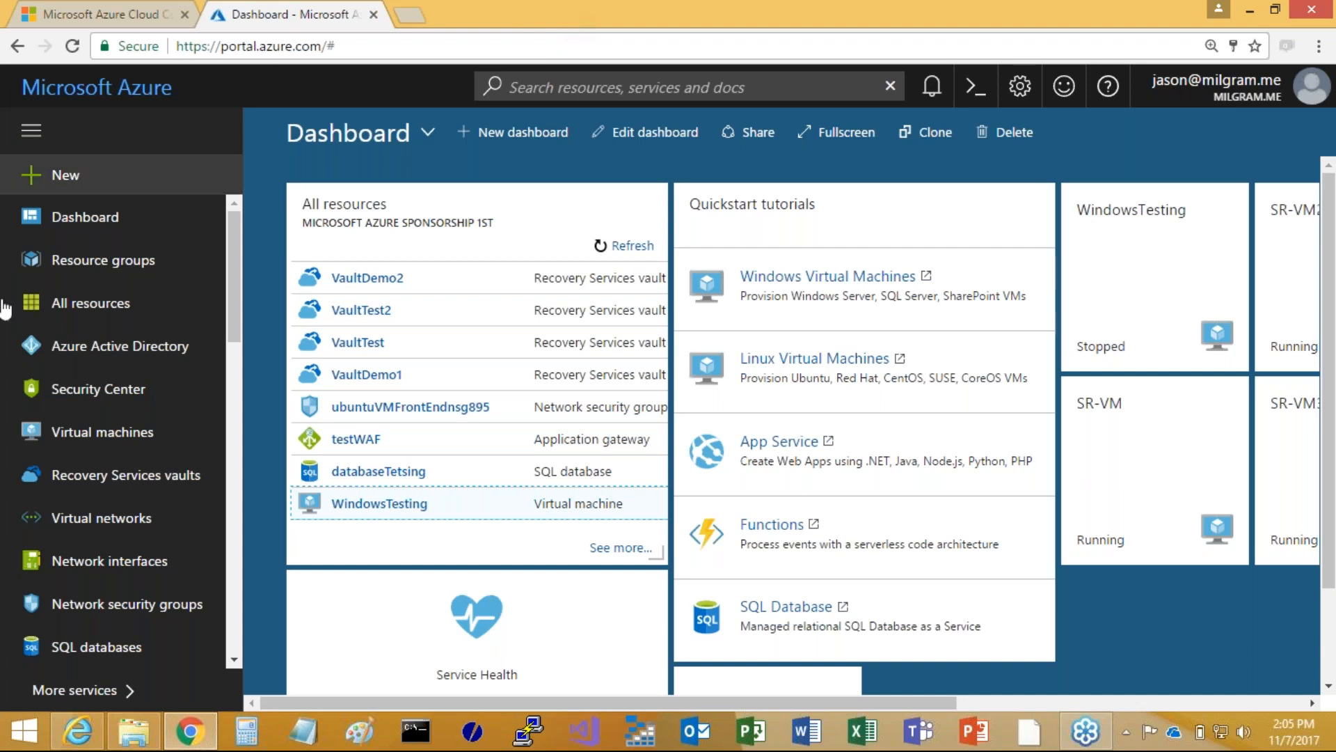
pyautogui.click(67, 487)
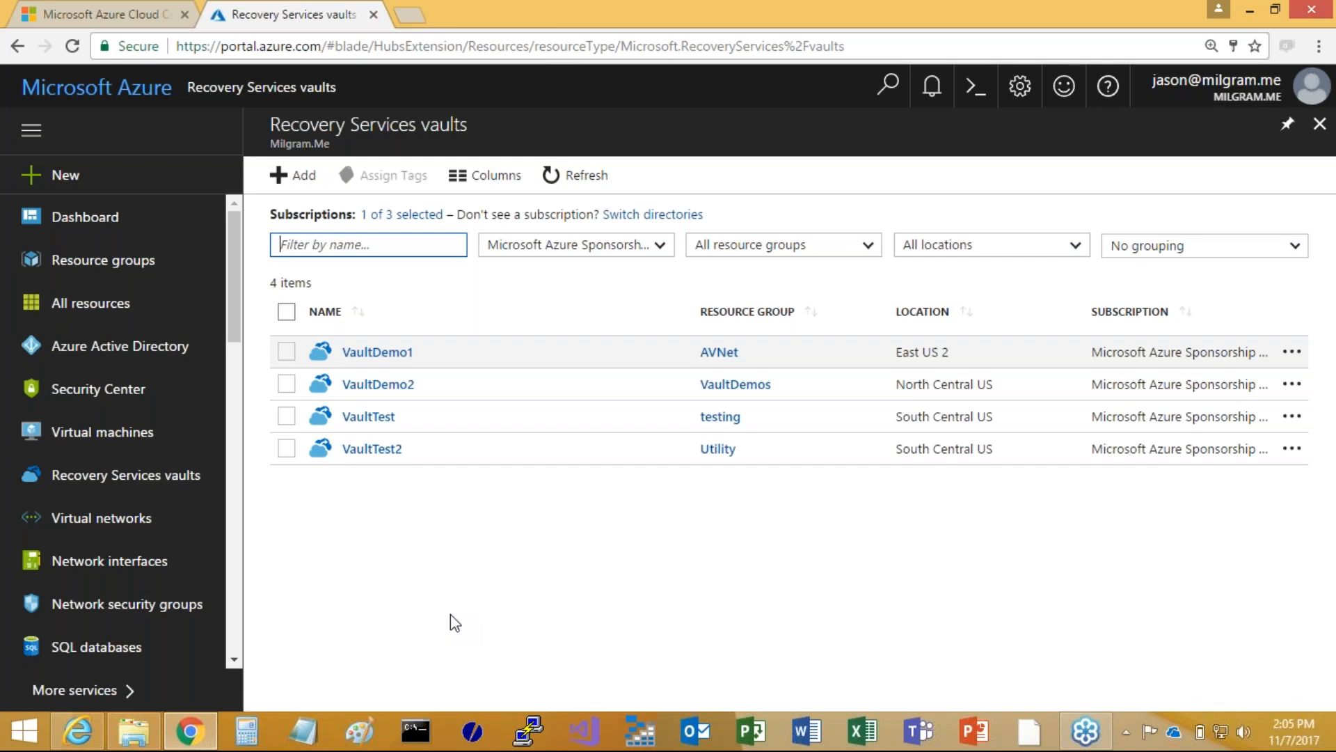
pyautogui.click(303, 182)
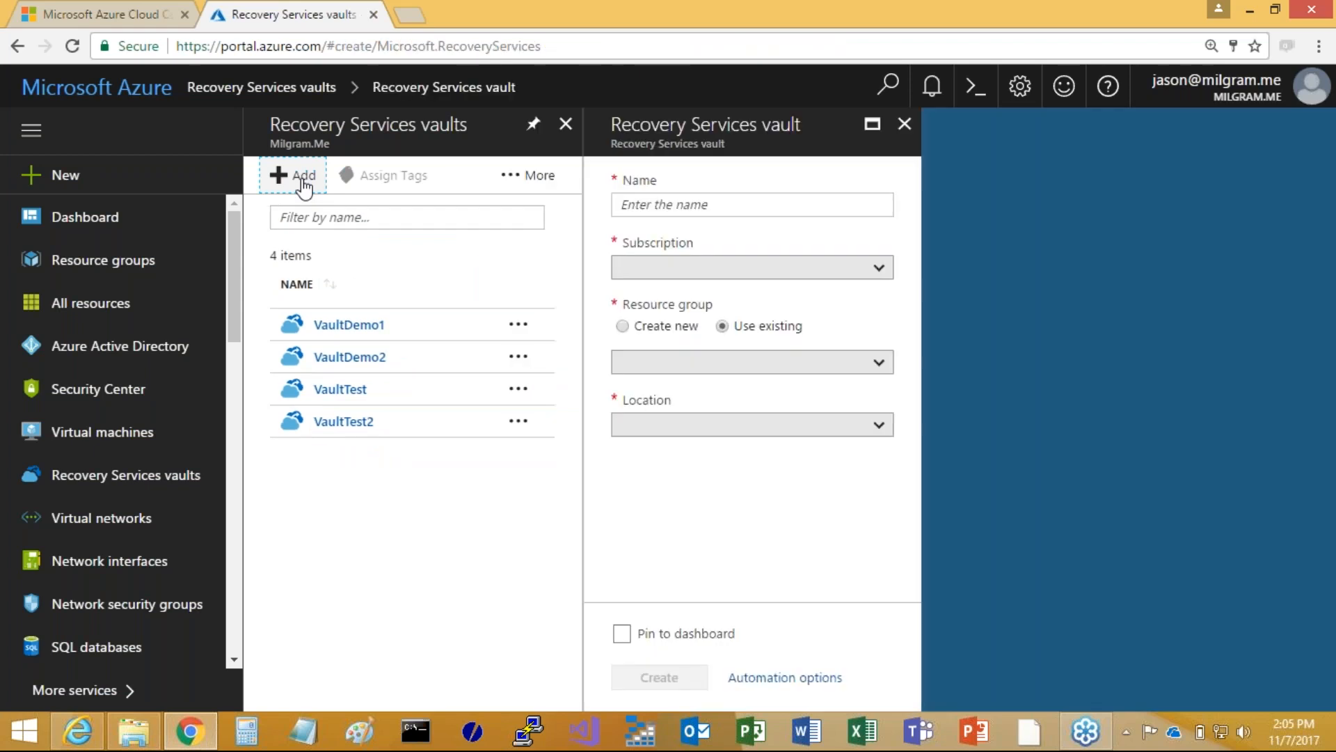
# Name the new Recovery Services vault Azurewebinar
pyautogui.click(671, 212)
pyautogui.write('Azur')
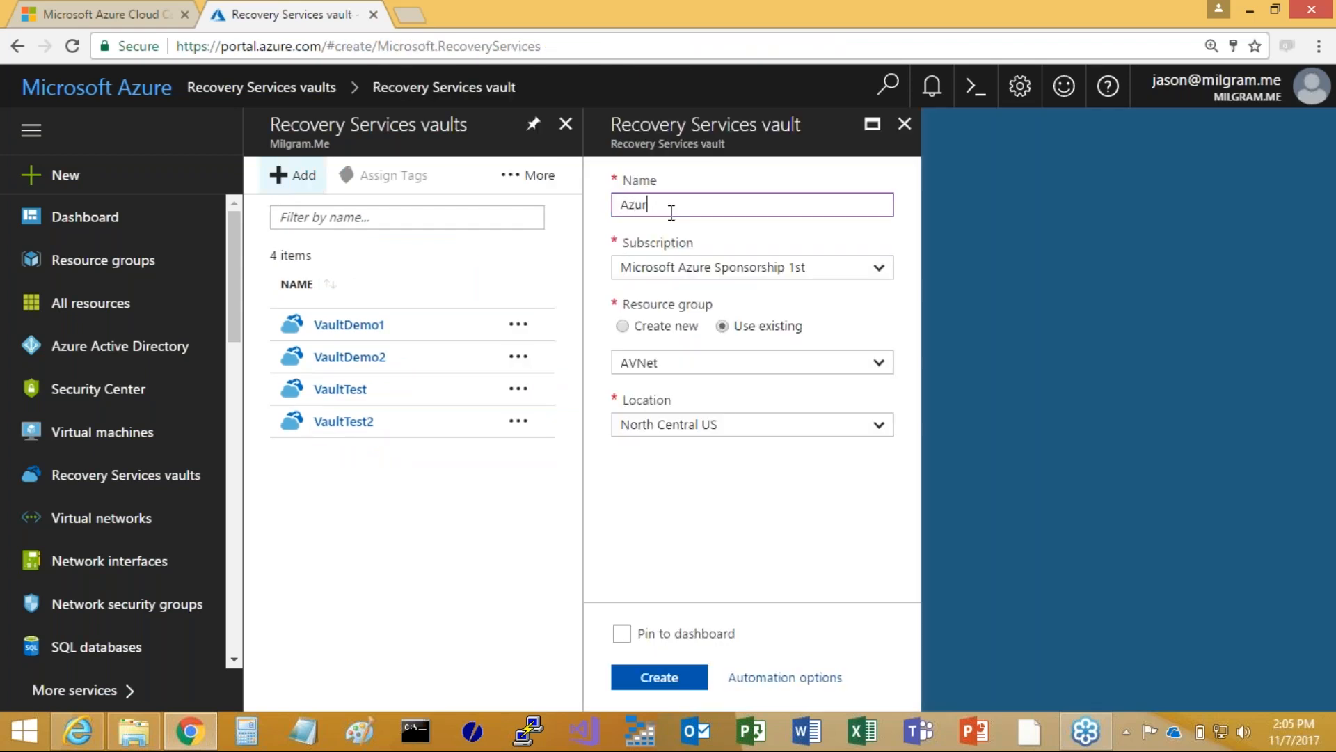
pyautogui.write('e Webinar')
pyautogui.click(658, 204)
pyautogui.press('BackSpace')
pyautogui.press('Delete')
pyautogui.write('webinar')
pyautogui.click(736, 199)
pyautogui.press('BackSpace')
# Create the vault in a new resource group named Azurewebinar with the location West US 2
pyautogui.click(624, 332)
pyautogui.click(703, 362)
pyautogui.write('Azure')
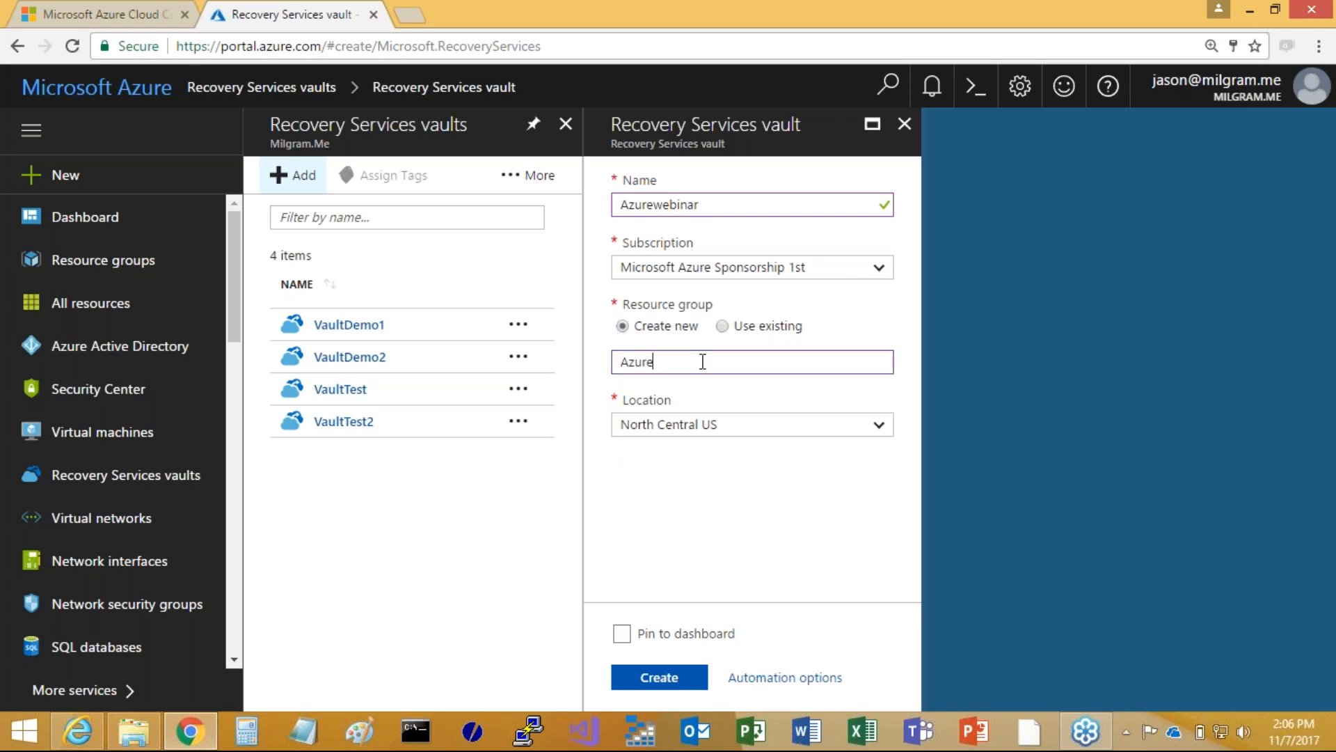
pyautogui.write('webinar')
pyautogui.click(879, 426)
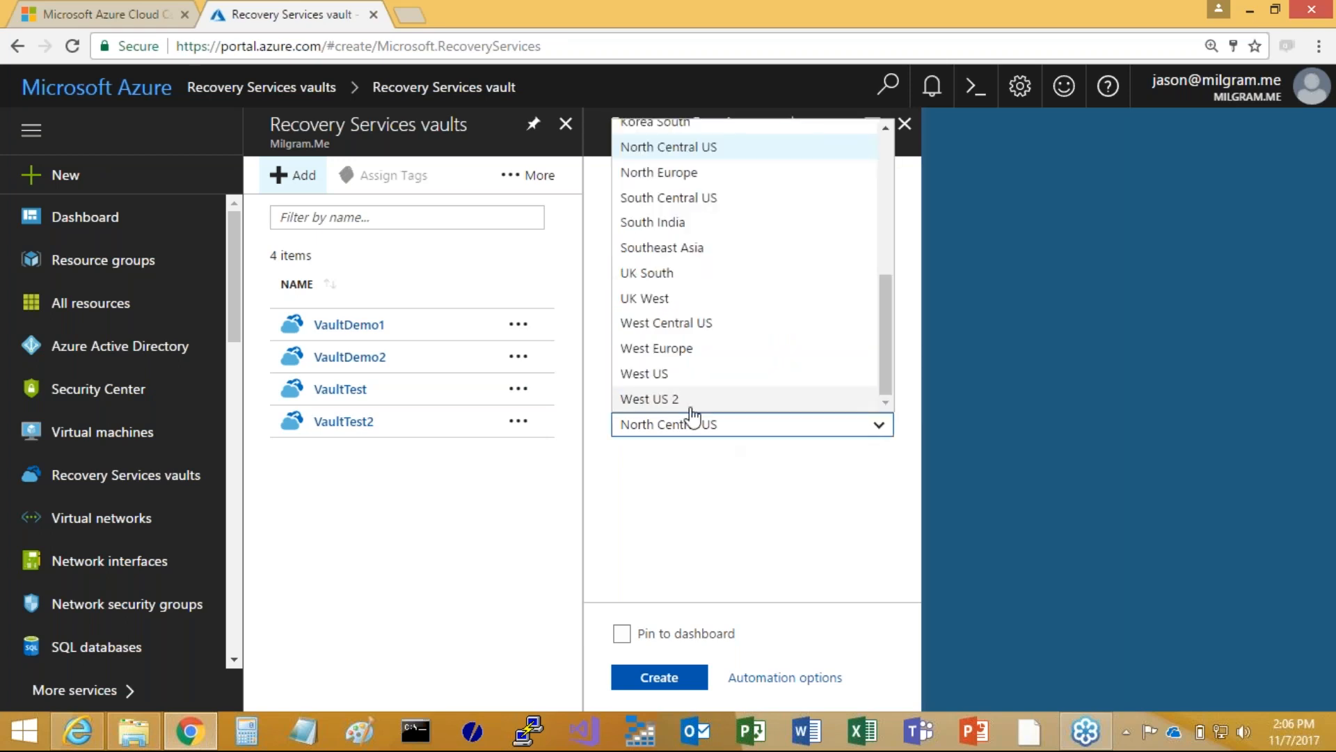
pyautogui.click(668, 398)
pyautogui.click(650, 678)
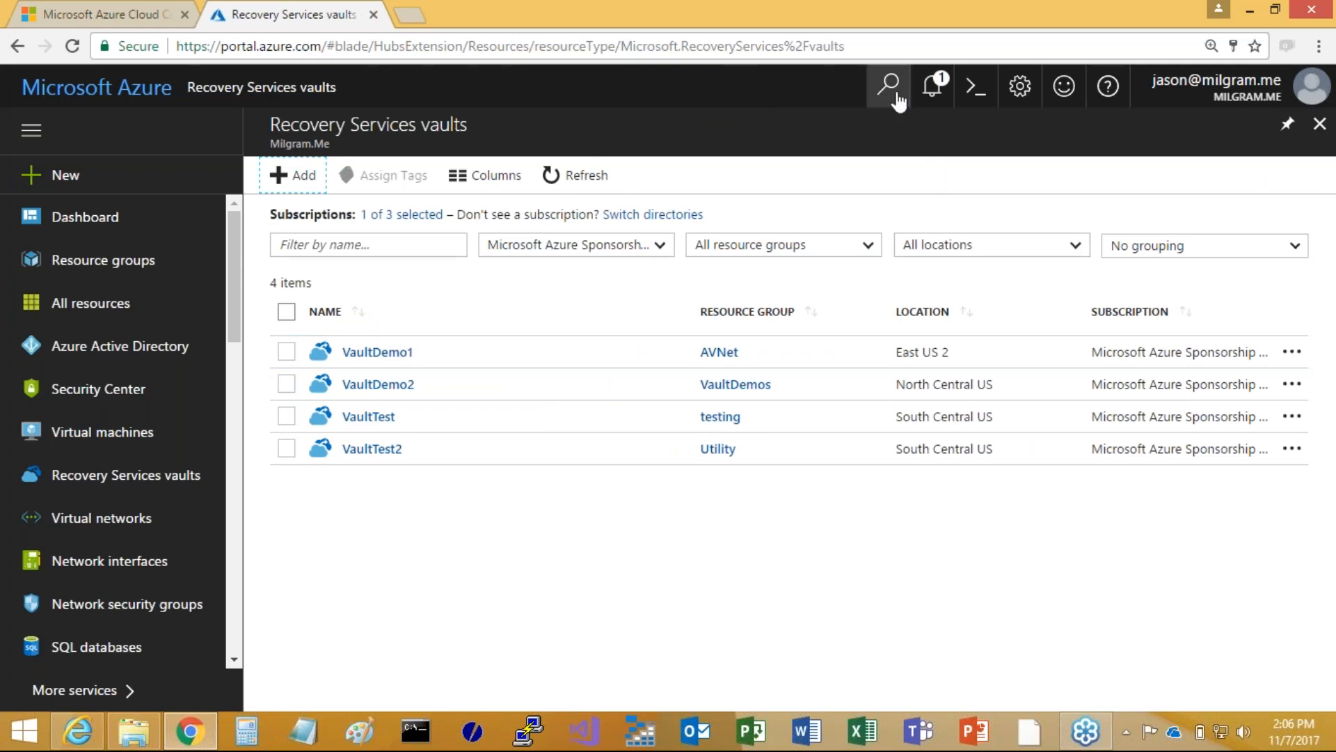
# Dismiss all the deployment notifications and refresh the list of Recovery Services vaults
pyautogui.click(932, 89)
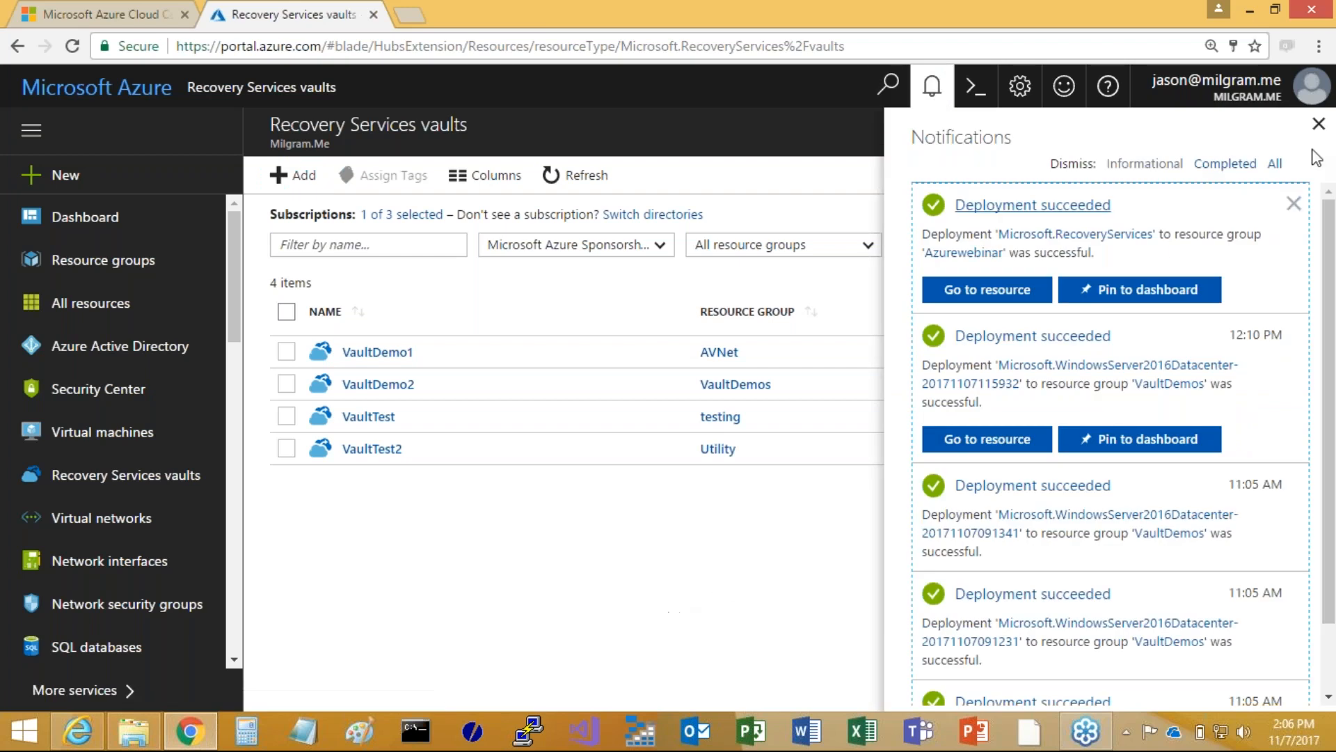
pyautogui.click(1294, 203)
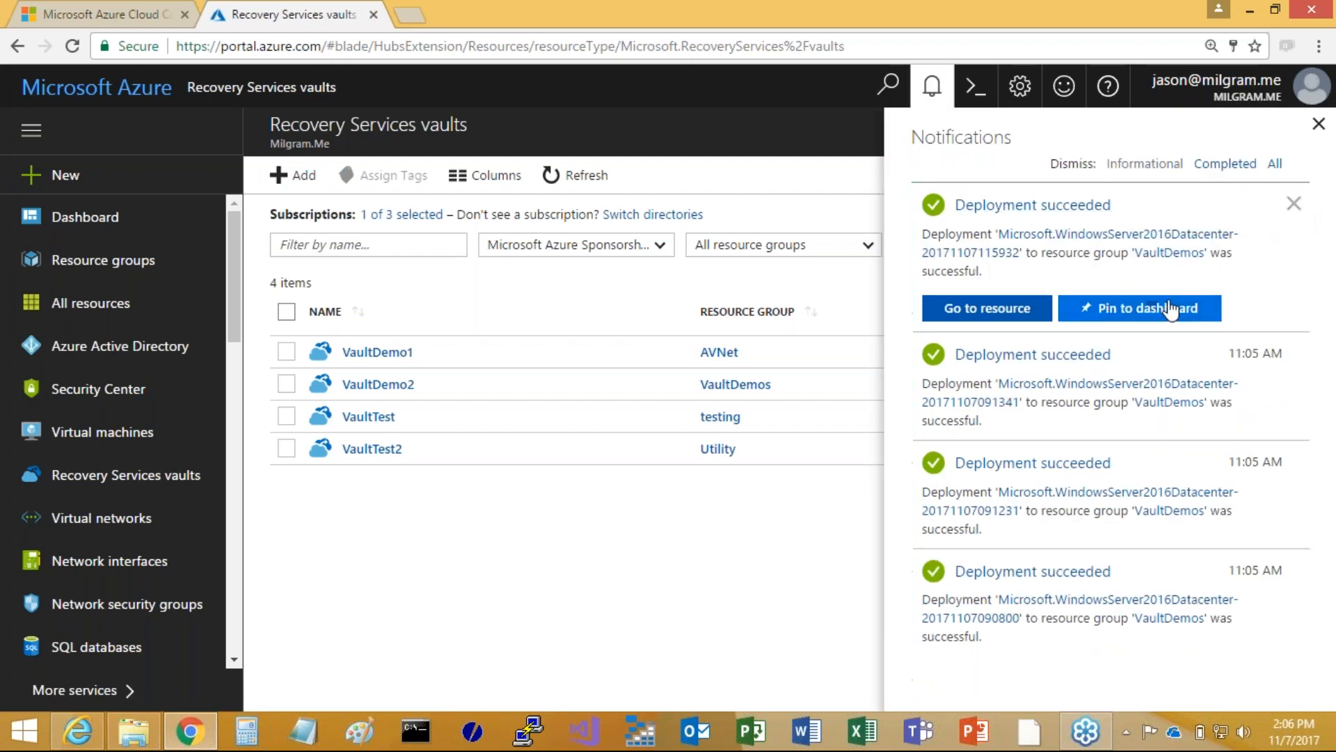
pyautogui.click(1294, 204)
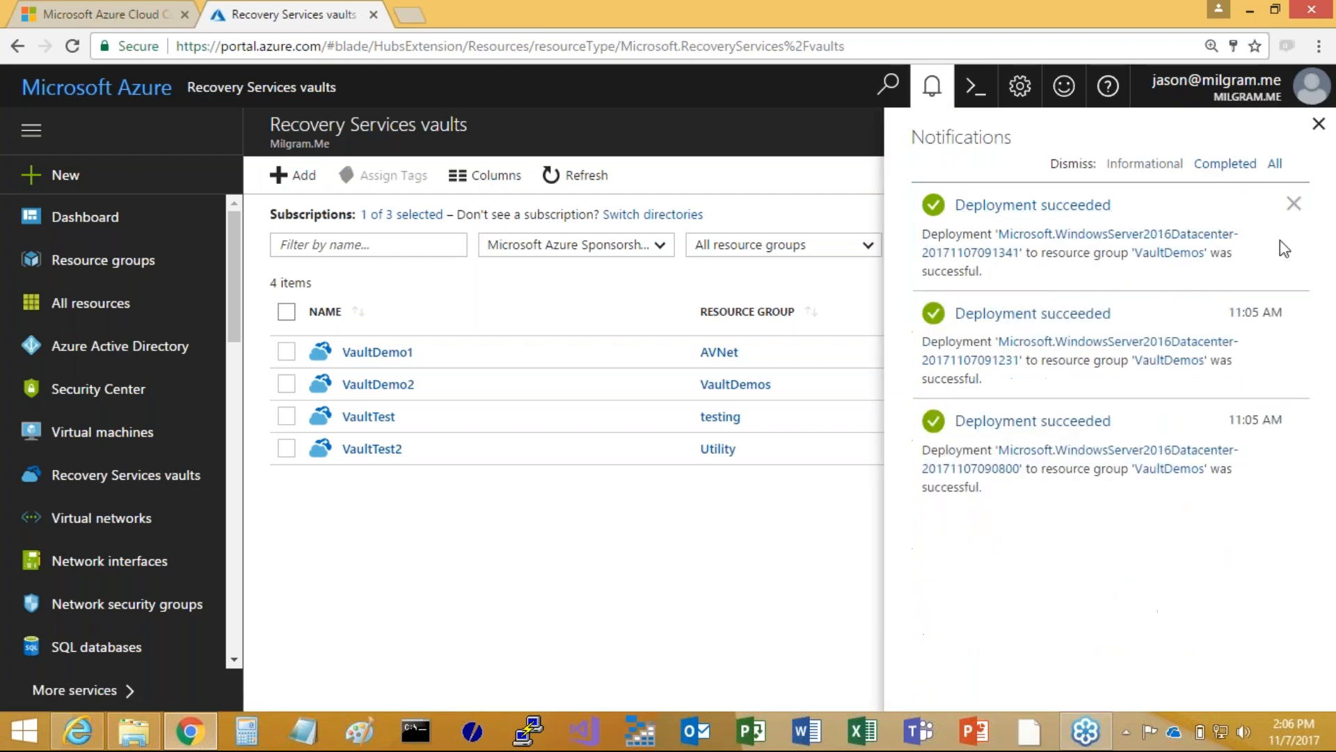
pyautogui.click(1293, 203)
pyautogui.click(1294, 203)
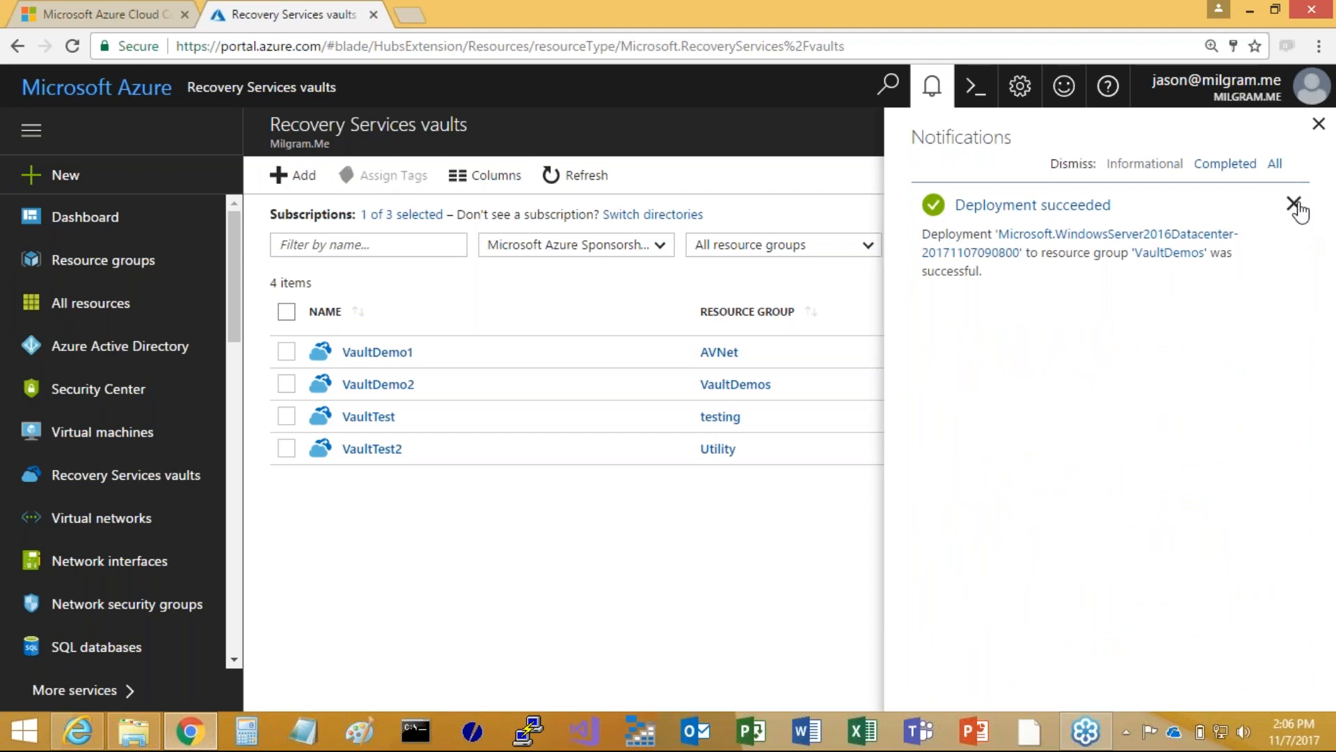
pyautogui.click(1293, 203)
pyautogui.click(589, 175)
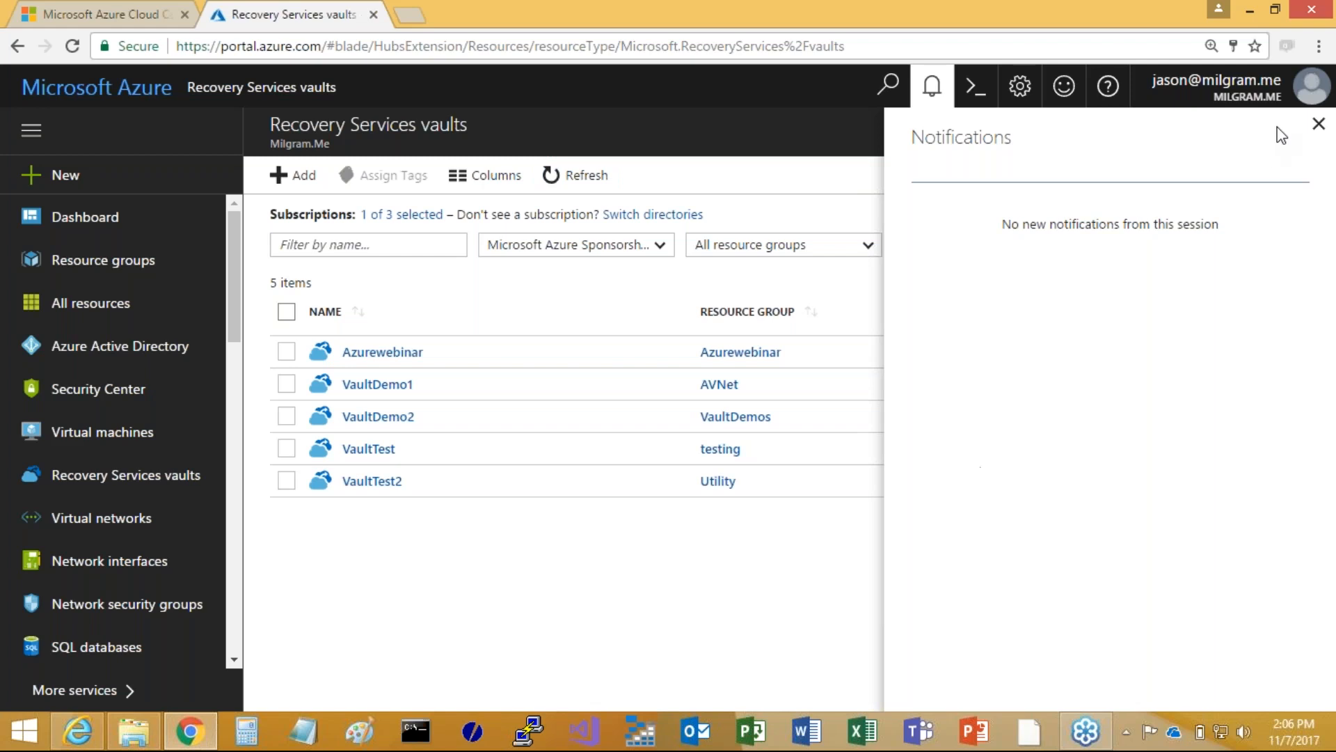
pyautogui.click(932, 89)
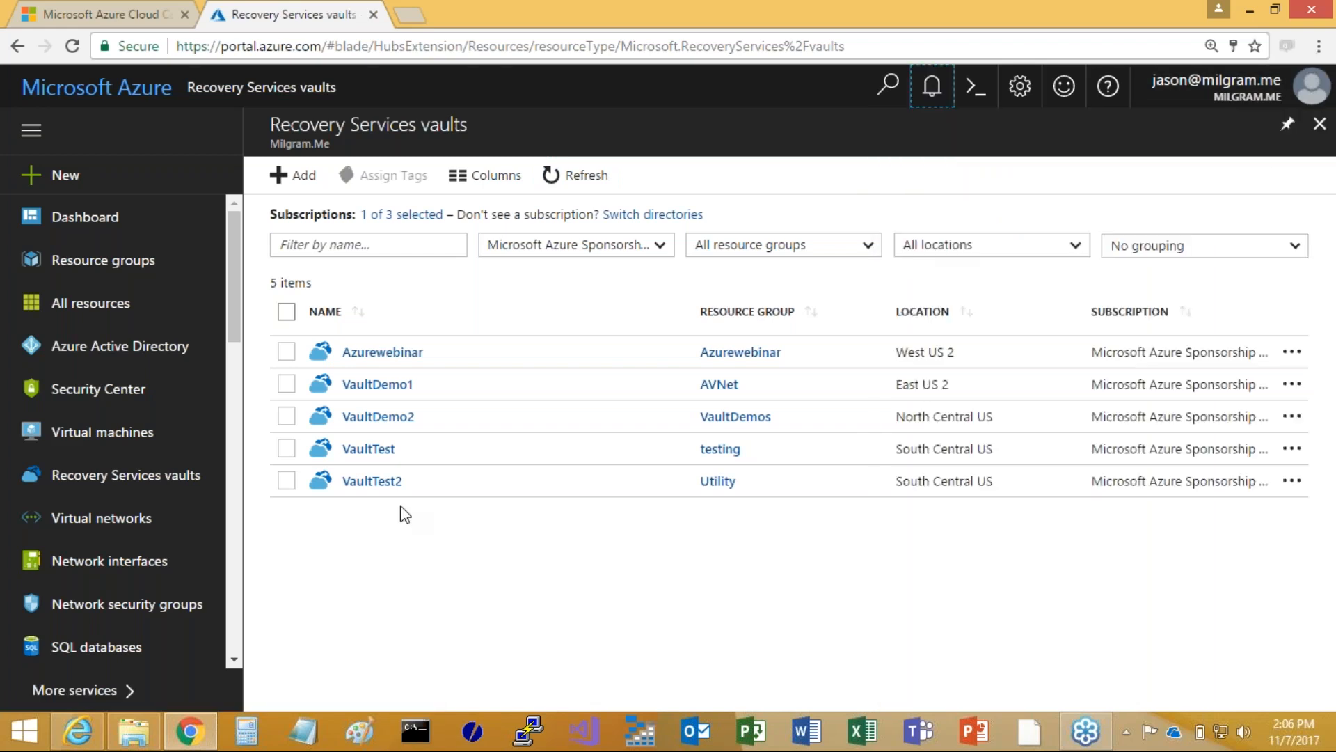
# Open the Azurewebinar vault and view its activity log and access control assignments
pyautogui.click(385, 353)
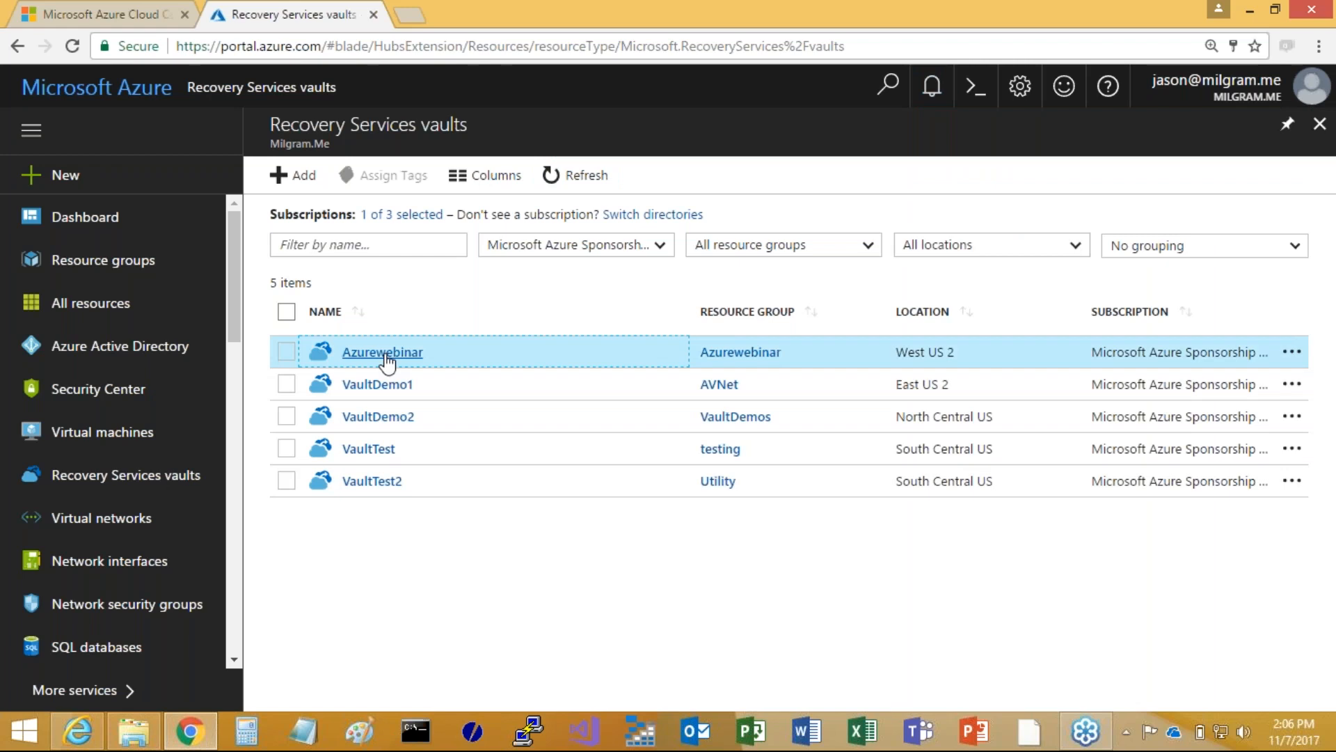
pyautogui.click(385, 353)
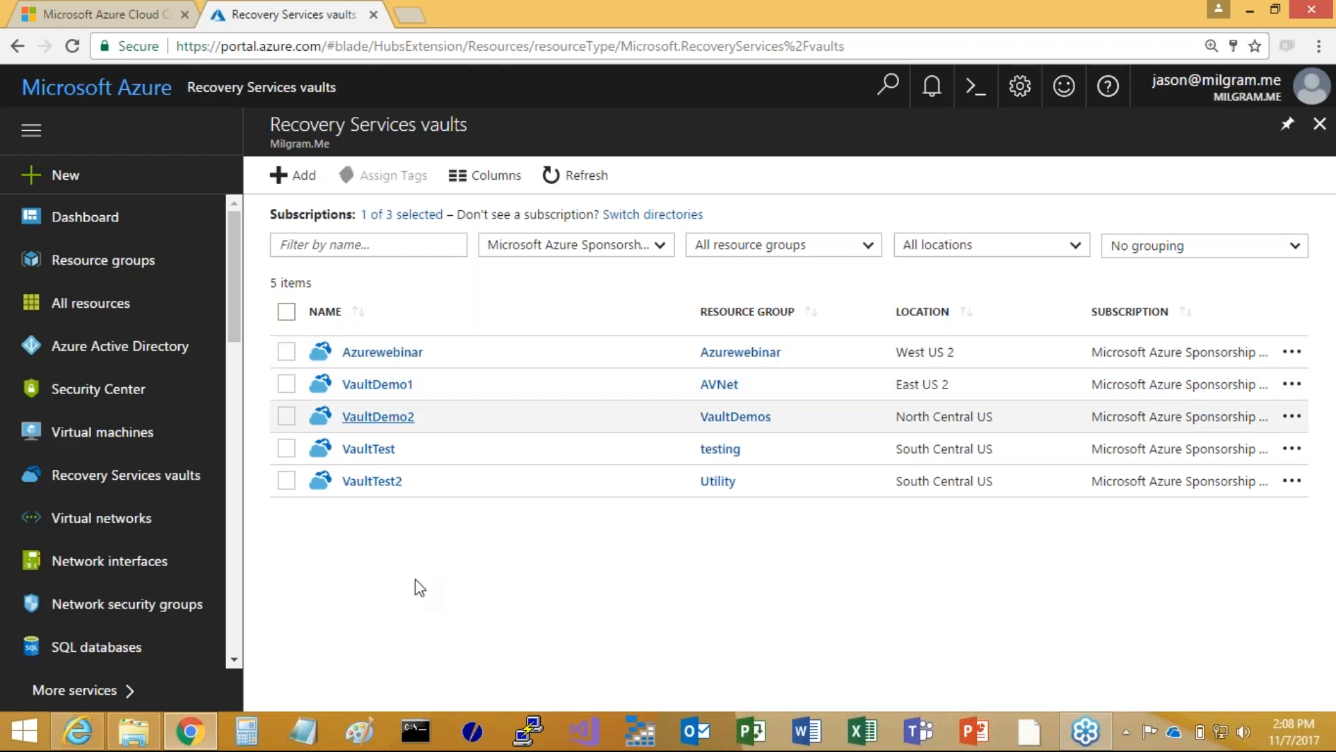
pyautogui.click(384, 355)
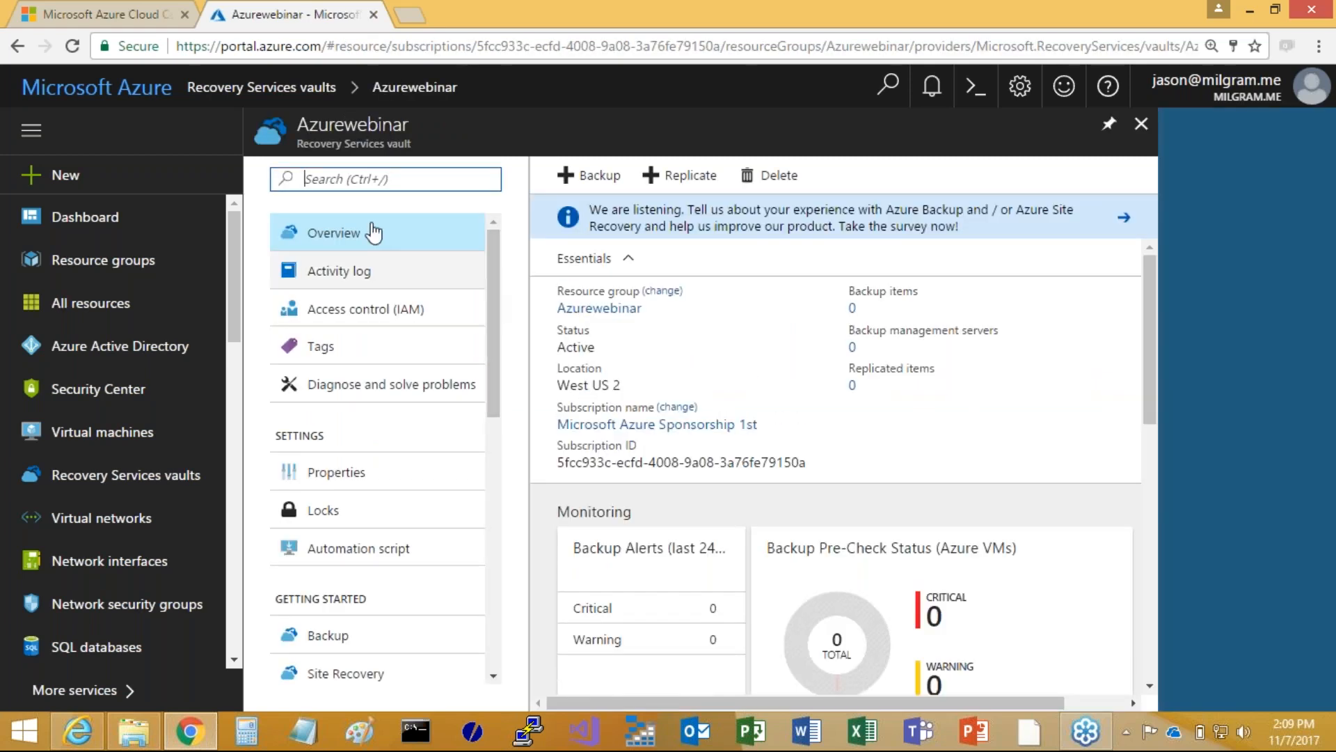
pyautogui.click(381, 276)
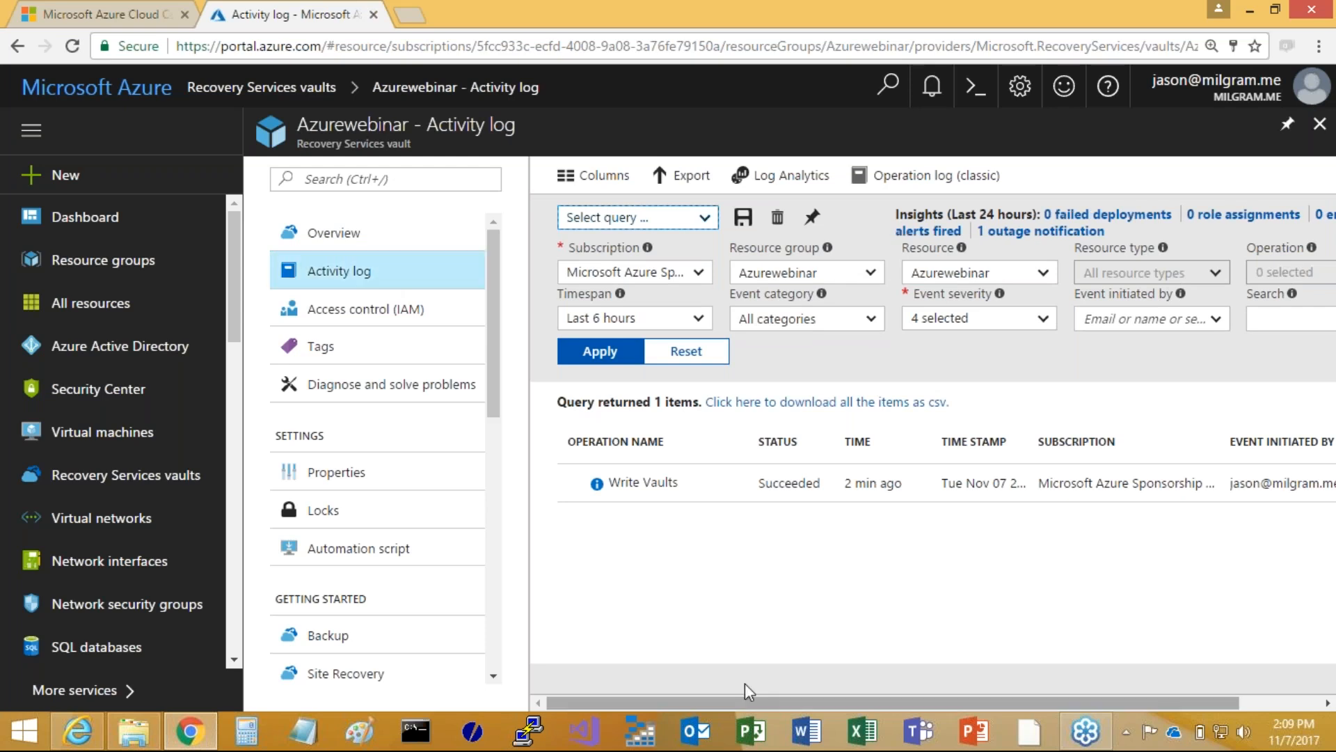
pyautogui.click(347, 312)
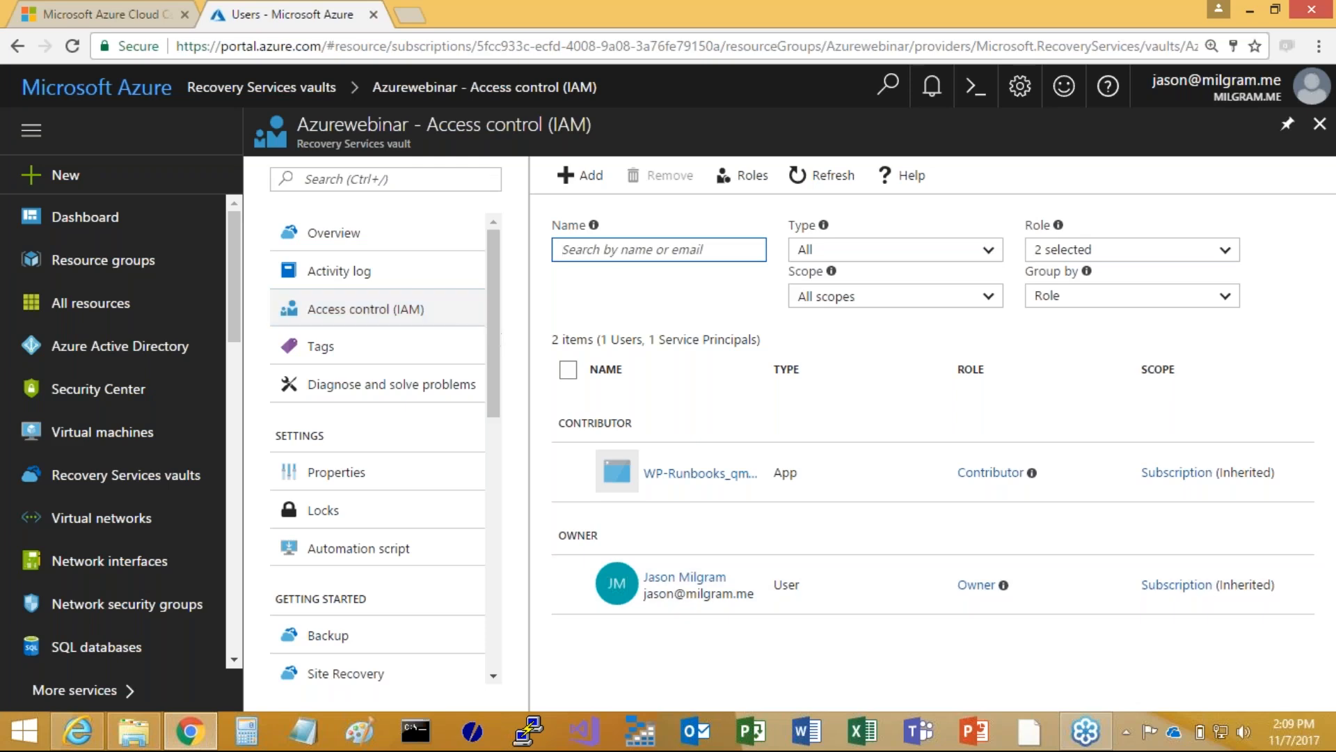
# Set the vault's backup goal to an On-Premises workload with Files and folders as the backup content
pyautogui.moveTo(487, 391); pyautogui.dragTo(477, 501)
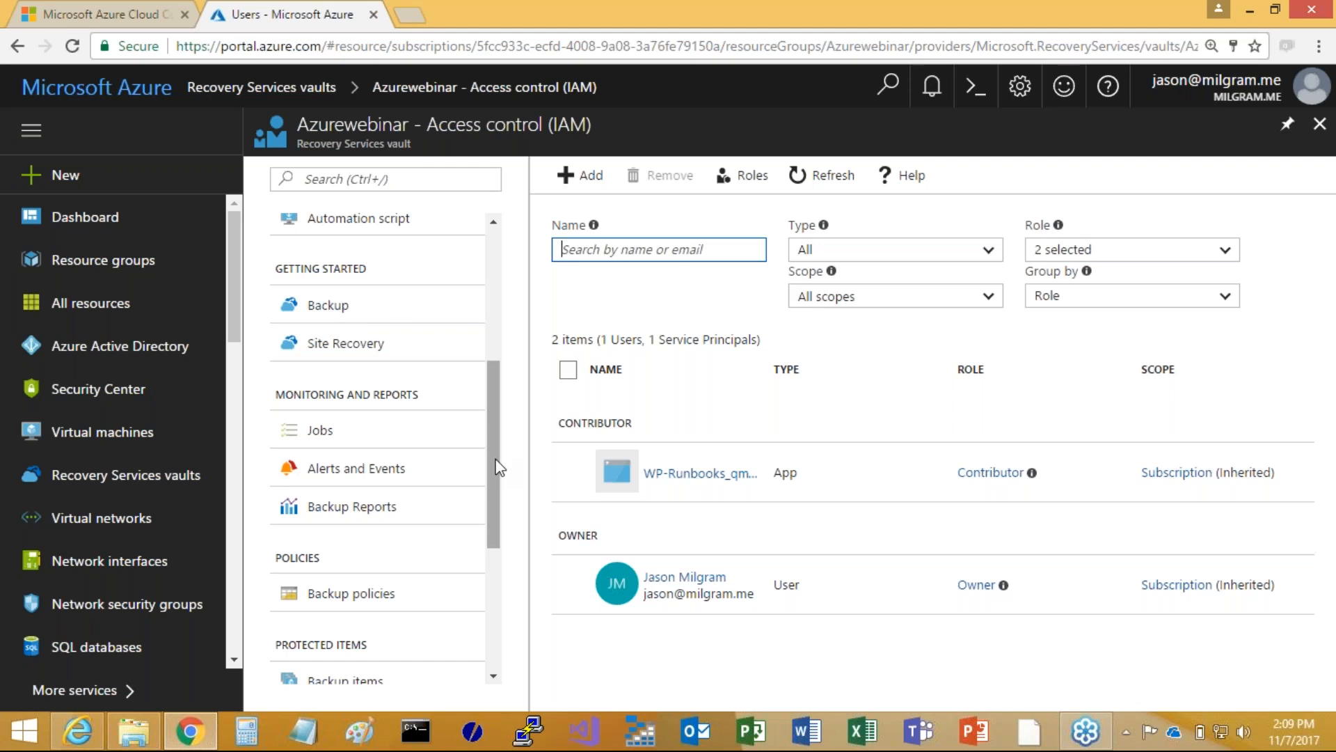
pyautogui.click(326, 319)
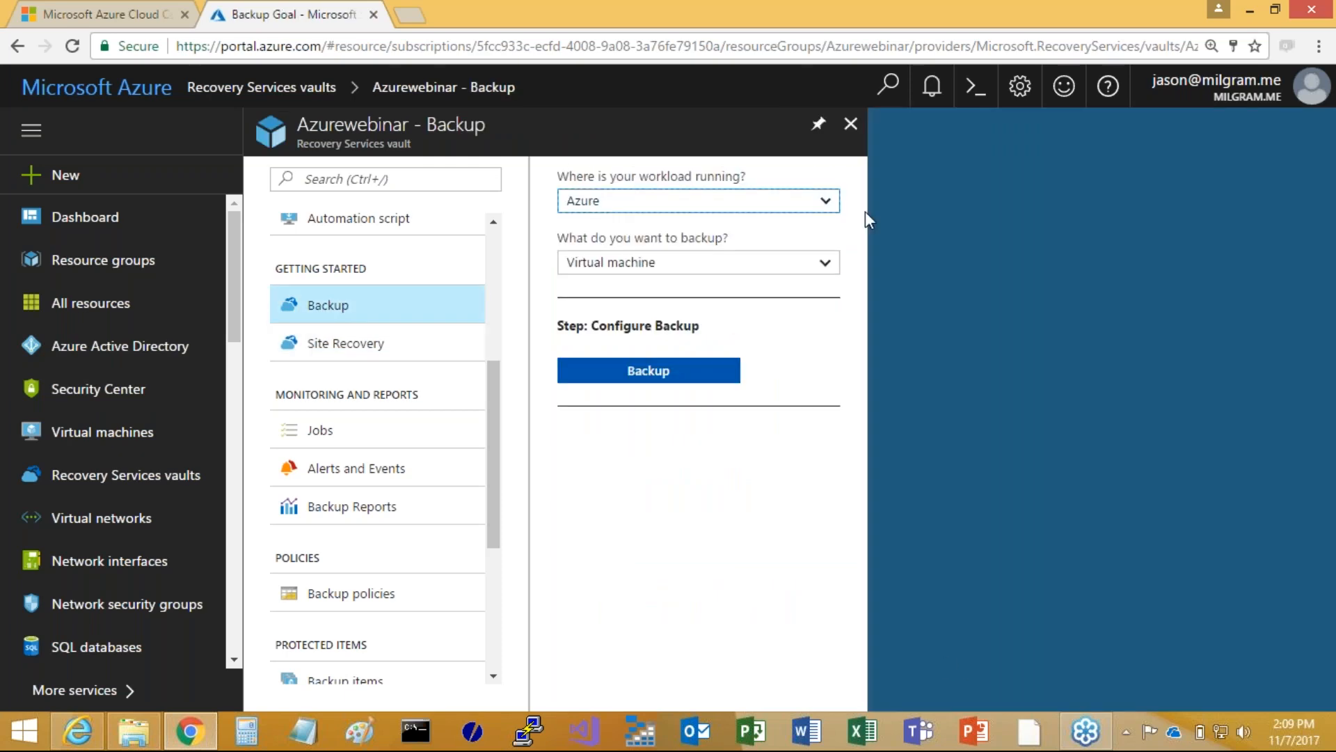
pyautogui.click(825, 203)
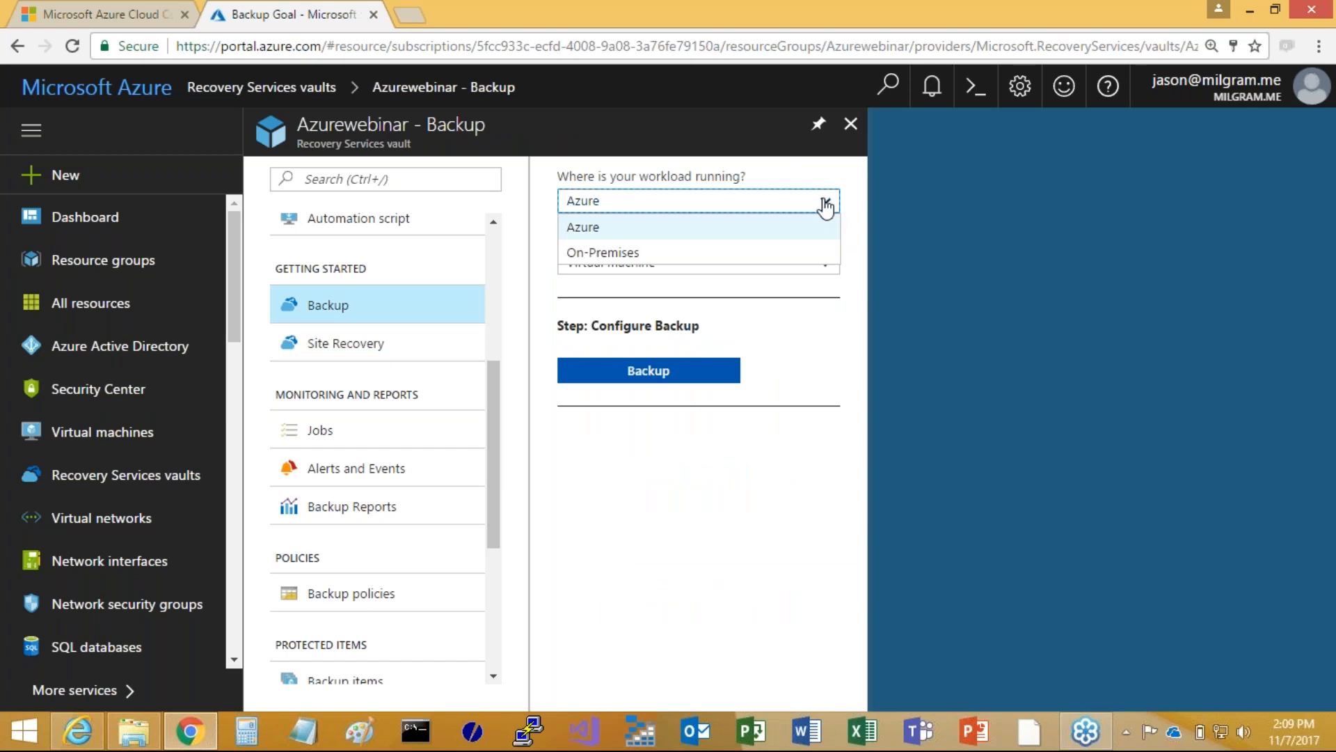
pyautogui.click(611, 255)
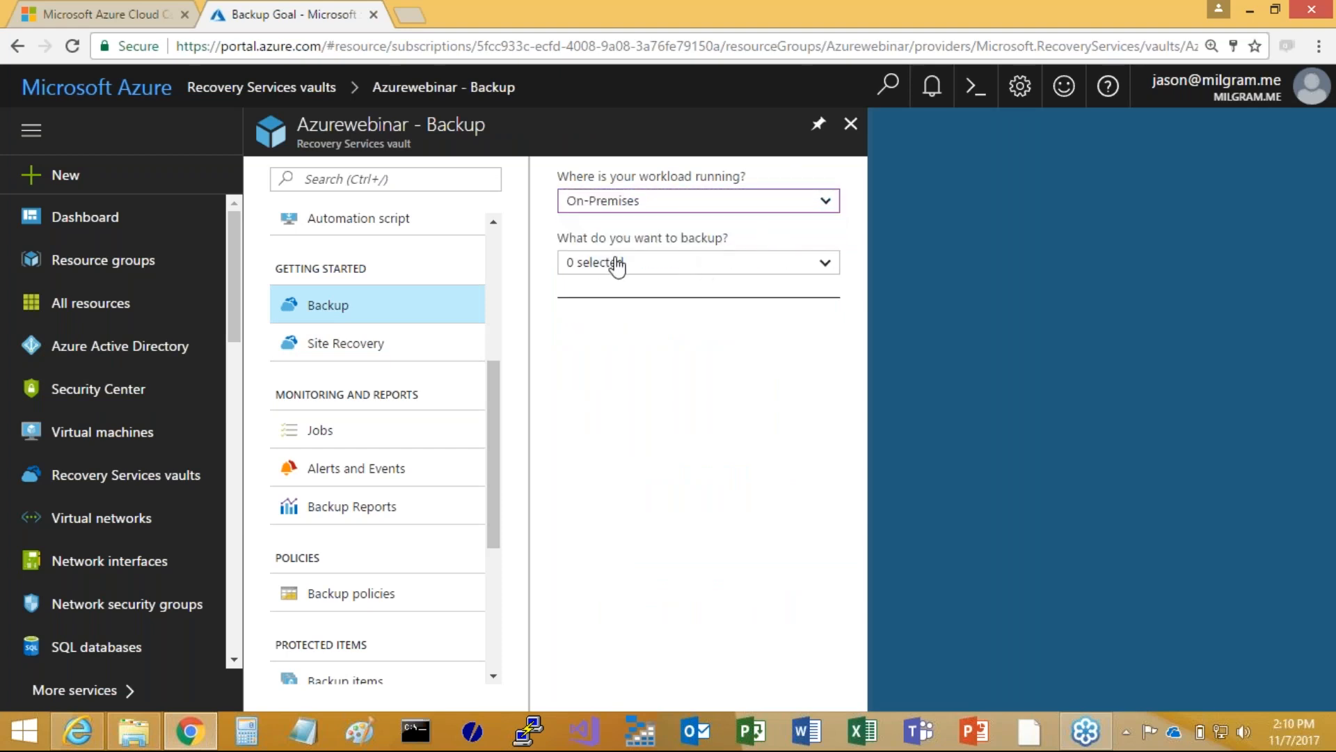
pyautogui.click(812, 277)
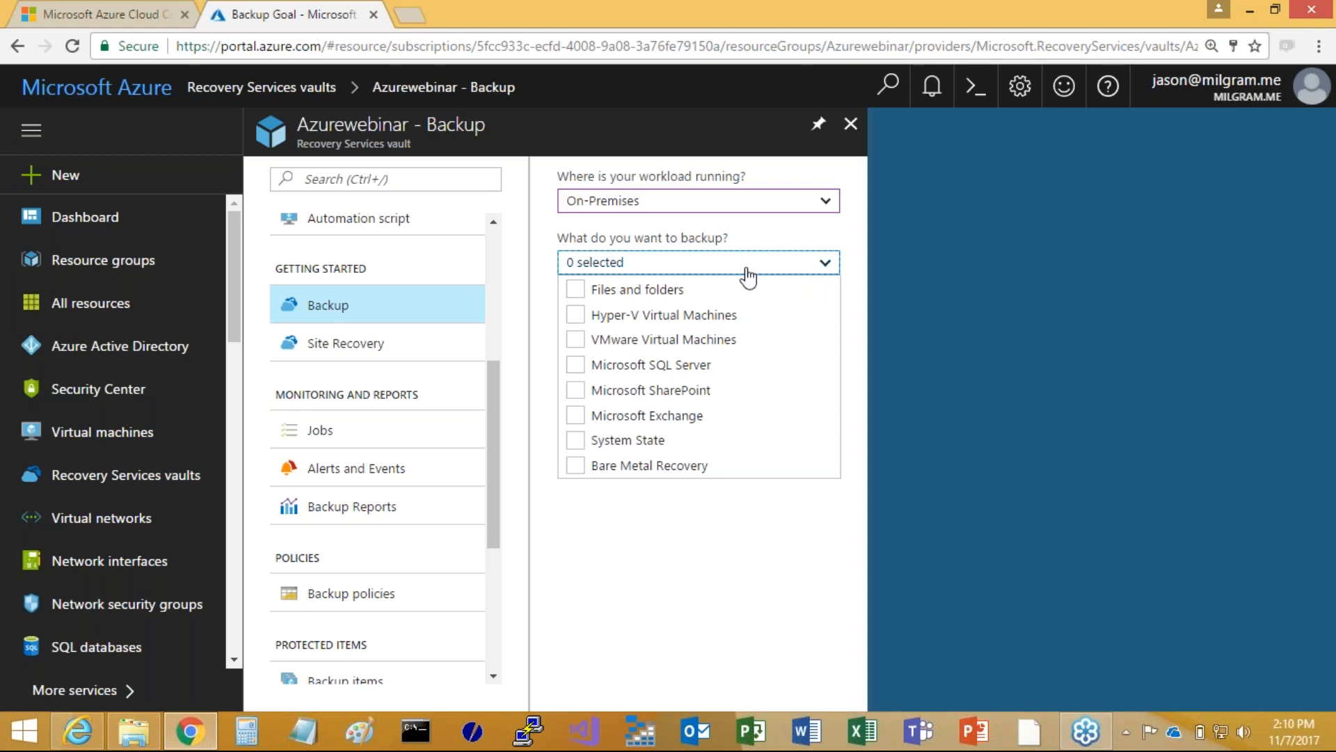
pyautogui.click(576, 289)
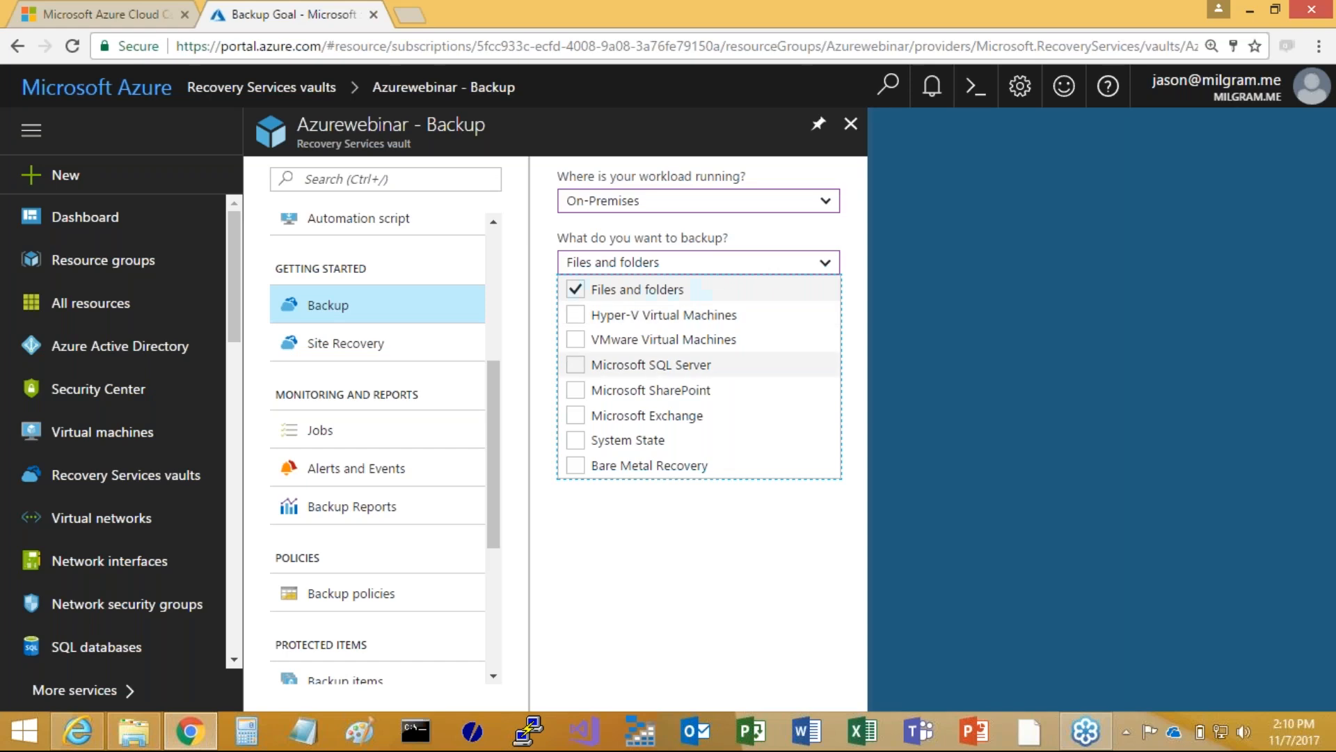
pyautogui.press('Escape')
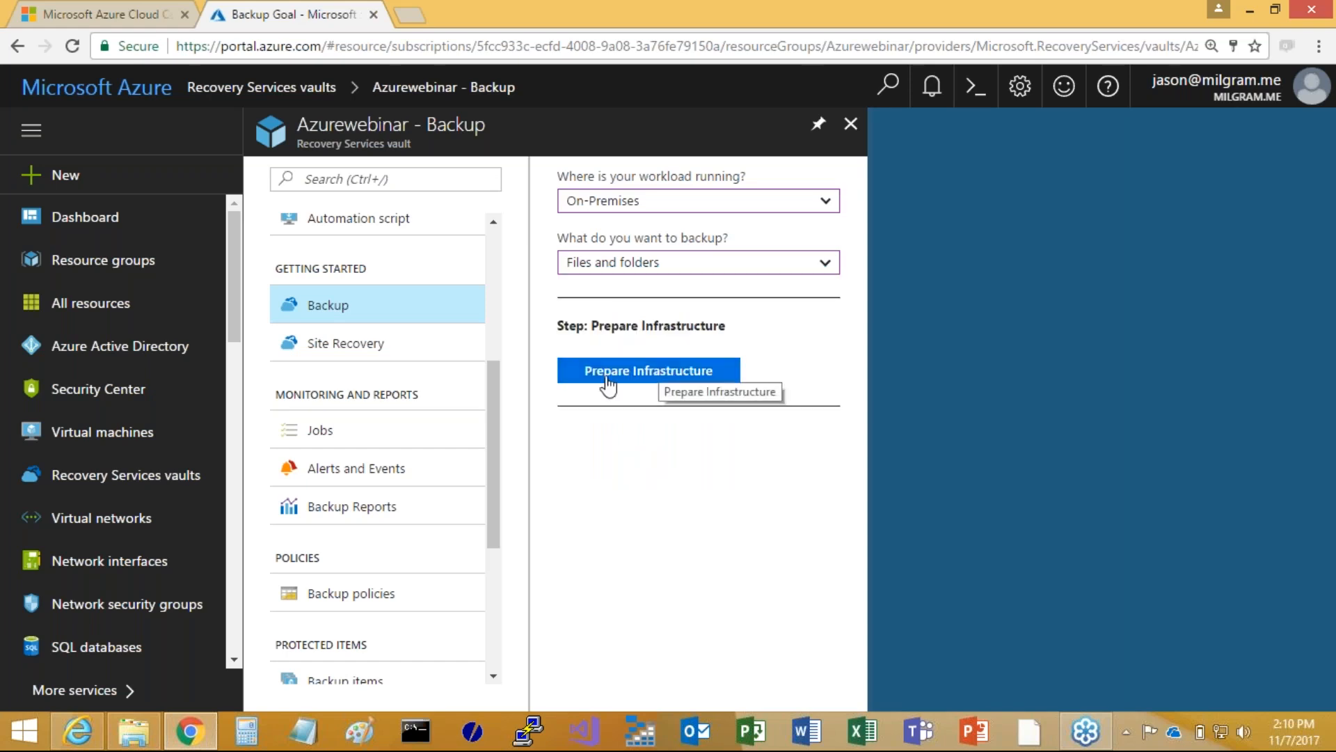
# Prepare the infrastructure by marking the latest Recovery Services Agent as already in use and downloading the vault credentials
pyautogui.click(645, 380)
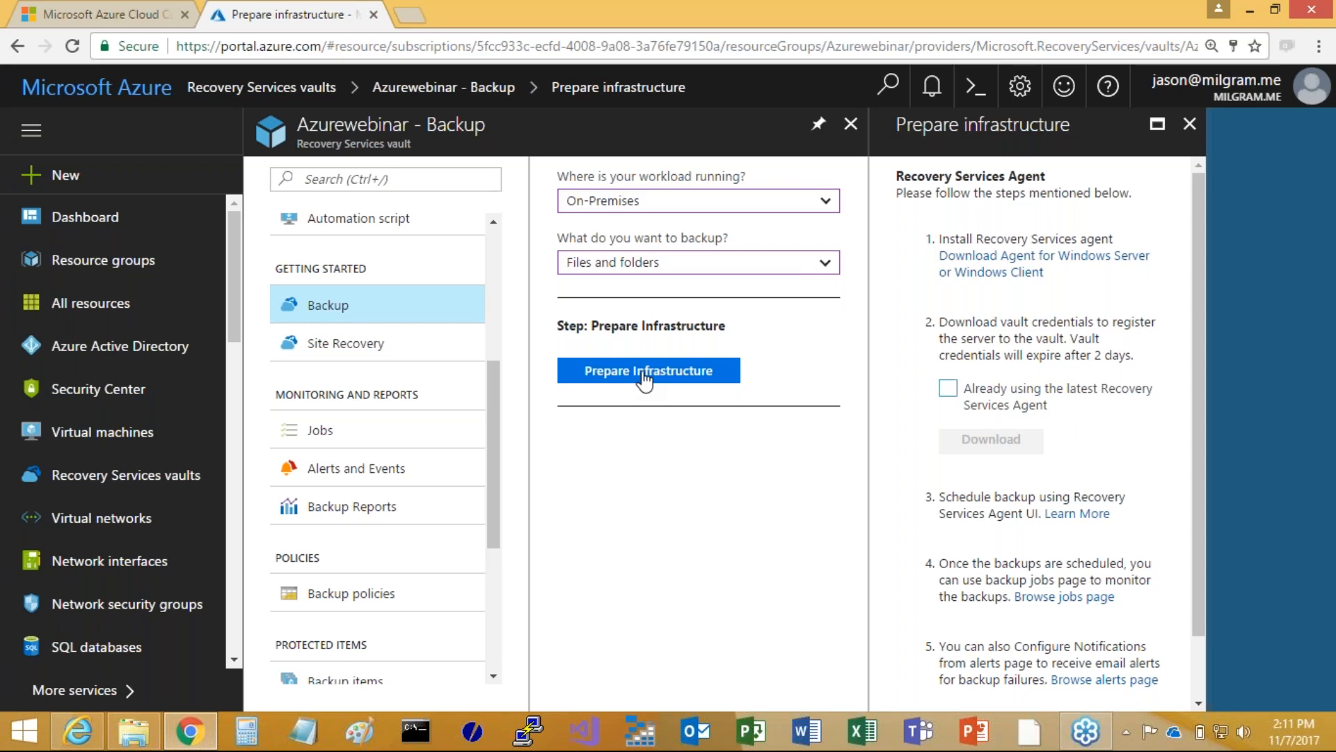
pyautogui.click(644, 374)
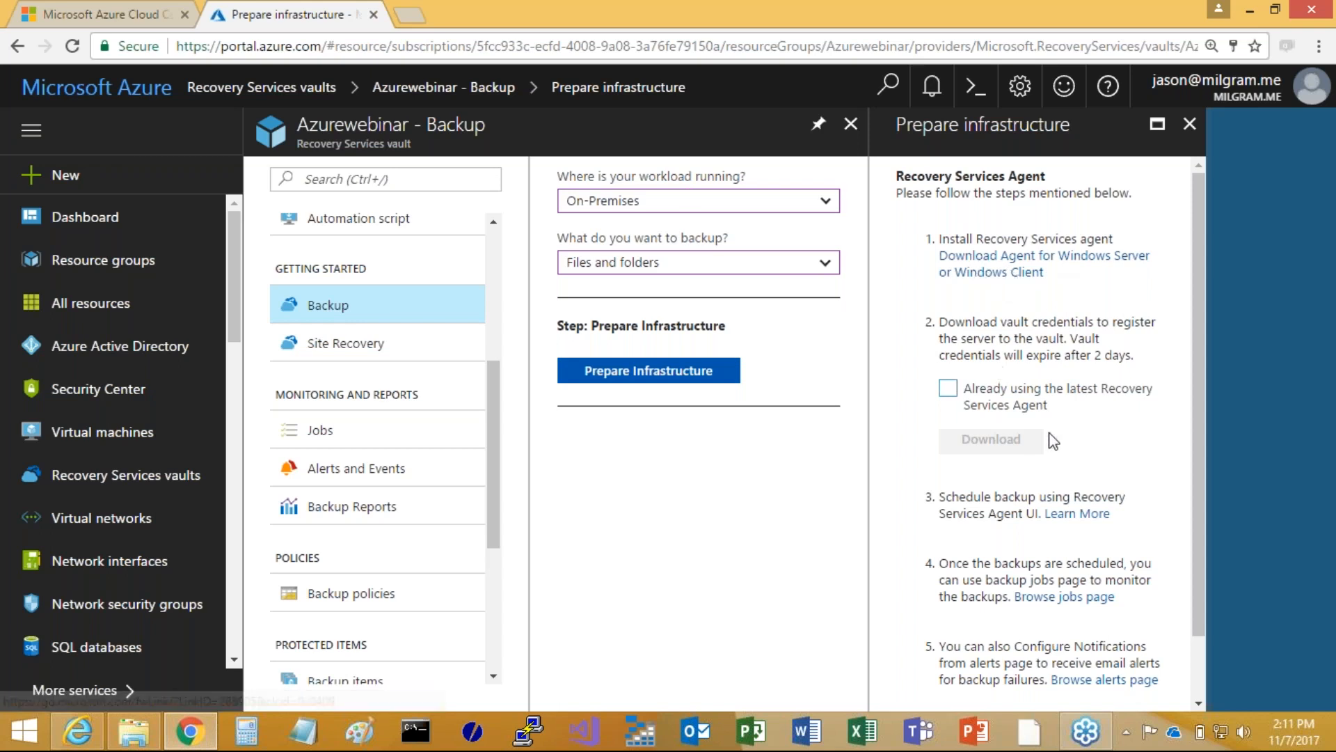
pyautogui.click(949, 388)
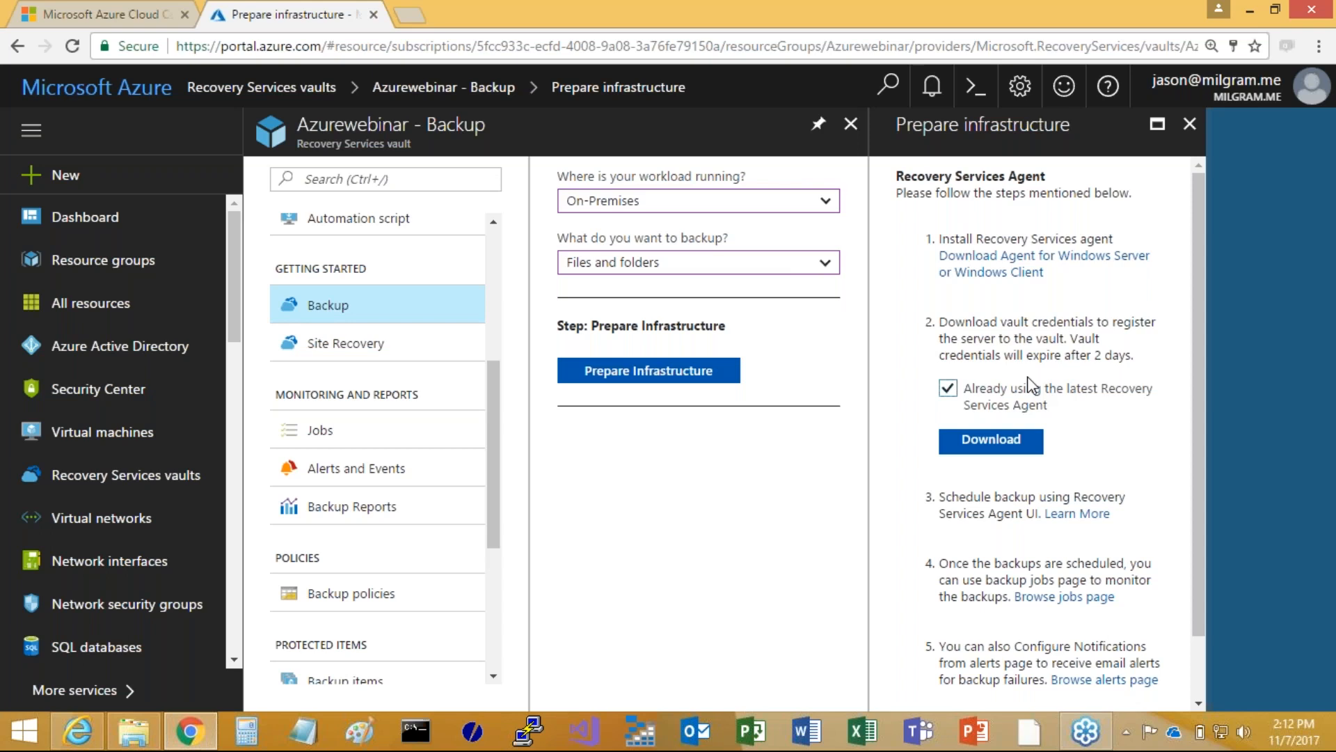
pyautogui.click(996, 444)
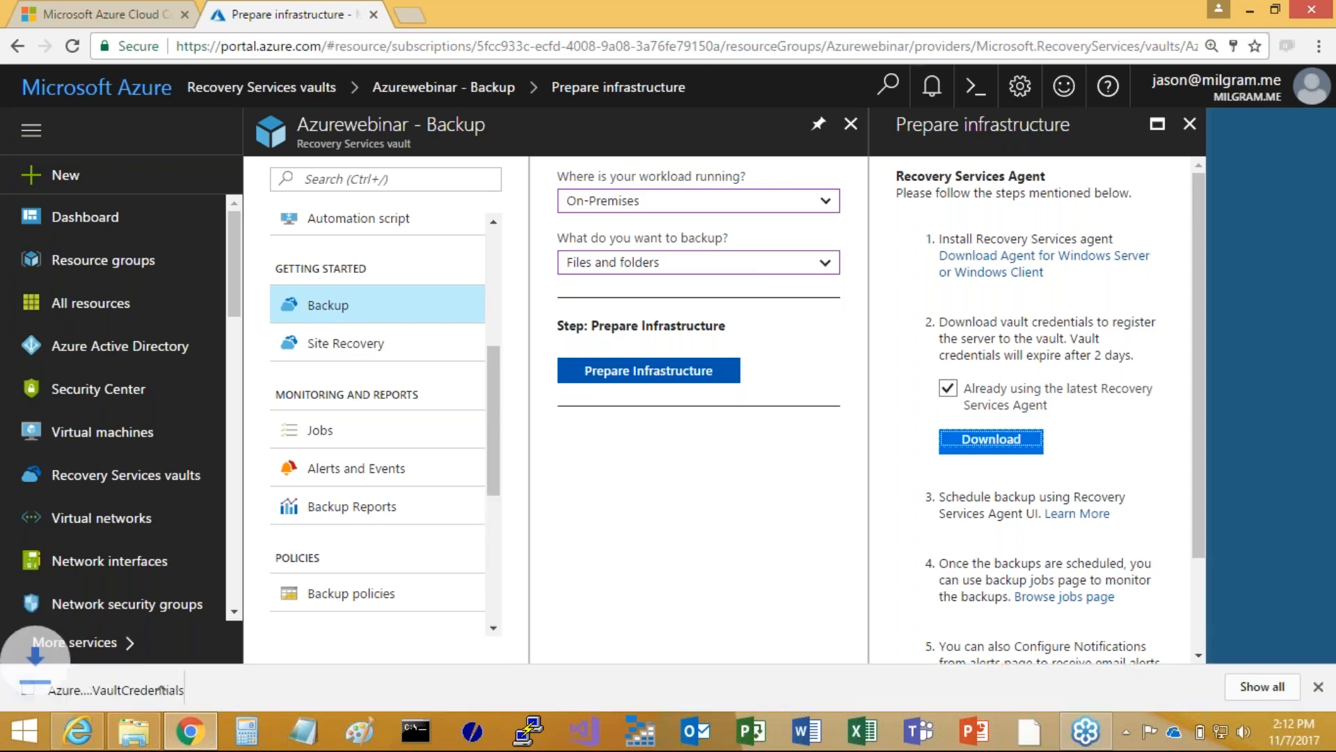
# Show the downloaded vault credentials file in its folder and move the Downloads window
pyautogui.click(201, 688)
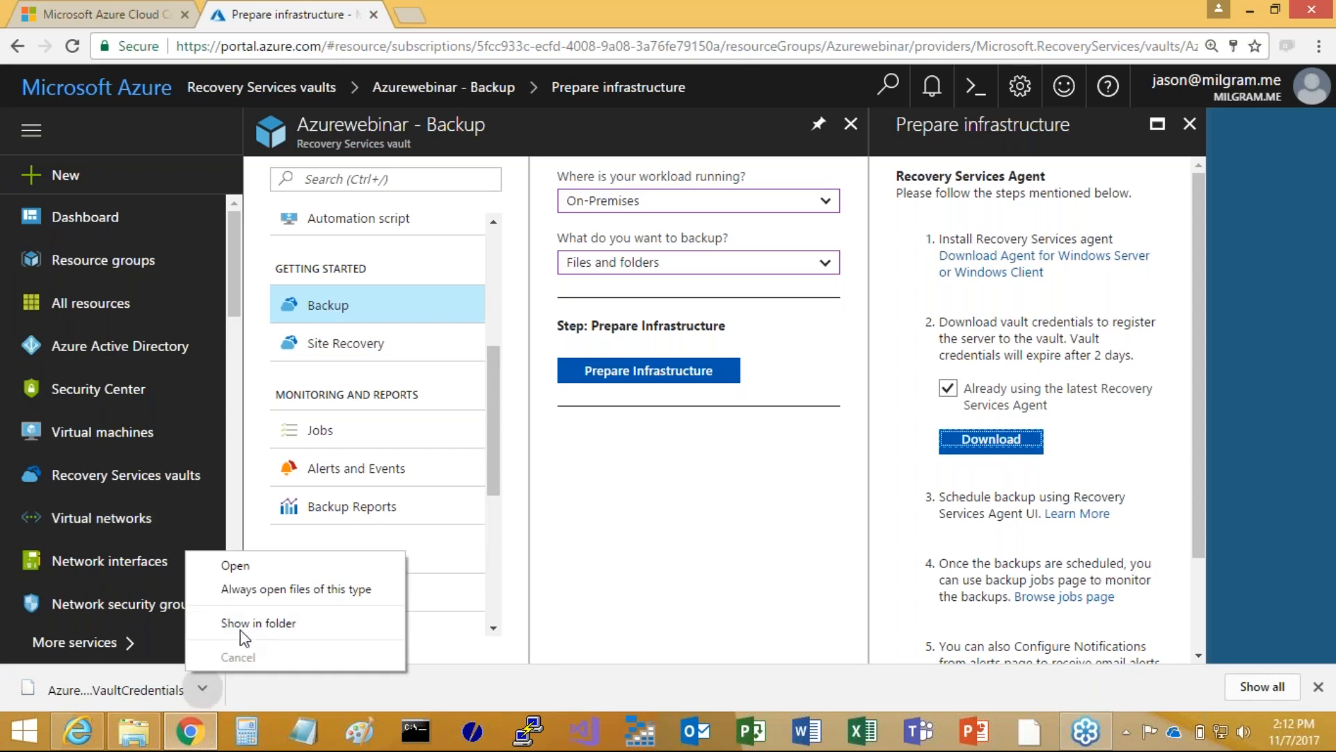
pyautogui.click(243, 628)
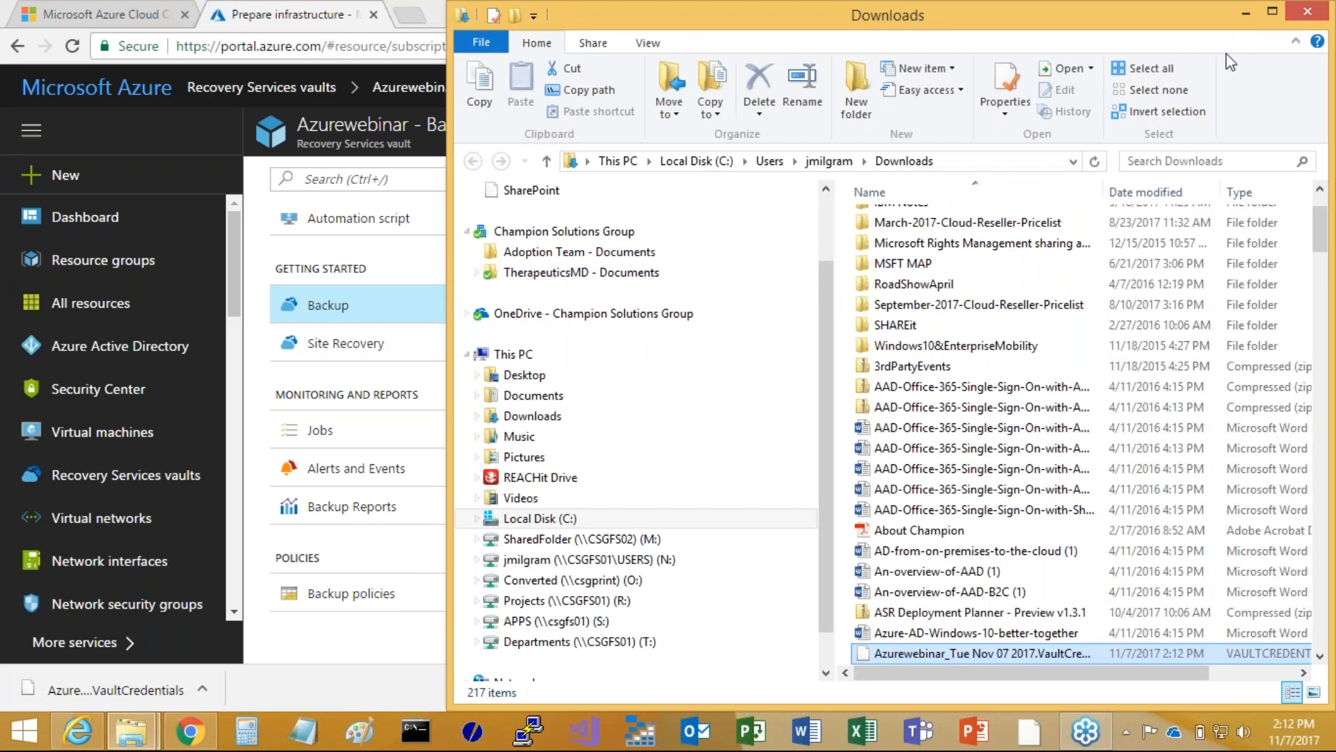
pyautogui.moveTo(1226, 14); pyautogui.dragTo(784, 38)
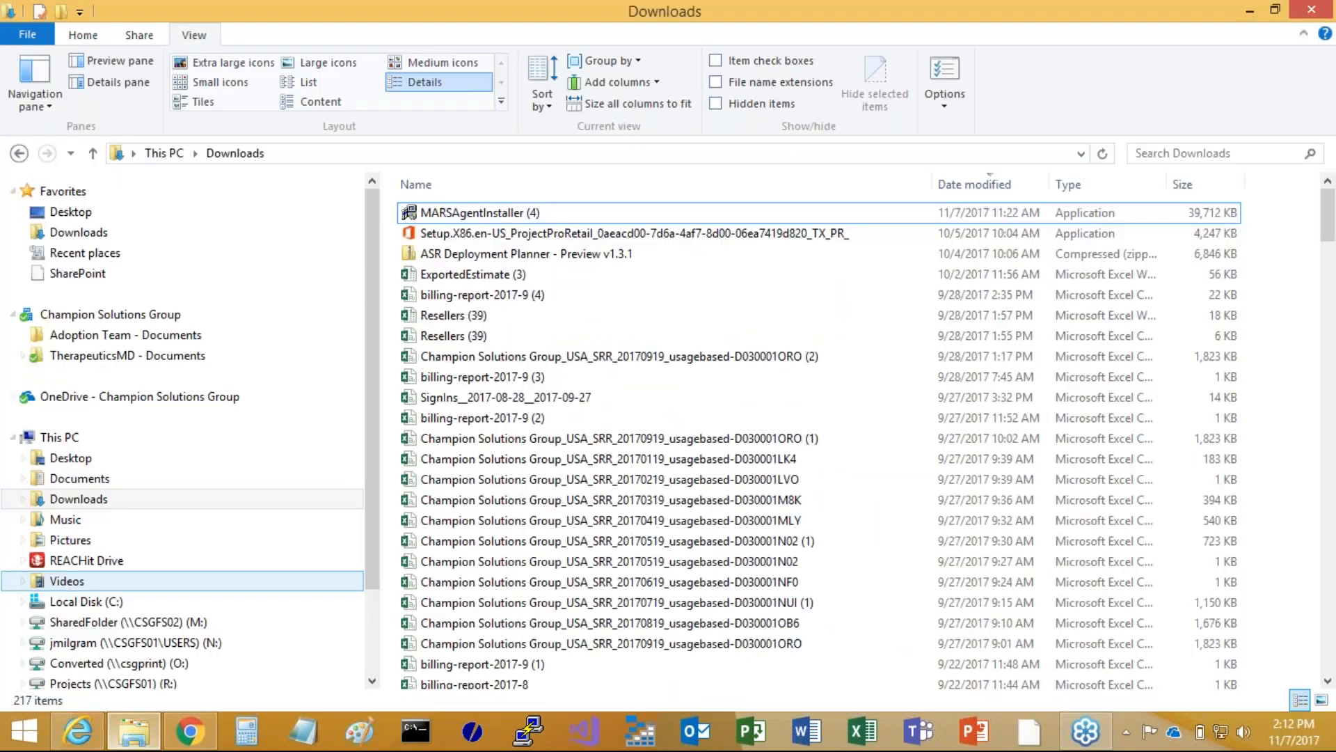
# Run MARSAgentInstaller (4) and install the Microsoft Azure Recovery Services Agent with the default folders and proxy configuration
pyautogui.doubleClick(480, 212)
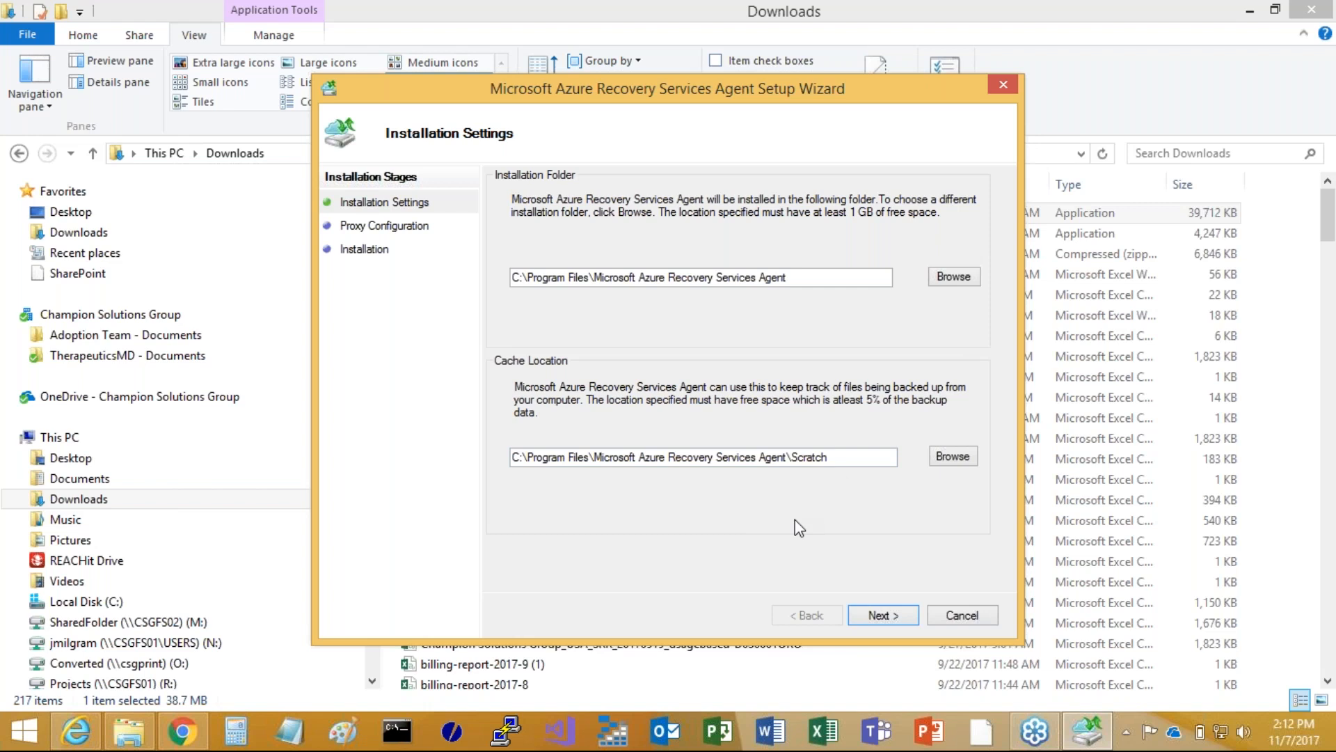
pyautogui.click(880, 616)
pyautogui.click(880, 616)
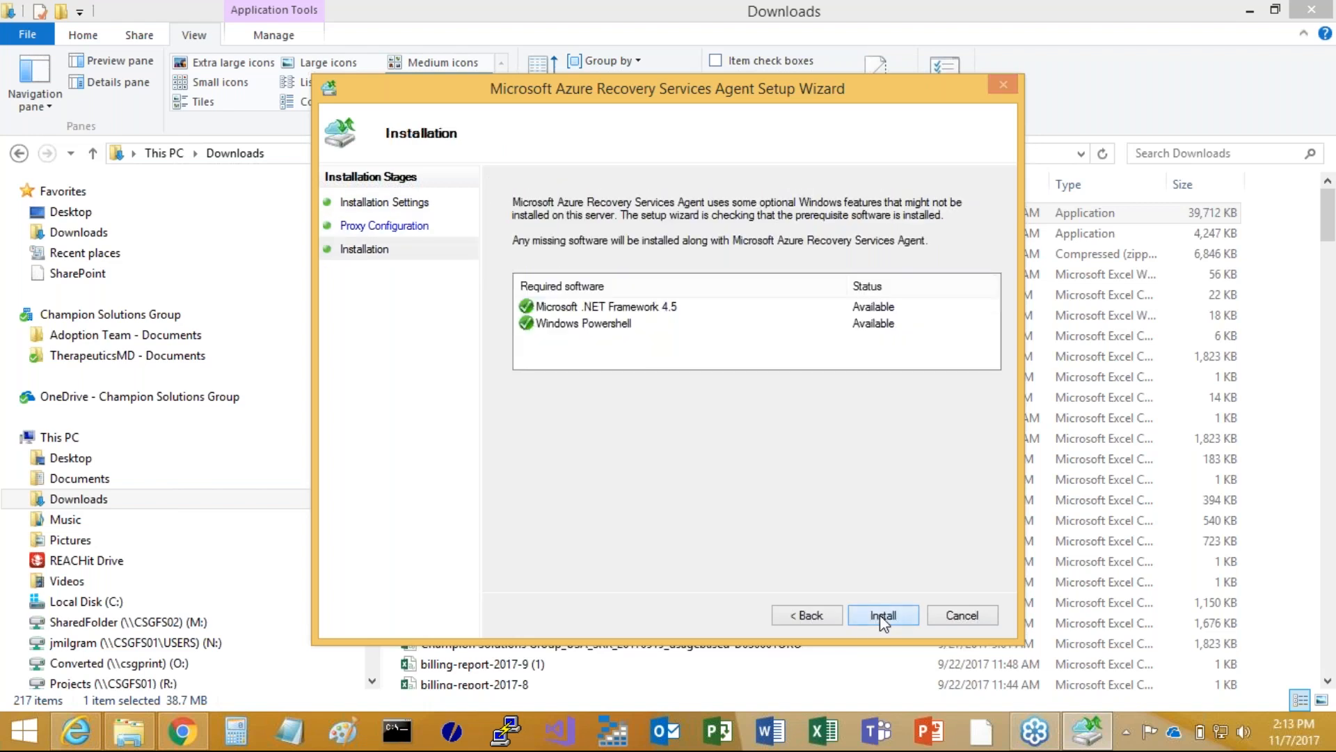
pyautogui.click(881, 615)
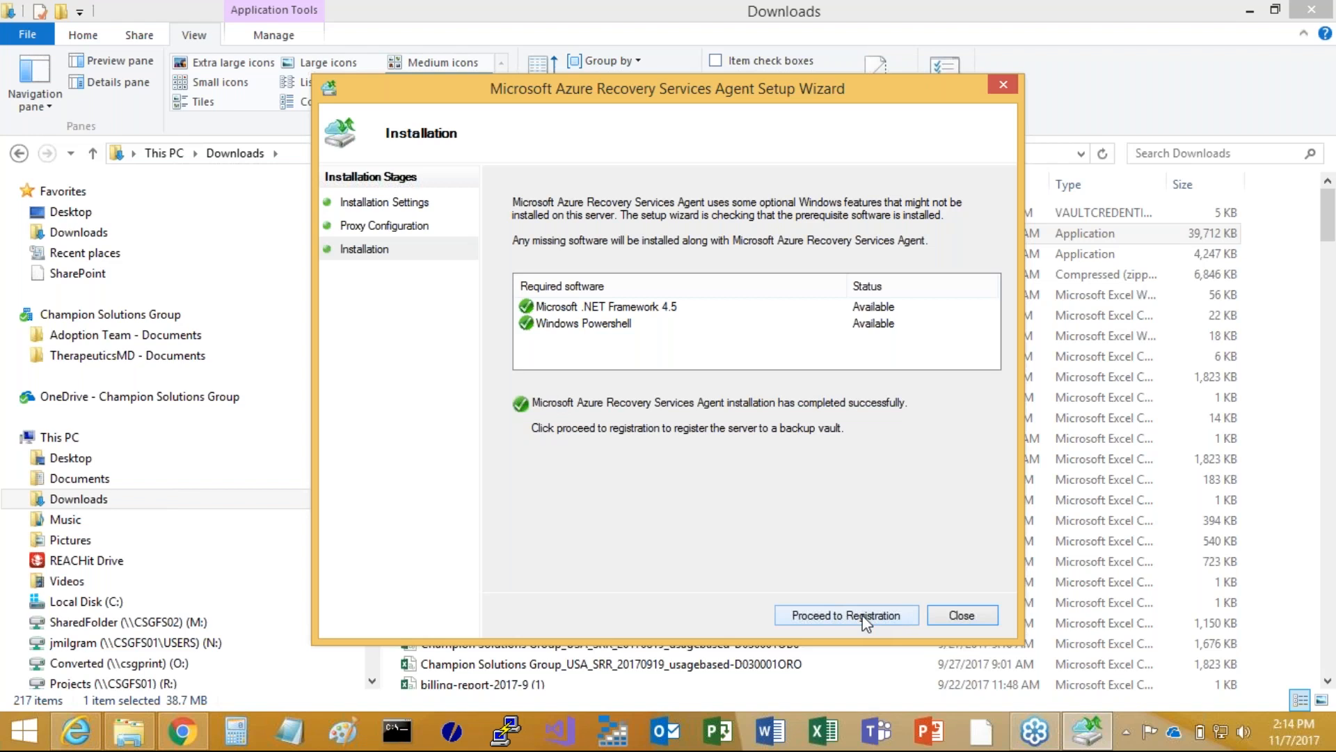
# Proceed to server registration and identify the vault with the Azurewebinar_Tue Nov 07 2017.VaultCredentials file from Downloads
pyautogui.click(865, 615)
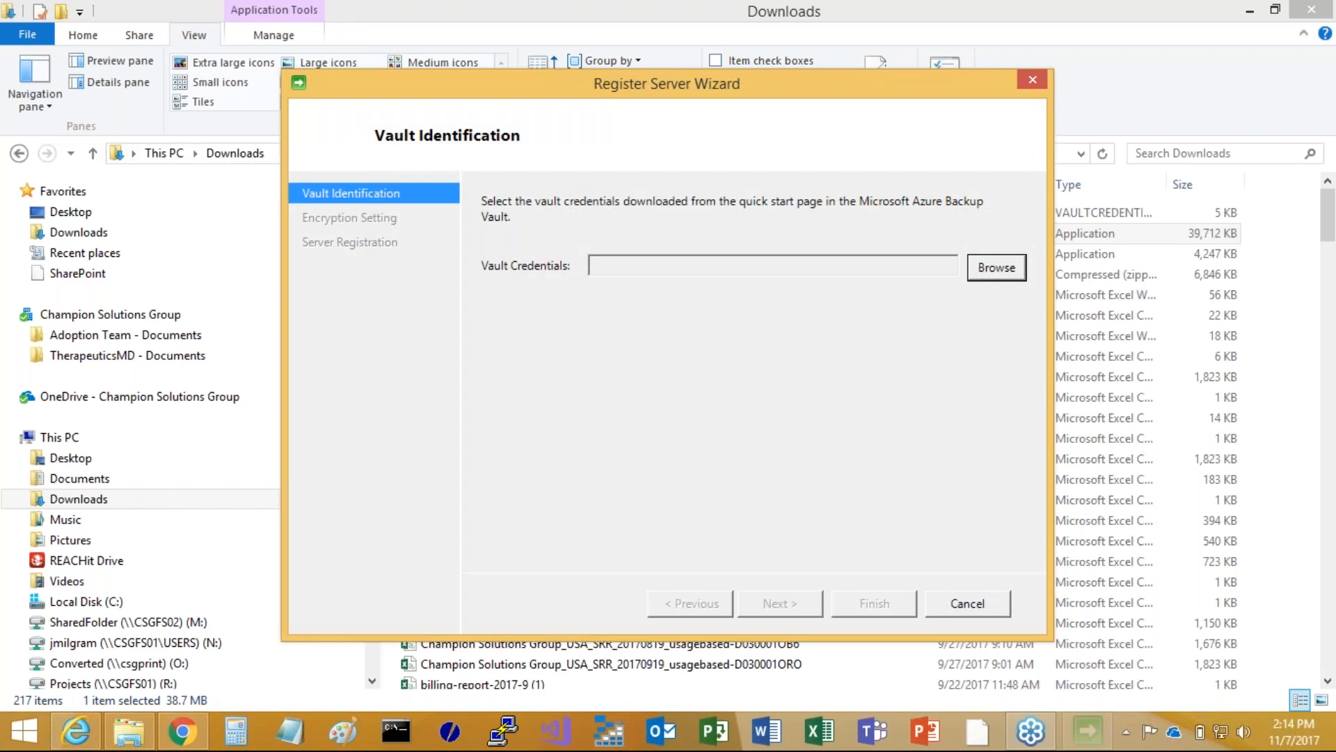
pyautogui.click(995, 267)
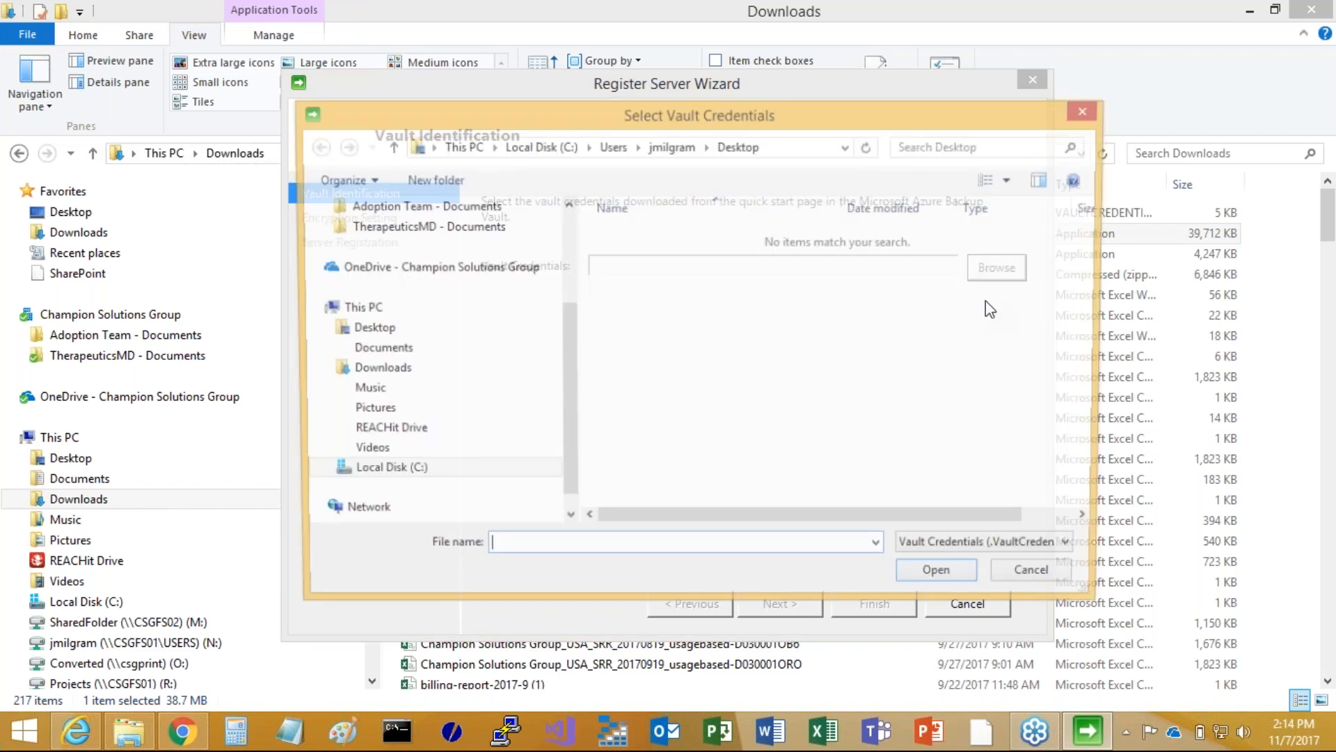
pyautogui.moveTo(1089, 336); pyautogui.dragTo(1085, 417)
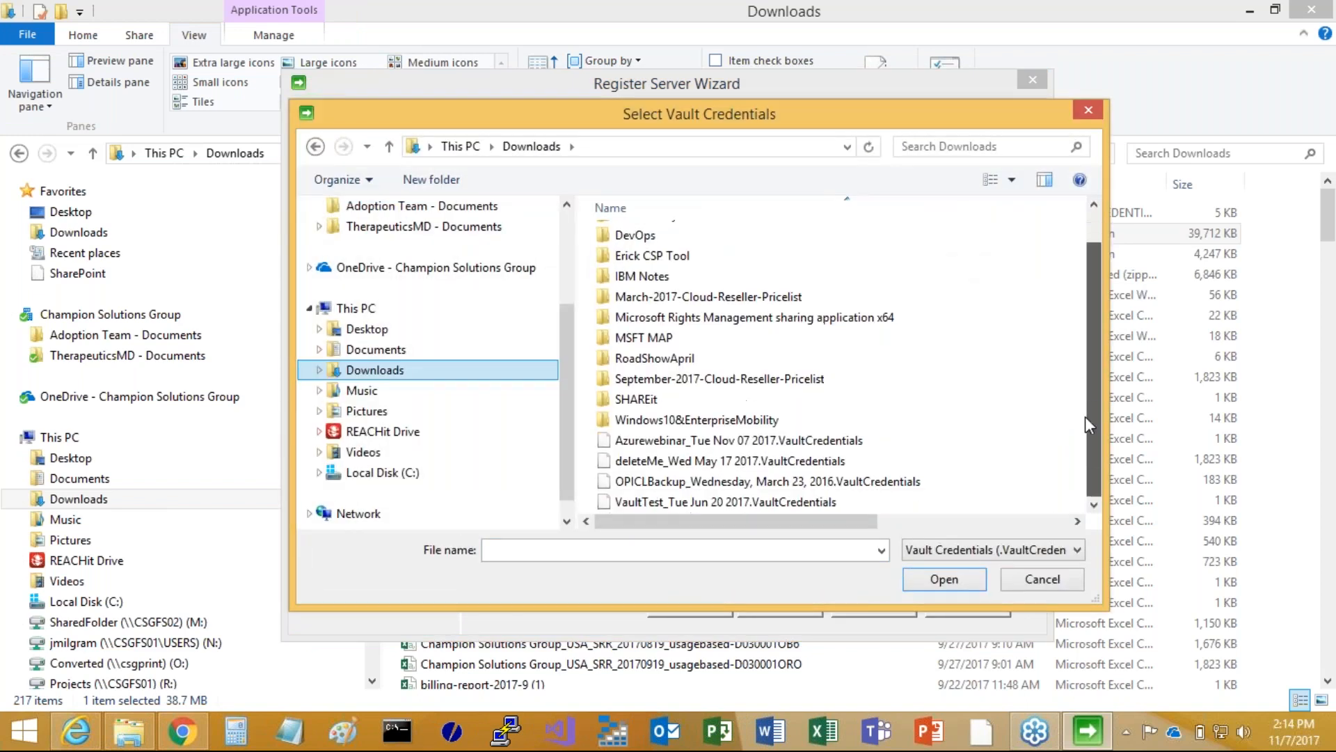
pyautogui.click(765, 440)
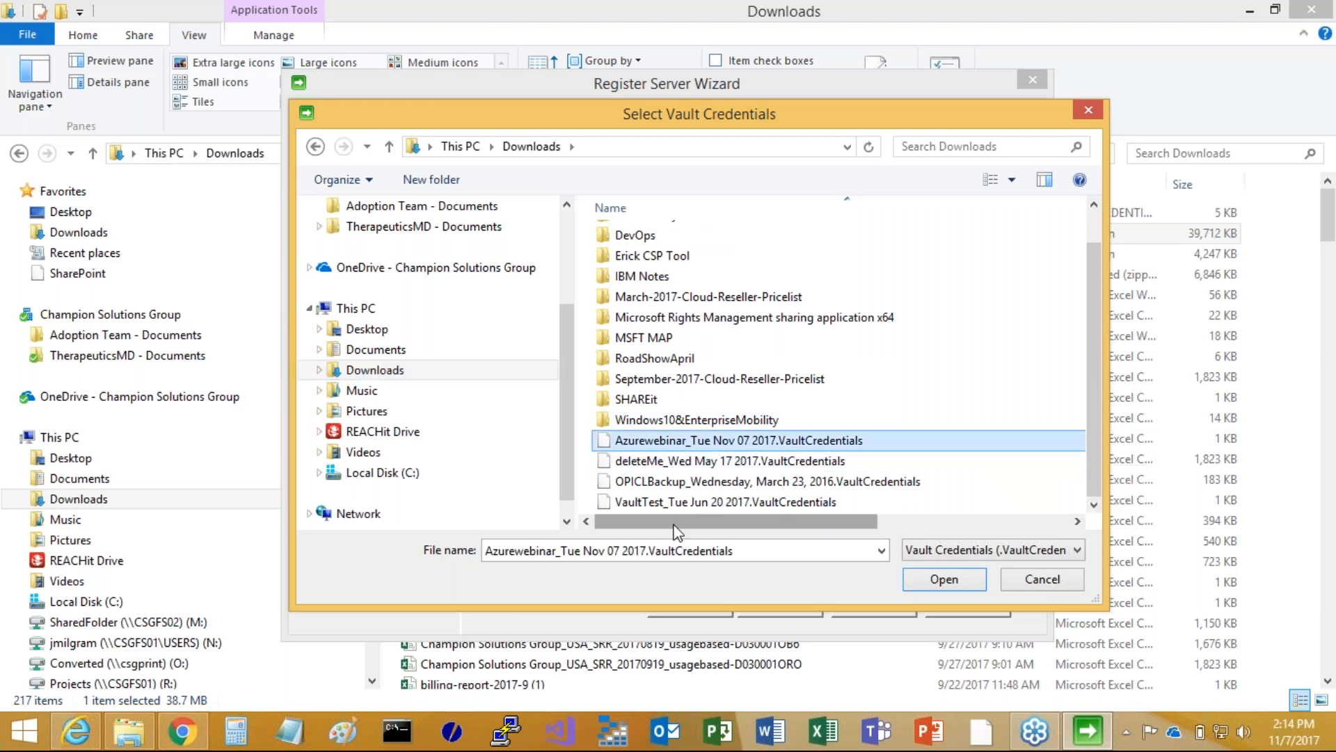
pyautogui.moveTo(674, 527)
pyautogui.mouseDown()
pyautogui.moveTo(851, 524)
pyautogui.moveTo(679, 526)
pyautogui.mouseUp()
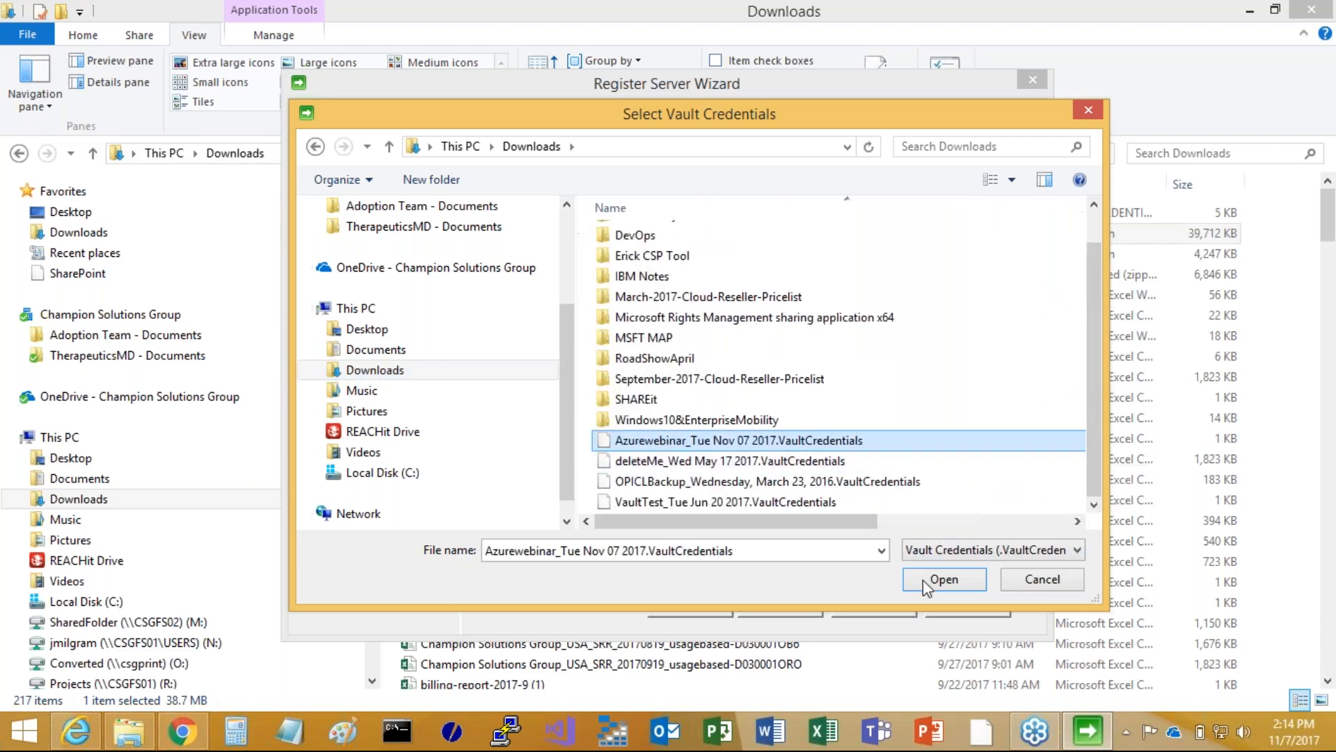
pyautogui.click(940, 584)
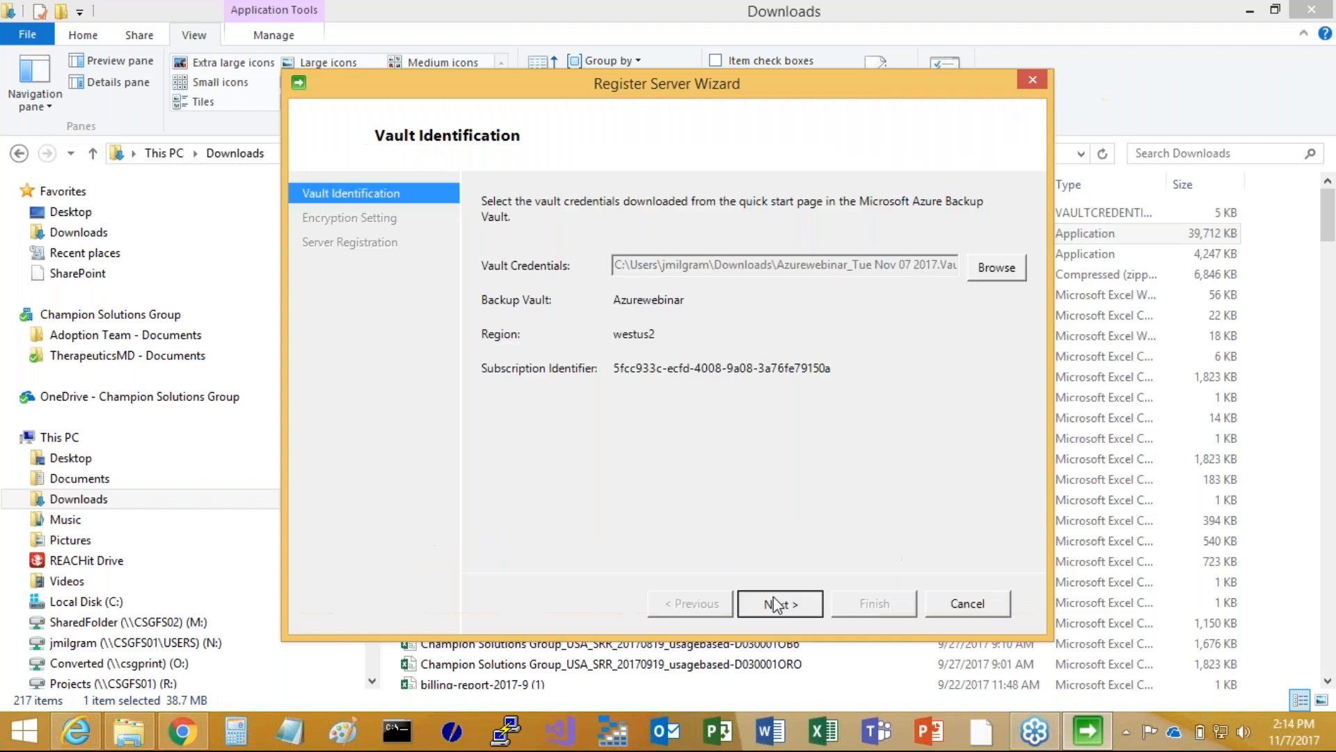
pyautogui.click(778, 602)
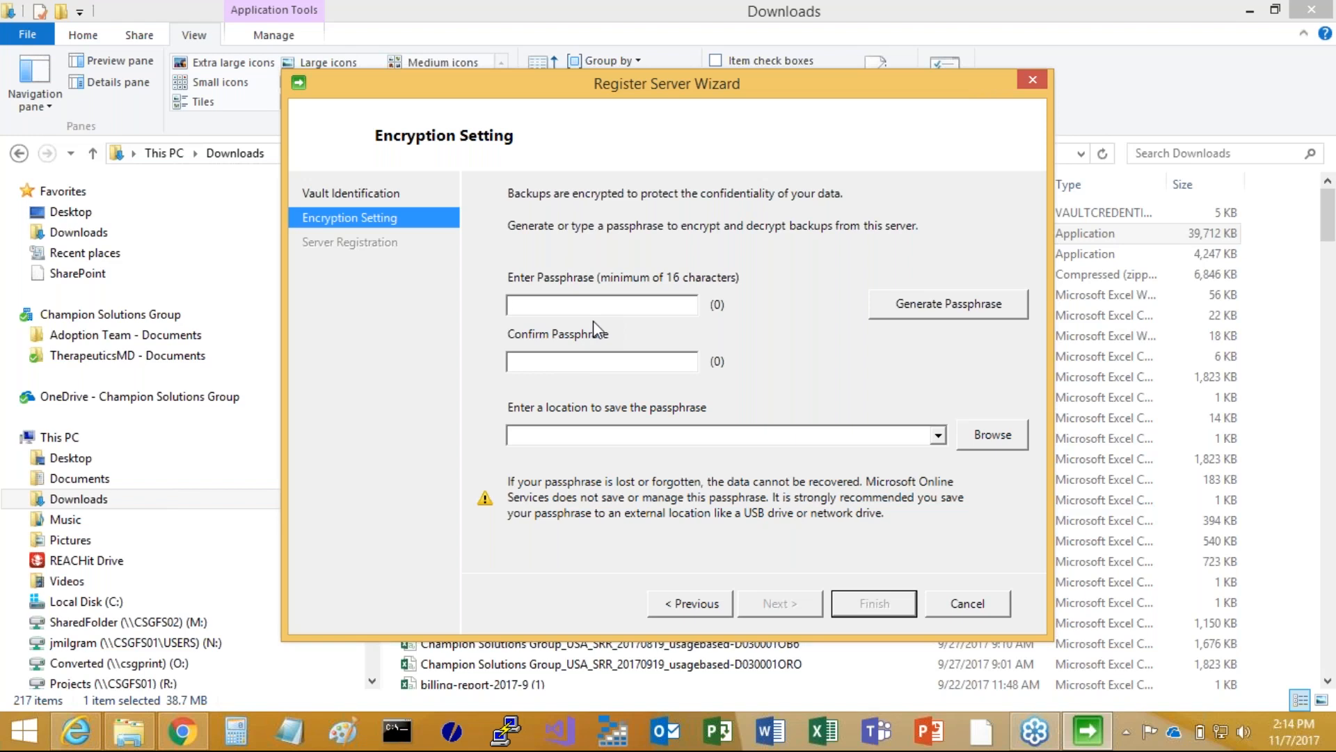
# Enter and confirm the 16-character encryption passphrase for the server's backups
pyautogui.write('****************')
pyautogui.click(587, 365)
pyautogui.write('************')
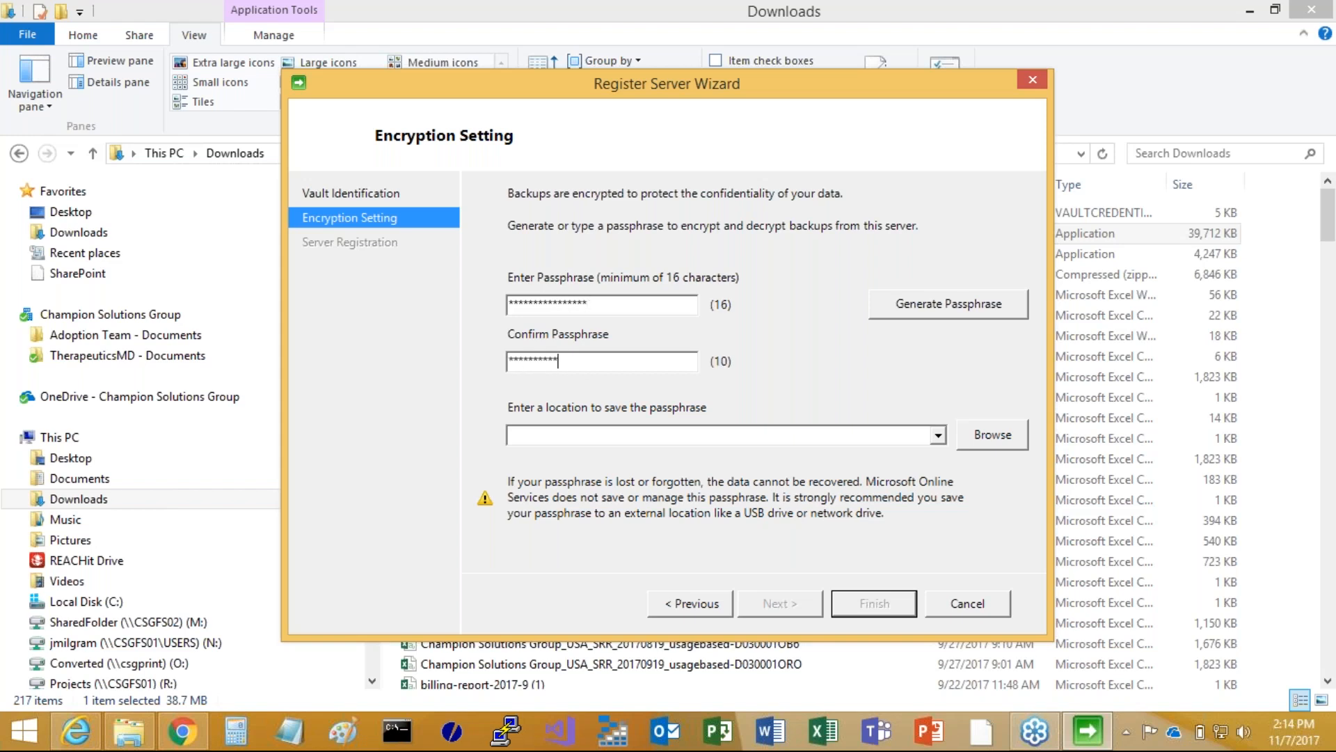
pyautogui.write('****')
# Save the passphrase to the Documents folder, finish registering the server with the Recovery Services Agent set to launch, and minimize the Downloads window
pyautogui.click(996, 437)
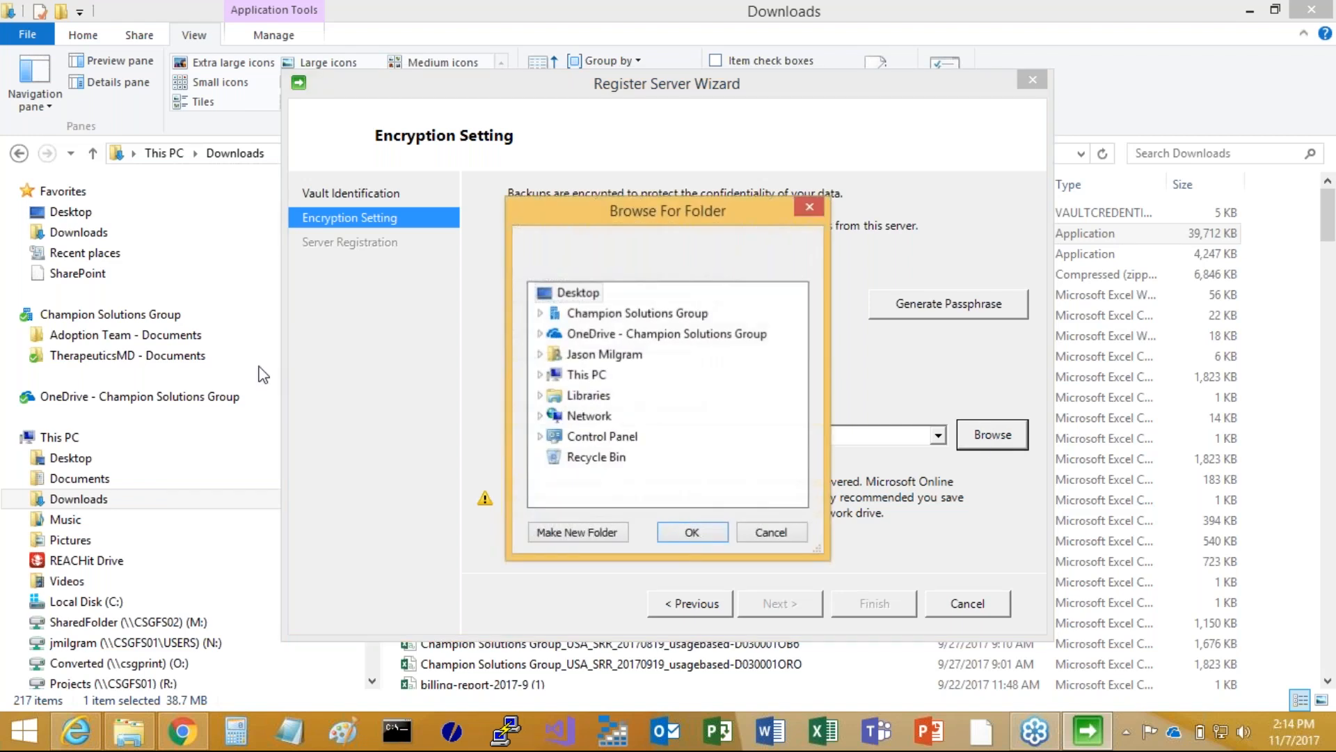
pyautogui.click(540, 375)
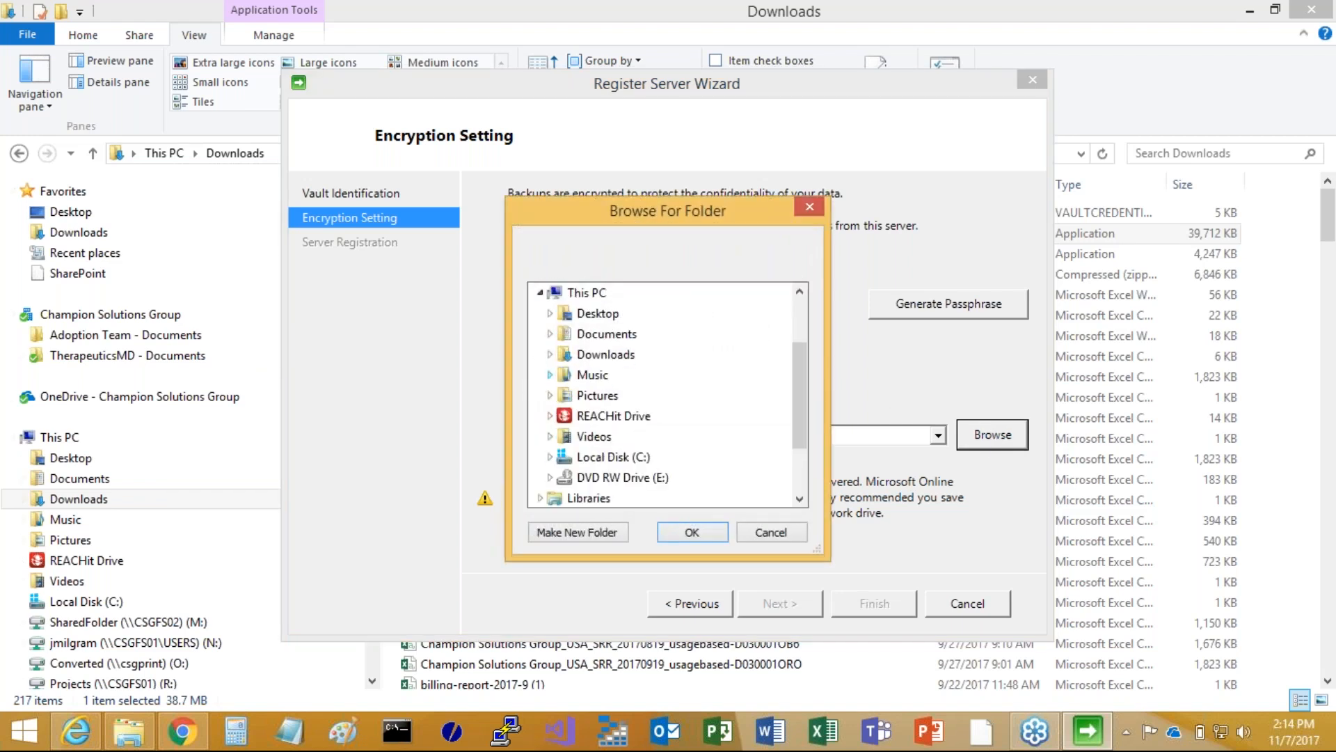
pyautogui.doubleClick(592, 337)
pyautogui.click(675, 536)
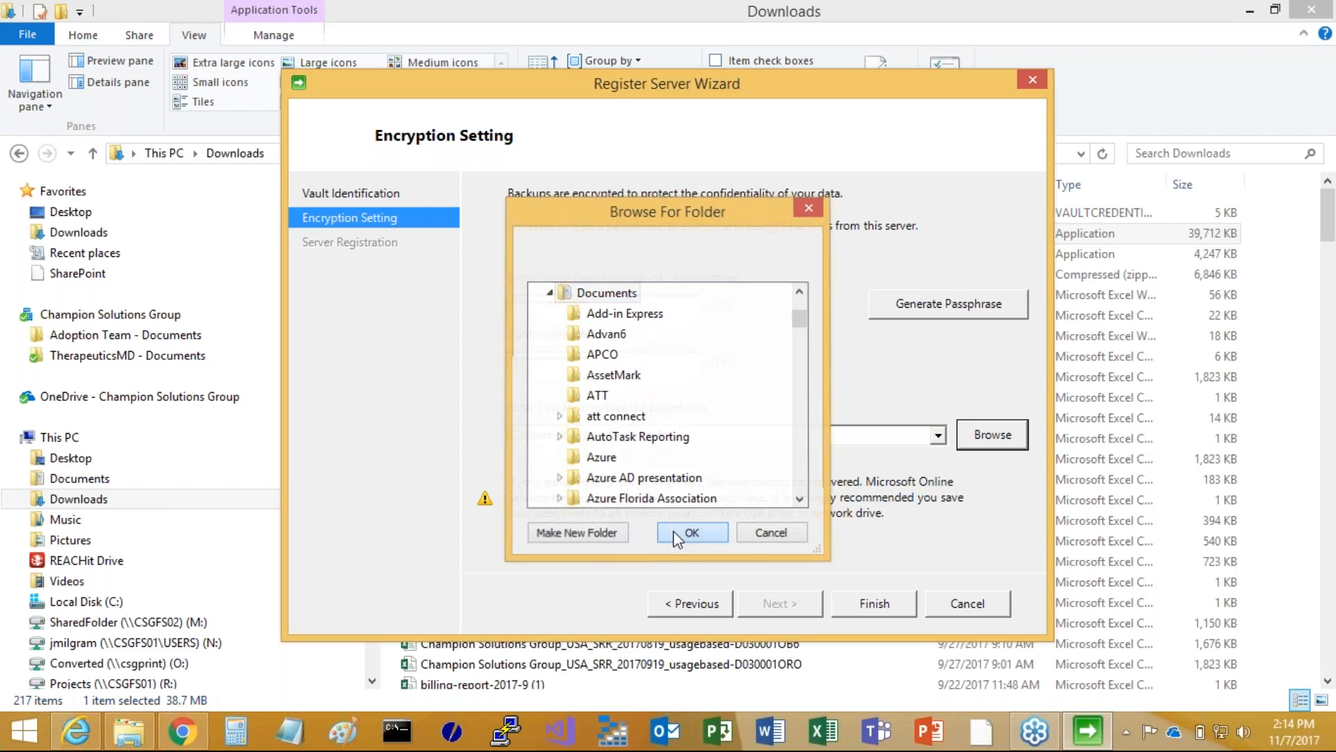
pyautogui.click(874, 603)
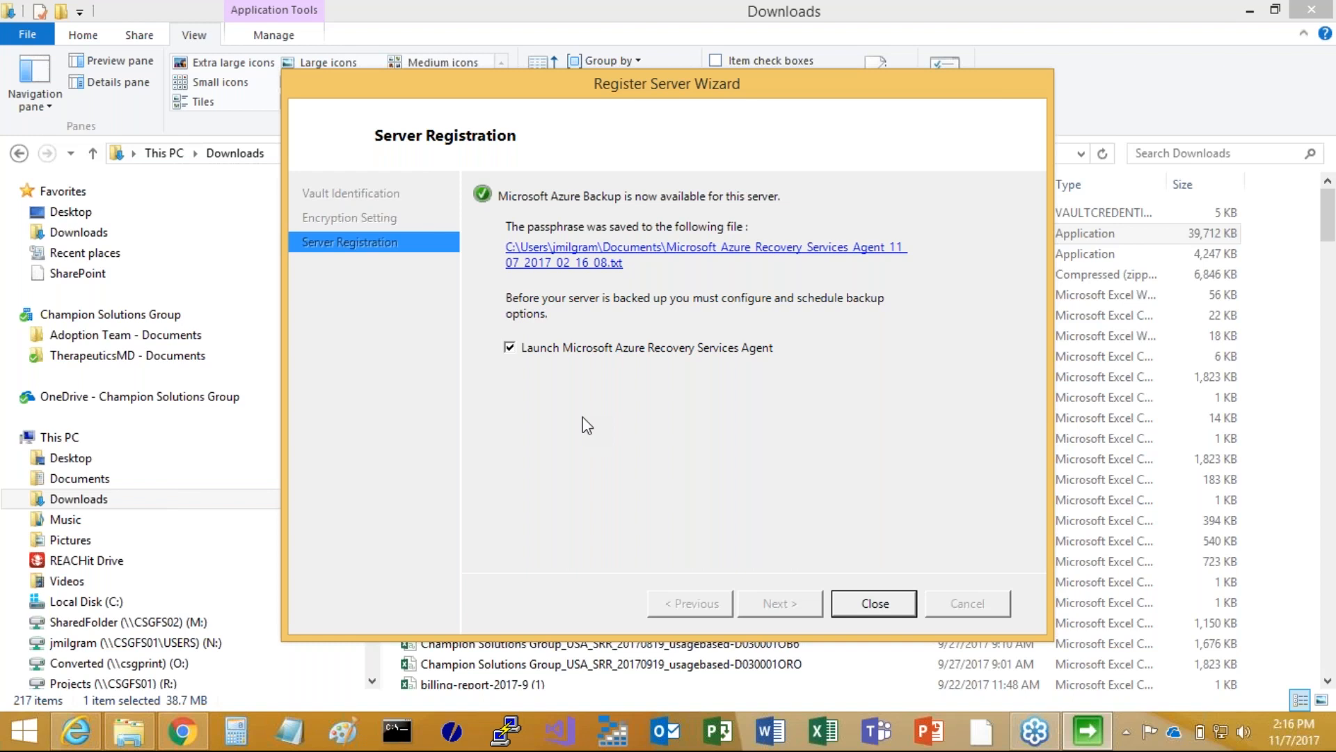
pyautogui.click(885, 607)
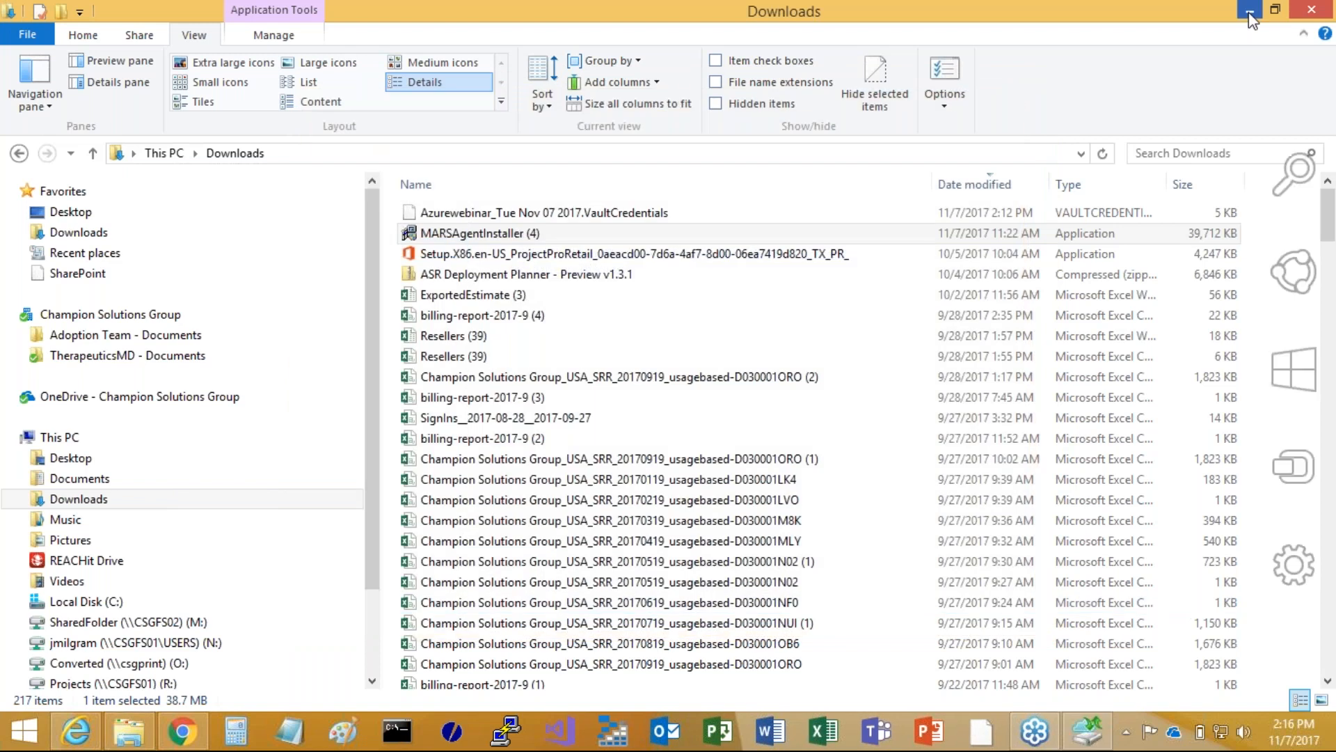
pyautogui.click(1249, 13)
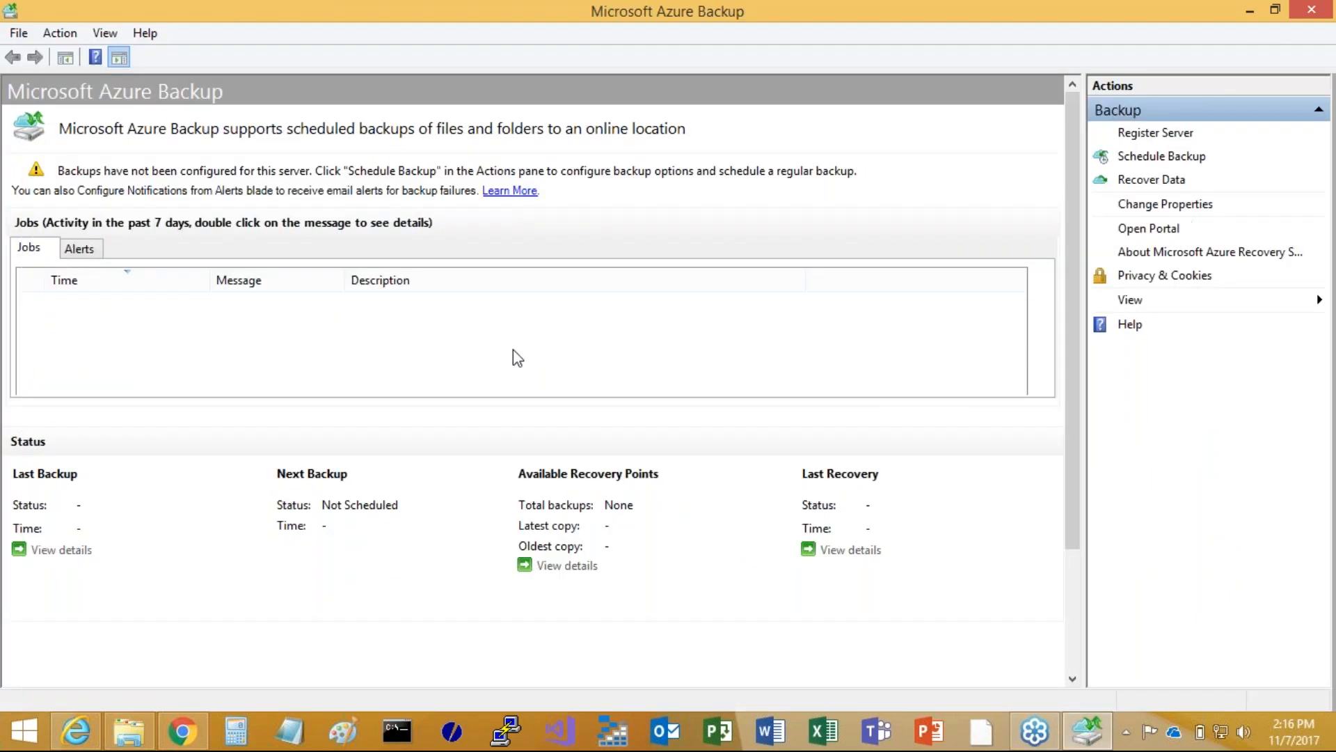
# Start scheduling a backup and add the C:\backup-testing folder as the item to back up
pyautogui.click(1137, 157)
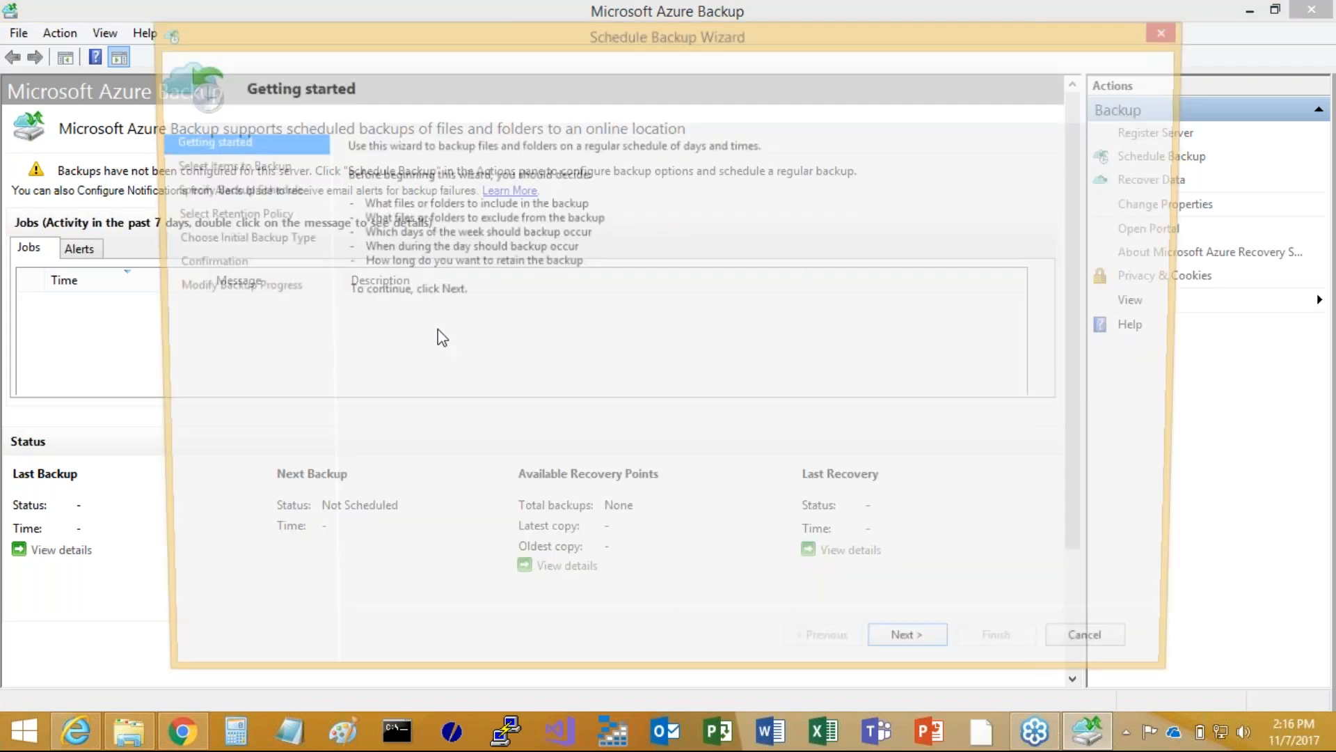
pyautogui.click(306, 170)
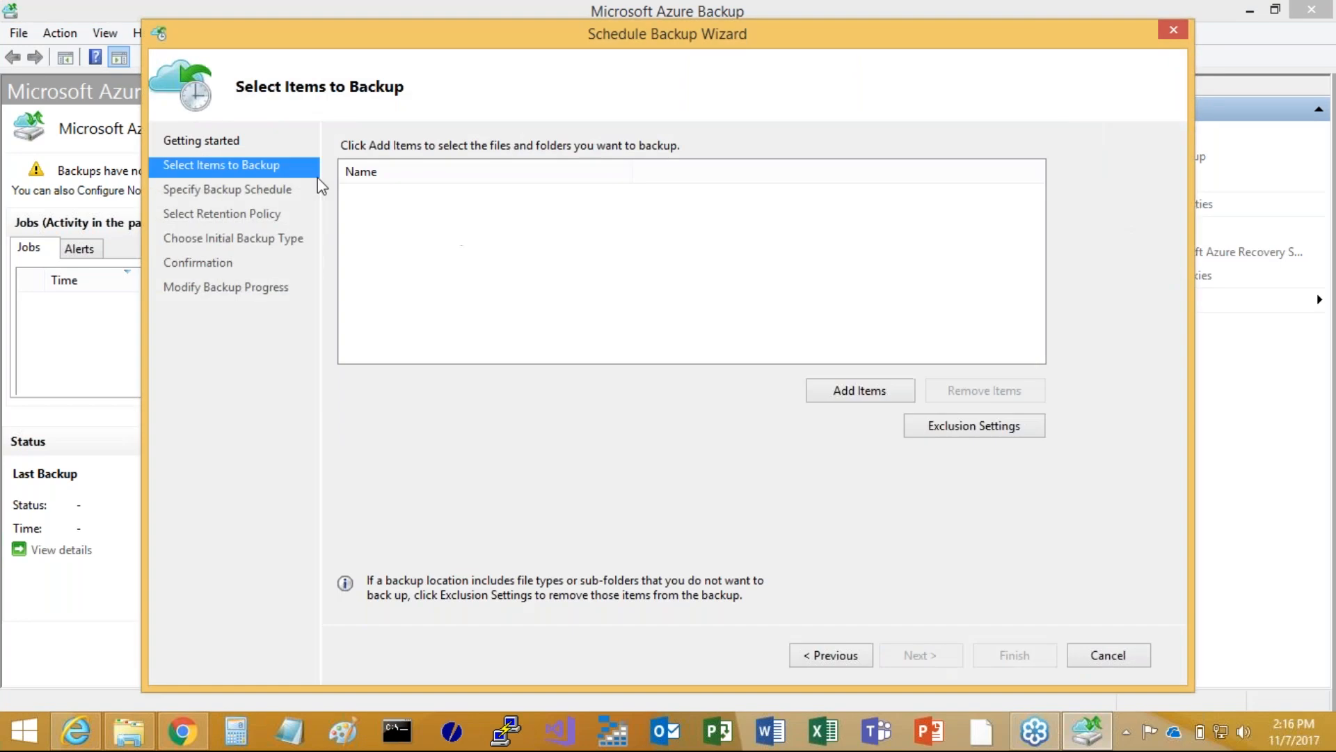
pyautogui.click(852, 393)
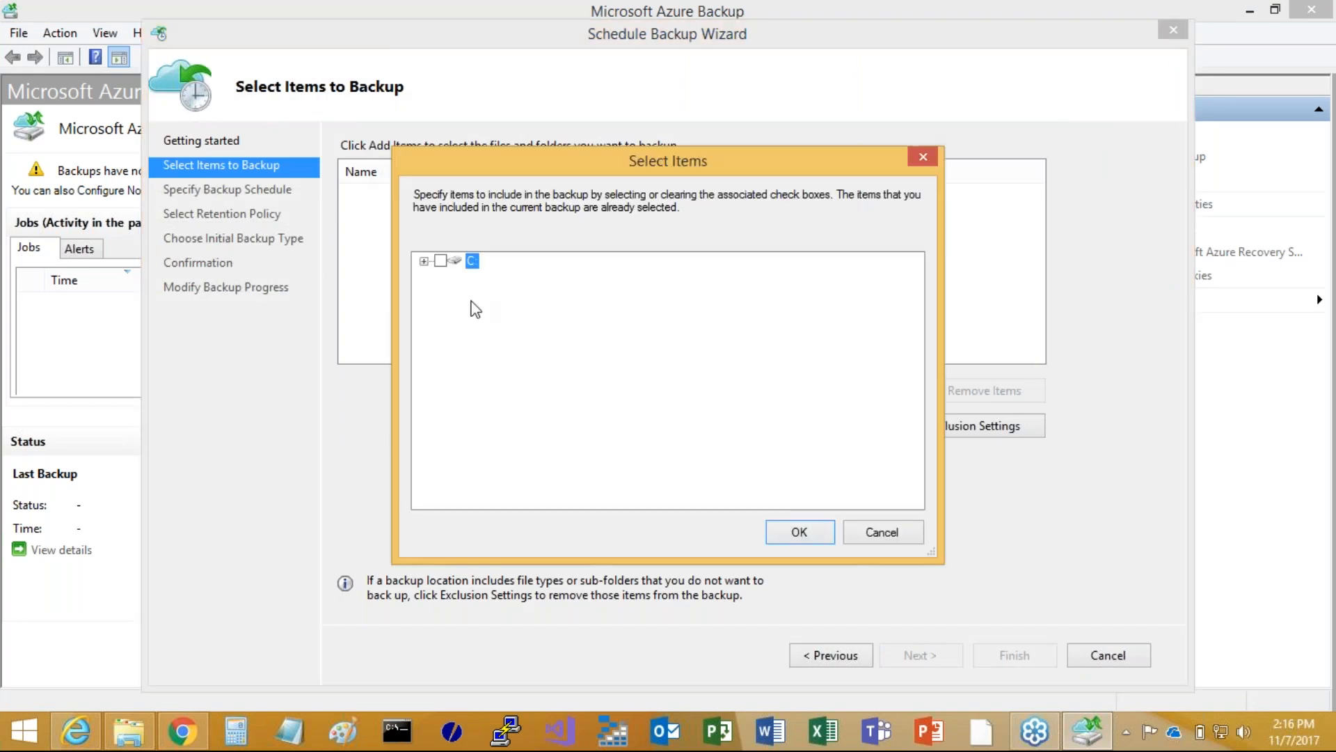
pyautogui.click(424, 261)
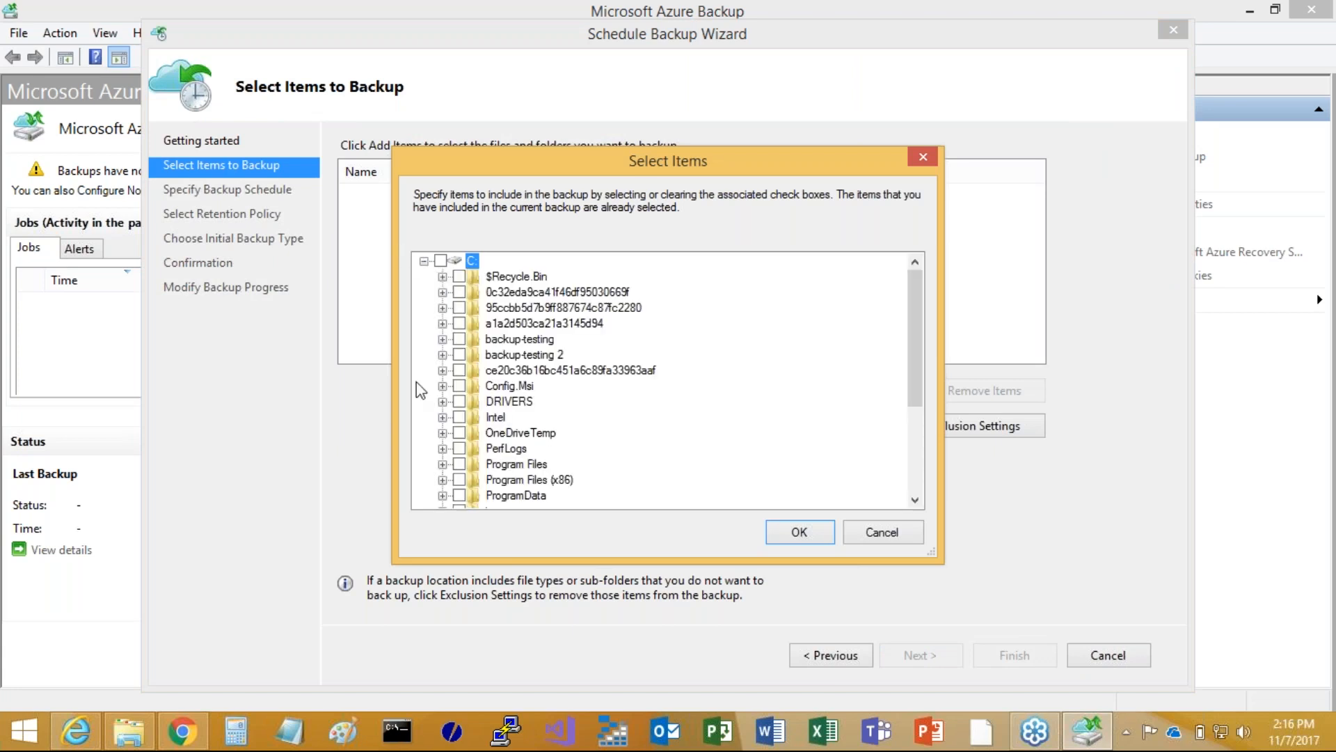
pyautogui.click(459, 339)
pyautogui.click(798, 540)
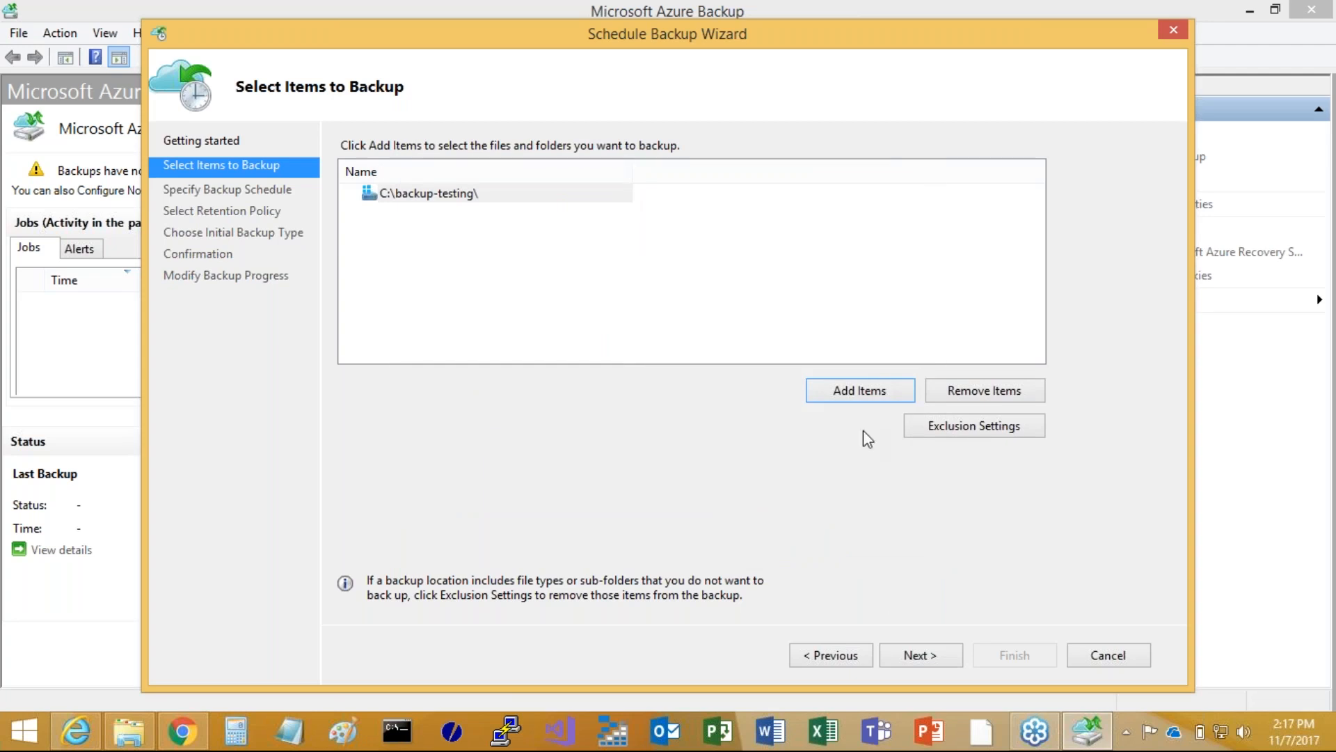
pyautogui.click(916, 655)
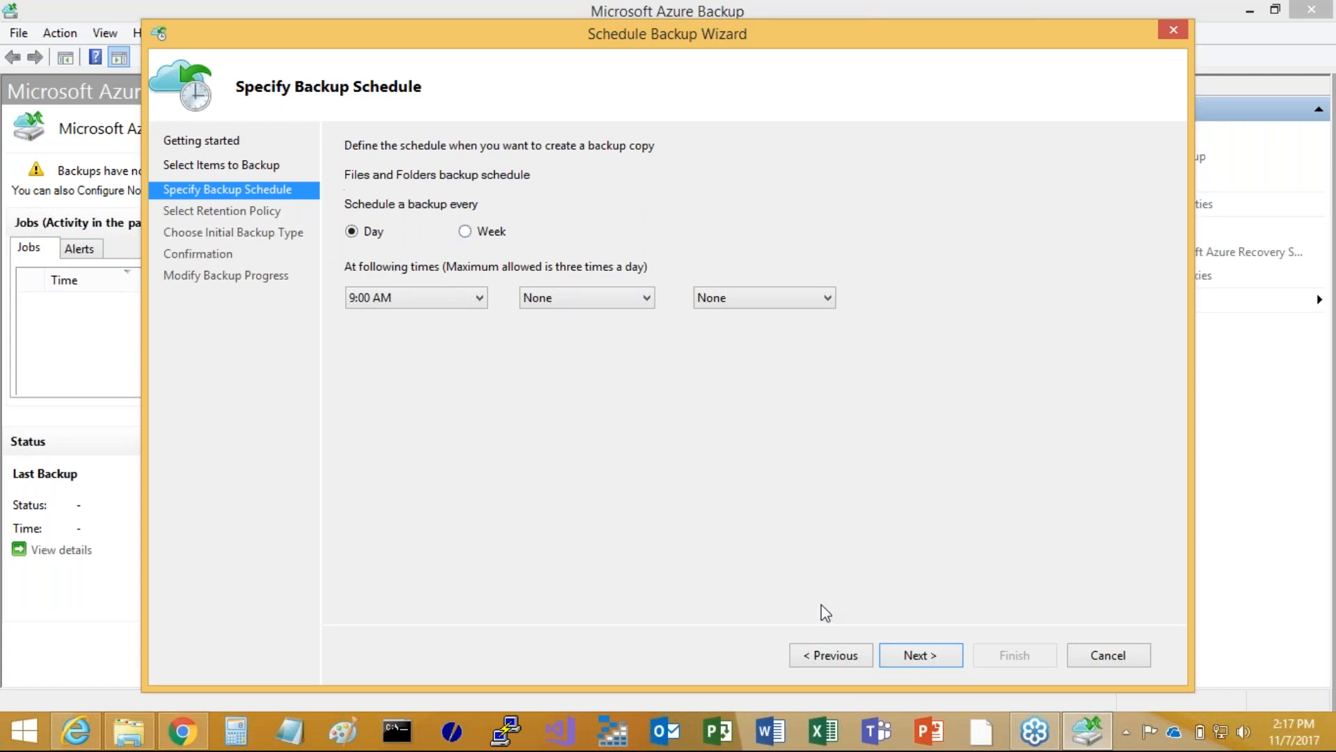
# Accept the daily 9:00 AM schedule and retain daily copies for 7 days and weekly copies for 4 weeks, without monthly or yearly retention
pyautogui.click(887, 658)
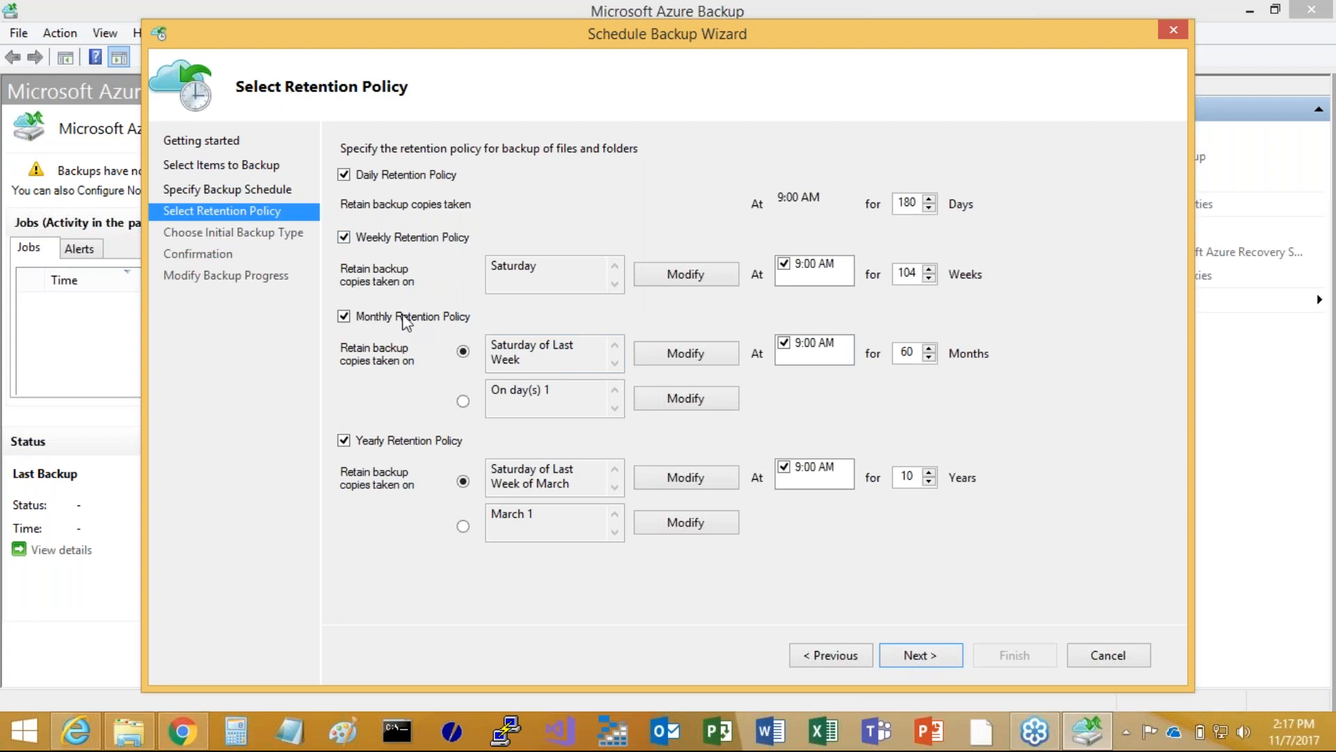
pyautogui.click(343, 316)
pyautogui.click(344, 440)
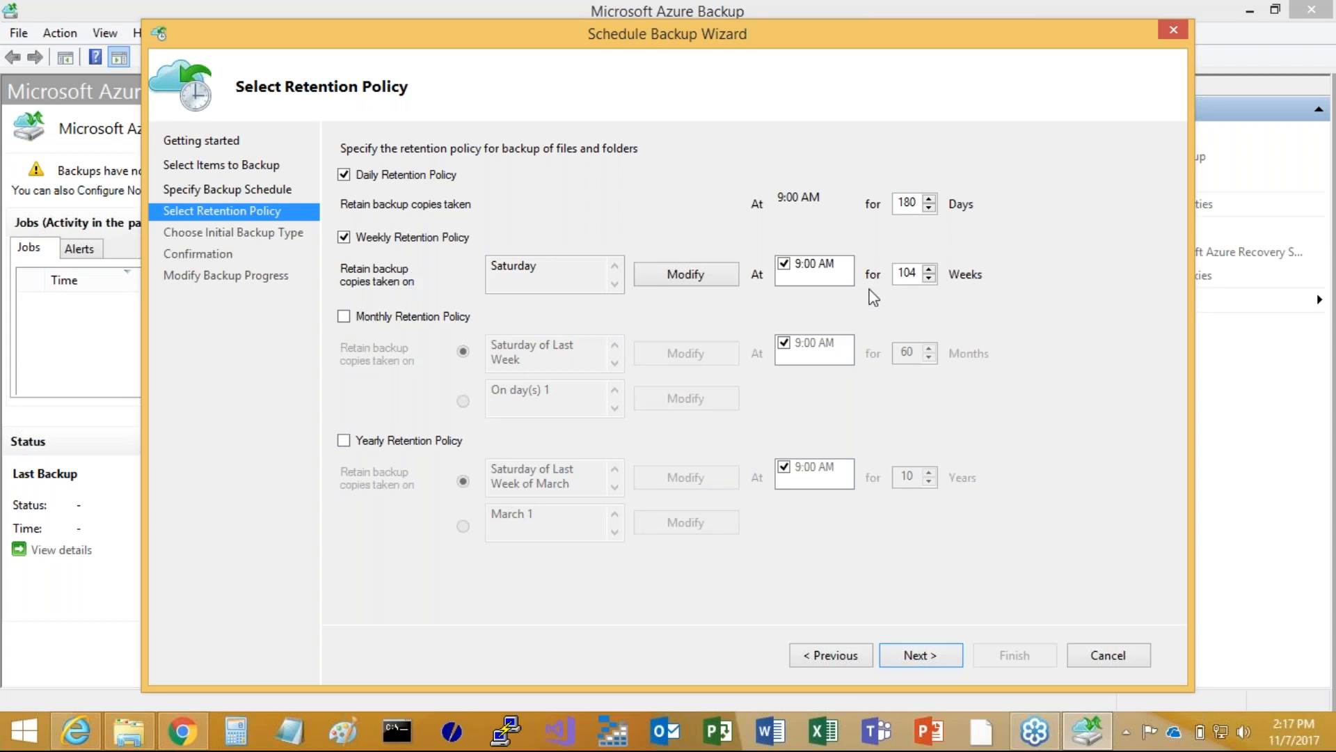
pyautogui.doubleClick(901, 204)
pyautogui.write('7')
pyautogui.doubleClick(904, 273)
pyautogui.write('4')
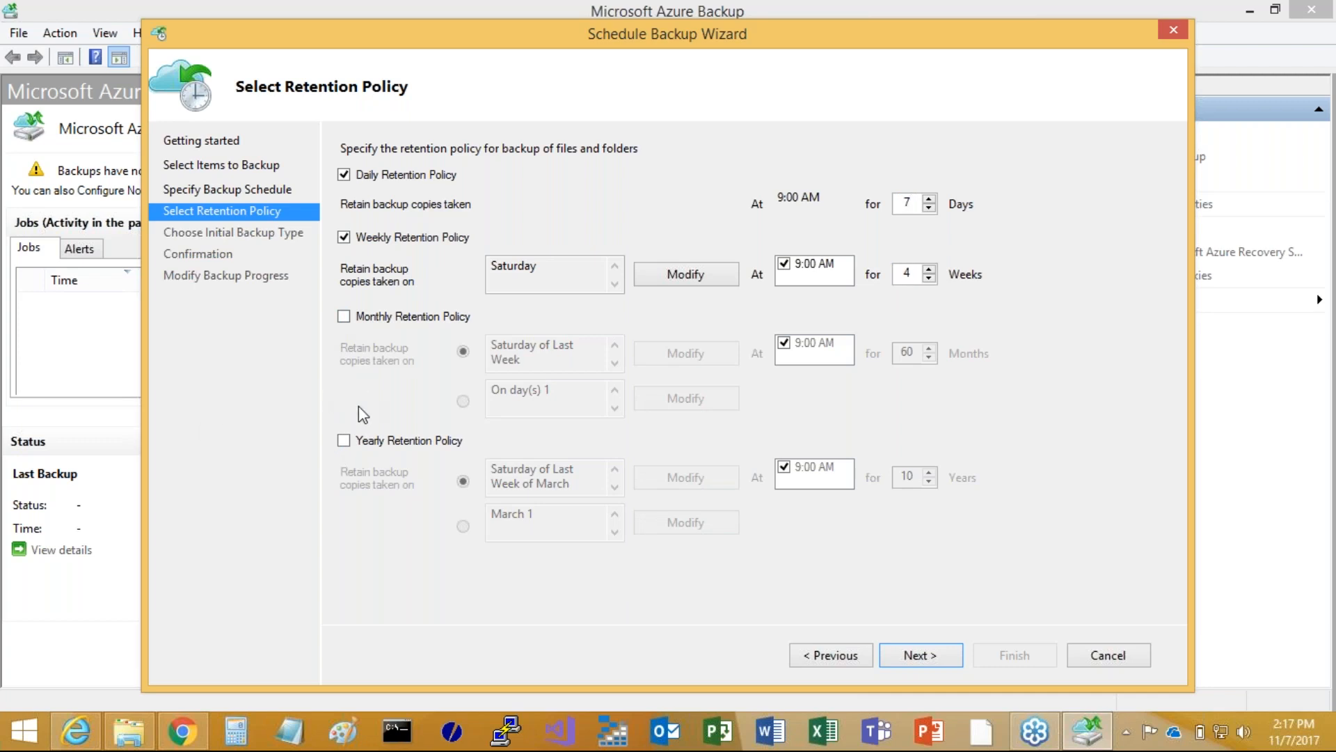
pyautogui.click(921, 658)
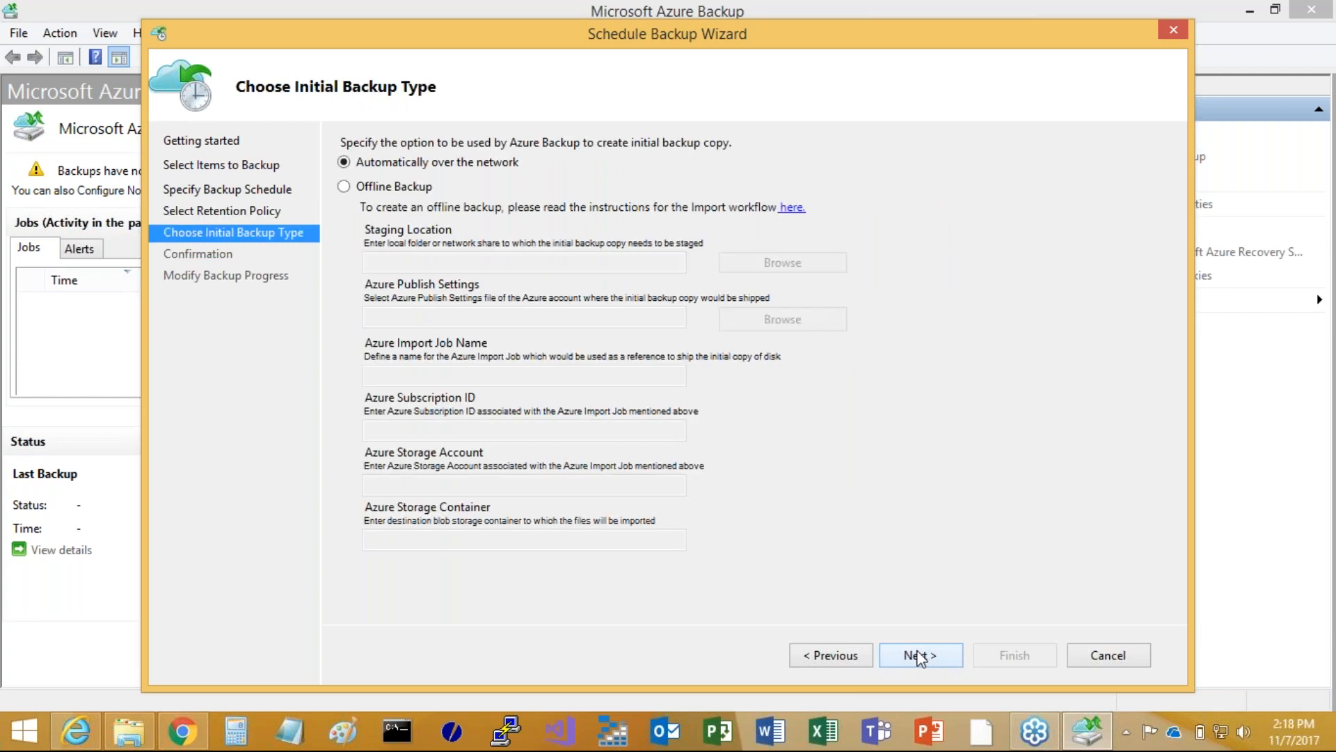
# Keep the initial backup automatic over the network and finish creating the backup schedule
pyautogui.click(920, 657)
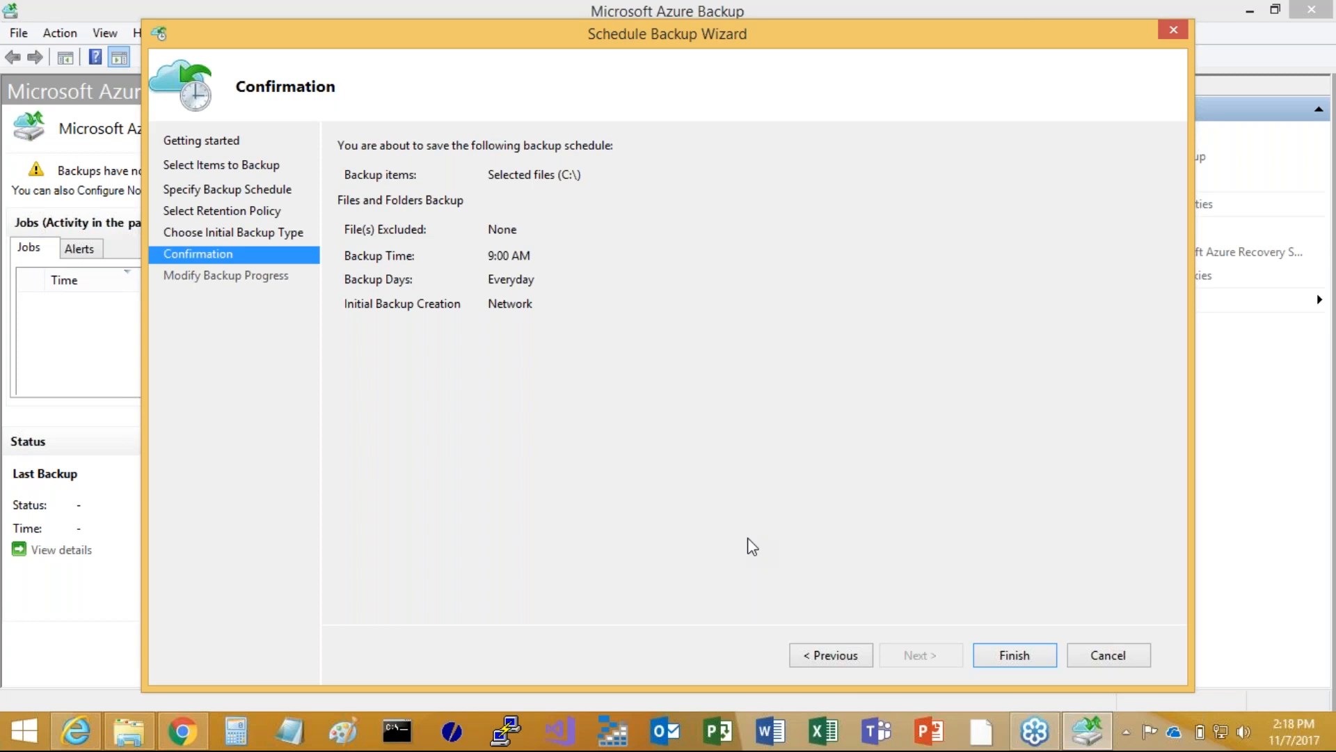
pyautogui.click(1013, 654)
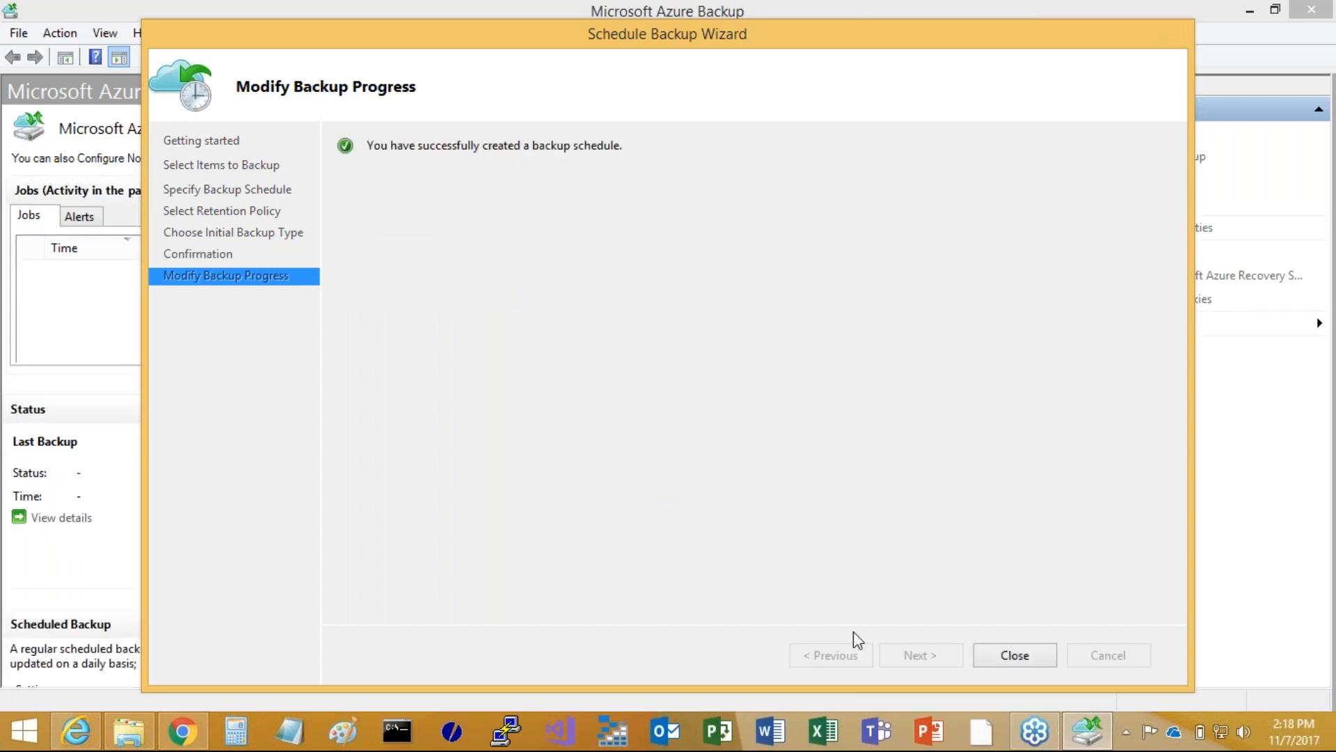
pyautogui.click(1010, 654)
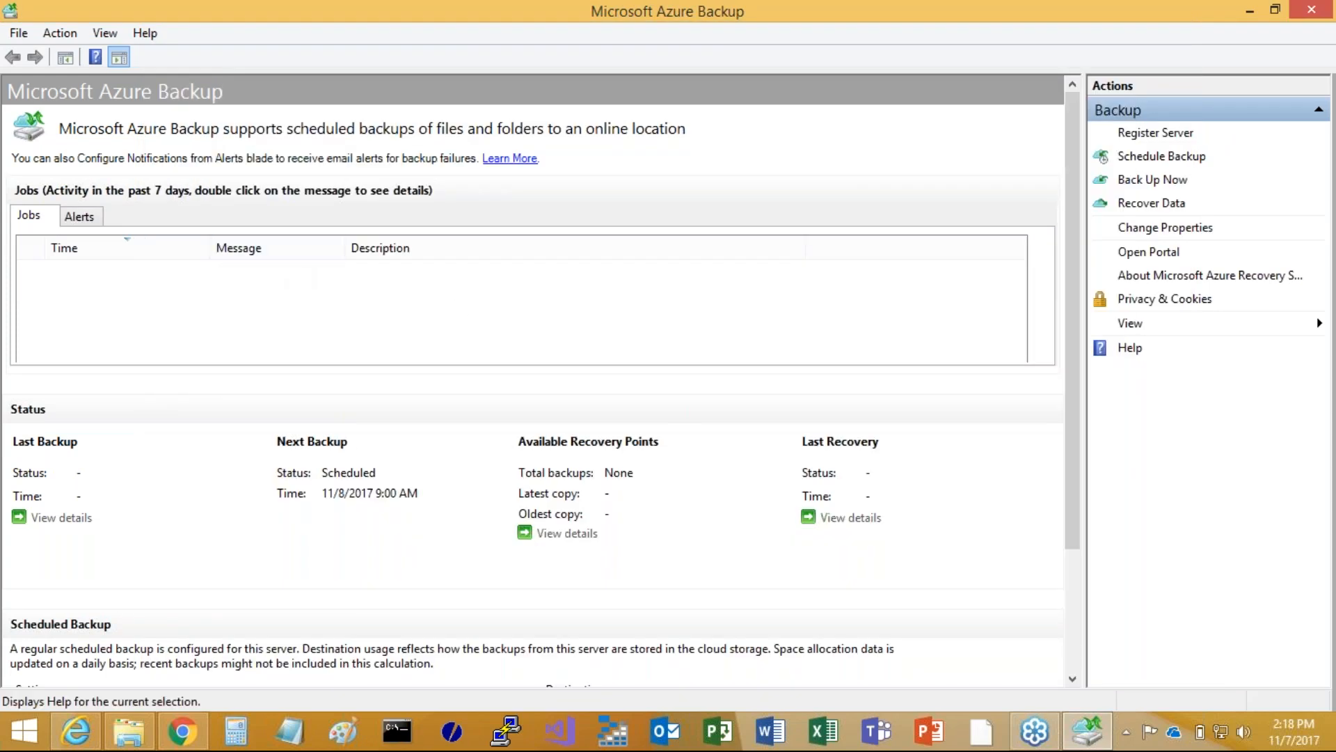
# Run an immediate backup of C:\backup-testing and close the wizard once it is done
pyautogui.click(1145, 182)
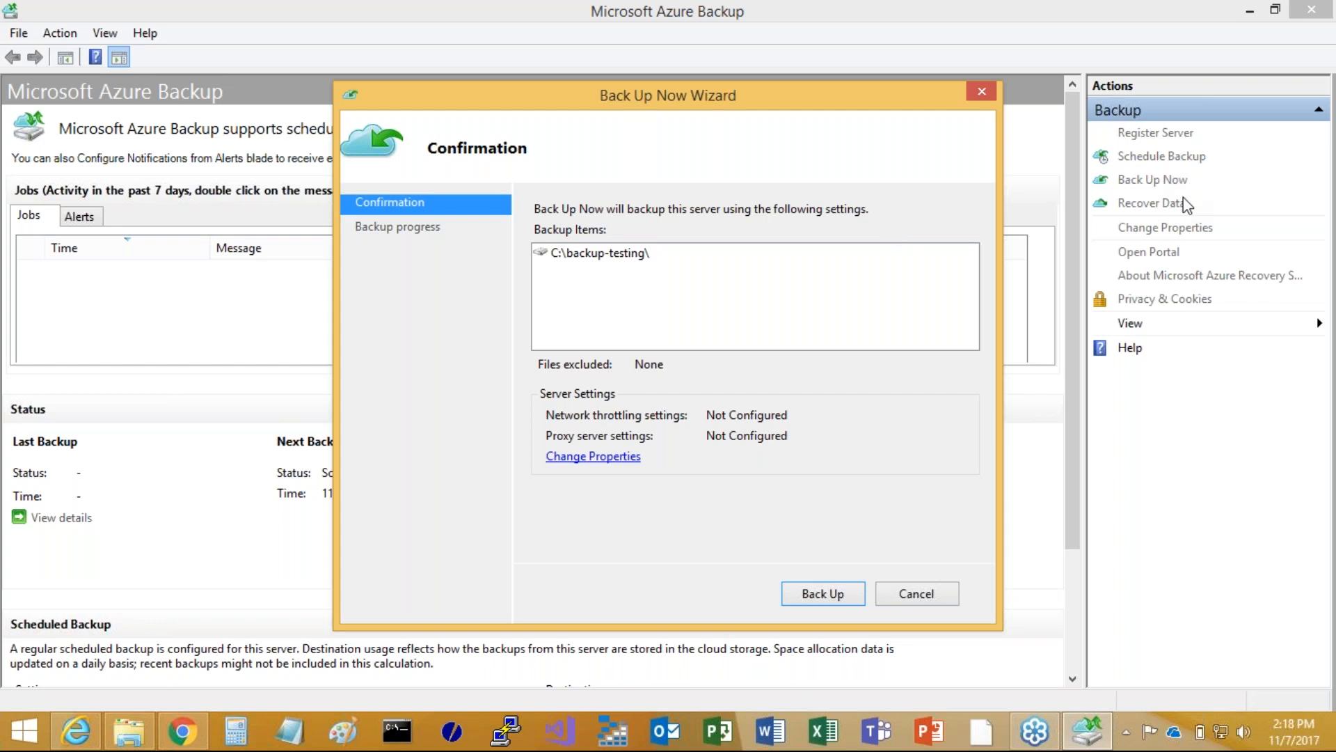
pyautogui.click(941, 596)
pyautogui.click(824, 593)
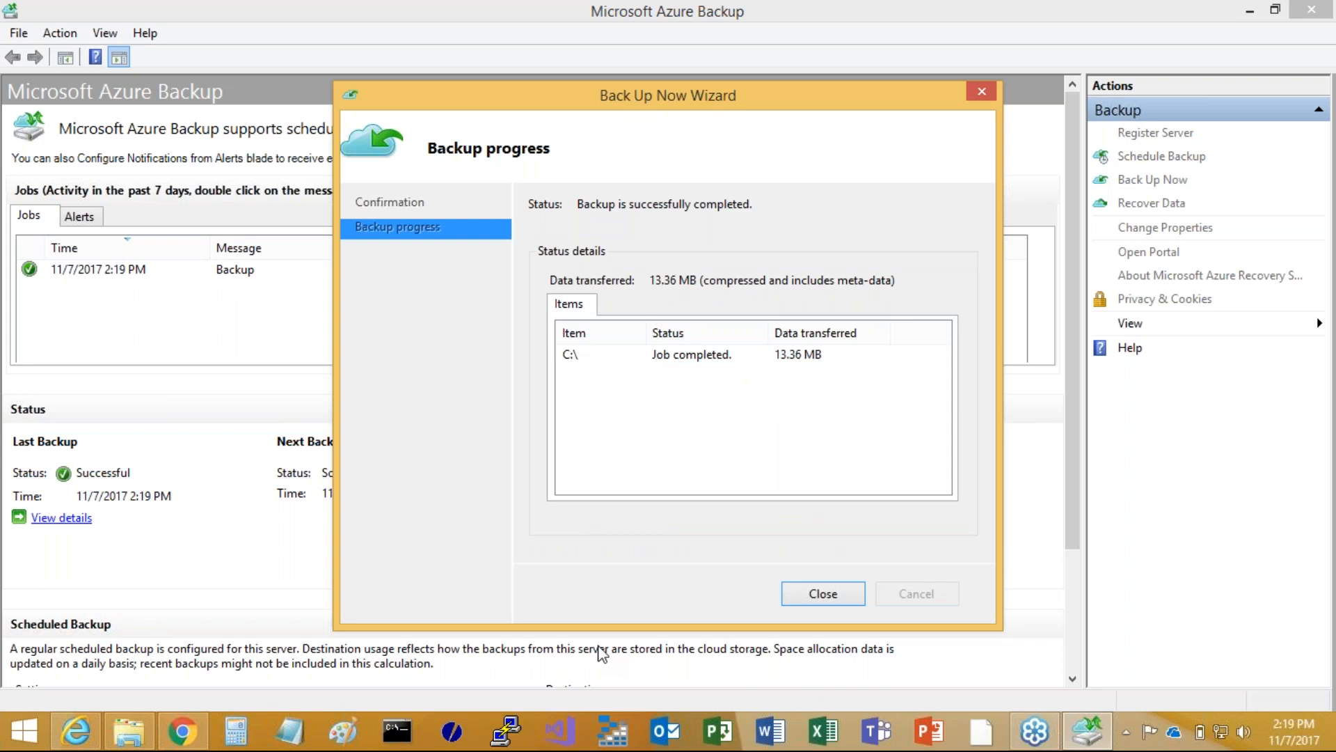
pyautogui.click(817, 588)
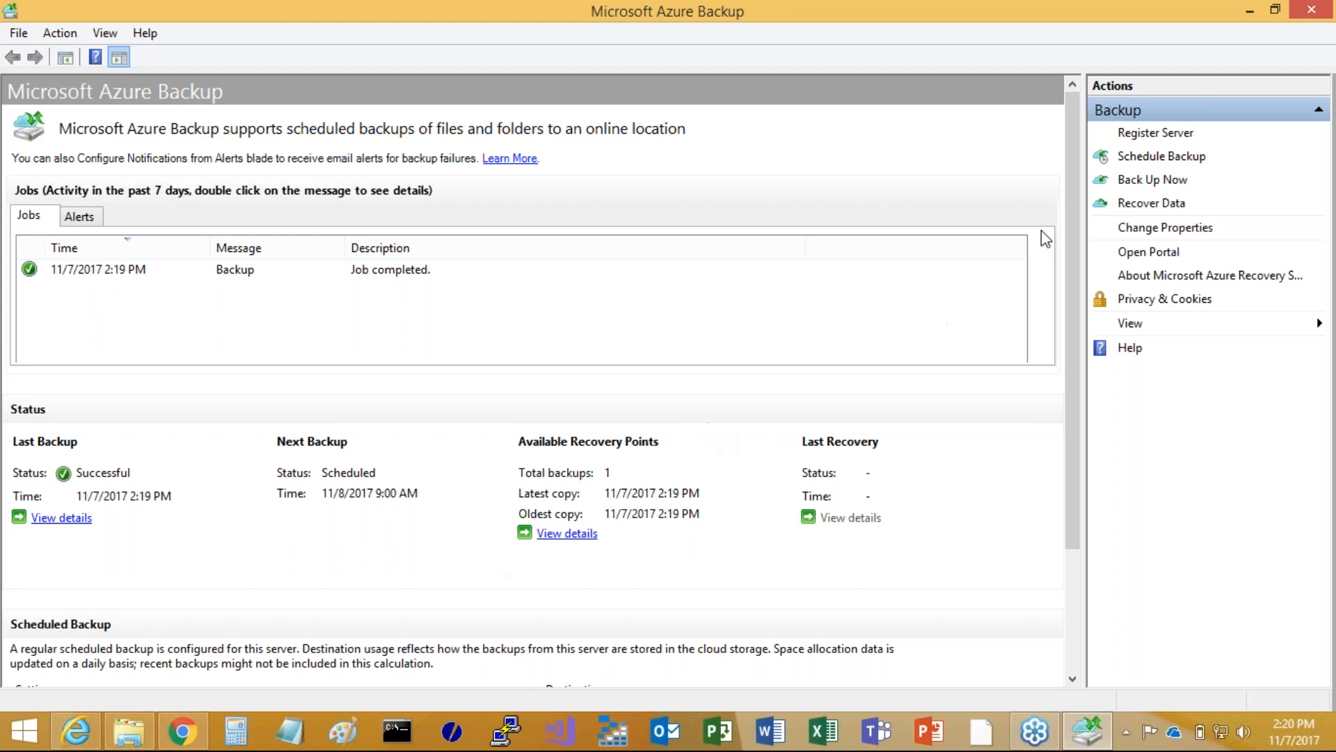
# Start recovering individual files and folders from this server and mount the C:\ volume's 11/7/2017 2:19 PM recovery point
pyautogui.click(1140, 209)
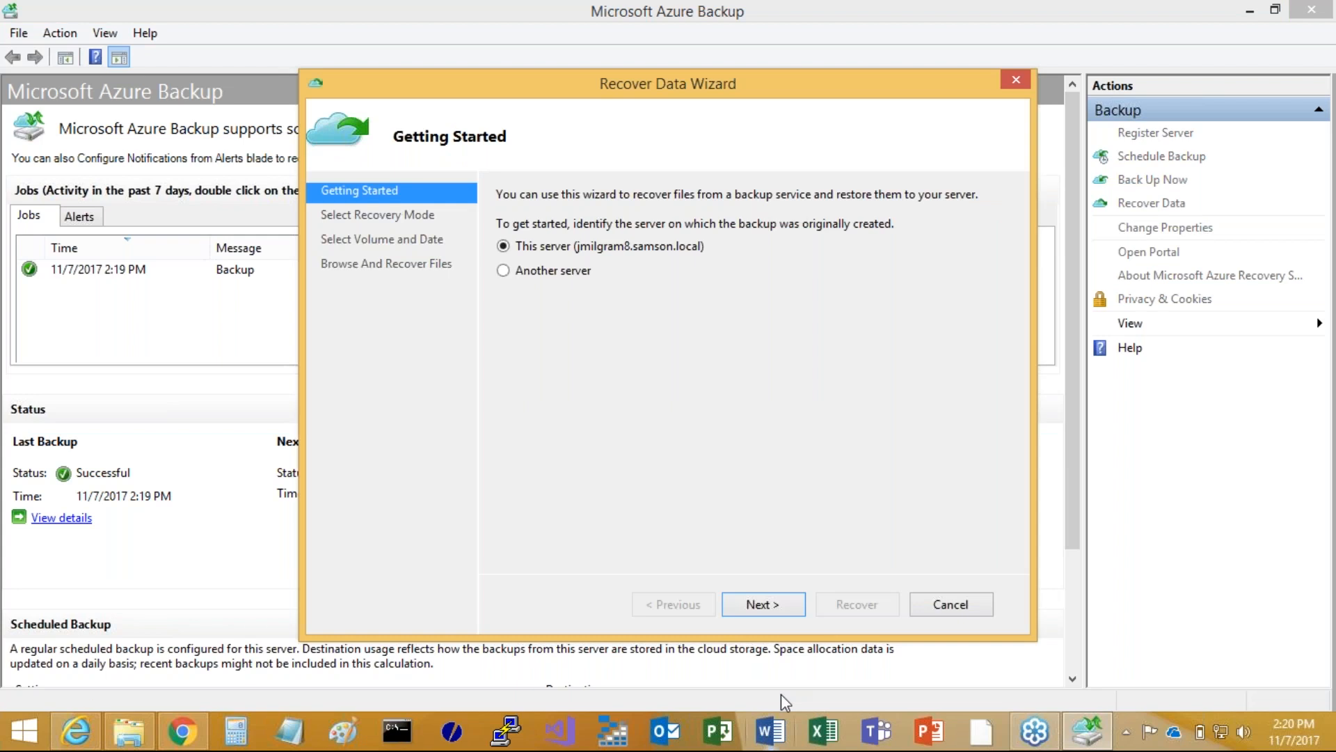
pyautogui.click(764, 604)
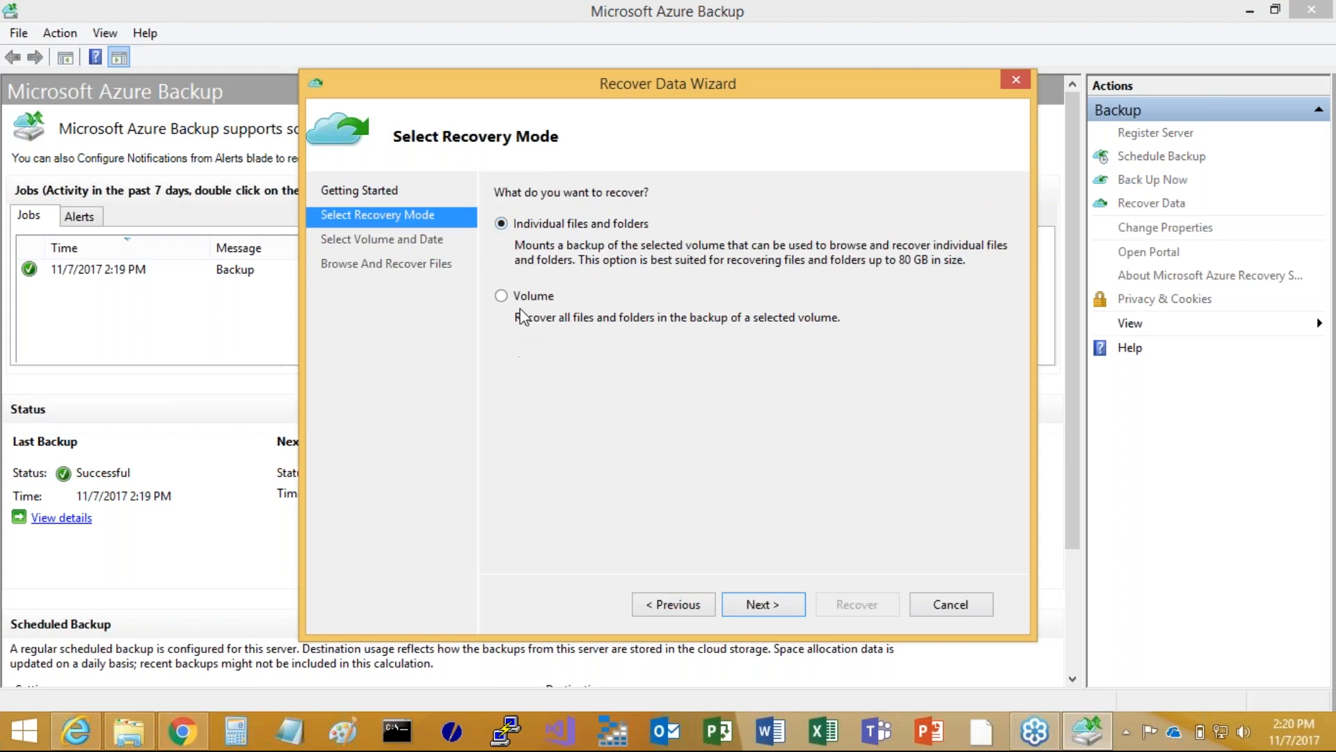
pyautogui.click(763, 603)
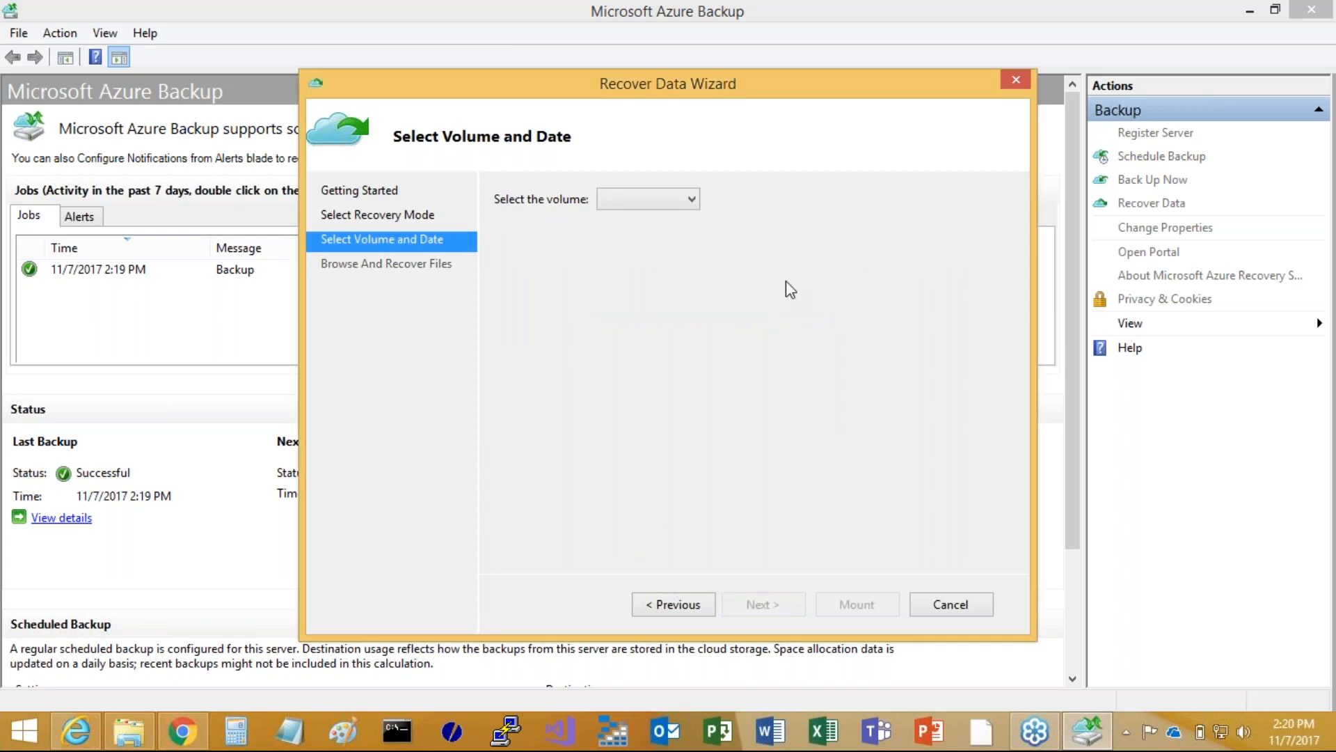
pyautogui.click(677, 198)
pyautogui.click(644, 218)
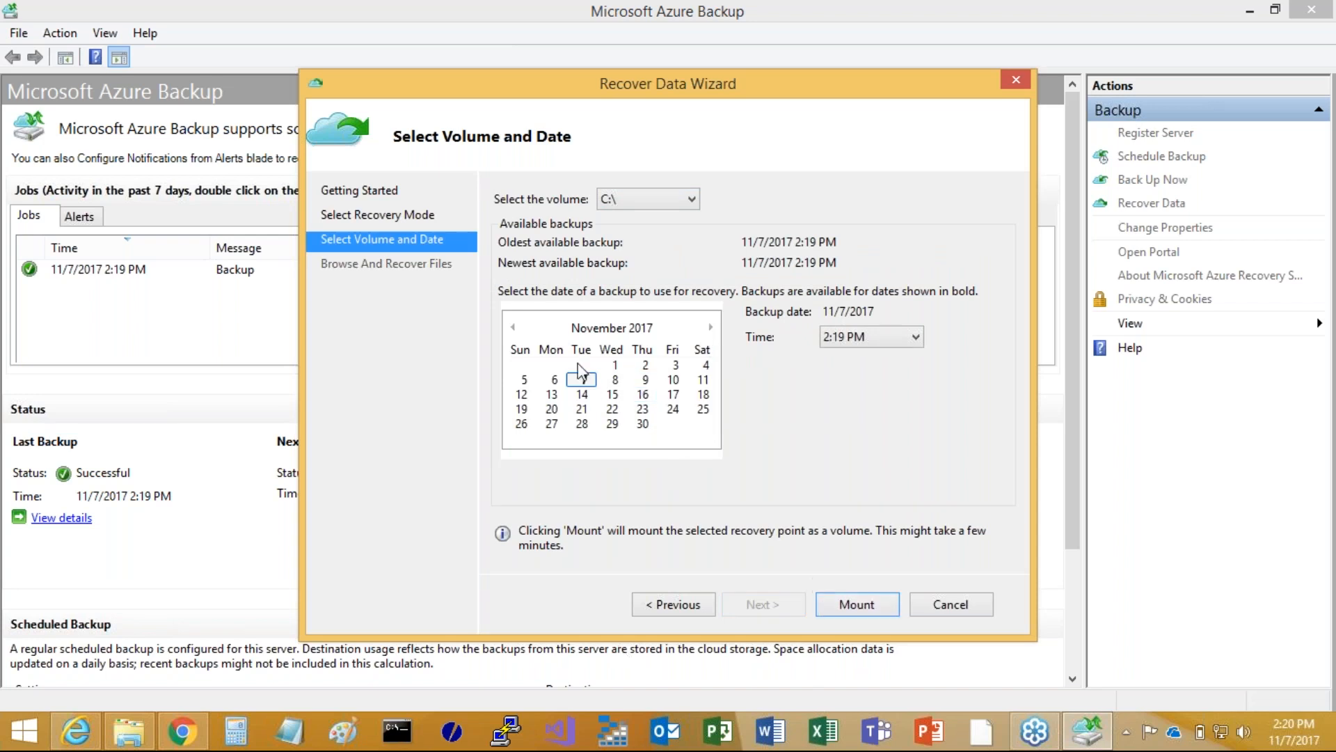
pyautogui.click(842, 604)
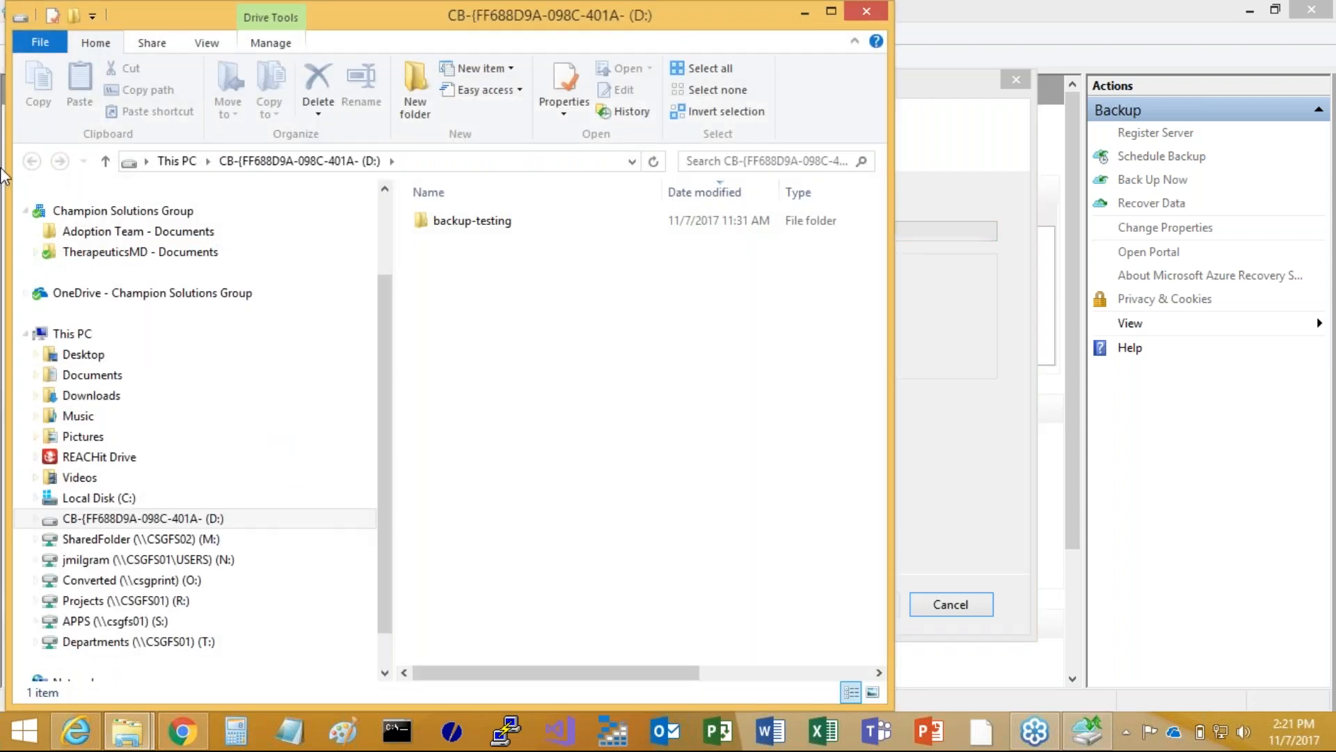
# Check the contents of the backup-testing folder on the mounted D: recovery volume and close the file window
pyautogui.click(479, 224)
pyautogui.doubleClick(482, 230)
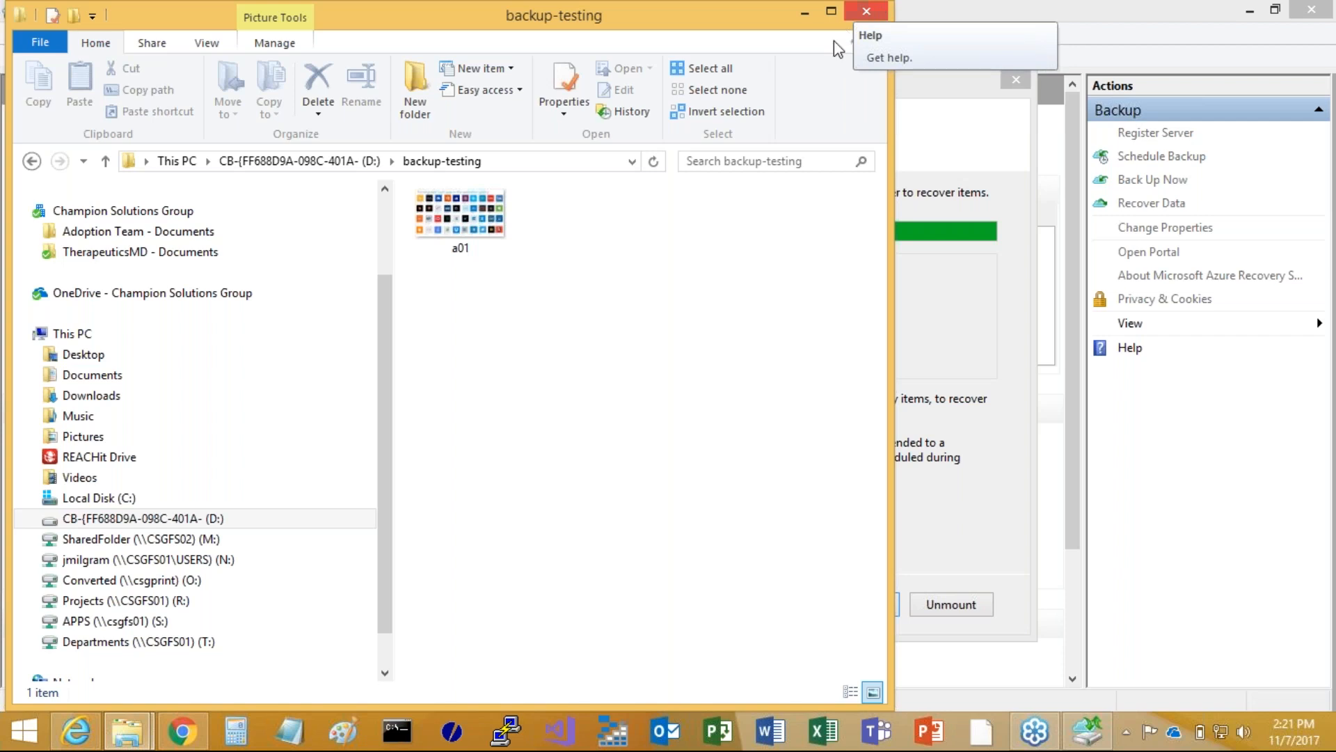
pyautogui.click(870, 10)
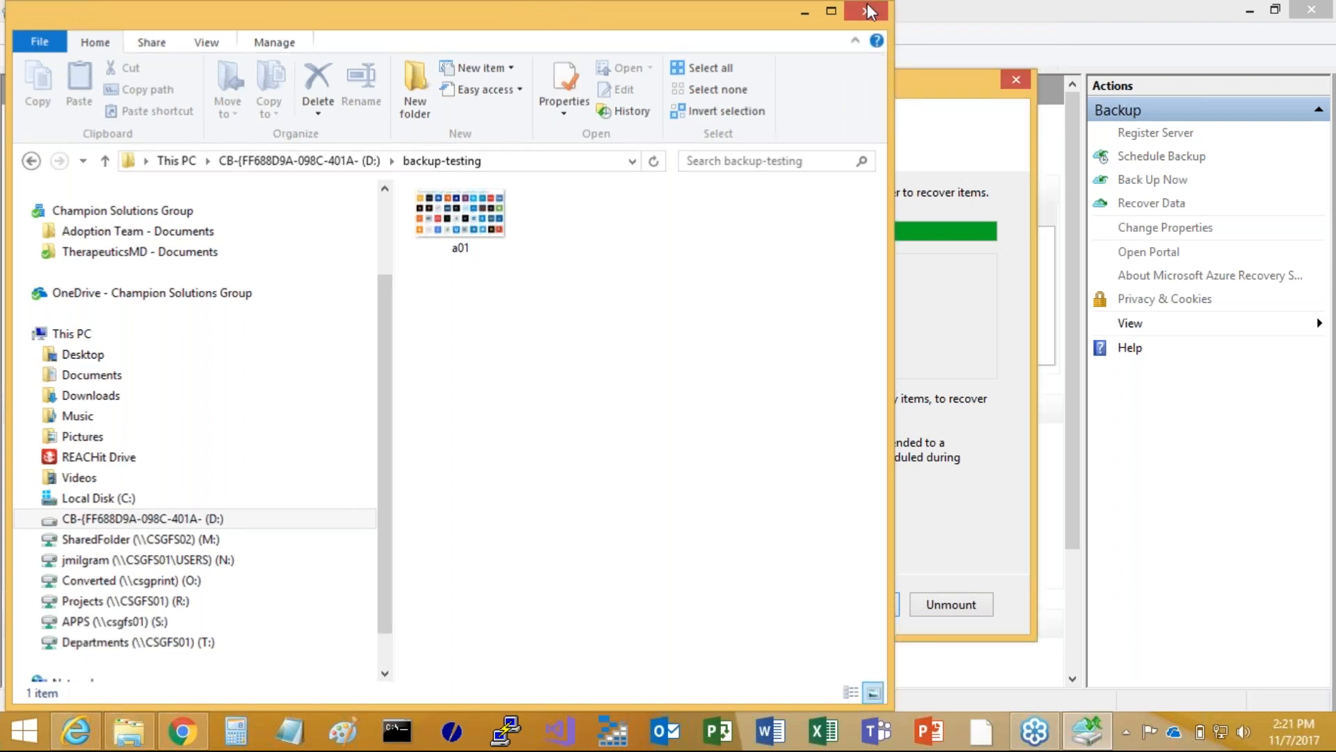
# Unmount the recovery volume to end the current recovery and close Microsoft Azure Backup
pyautogui.click(951, 604)
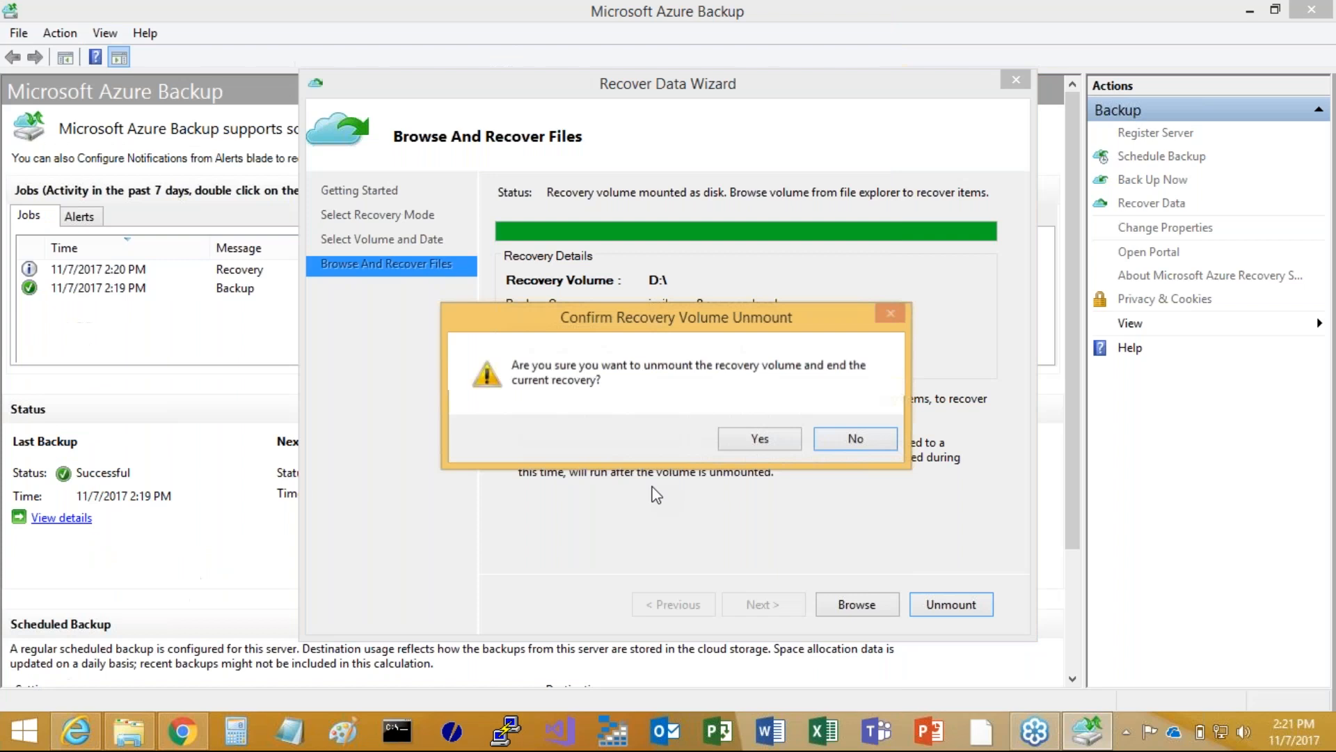
pyautogui.click(759, 439)
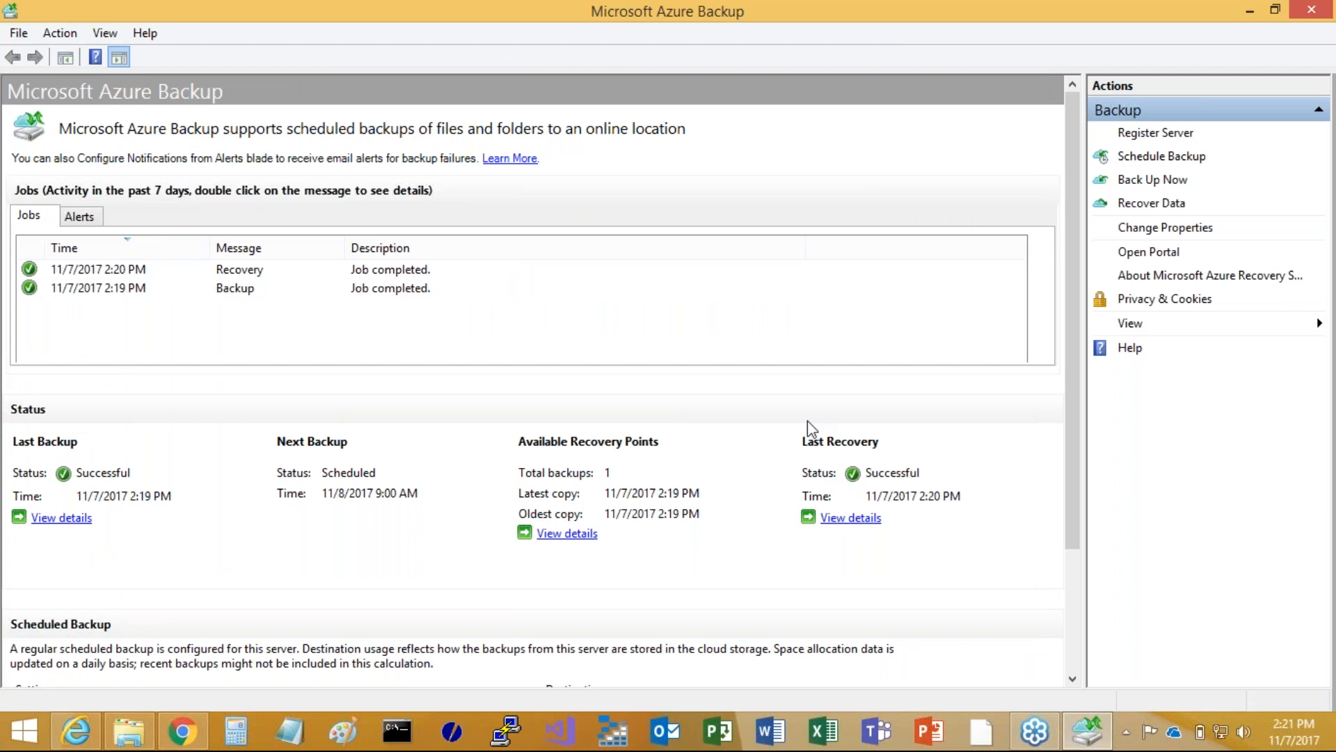
pyautogui.click(1311, 11)
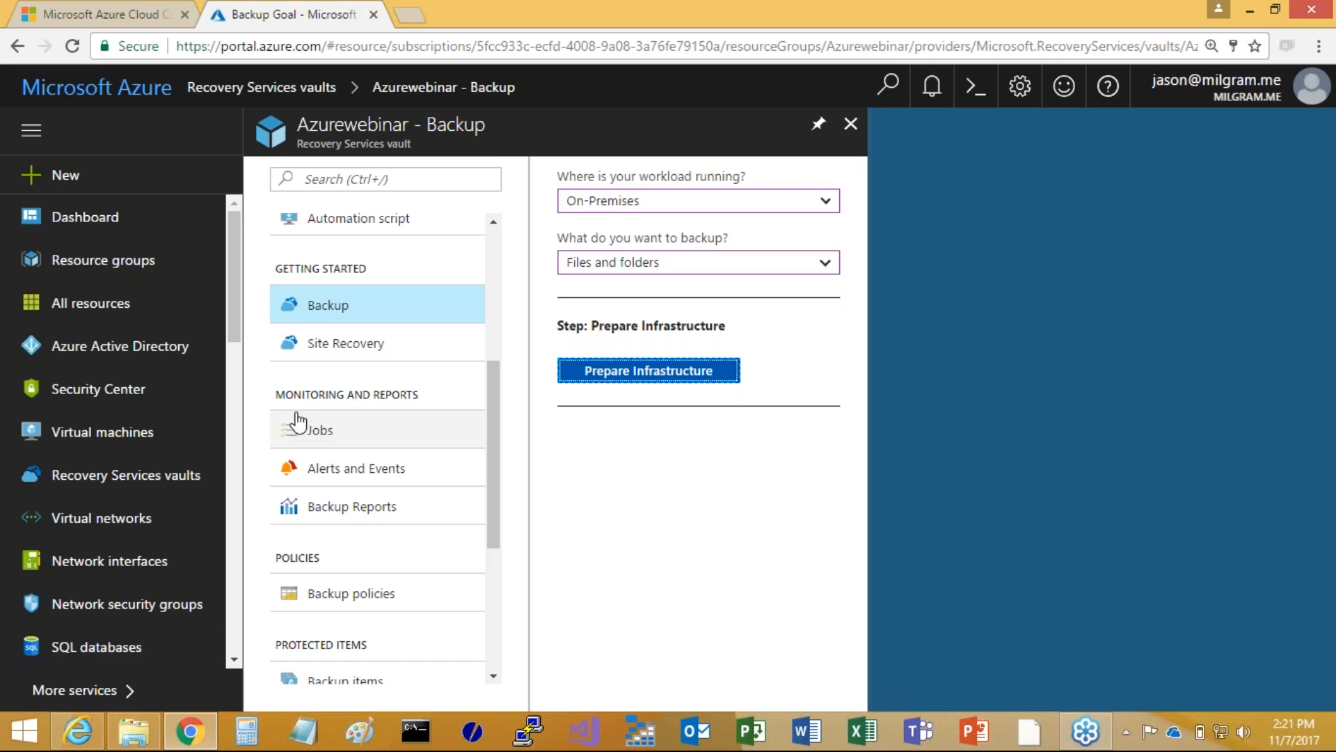
# Review the Azurewebinar vault's backup jobs and its protected backup items in the Azure portal
pyautogui.click(324, 439)
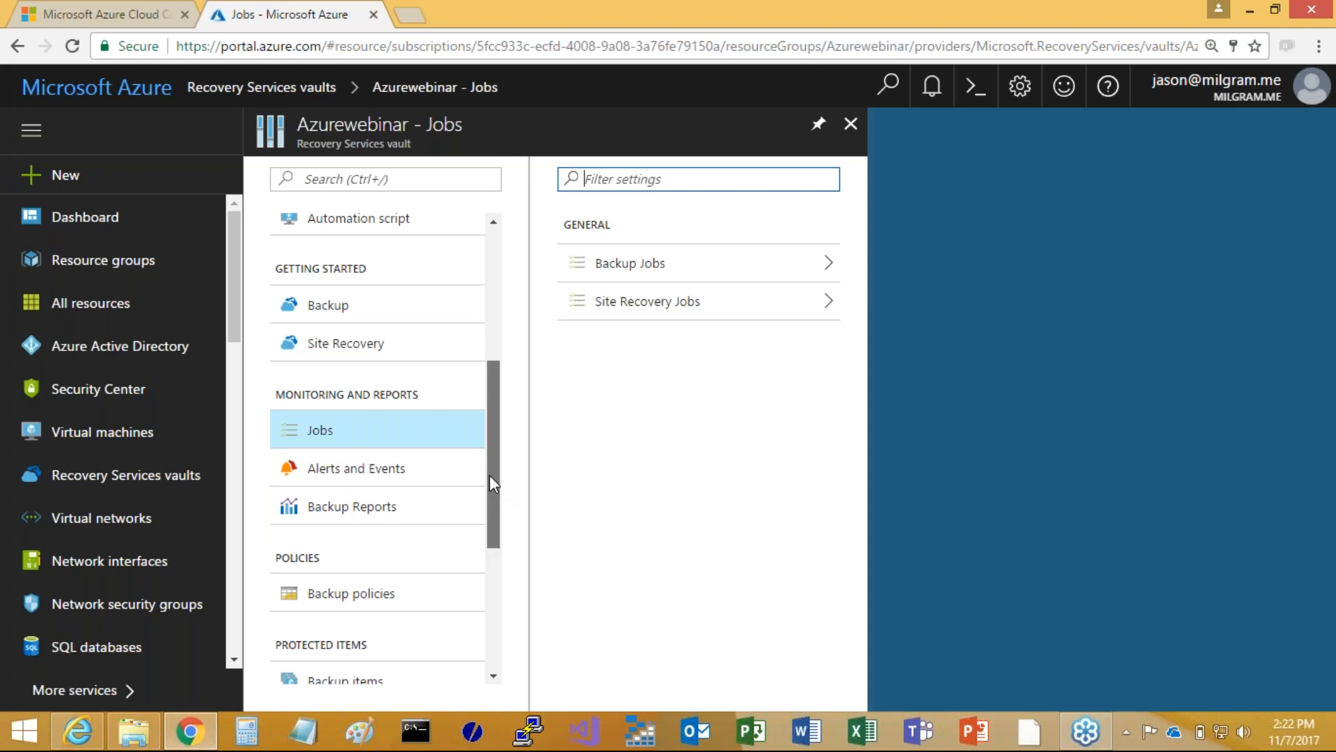
pyautogui.scroll(2, 500, 421)
pyautogui.moveTo(499, 417); pyautogui.dragTo(500, 532)
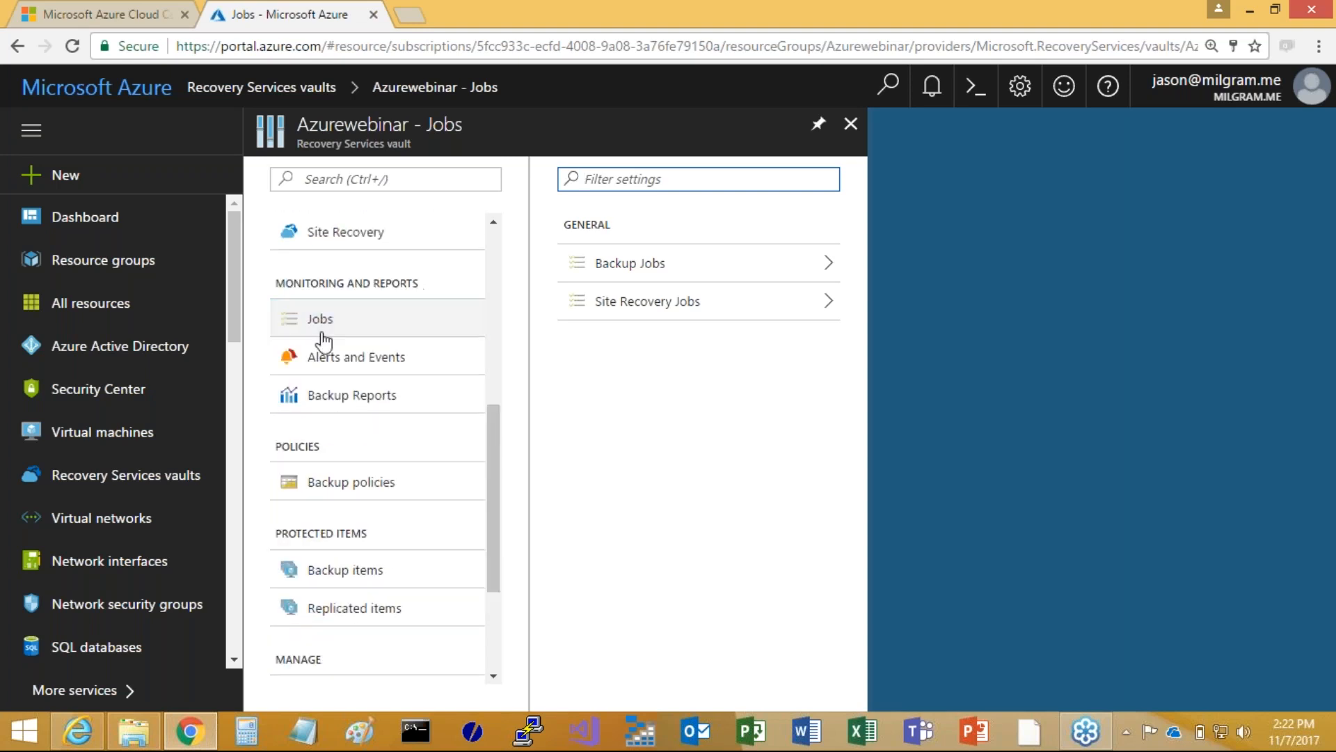
pyautogui.click(314, 329)
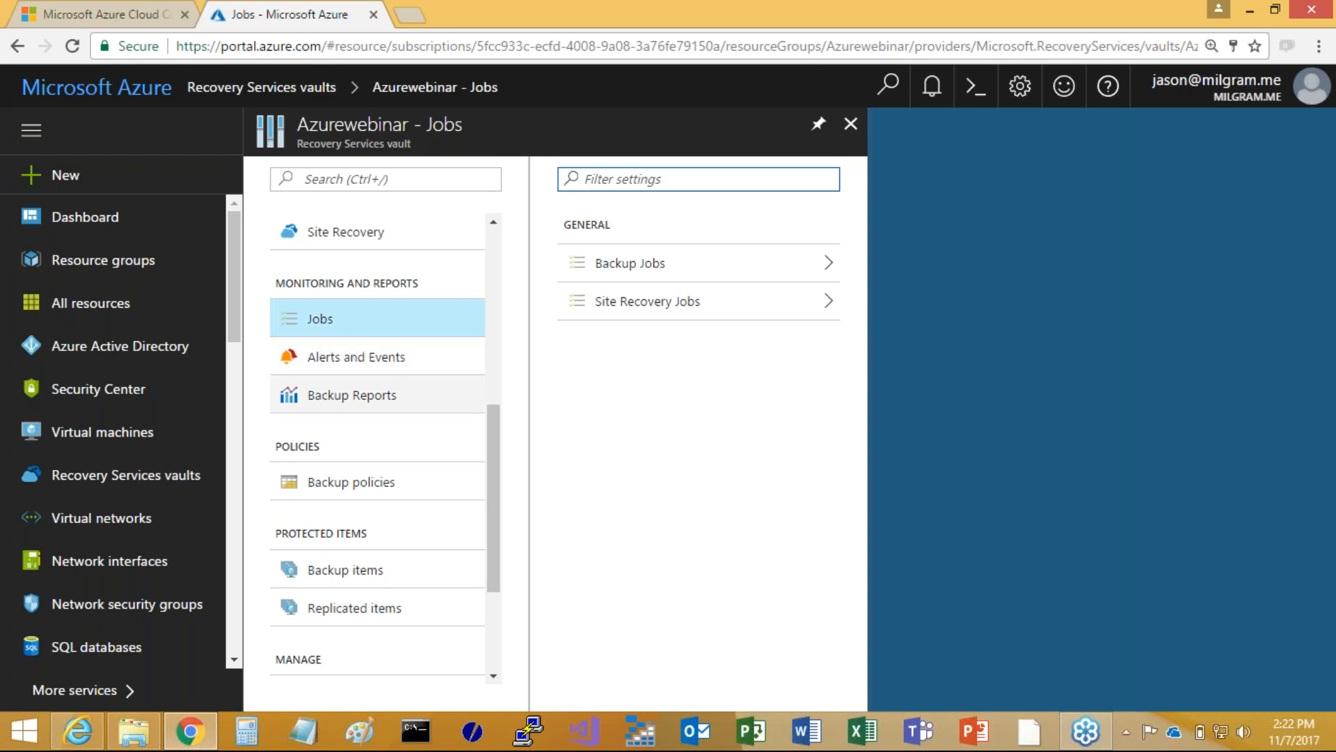
pyautogui.moveTo(494, 479); pyautogui.dragTo(494, 525)
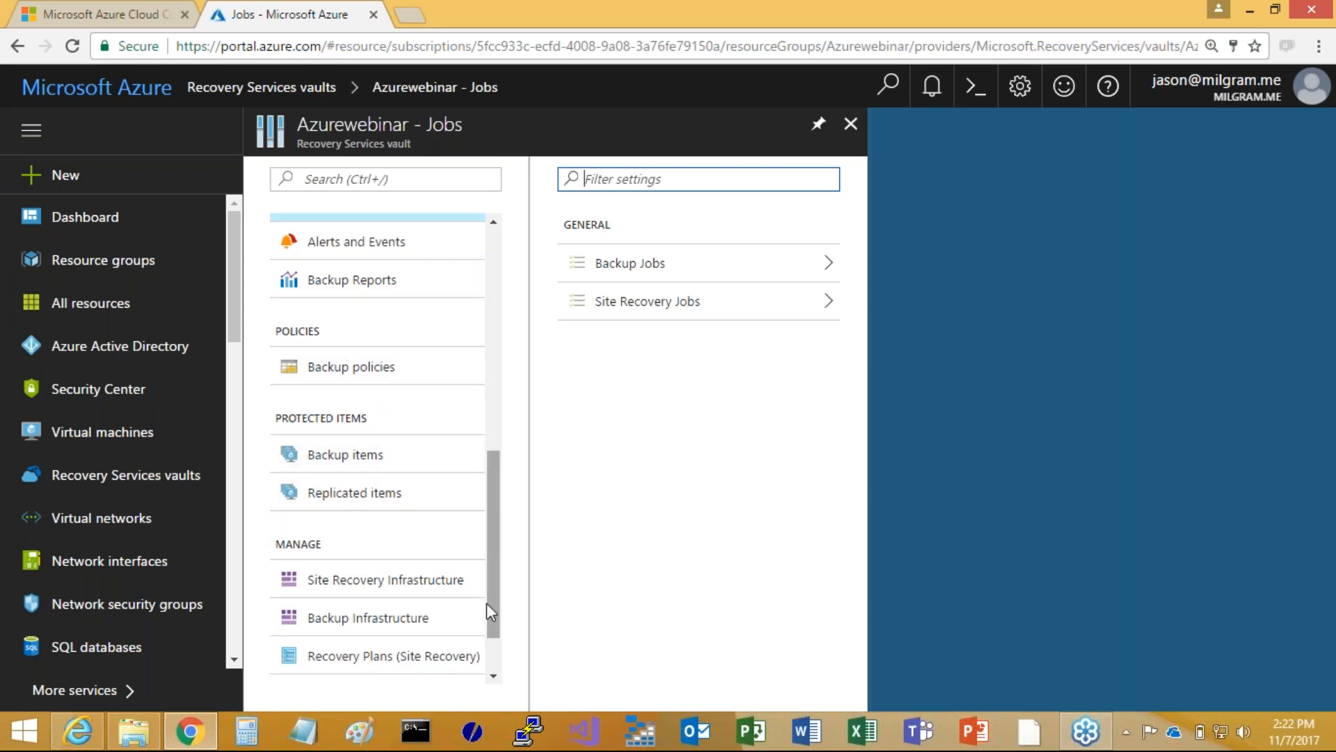
pyautogui.moveTo(498, 562); pyautogui.dragTo(511, 501)
pyautogui.click(634, 265)
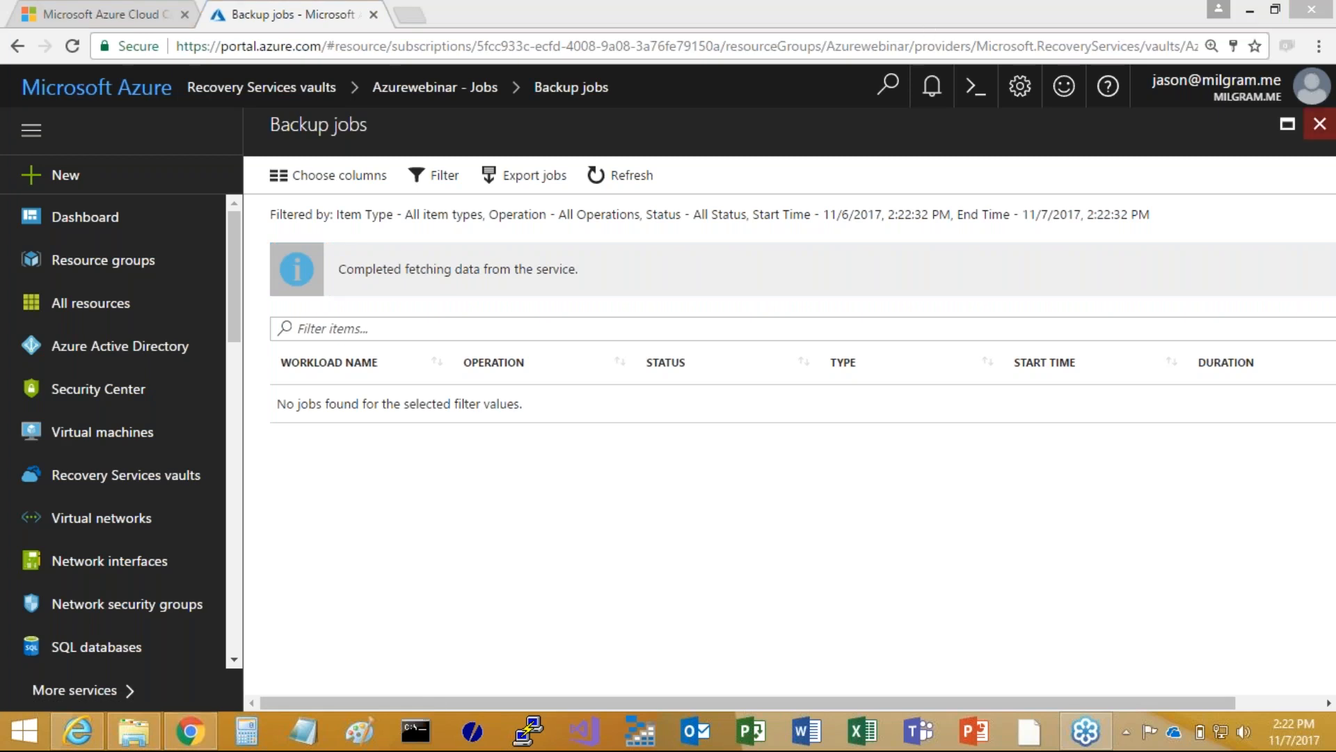
pyautogui.click(1318, 124)
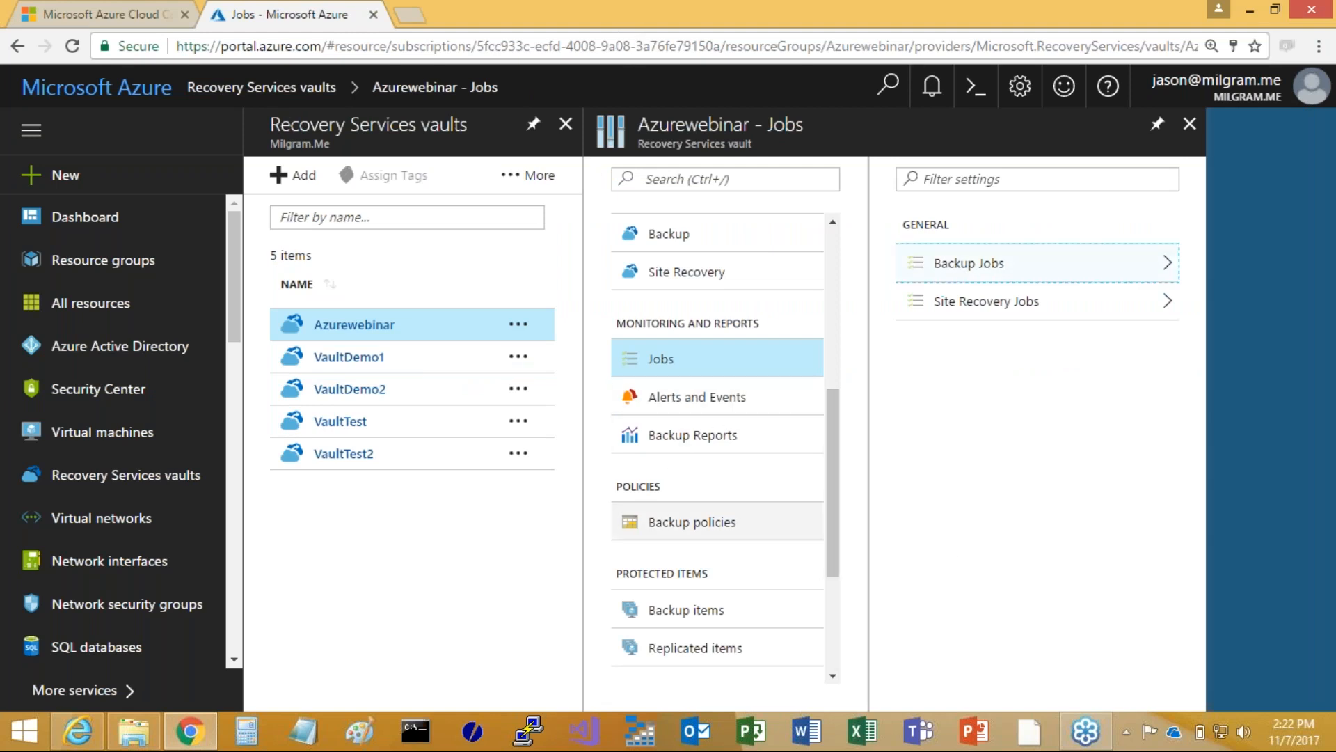
pyautogui.click(698, 612)
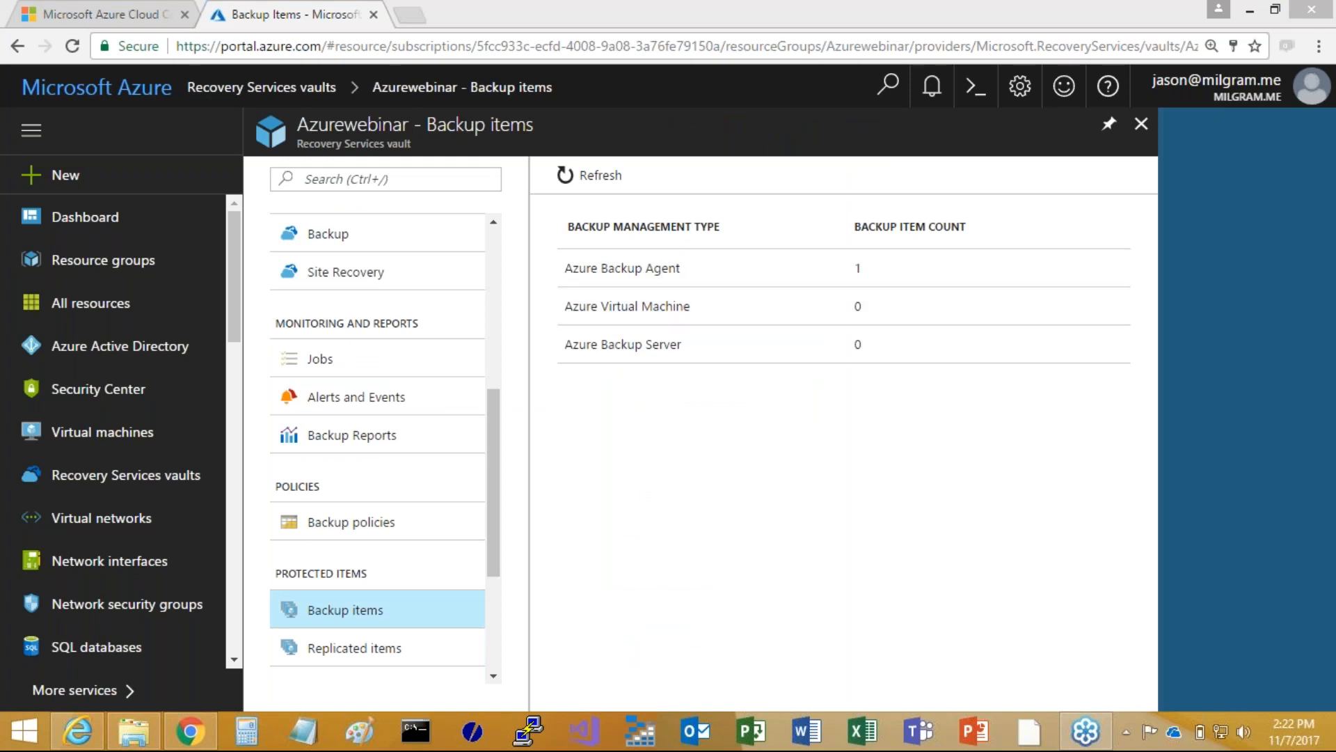
# Start a new backup policy in the Azurewebinar vault and name it Azurewebinar
pyautogui.click(340, 529)
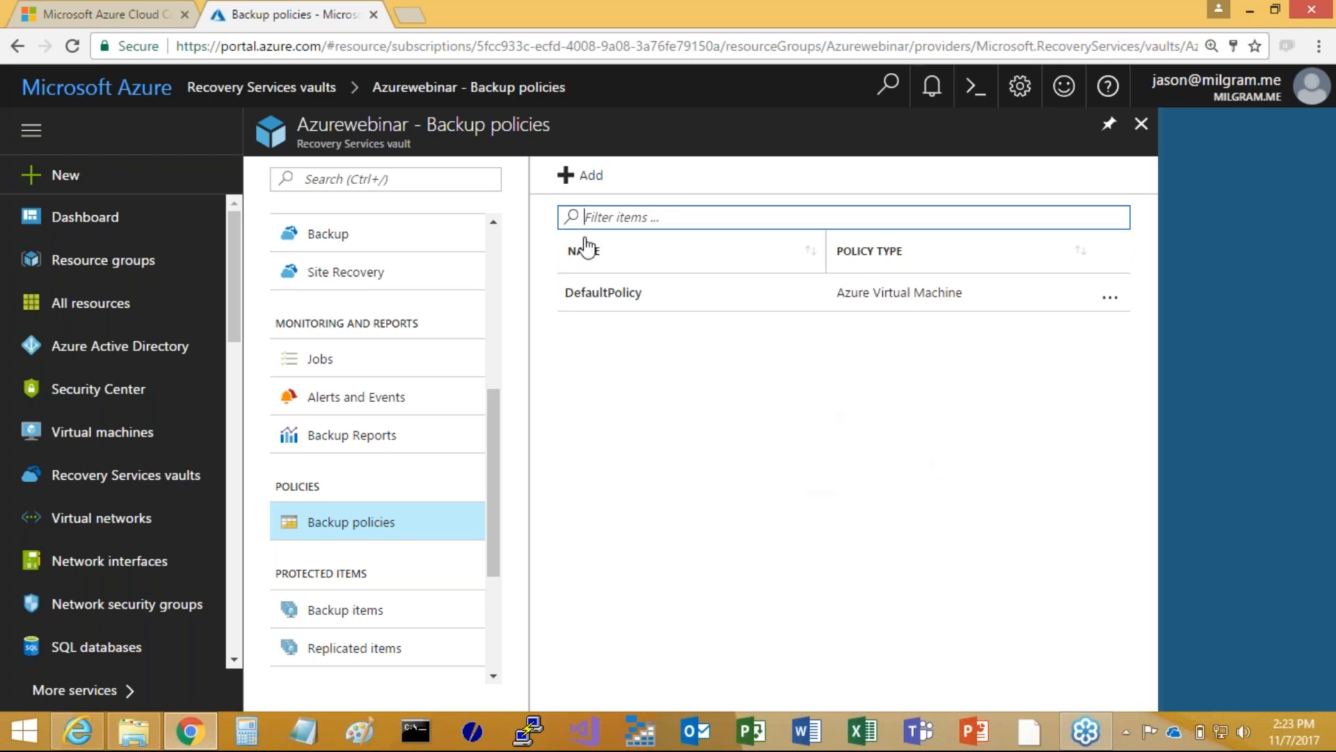
pyautogui.click(575, 180)
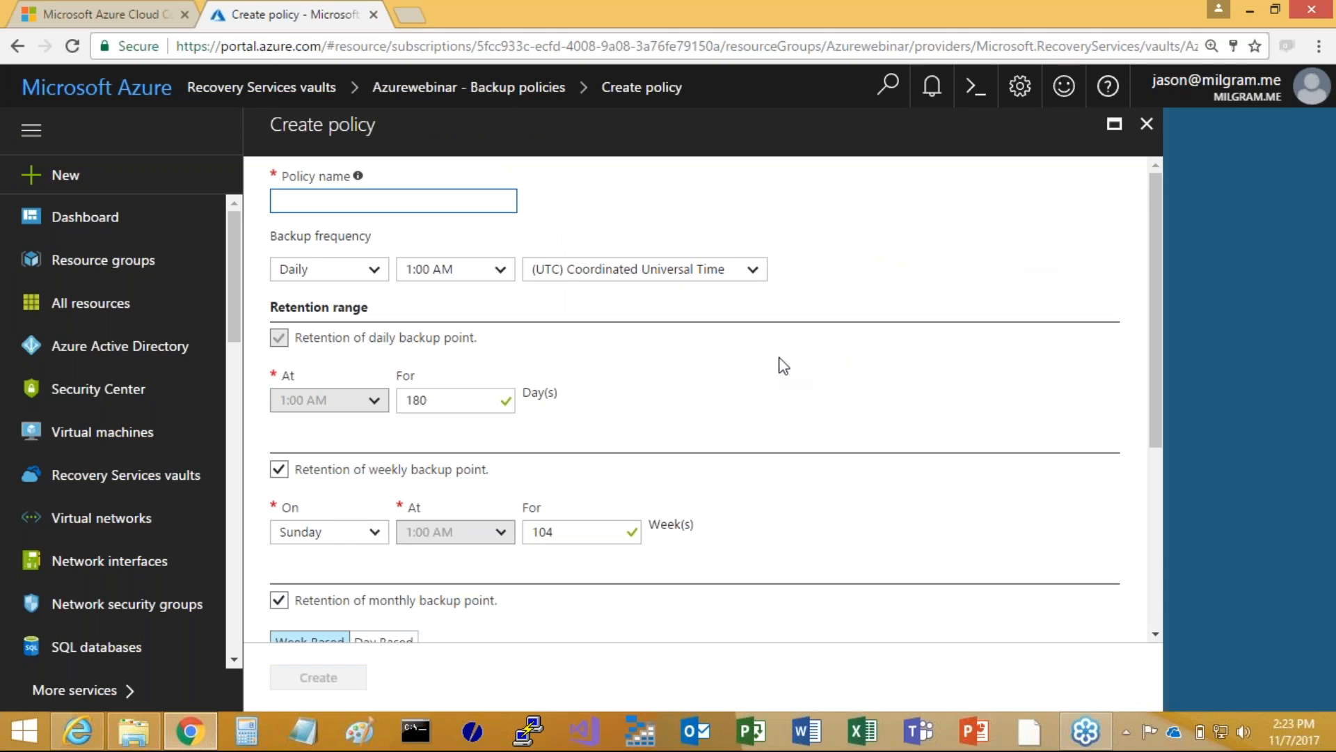
pyautogui.write('Azurewebinar')
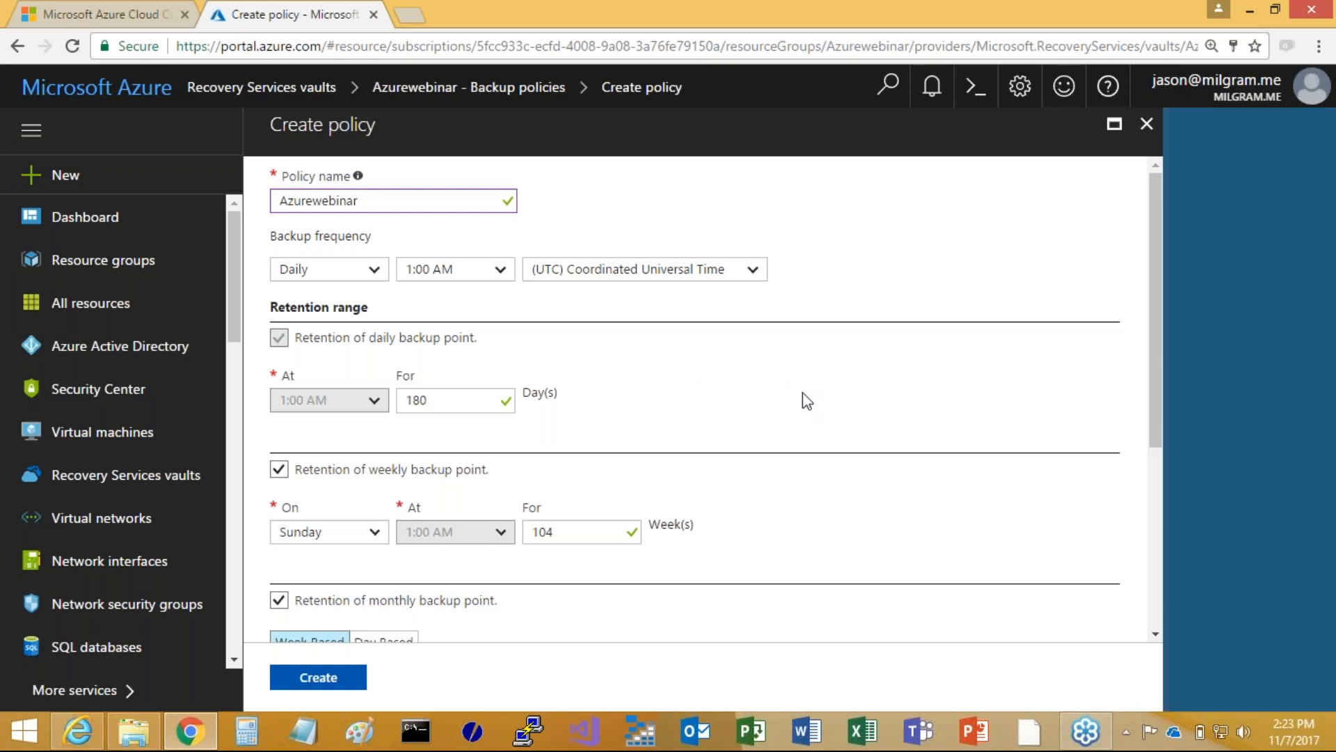
# Set the policy to retain daily backup points for 7 days and weekly backup points for 4 weeks
pyautogui.scroll(-1, 705, 401)
pyautogui.scroll(-2, 706, 408)
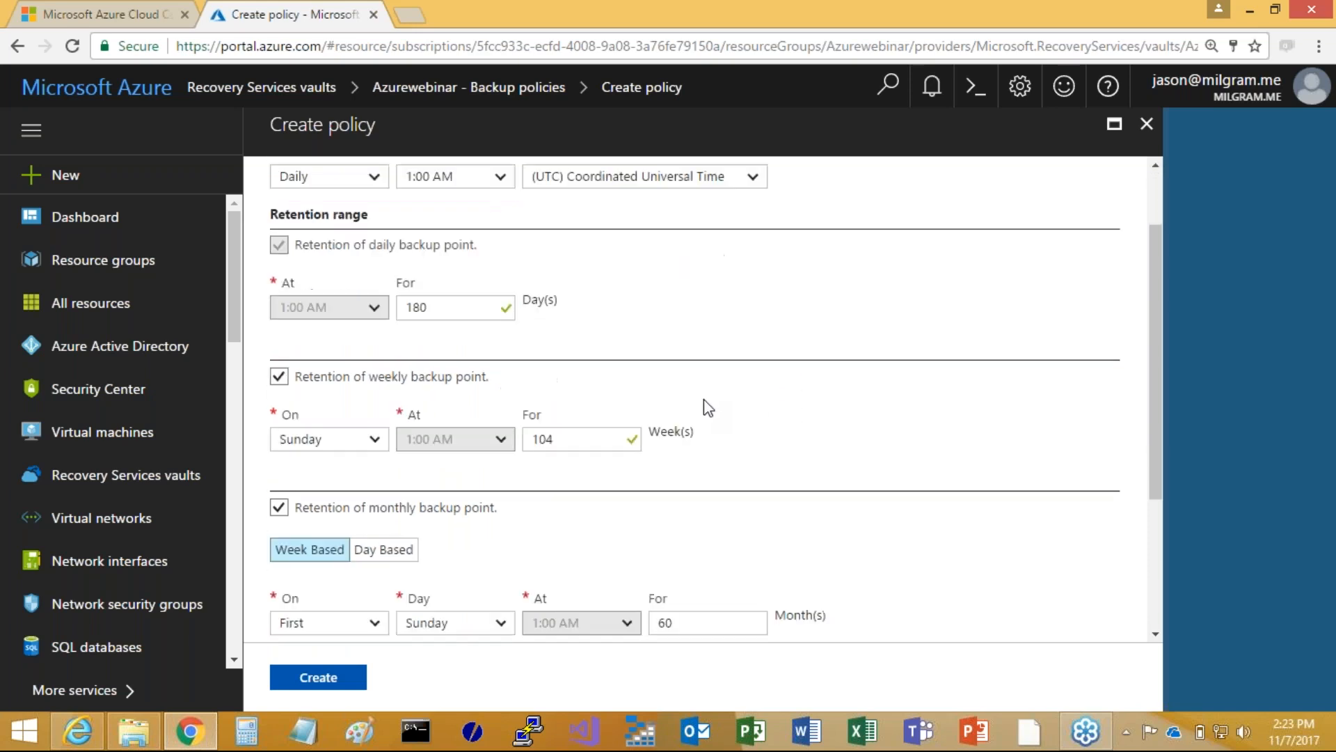
pyautogui.scroll(2, 704, 405)
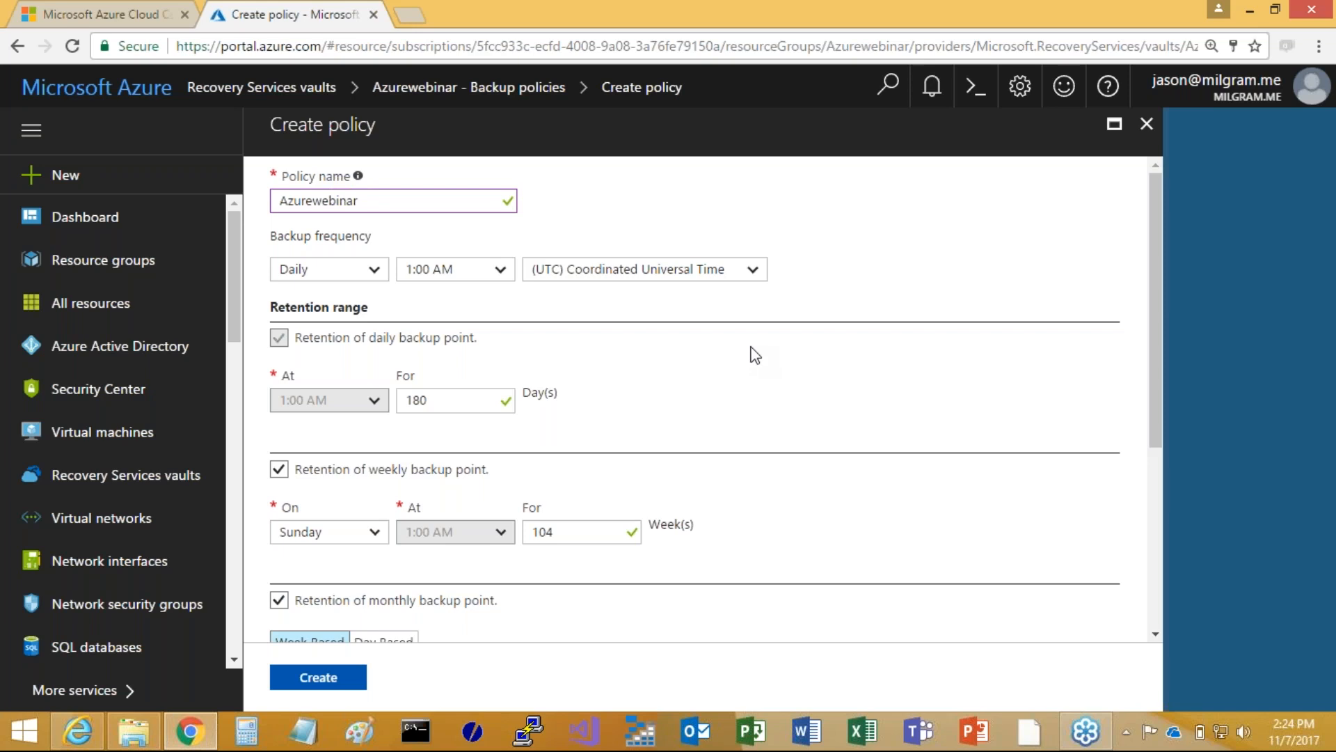
pyautogui.scroll(-1, 748, 358)
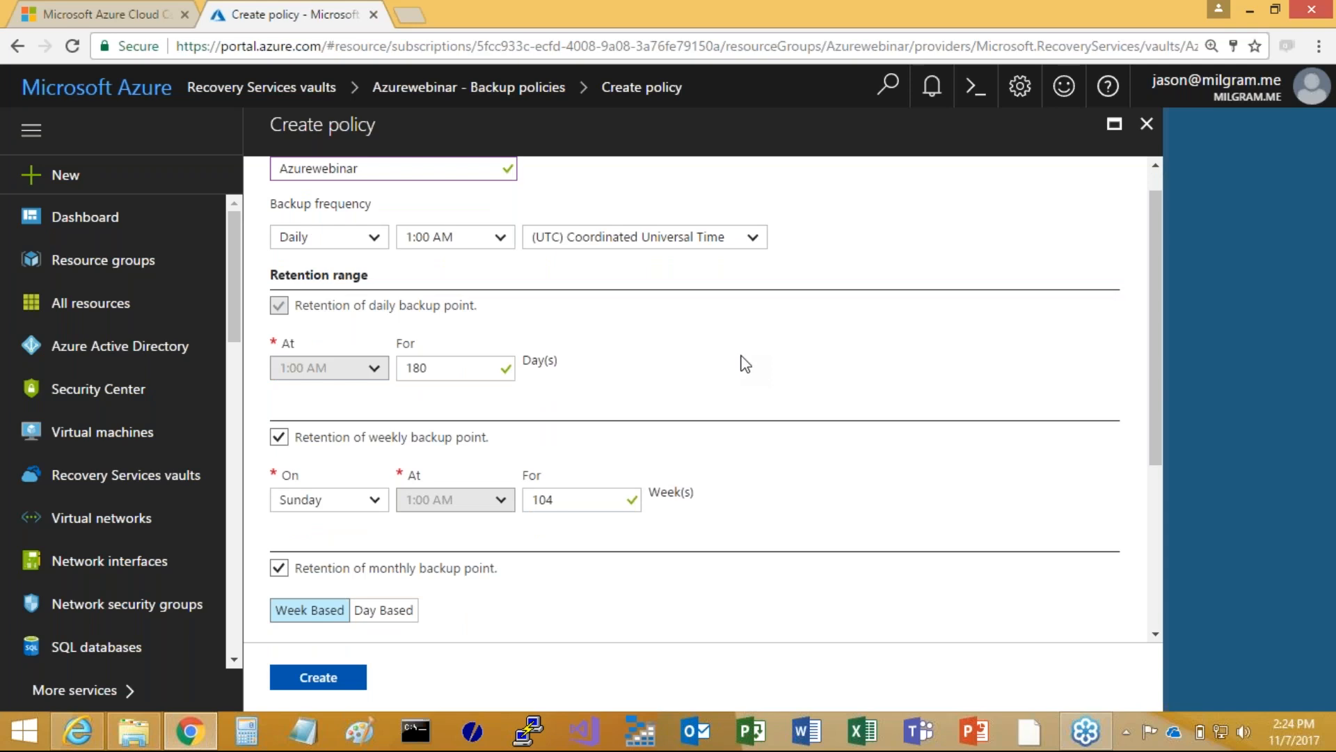
pyautogui.scroll(1, 744, 362)
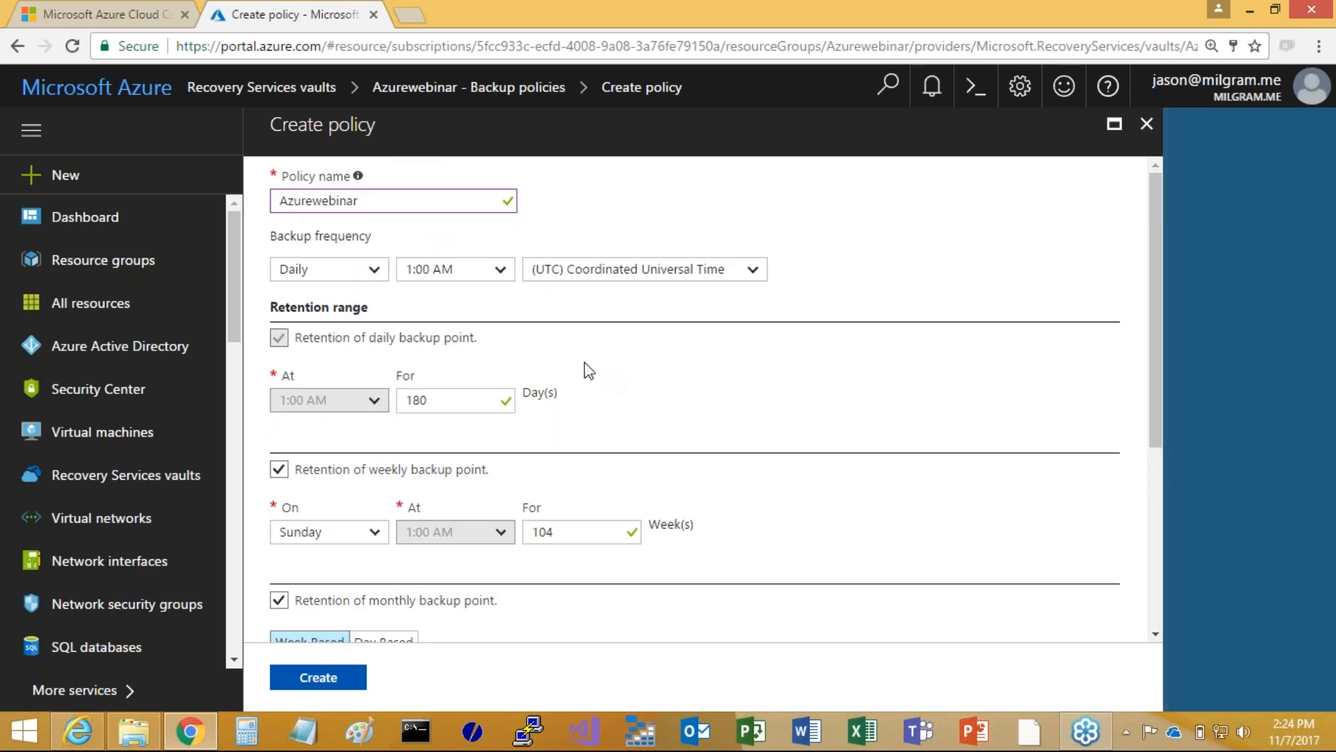
pyautogui.scroll(-3, 642, 368)
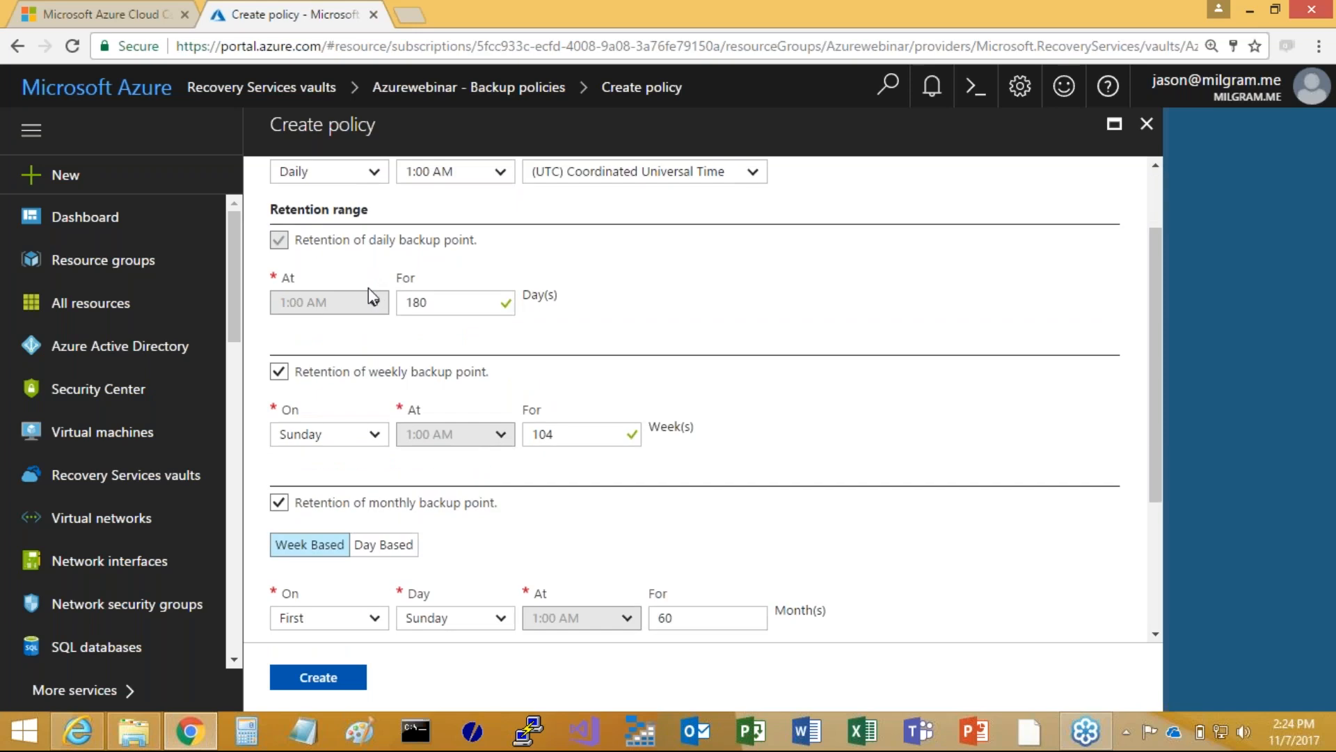
pyautogui.doubleClick(435, 307)
pyautogui.write('7')
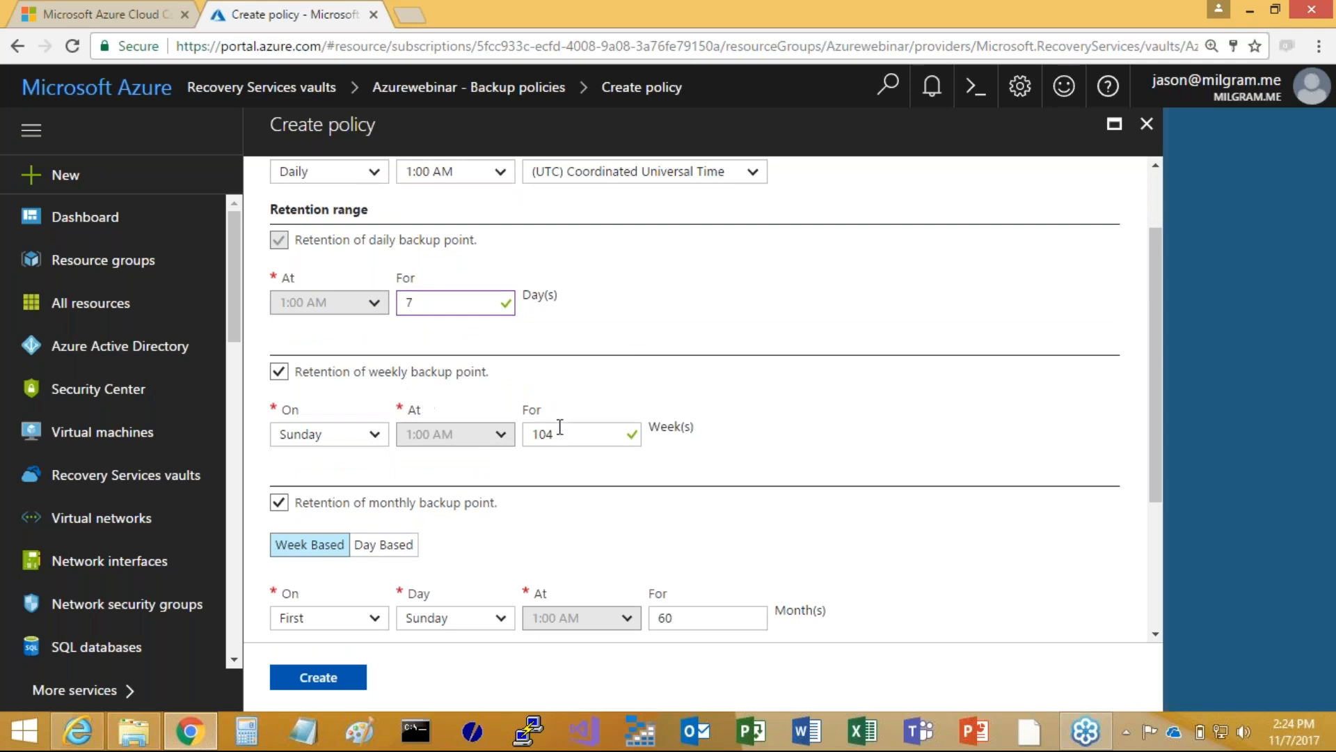
pyautogui.doubleClick(553, 431)
pyautogui.write('4')
# Set the retention of the policy's monthly backup point to 13 months
pyautogui.scroll(-1, 533, 529)
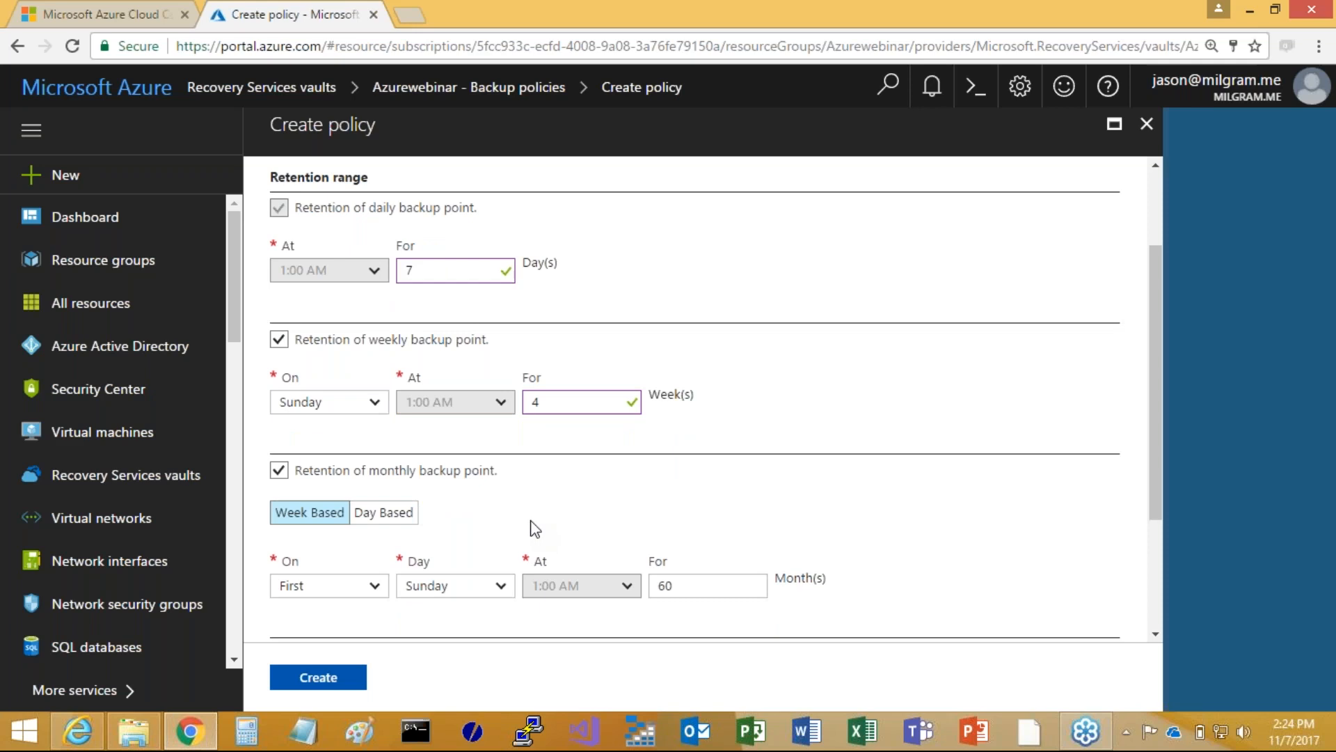
pyautogui.scroll(-3, 533, 528)
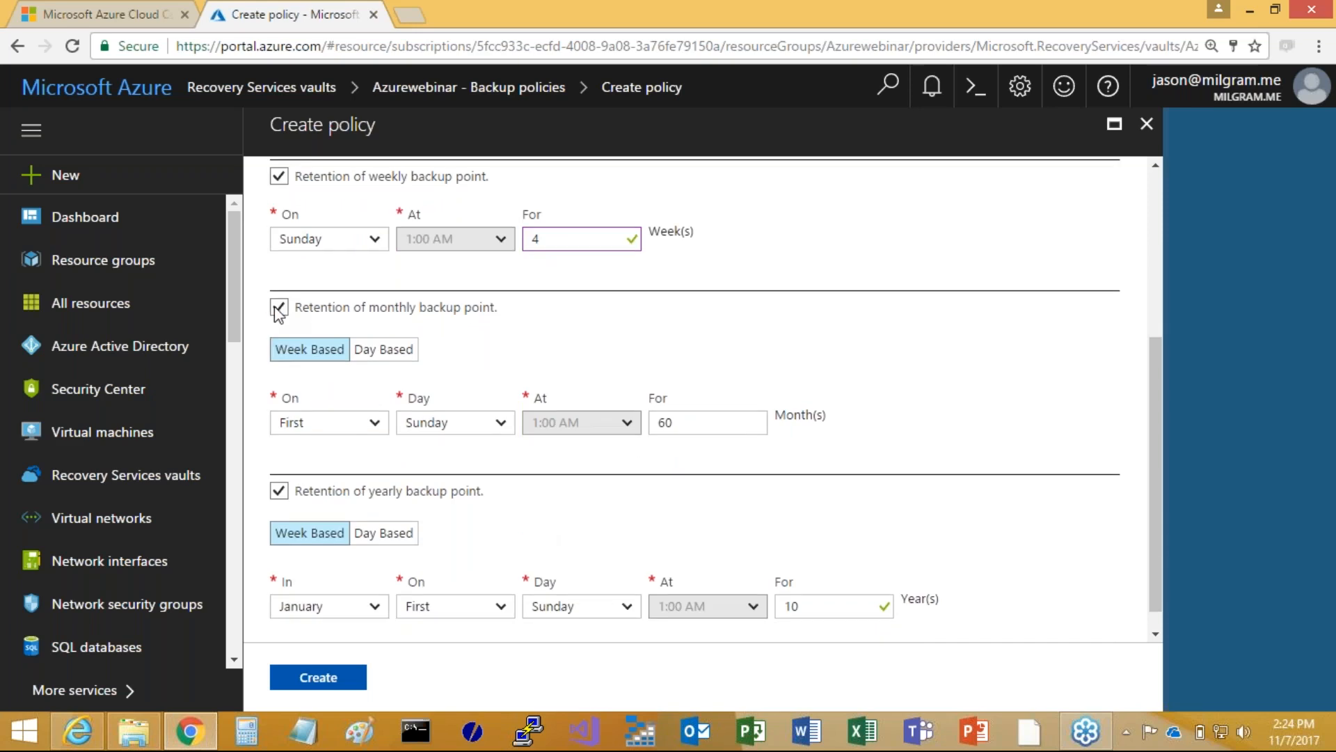
pyautogui.moveTo(685, 427); pyautogui.dragTo(609, 433)
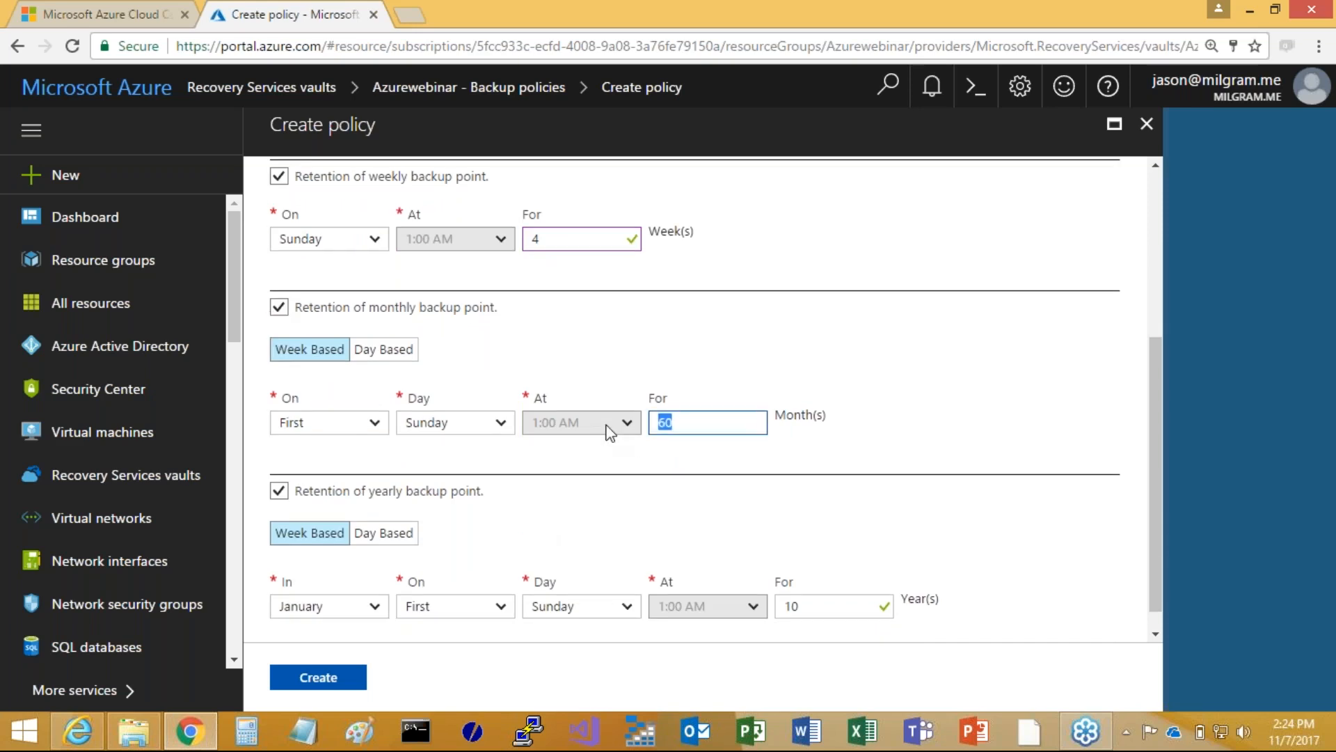
pyautogui.write('13')
# Set the yearly backup point retention to 3 years, create the policy and dismiss the deployment notification
pyautogui.scroll(-1, 550, 522)
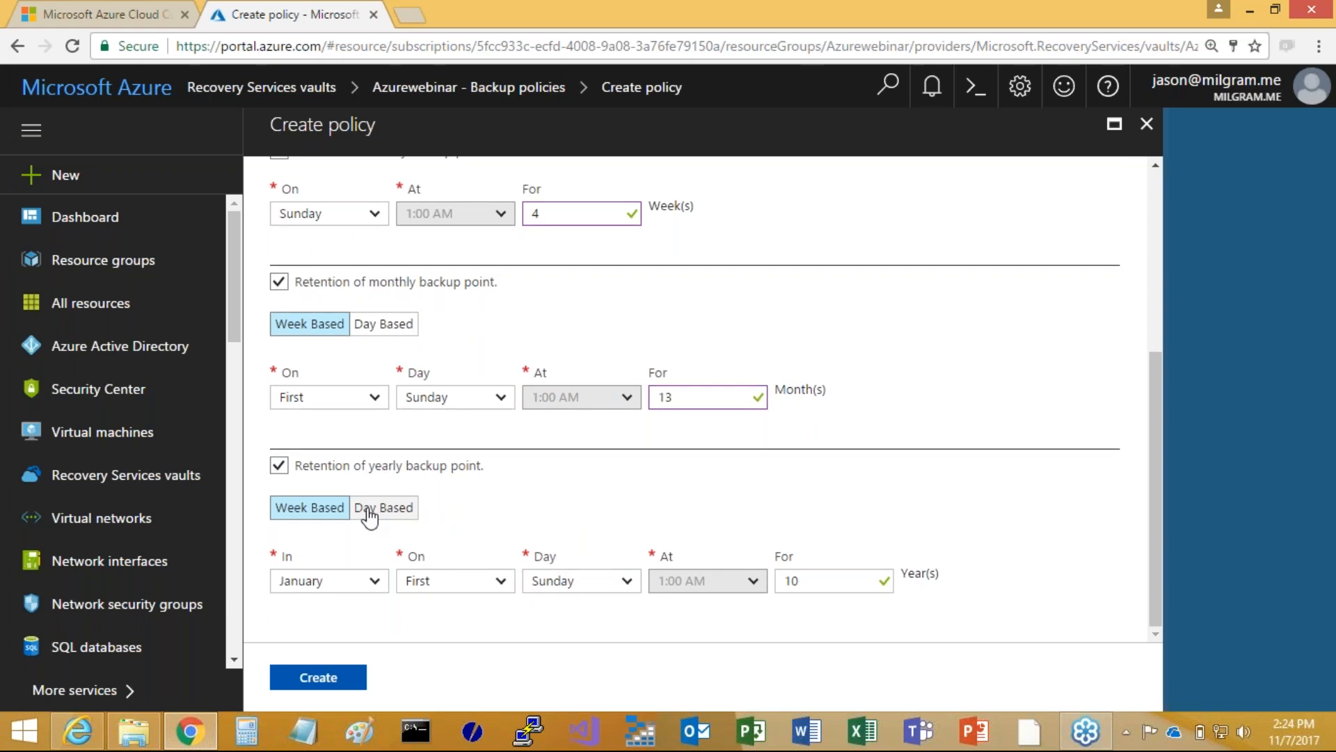
pyautogui.click(819, 583)
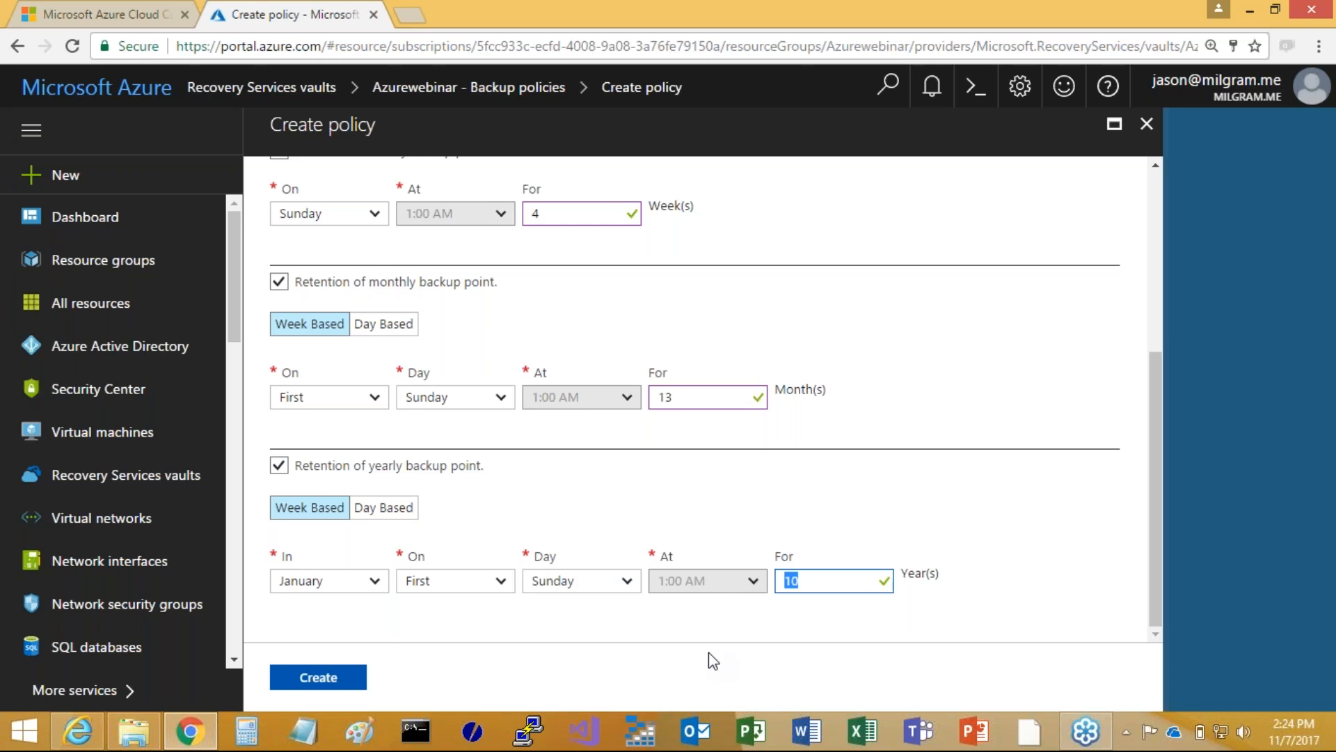
pyautogui.write('3')
pyautogui.click(320, 678)
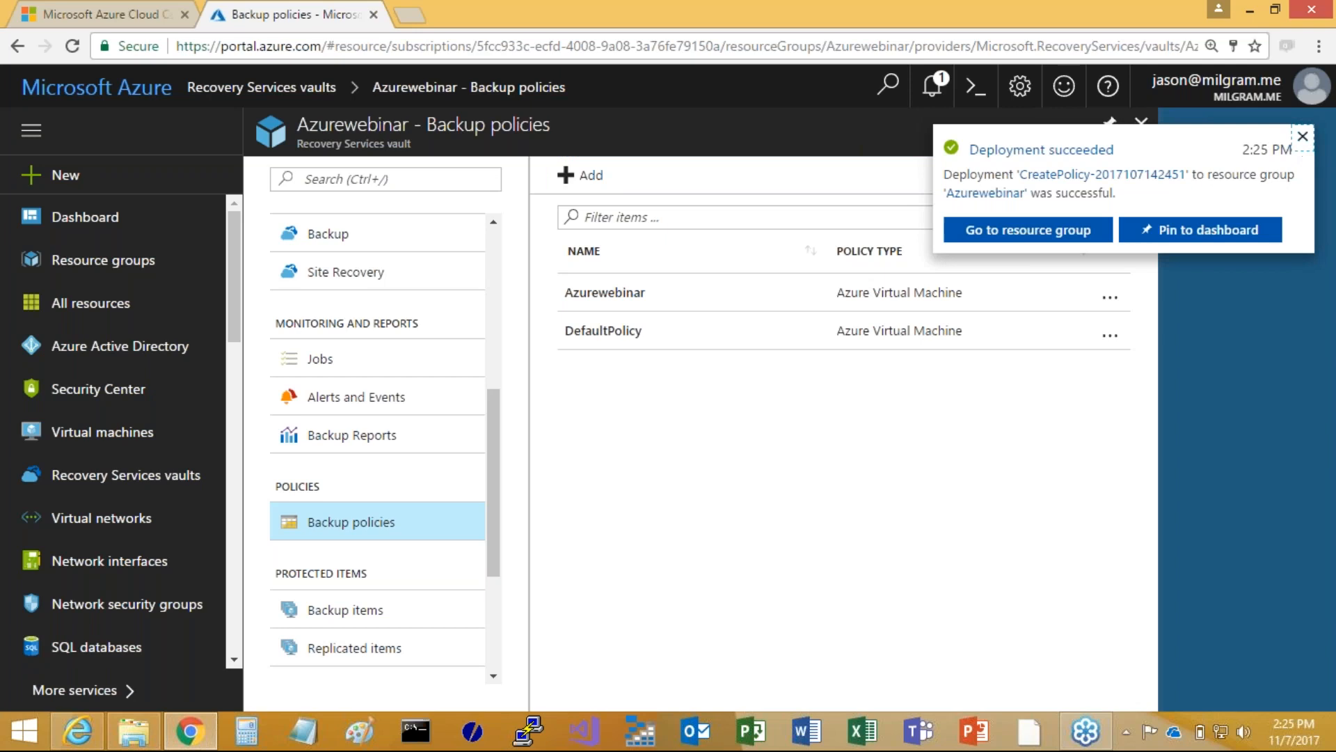
pyautogui.click(1301, 138)
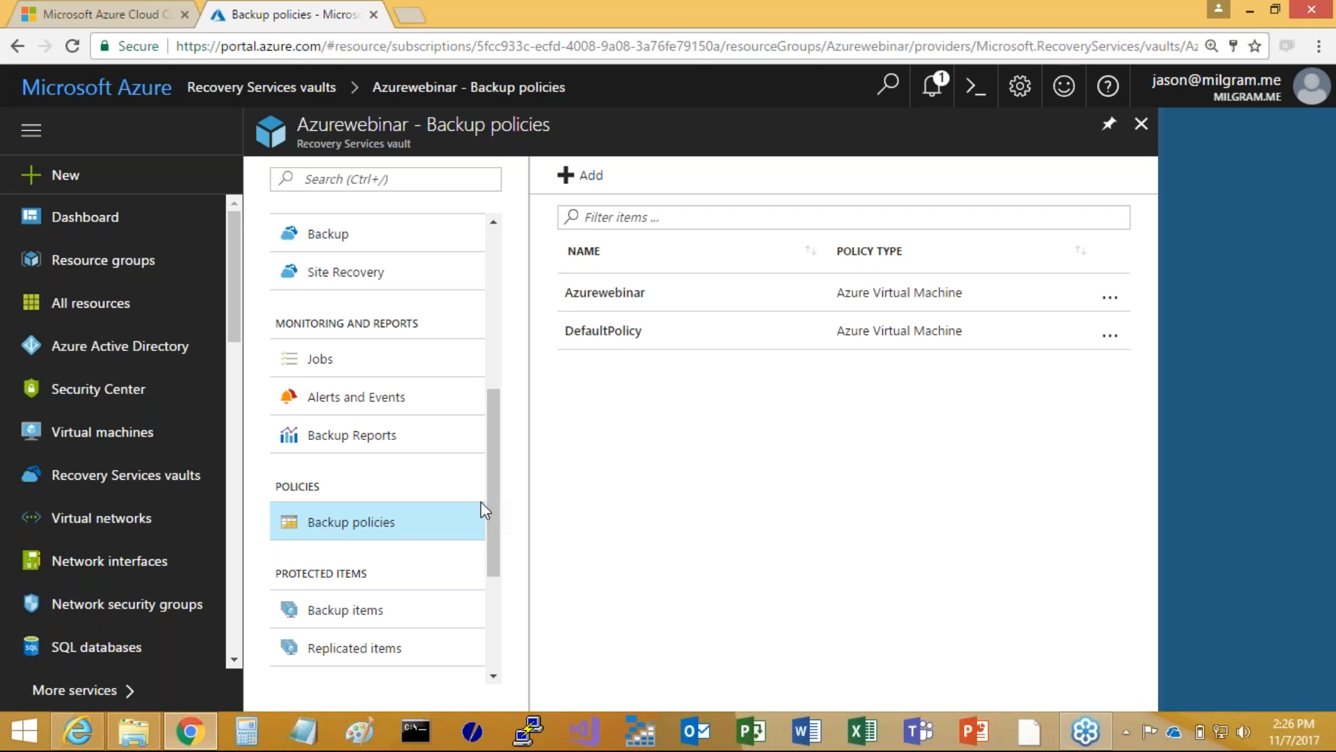
# View the vault's backup alerts and open their notification configuration
pyautogui.click(334, 401)
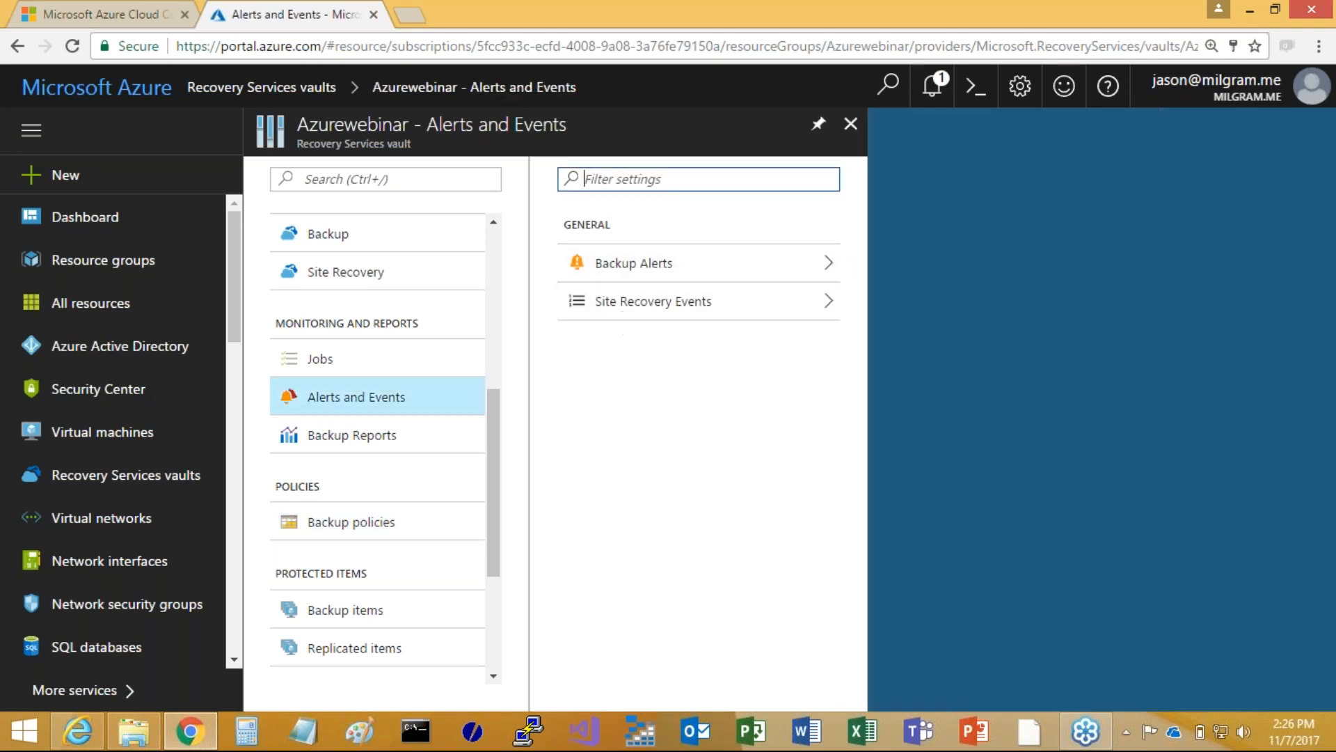
pyautogui.click(652, 273)
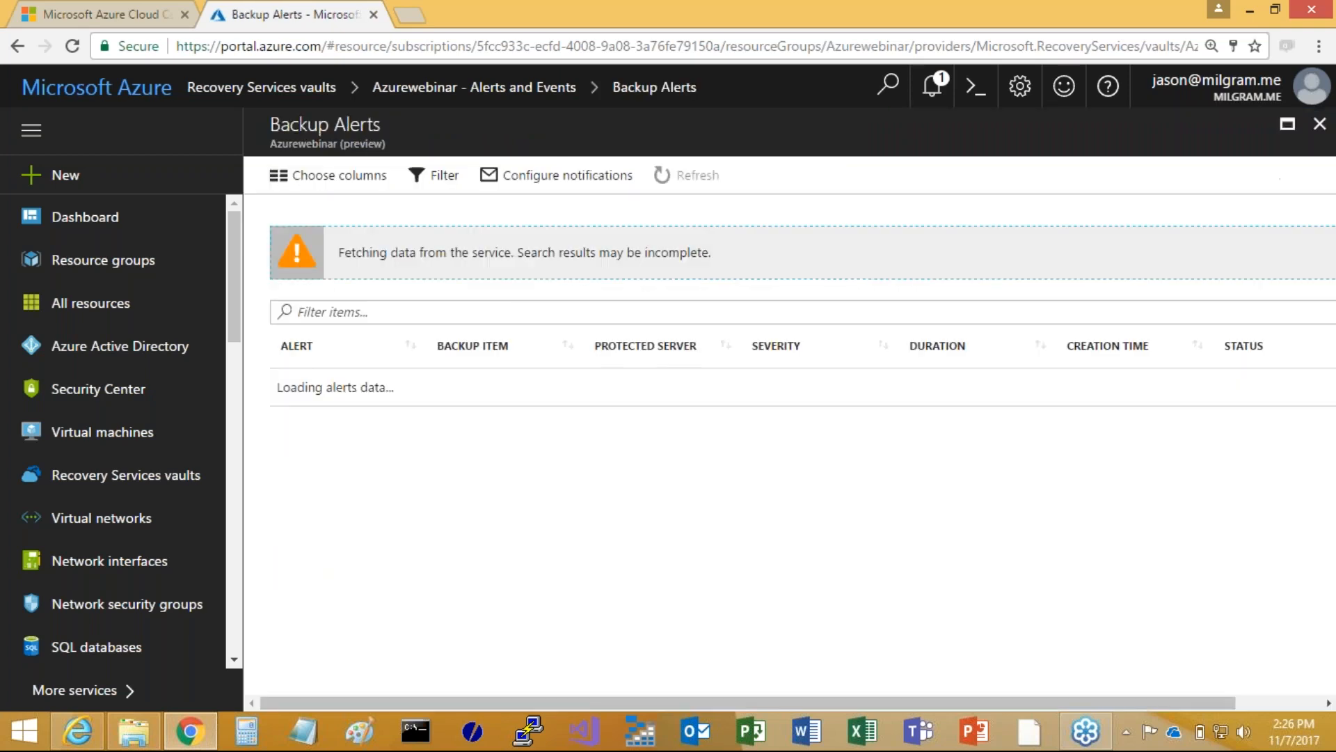
pyautogui.click(560, 180)
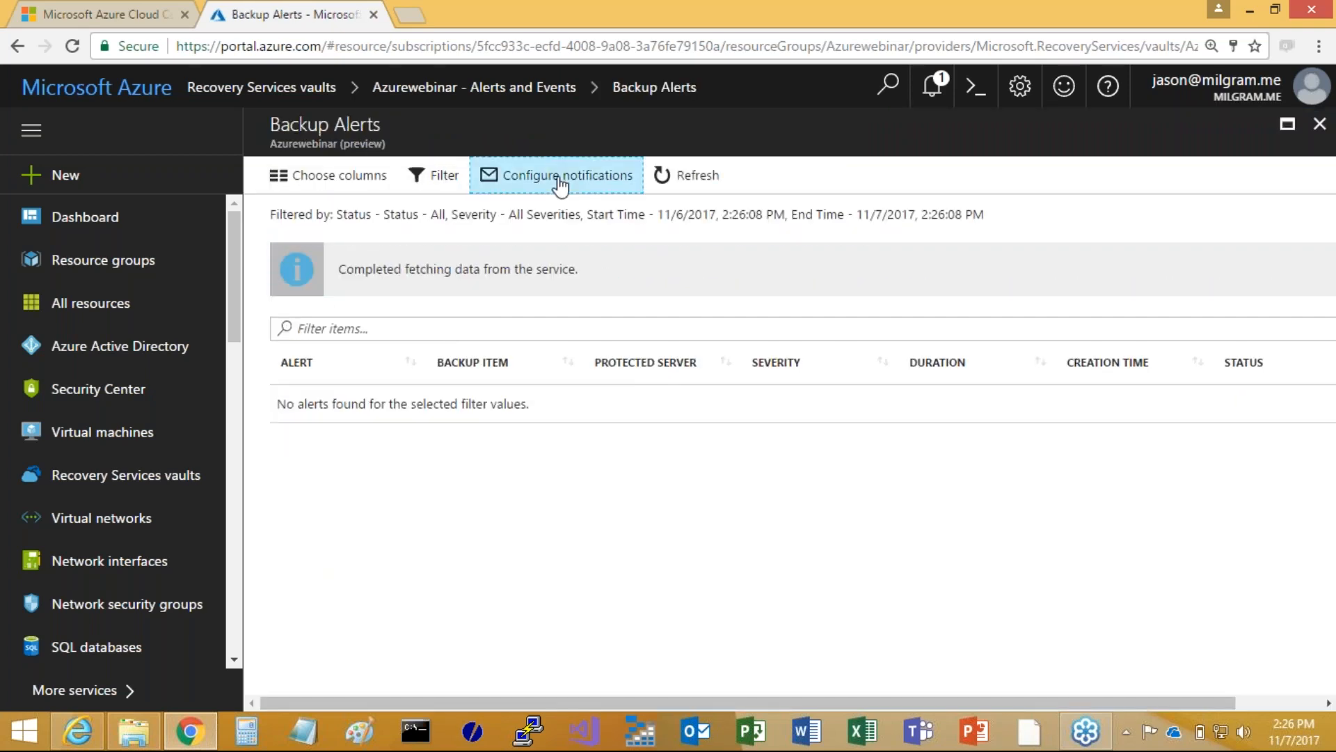
# Try email notifications as an hourly digest for Critical, Warning and Information severities, and discard the unsaved edits
pyautogui.click(297, 244)
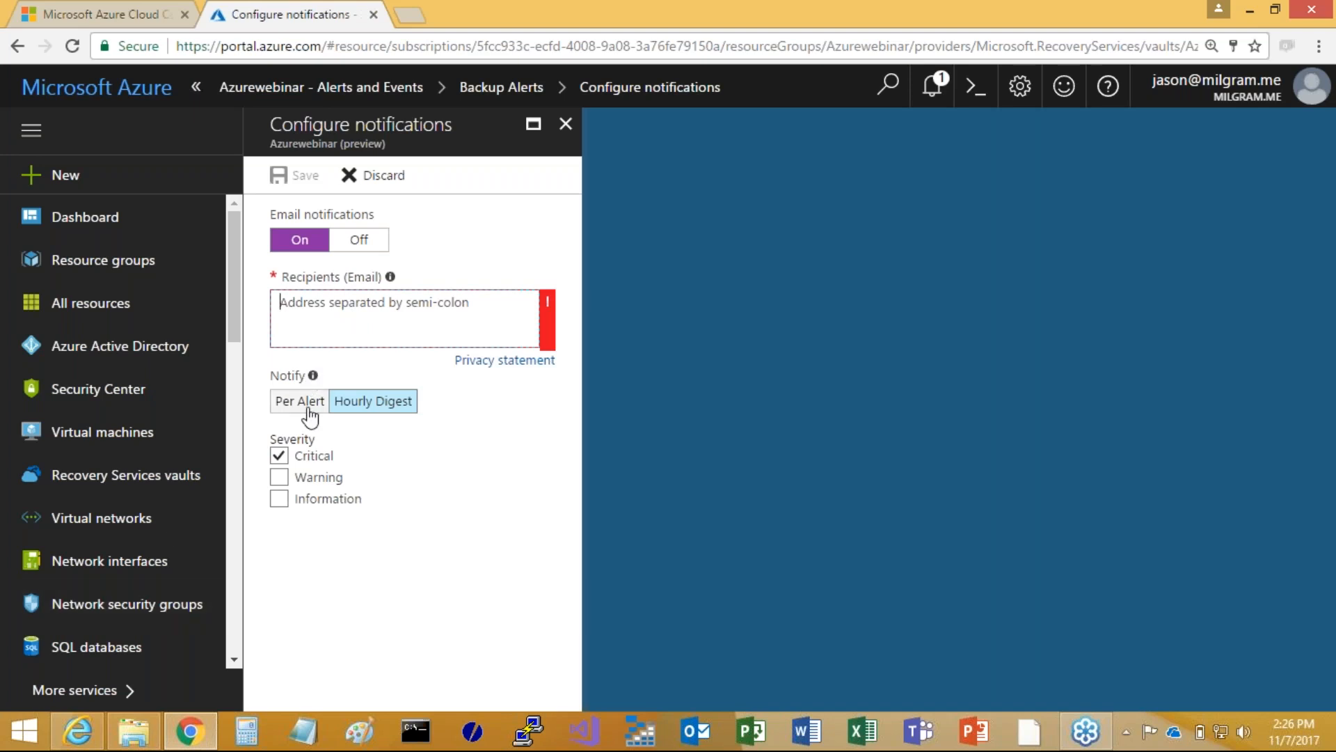
pyautogui.click(380, 406)
pyautogui.click(279, 477)
pyautogui.click(280, 499)
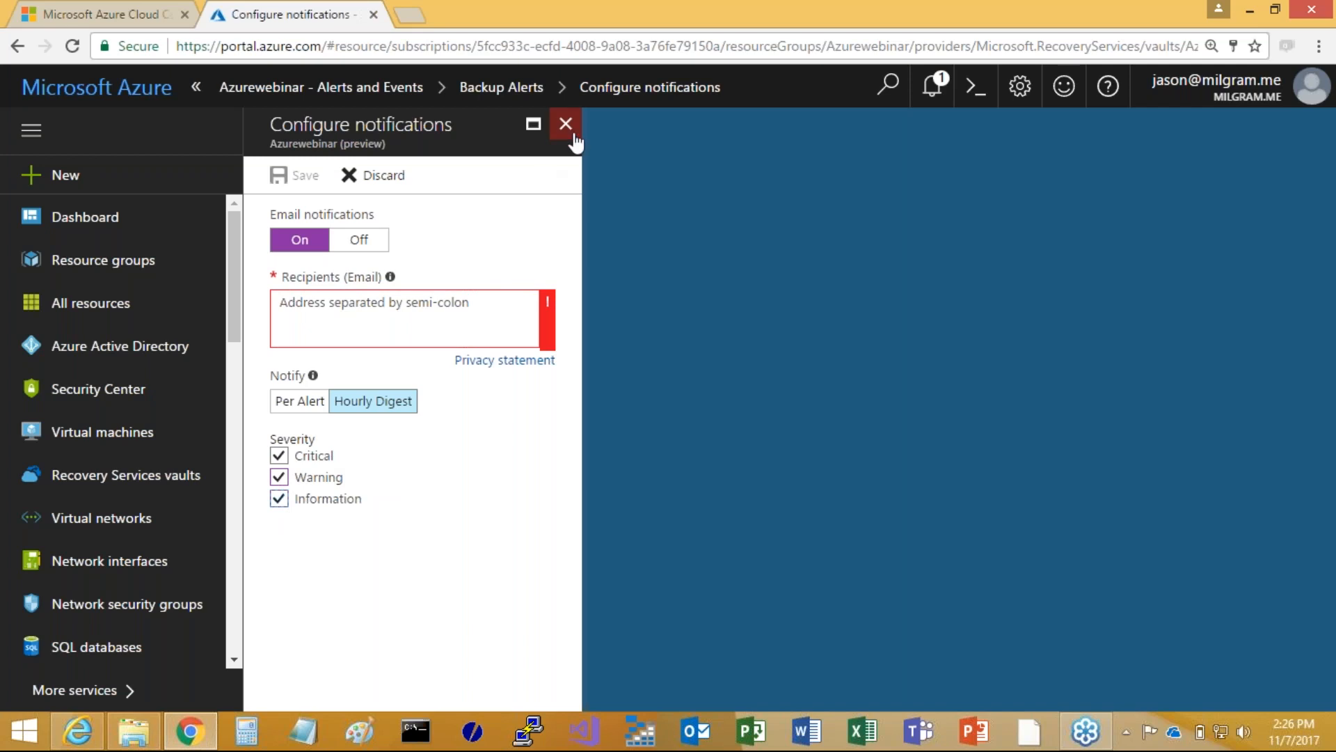
pyautogui.click(564, 125)
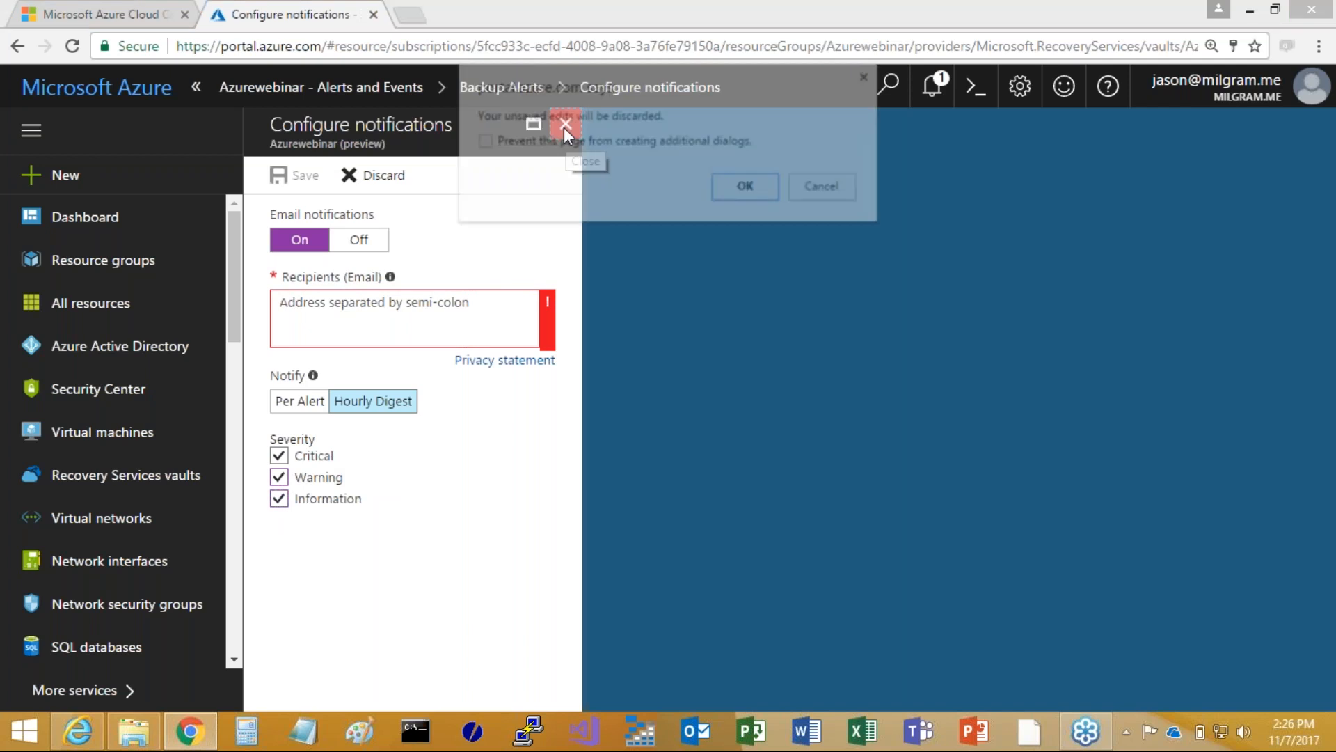
pyautogui.press('Return')
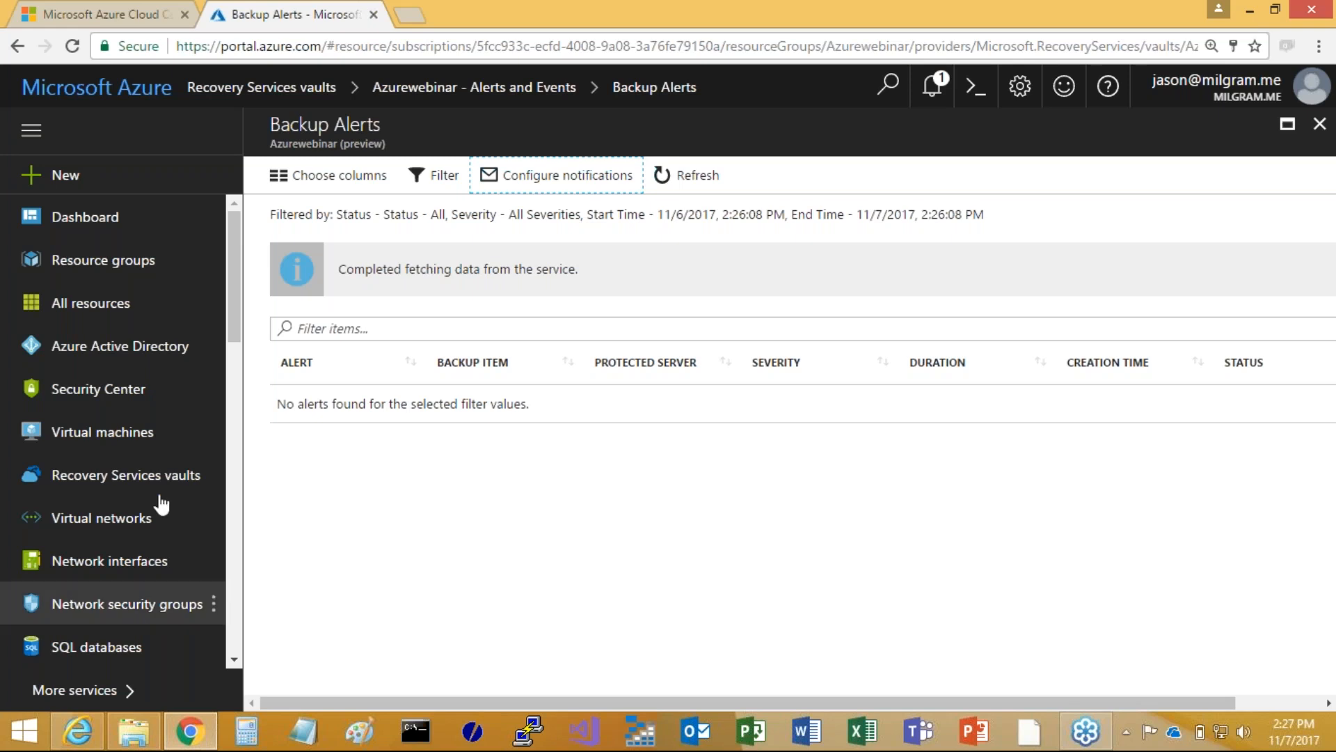
# Look up the SR-VM6 virtual machine and view its overview, including region and status
pyautogui.click(202, 440)
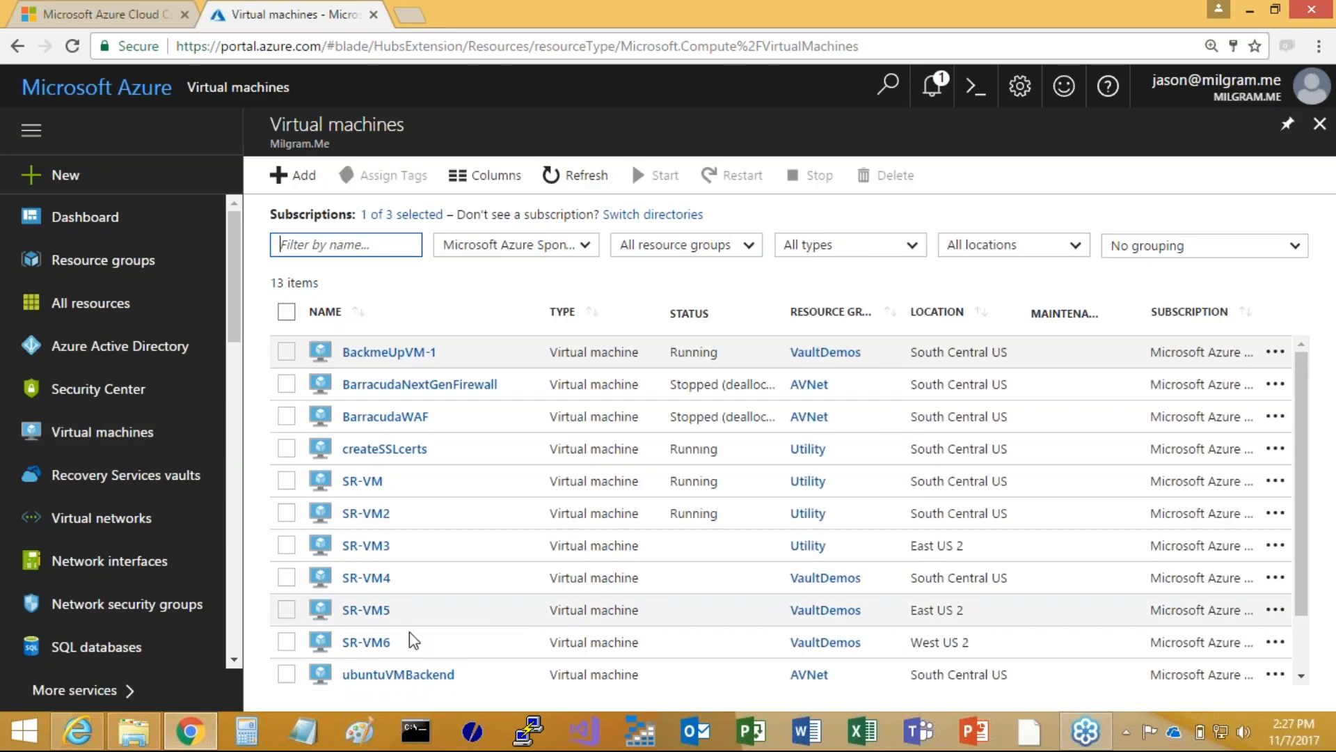
pyautogui.scroll(-1, 417, 591)
pyautogui.scroll(-1, 421, 595)
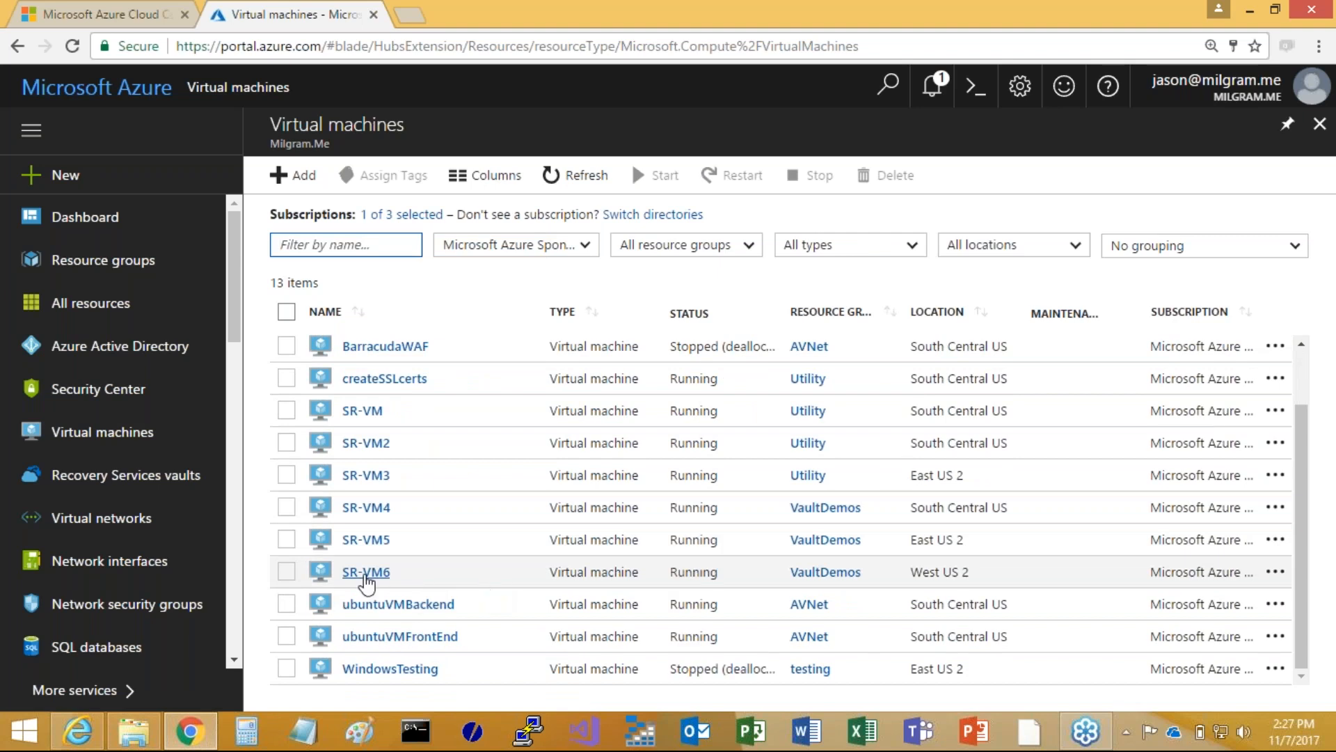
pyautogui.click(364, 573)
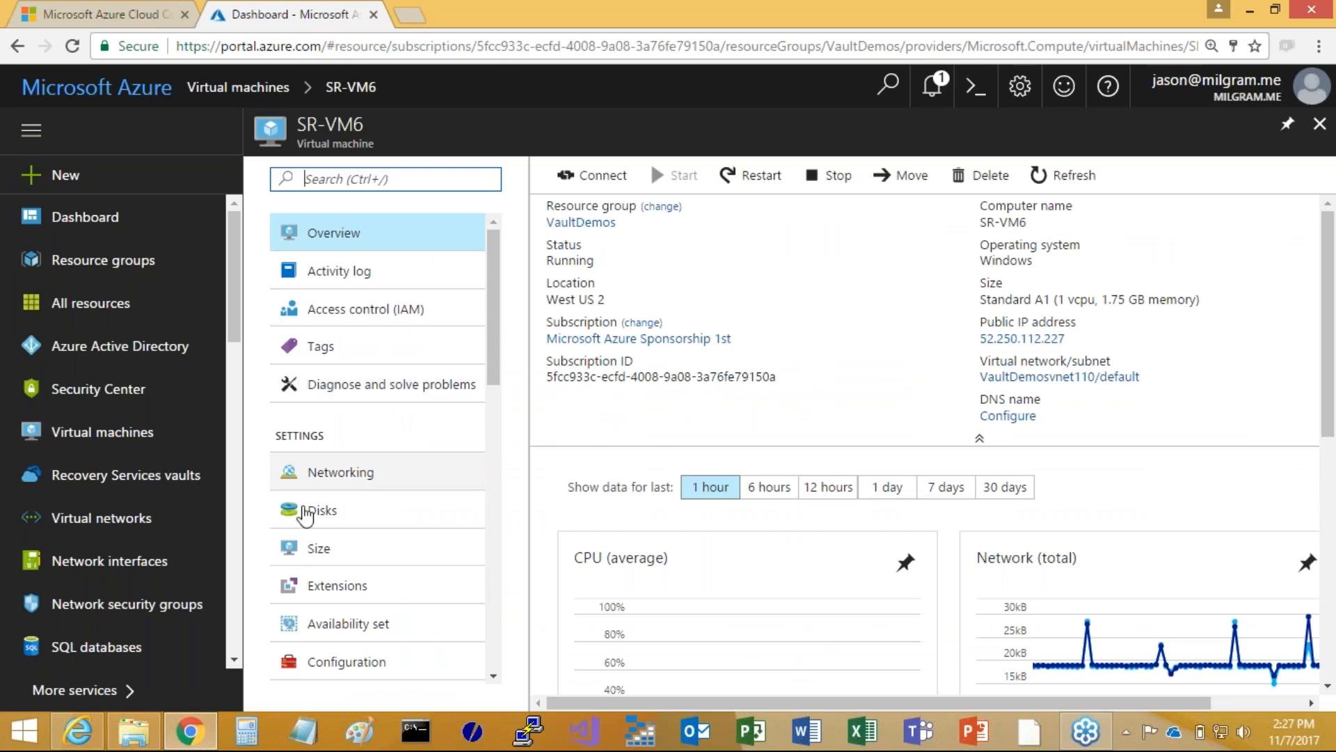
# Open the Azurewebinar vault and start configuring a backup with Azure as the workload location and Virtual machine as the backup type
pyautogui.click(89, 482)
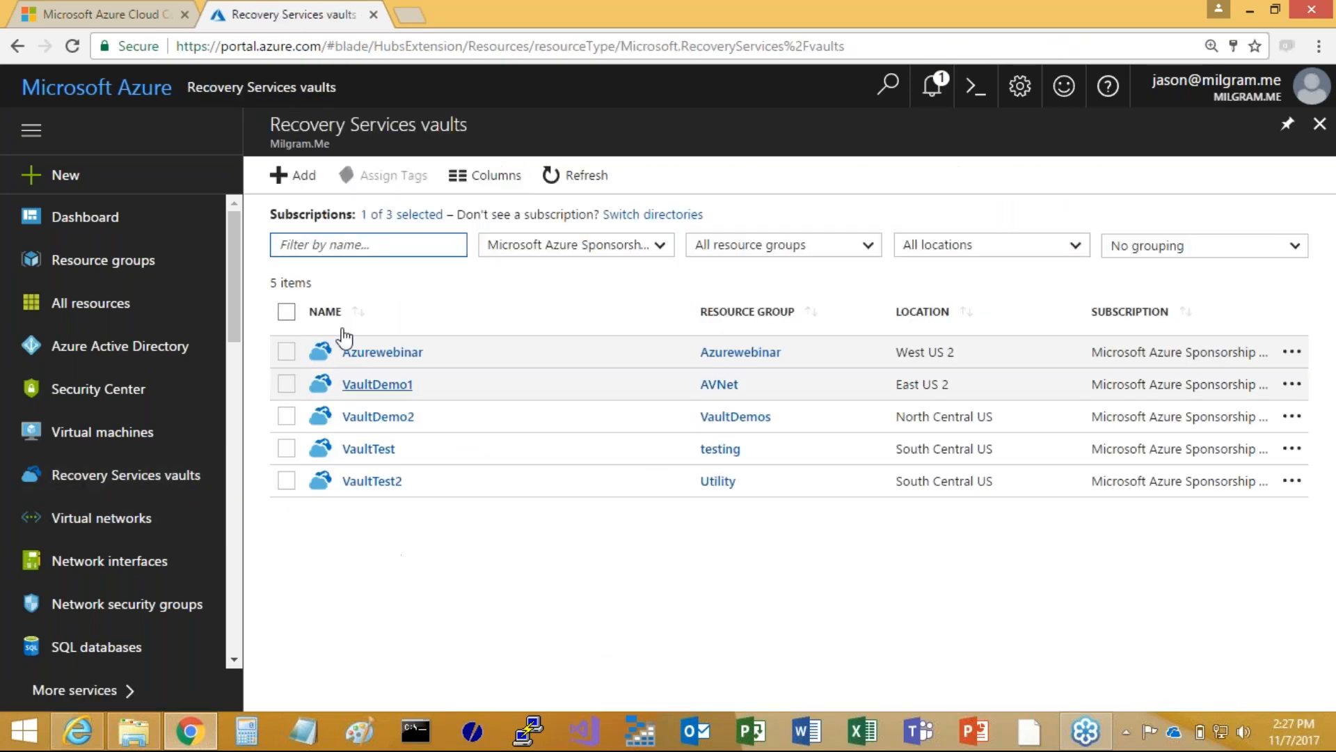
pyautogui.click(366, 353)
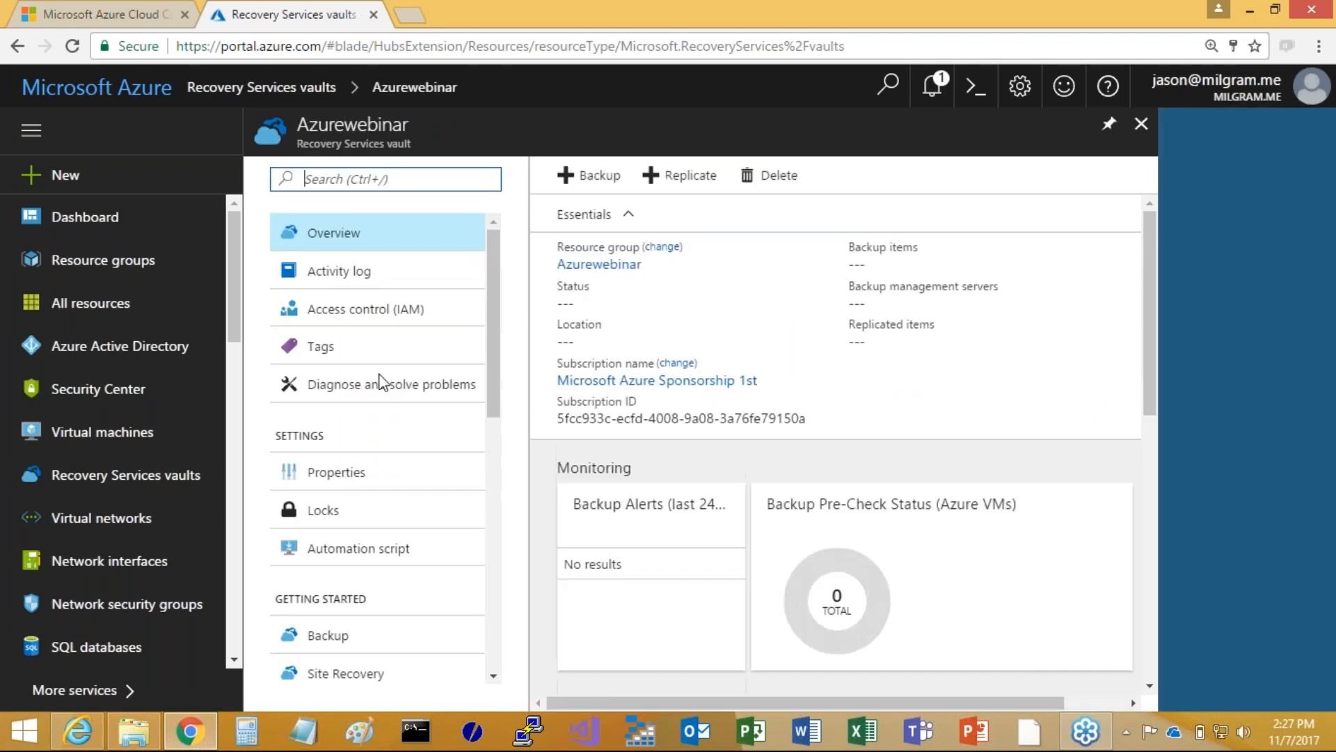
pyautogui.scroll(-4, 334, 557)
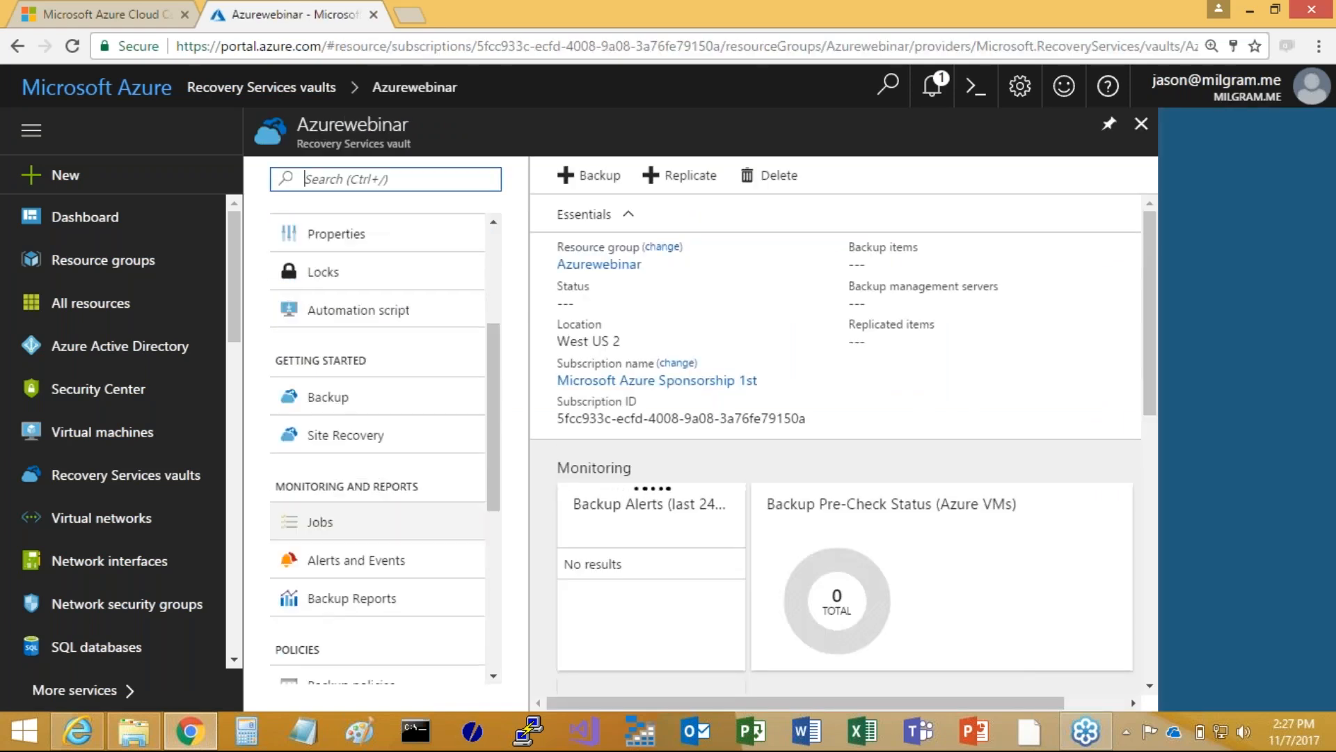
pyautogui.scroll(1, 307, 462)
pyautogui.click(318, 446)
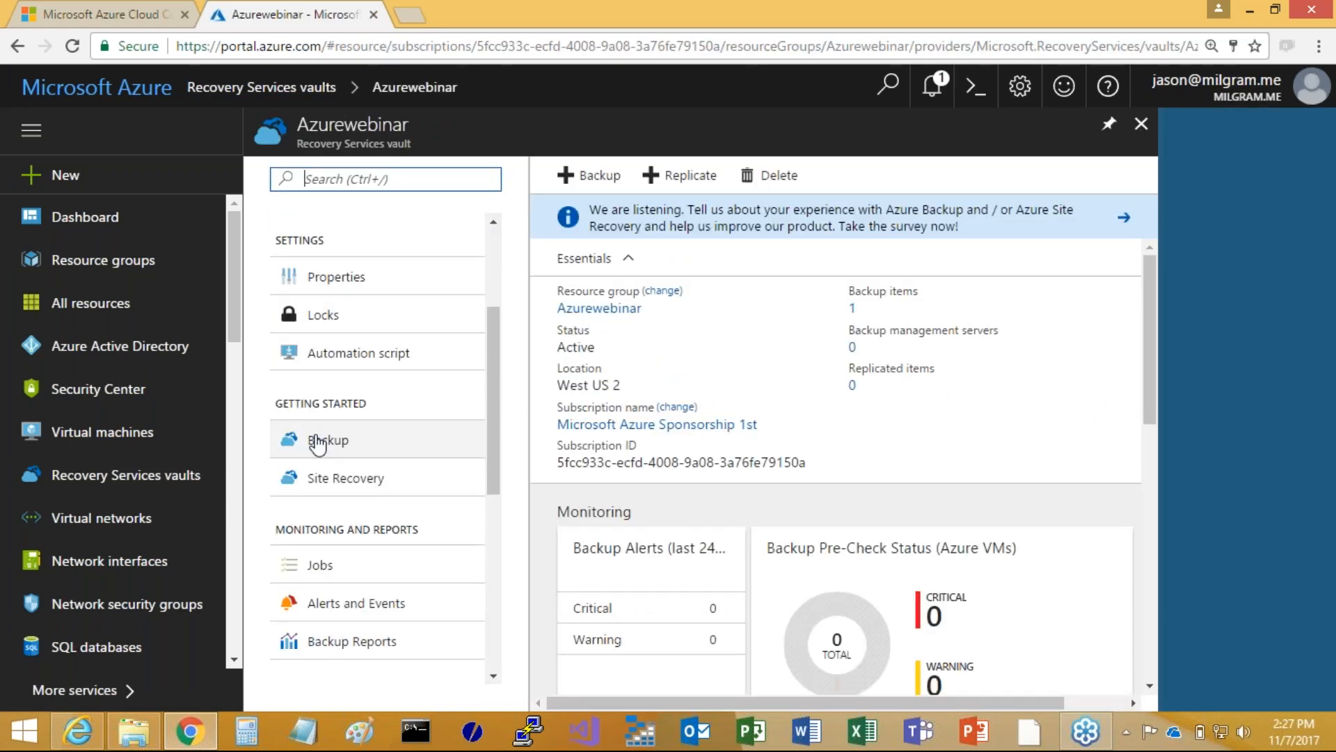
pyautogui.click(824, 202)
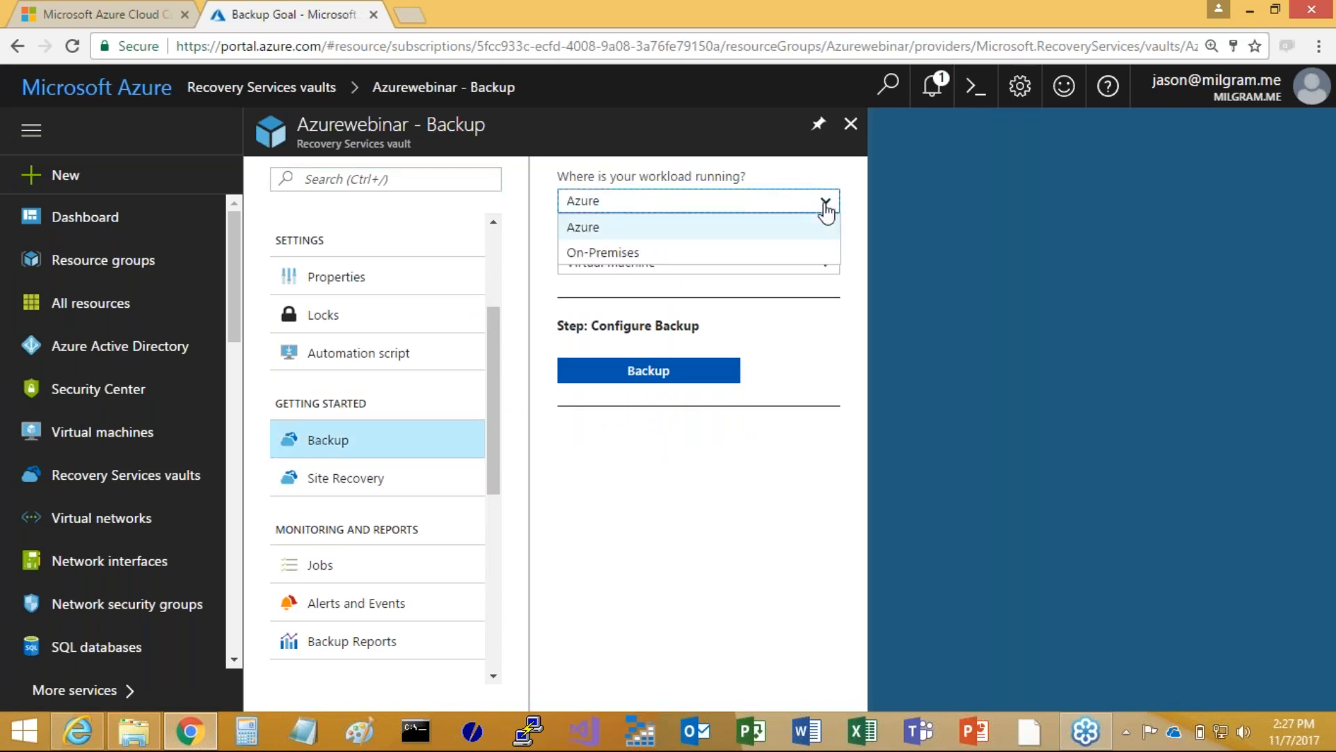
pyautogui.click(719, 222)
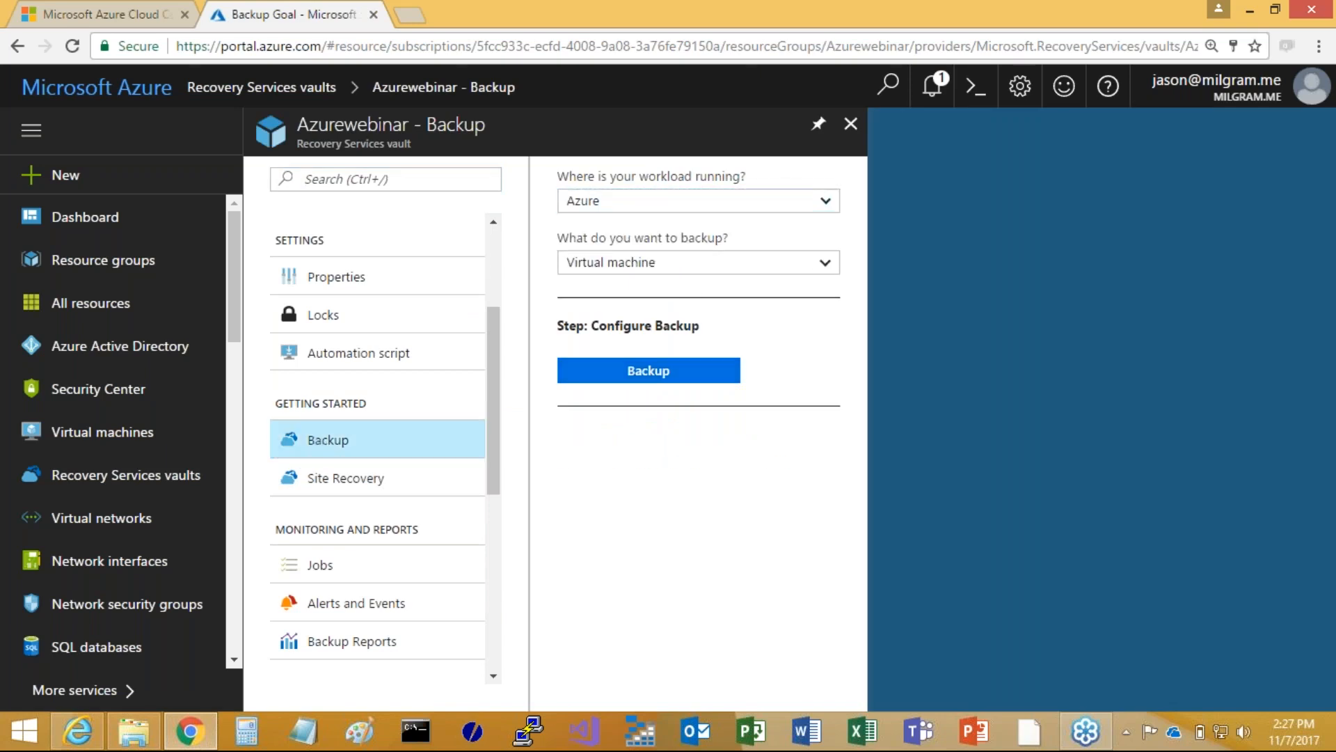
pyautogui.click(648, 370)
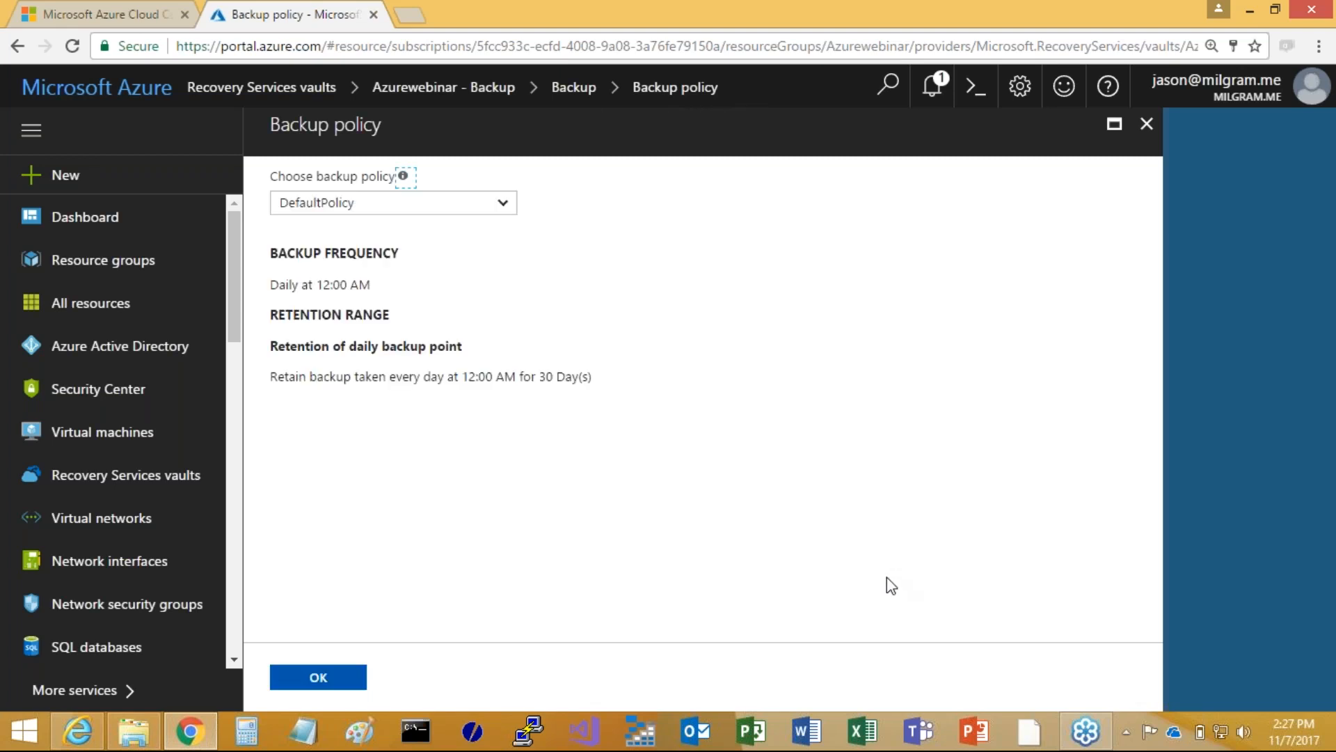
# Choose the Azurewebinar backup policy for the virtual machine backup and confirm it
pyautogui.click(502, 204)
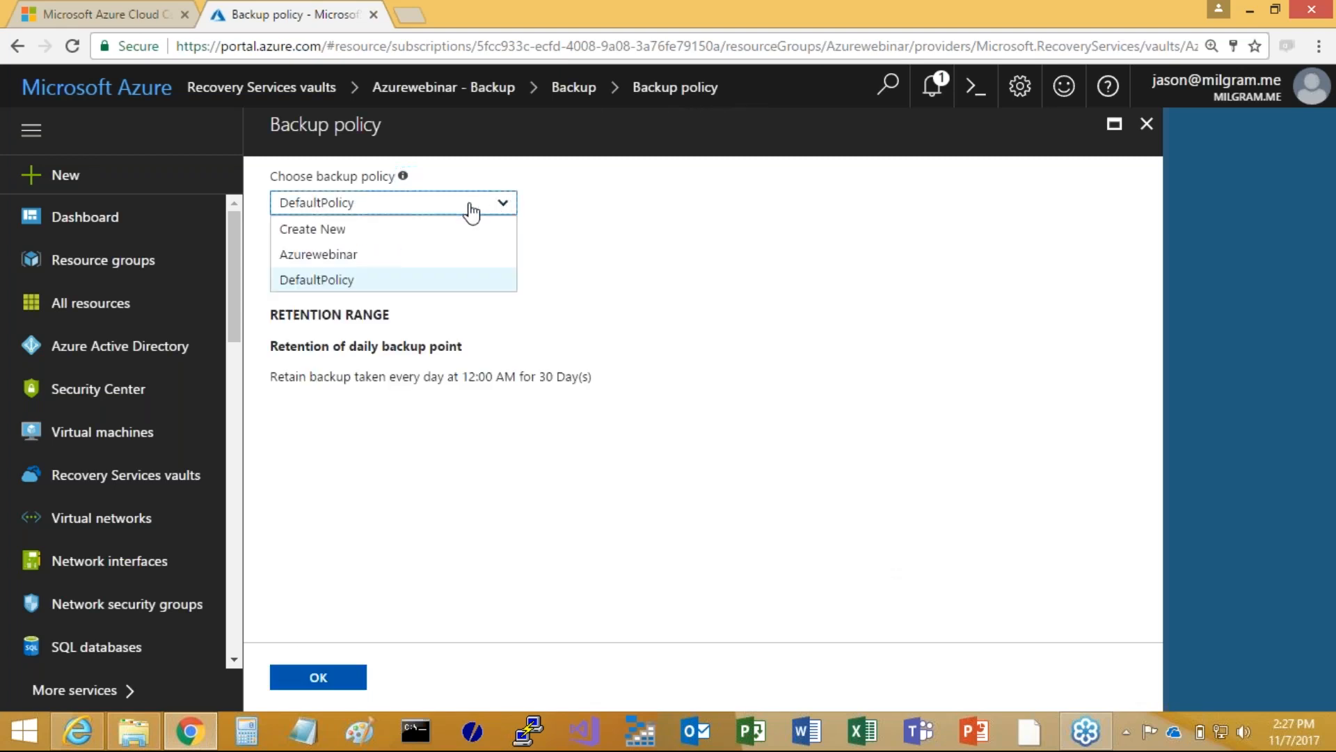
pyautogui.click(312, 255)
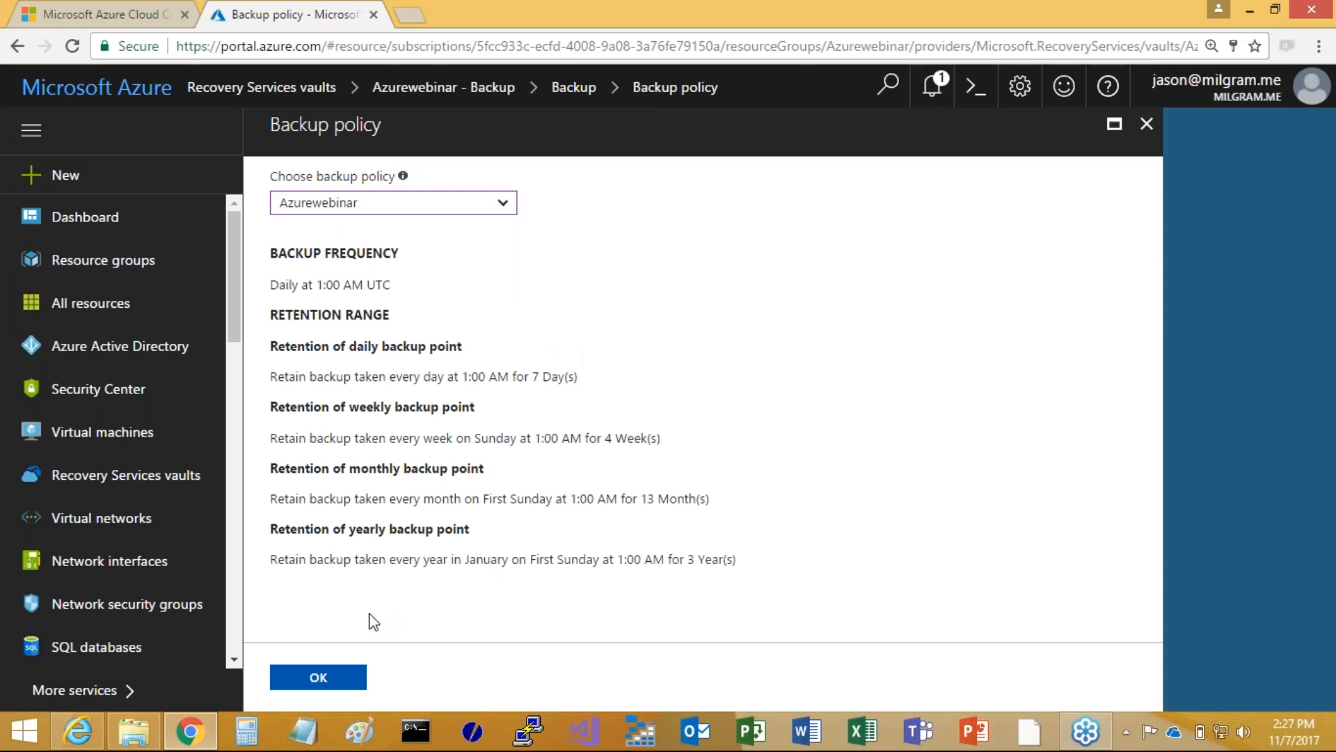
pyautogui.click(321, 678)
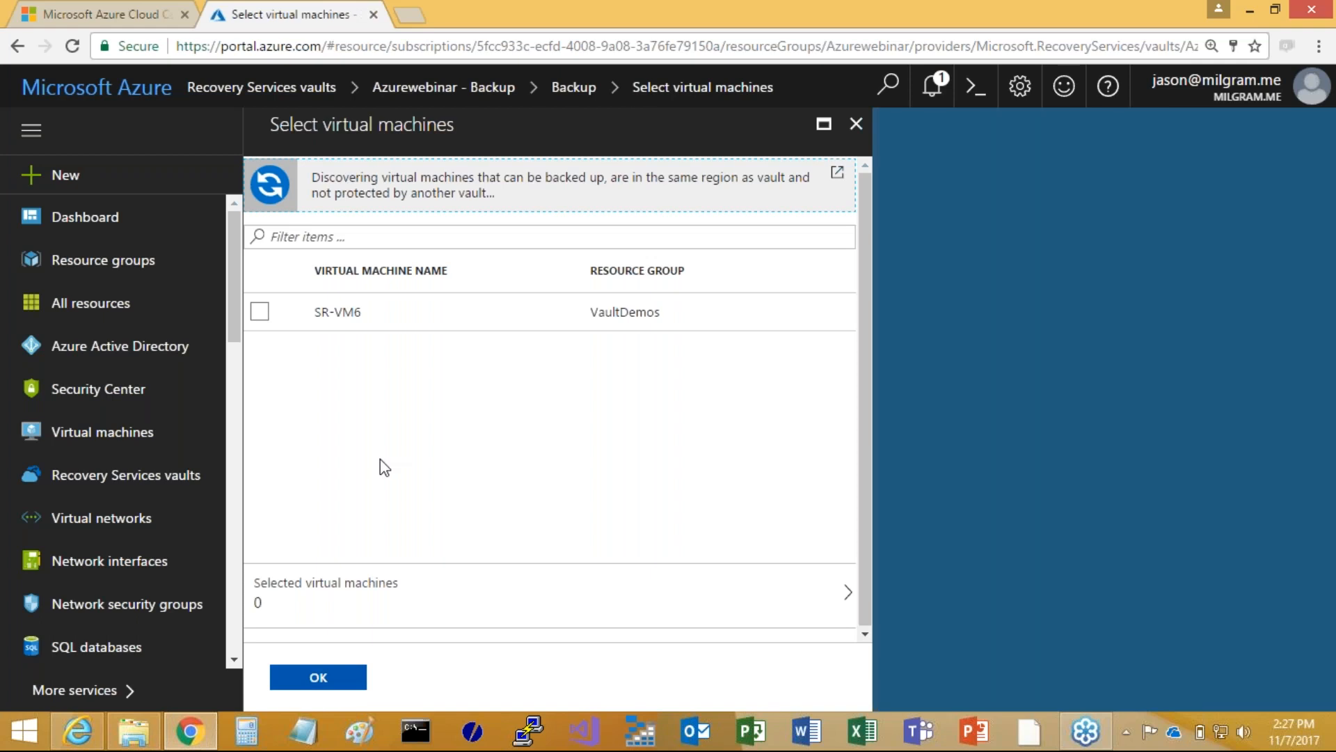
# Select SR-VM6 as the virtual machine to back up and enable its backup
pyautogui.click(260, 311)
pyautogui.click(293, 675)
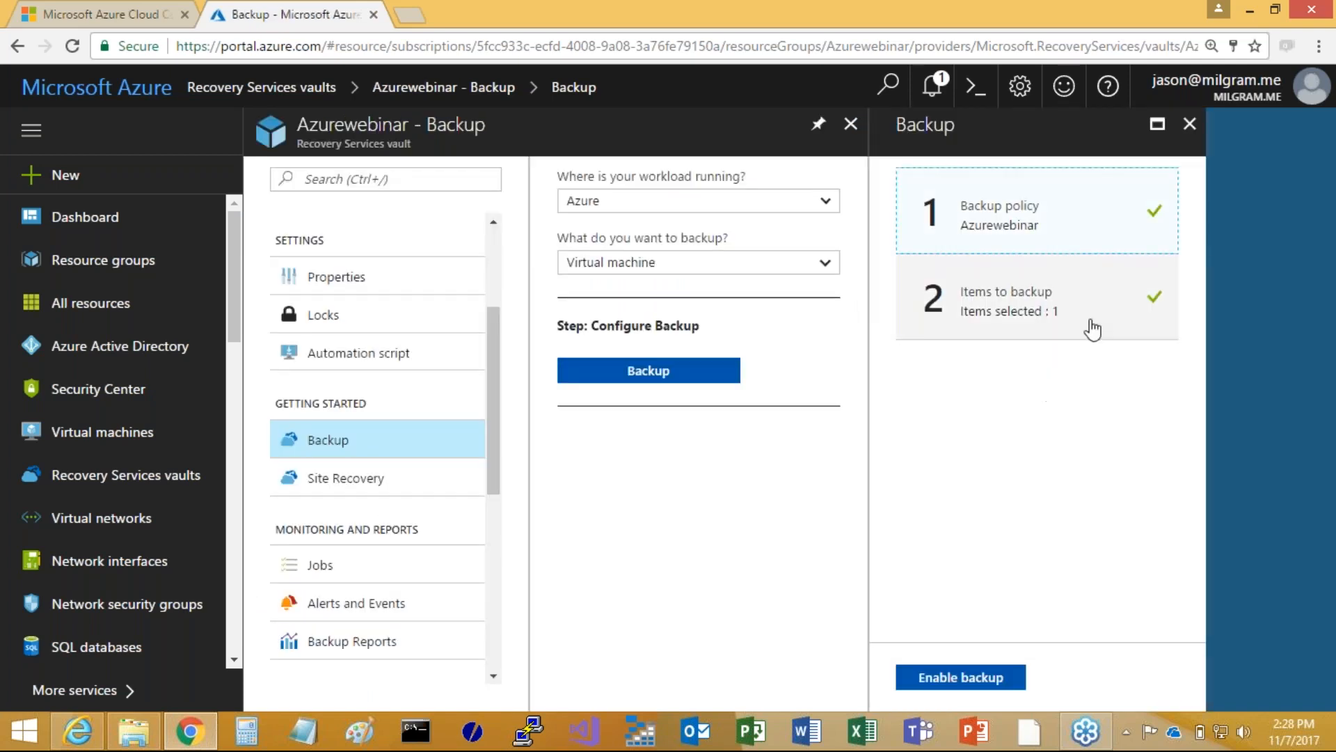
pyautogui.click(961, 676)
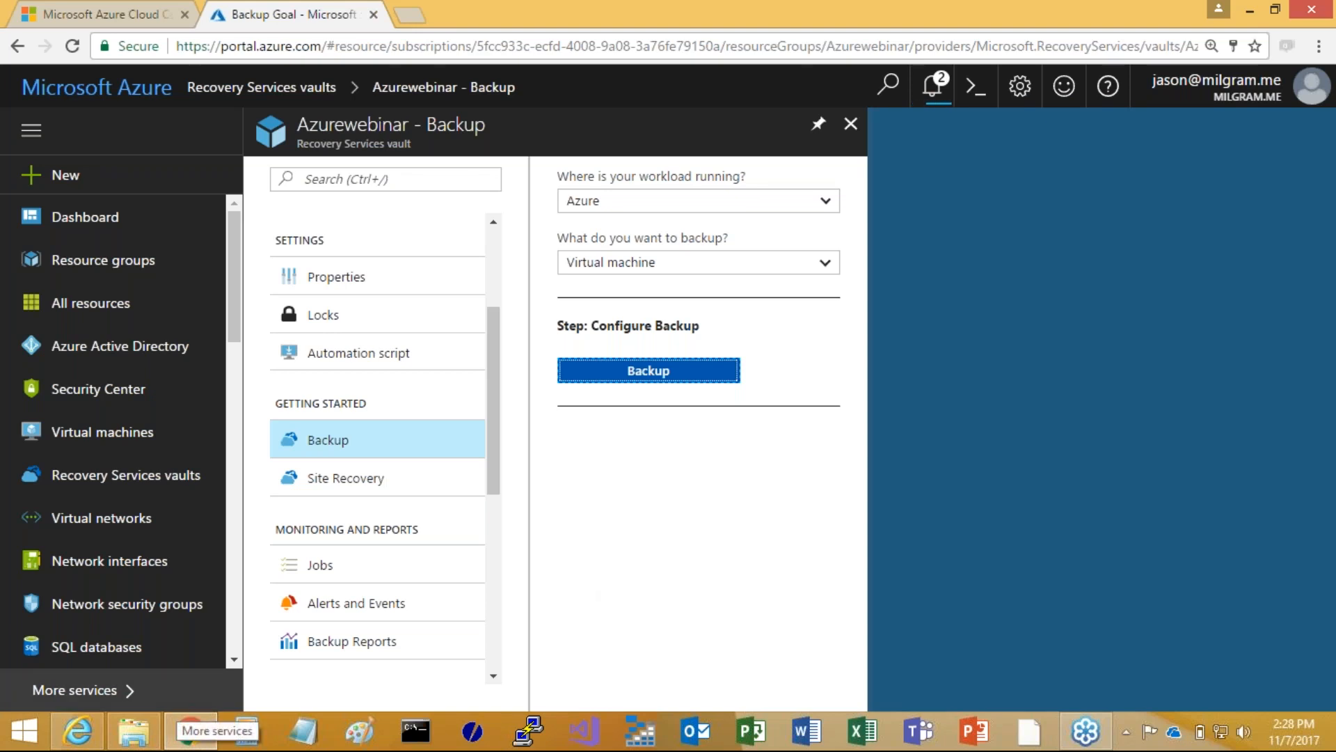
# Open the VaultTest2 vault and review its backup jobs
pyautogui.click(88, 487)
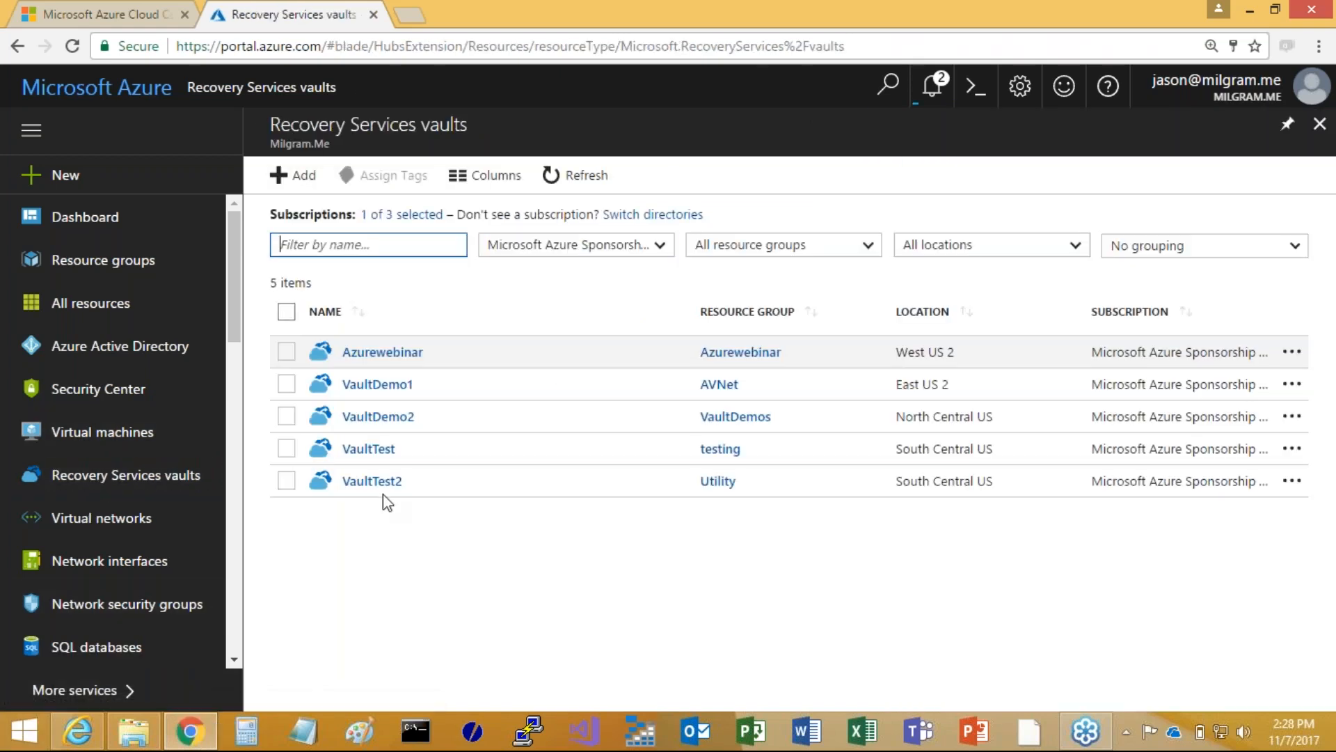
pyautogui.click(361, 482)
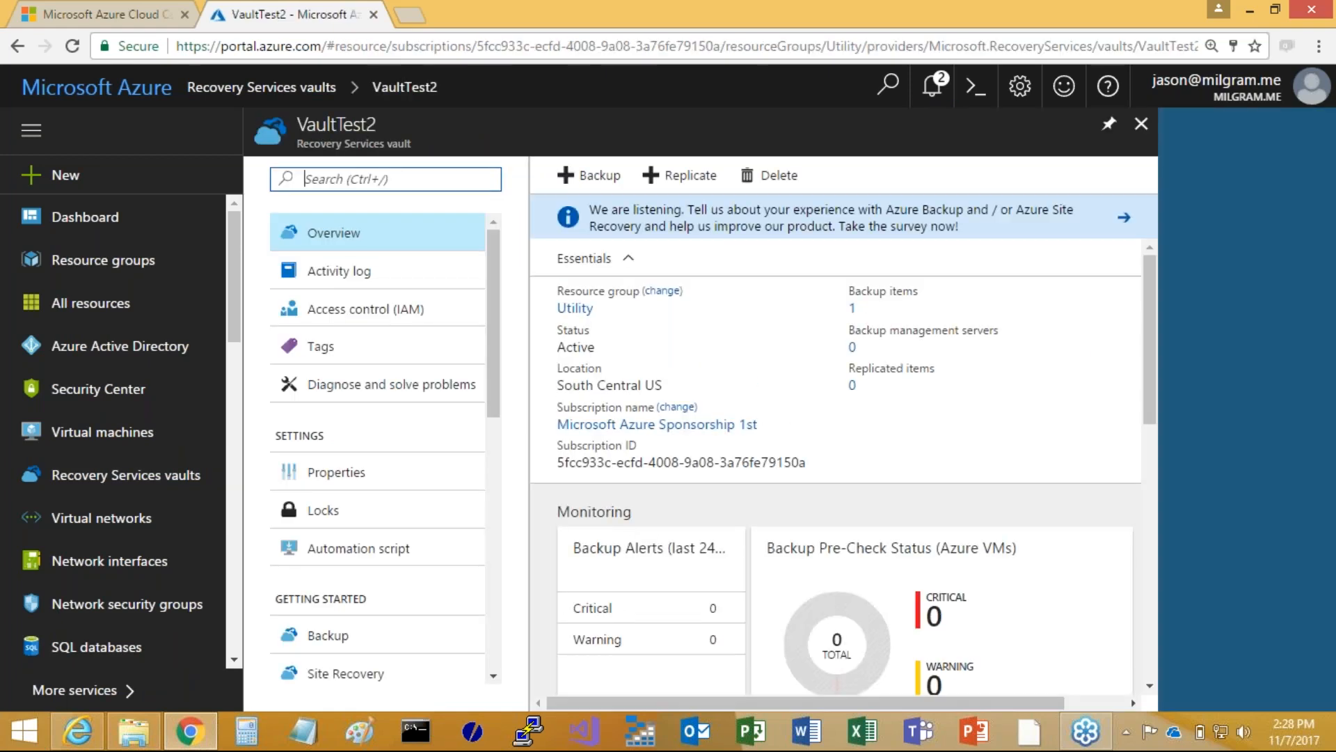
pyautogui.scroll(-5, 414, 498)
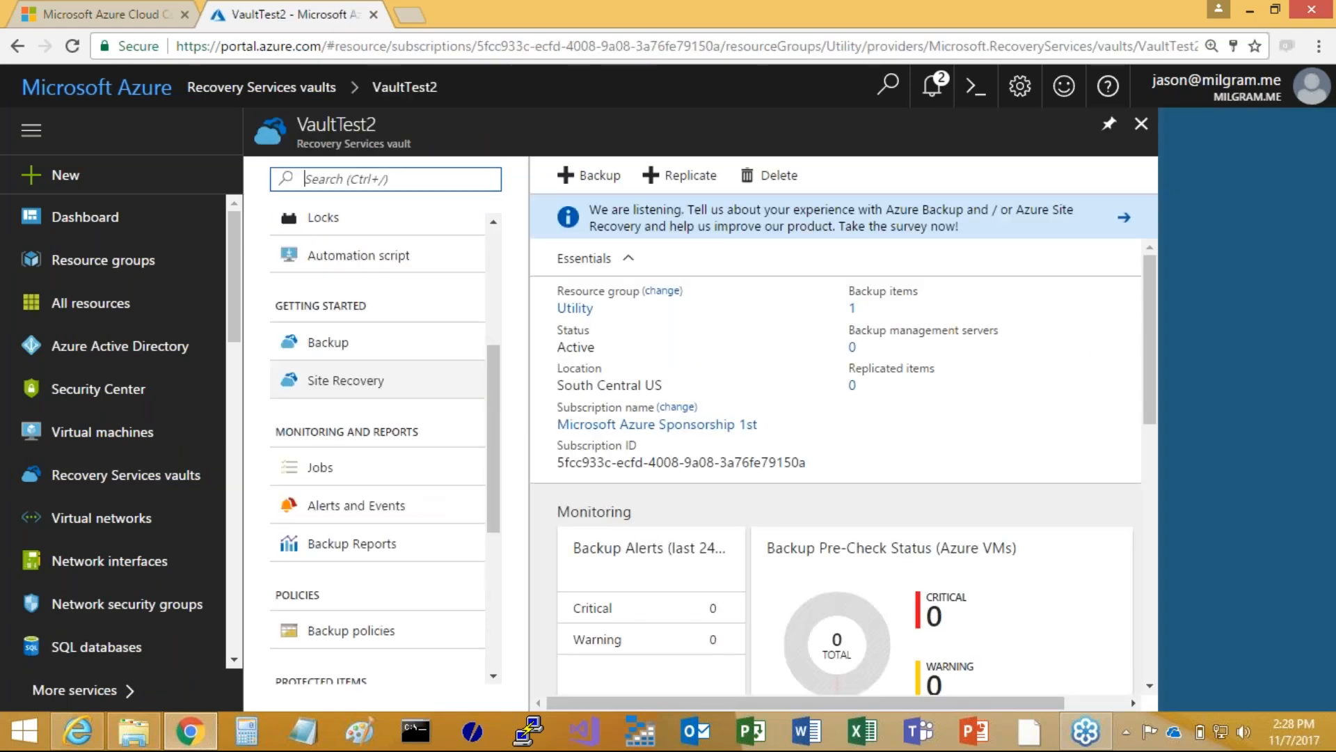
pyautogui.click(327, 473)
pyautogui.click(632, 279)
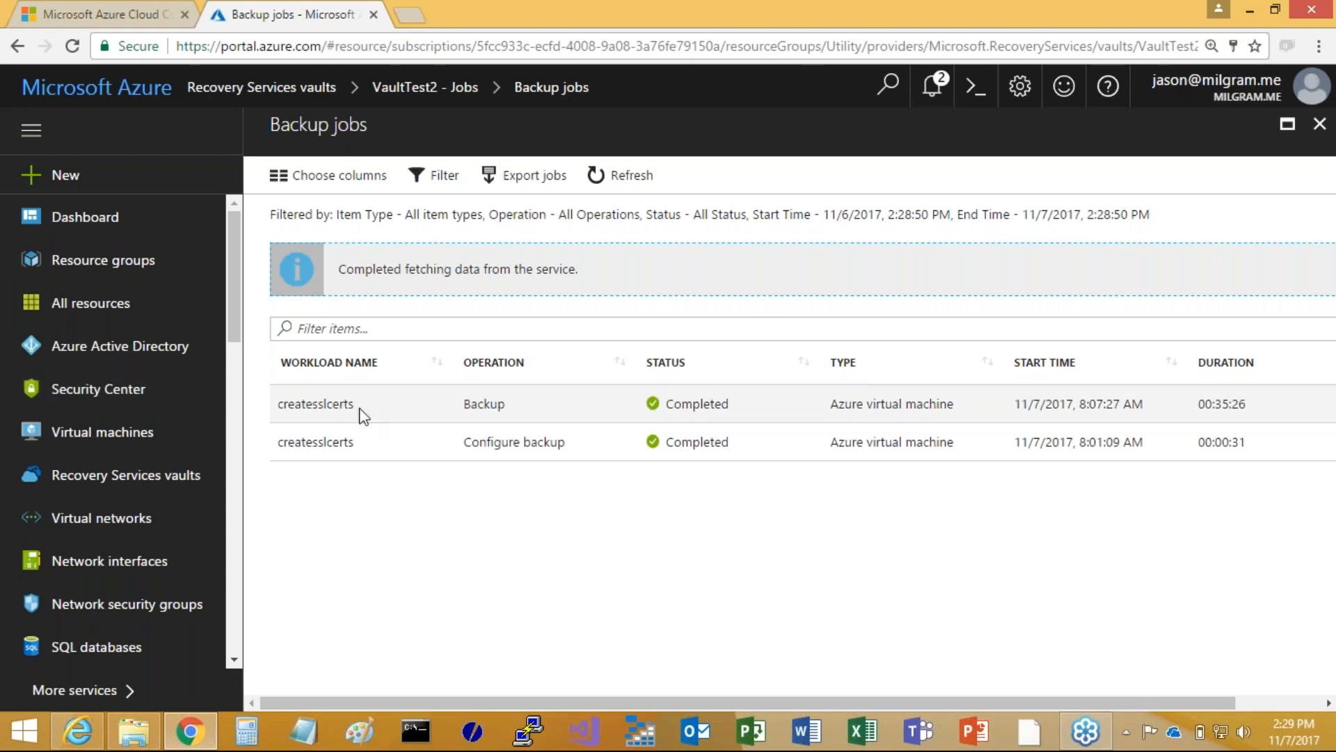
pyautogui.click(1320, 124)
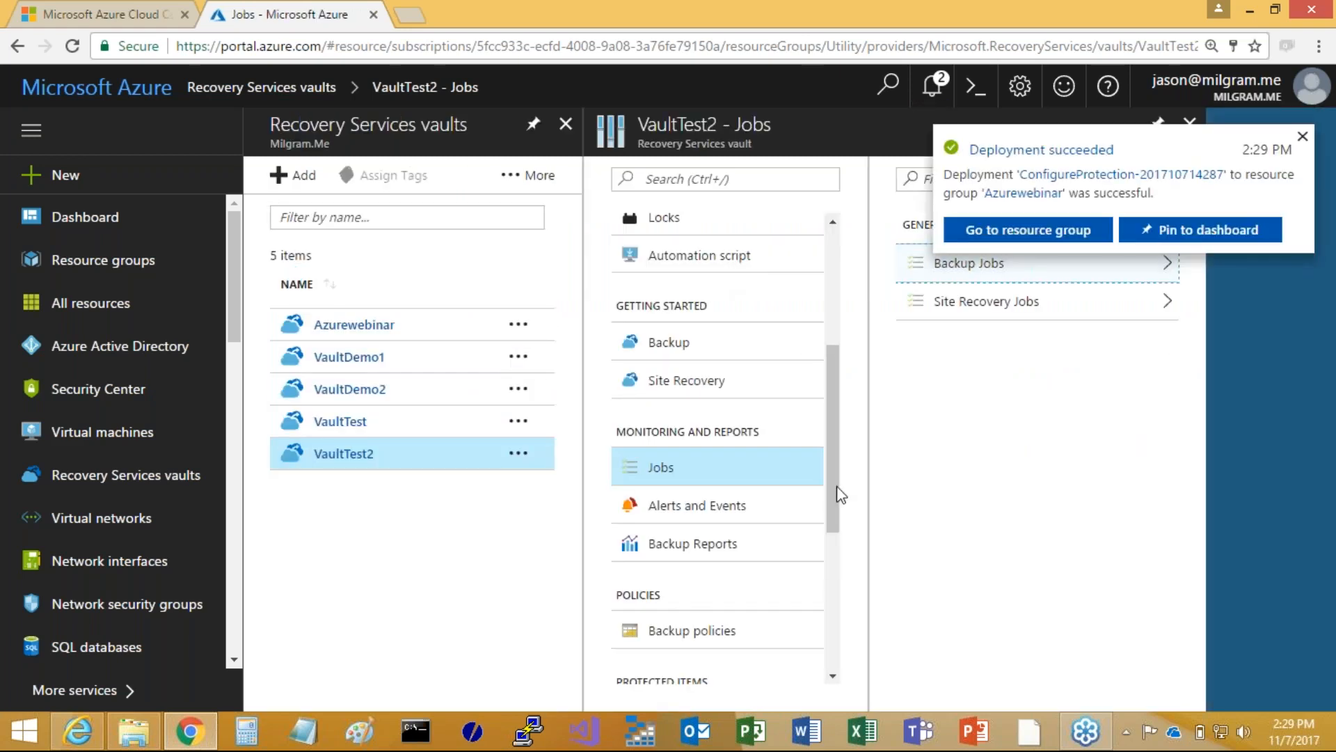
# View the details of the createSSLcerts item among VaultTest2's Azure Virtual Machine backup items
pyautogui.moveTo(832, 481); pyautogui.dragTo(811, 608)
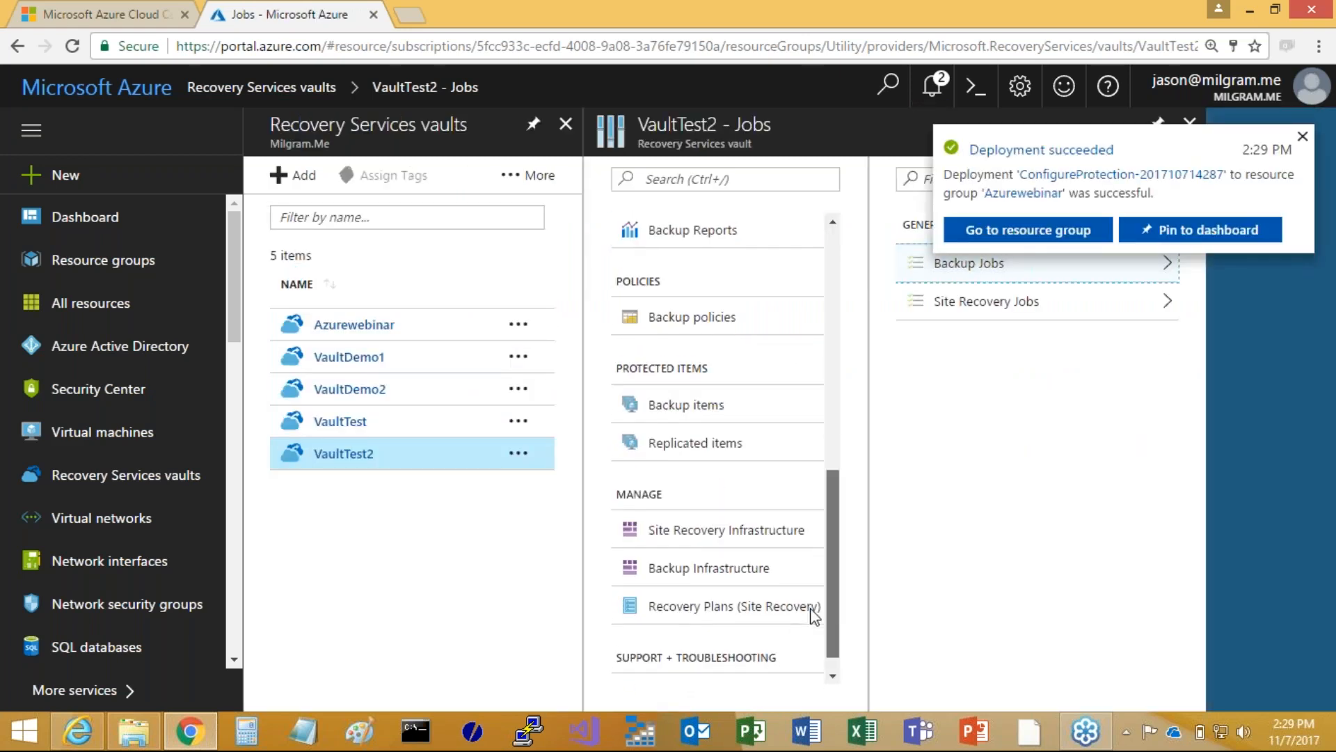
pyautogui.scroll(1, 823, 515)
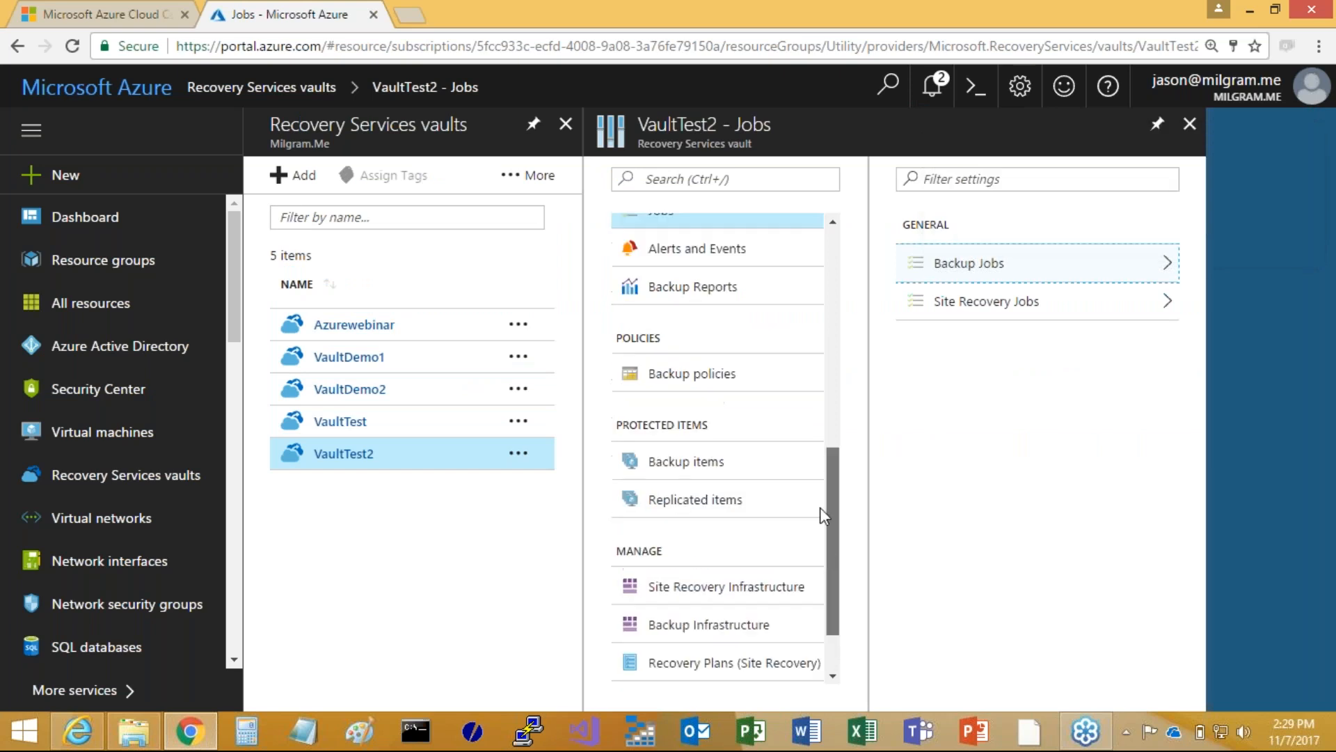
pyautogui.scroll(3, 821, 460)
pyautogui.scroll(-2, 824, 470)
pyautogui.scroll(-3, 815, 508)
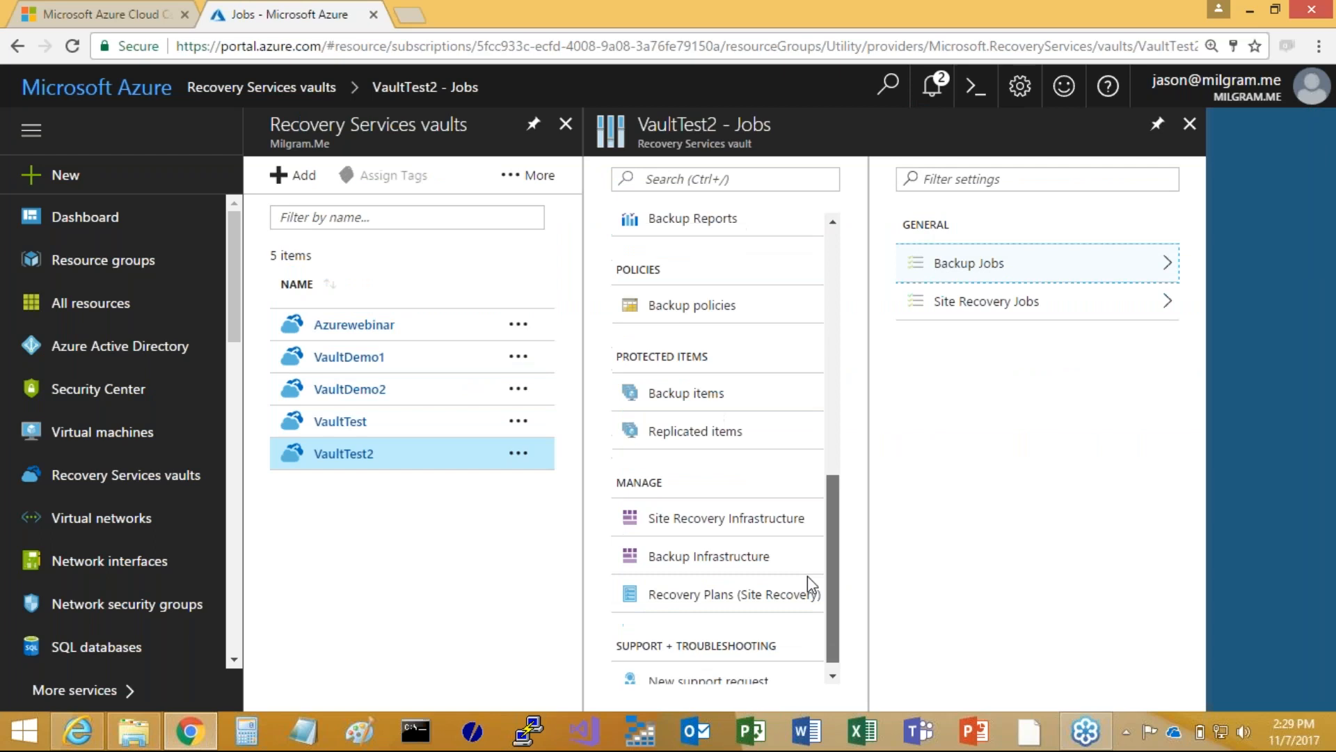
pyautogui.scroll(-1, 807, 575)
pyautogui.click(673, 380)
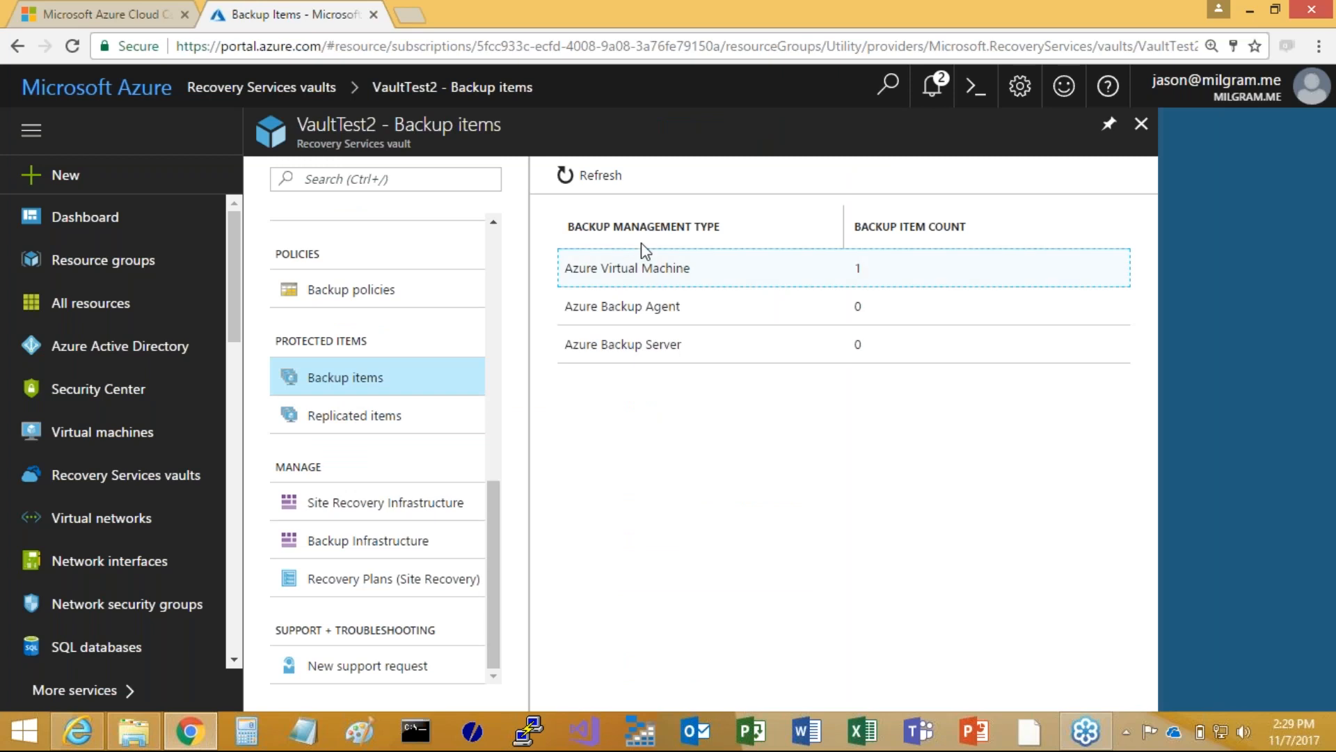
pyautogui.click(626, 269)
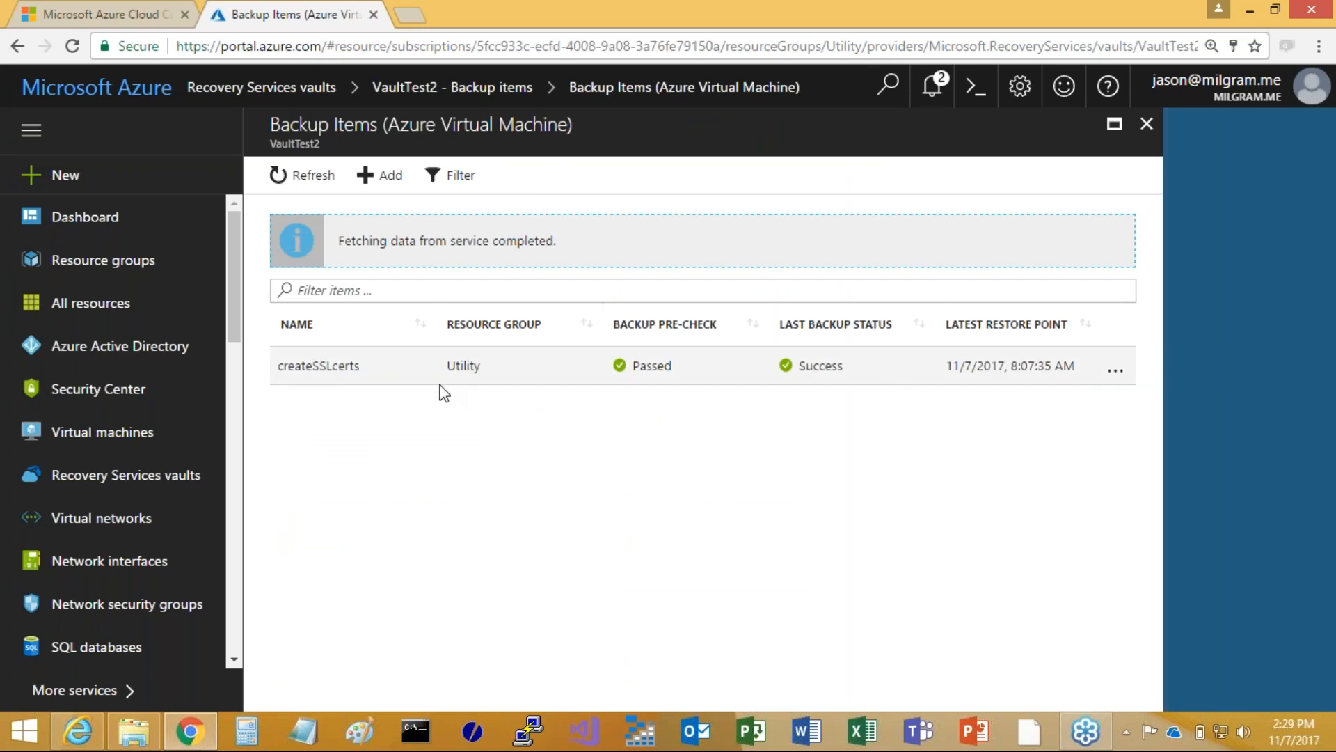
pyautogui.click(352, 368)
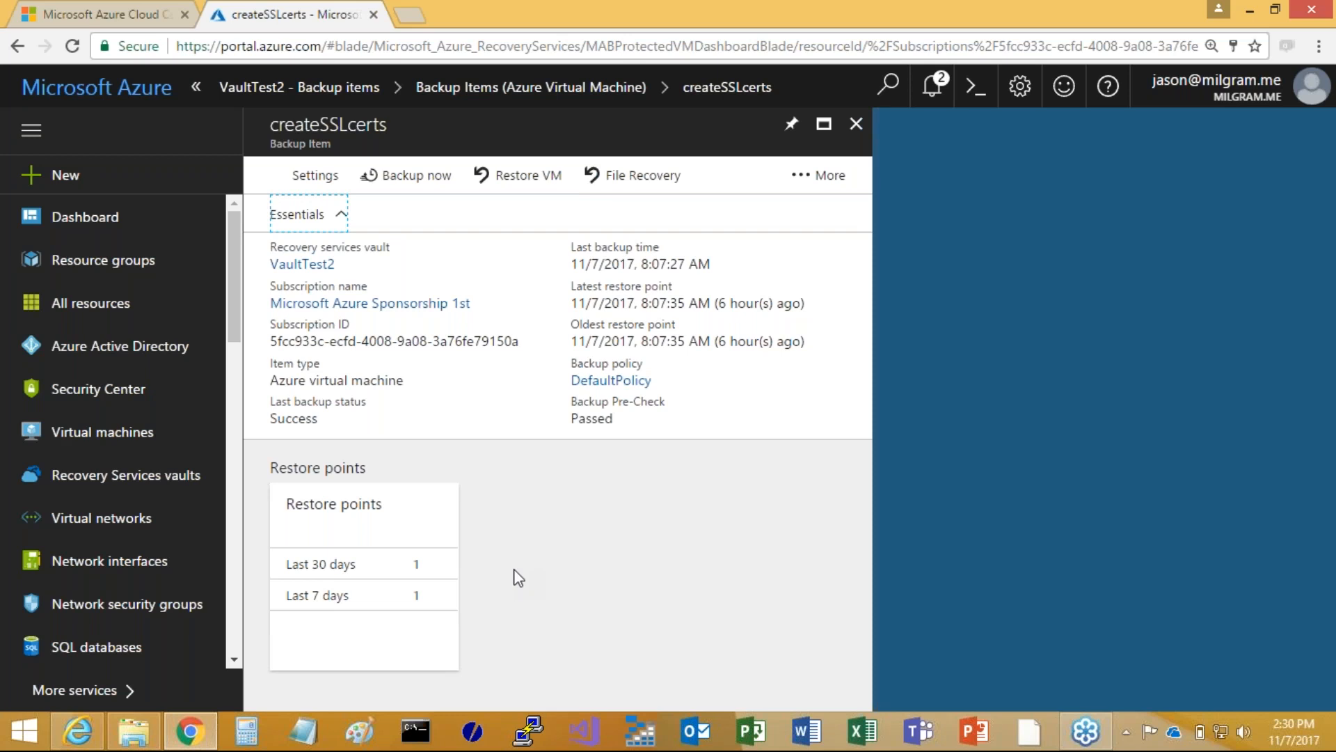
# Examine the File Recovery options for createSSLcerts and return to VaultTest2's overview of backup management types
pyautogui.click(633, 177)
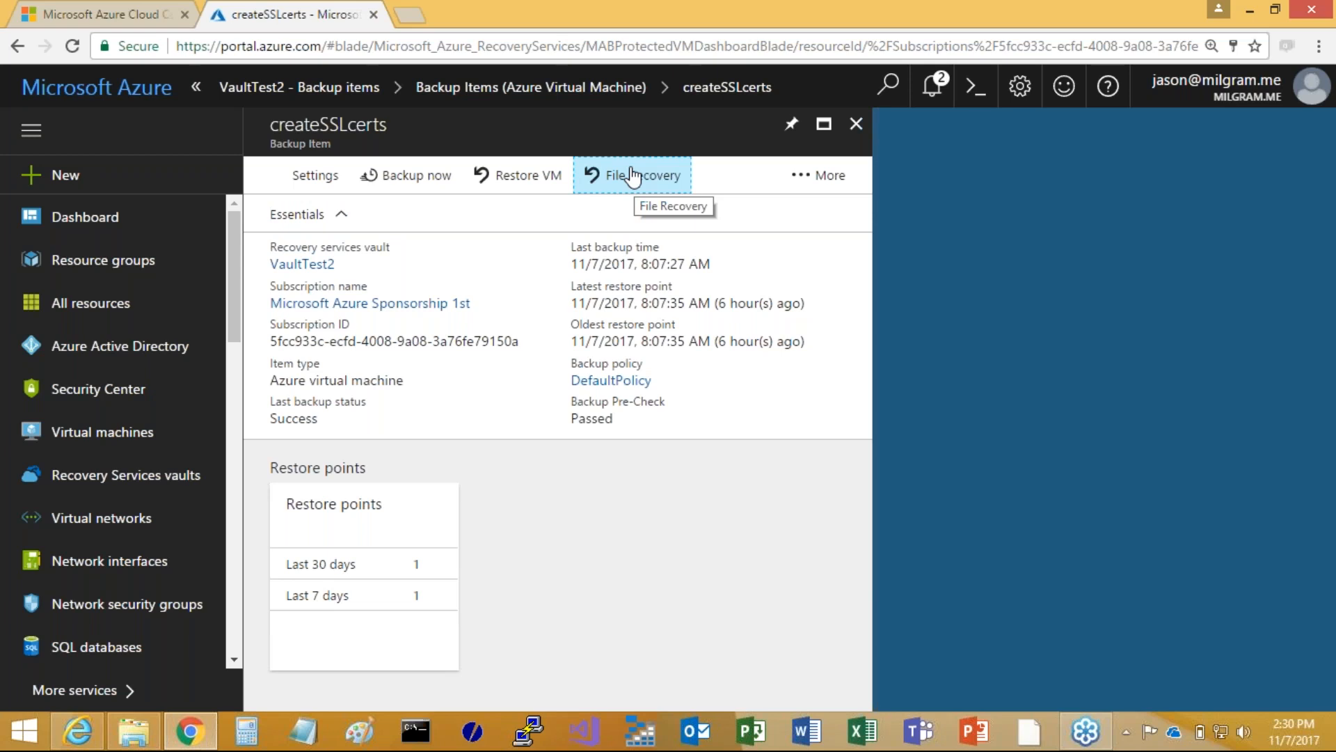
pyautogui.click(634, 176)
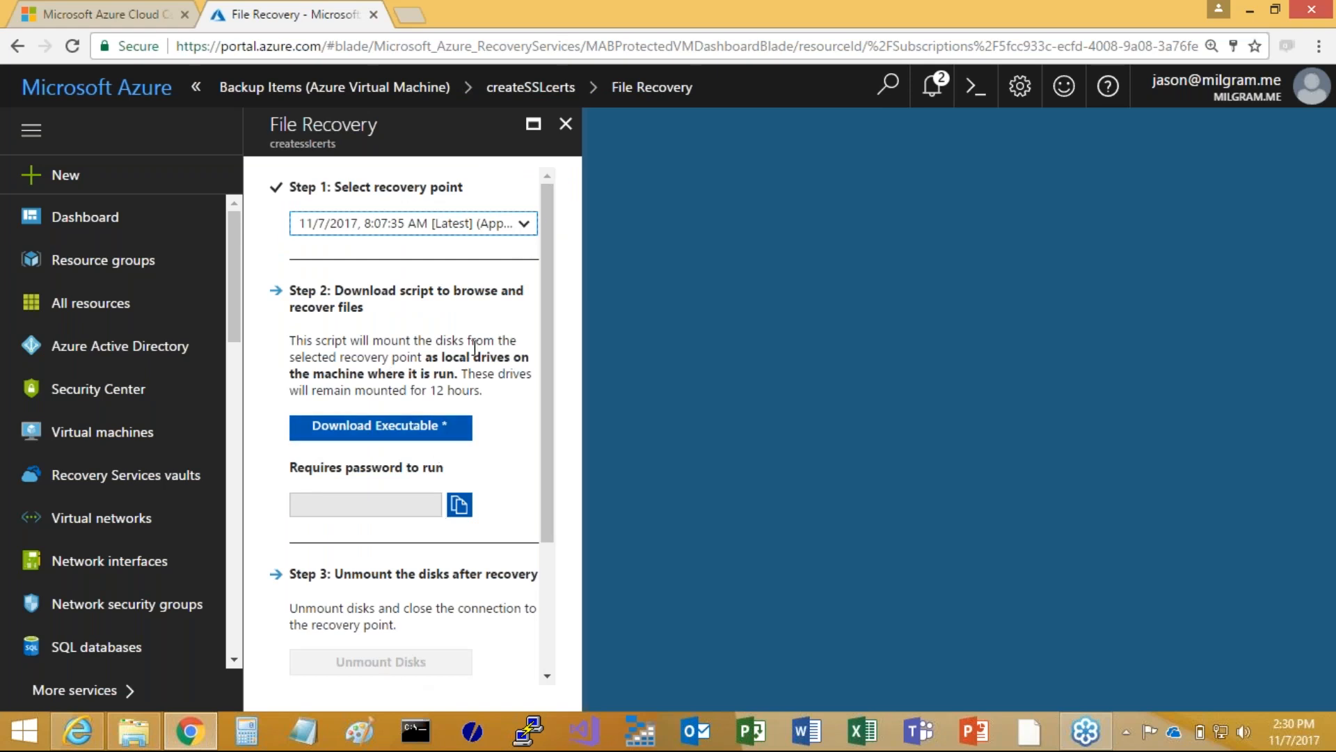
pyautogui.click(565, 124)
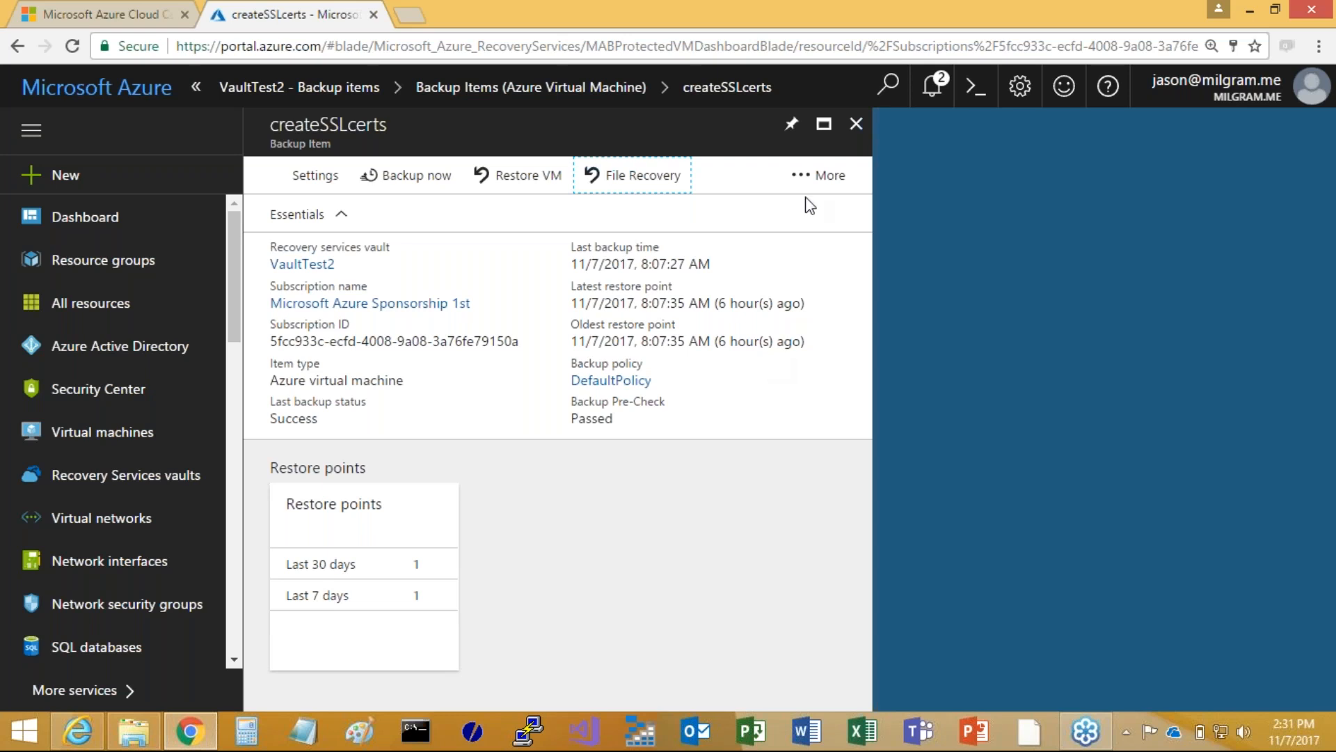
pyautogui.click(858, 138)
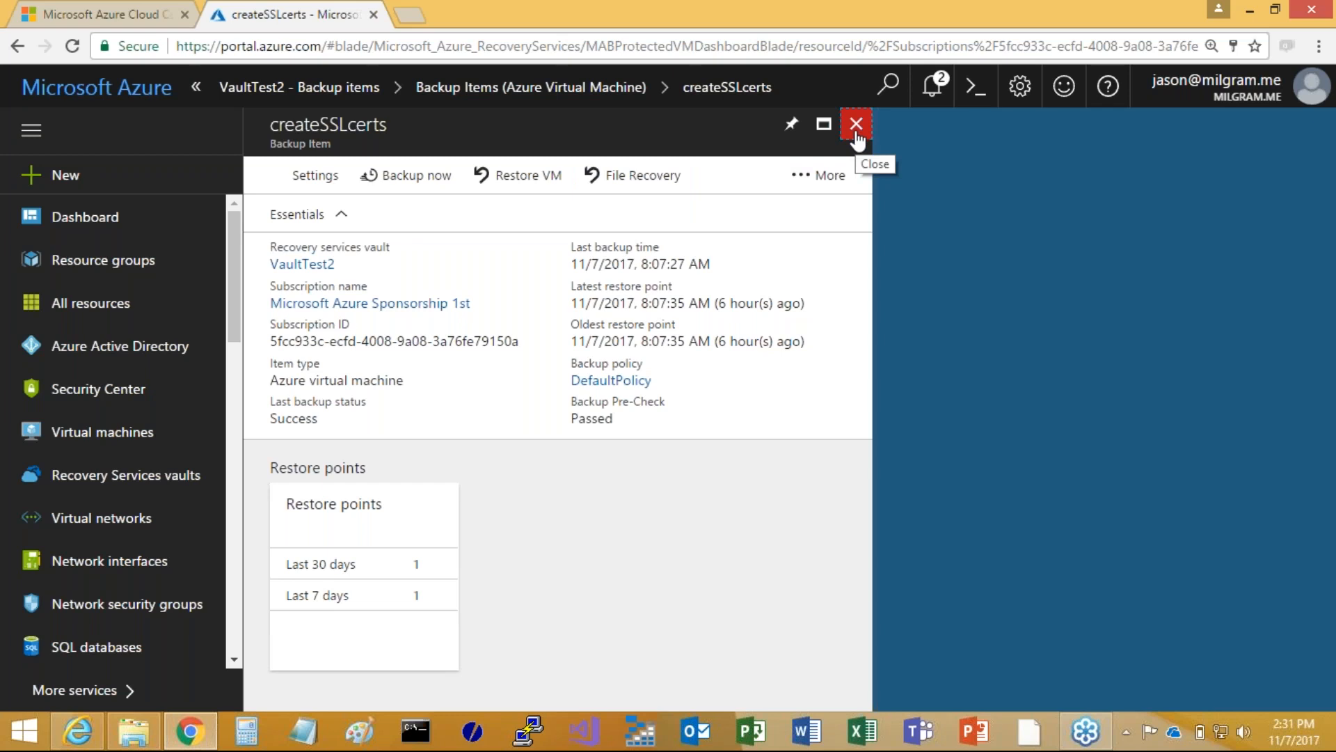
pyautogui.click(857, 138)
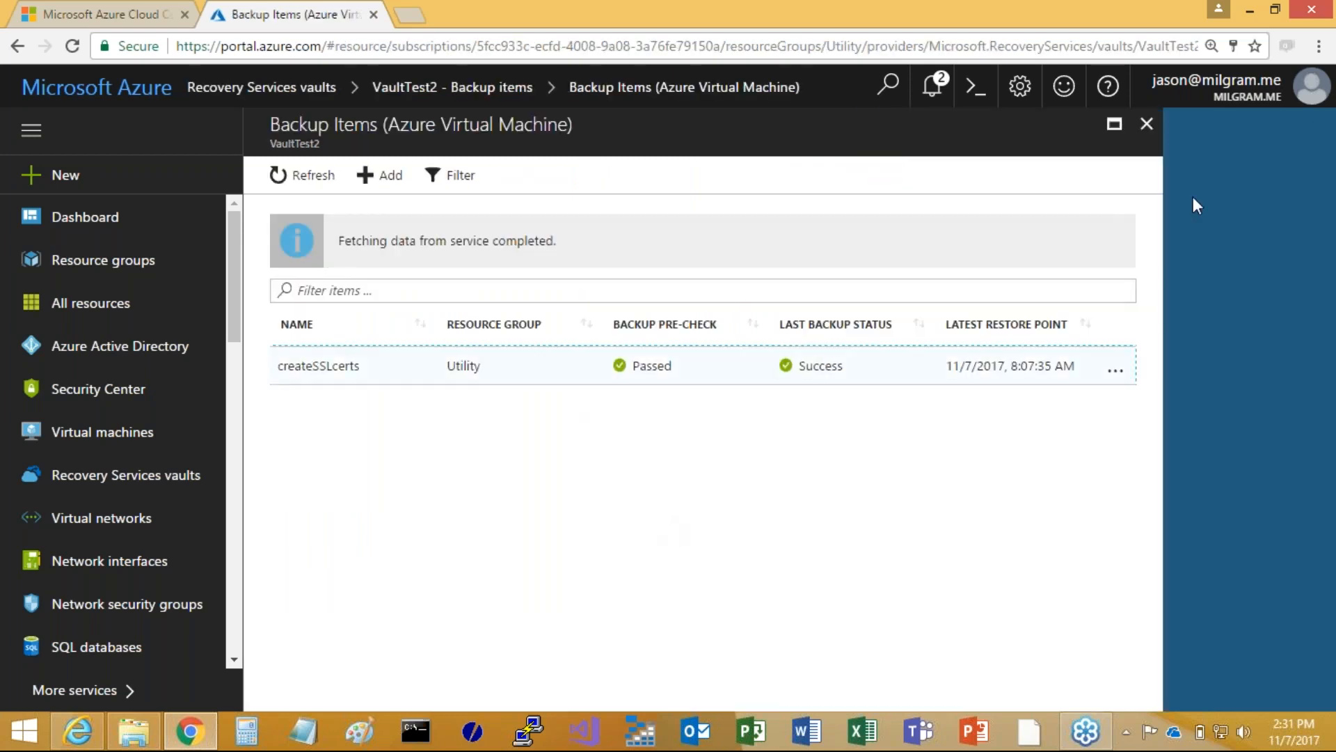
pyautogui.click(1147, 133)
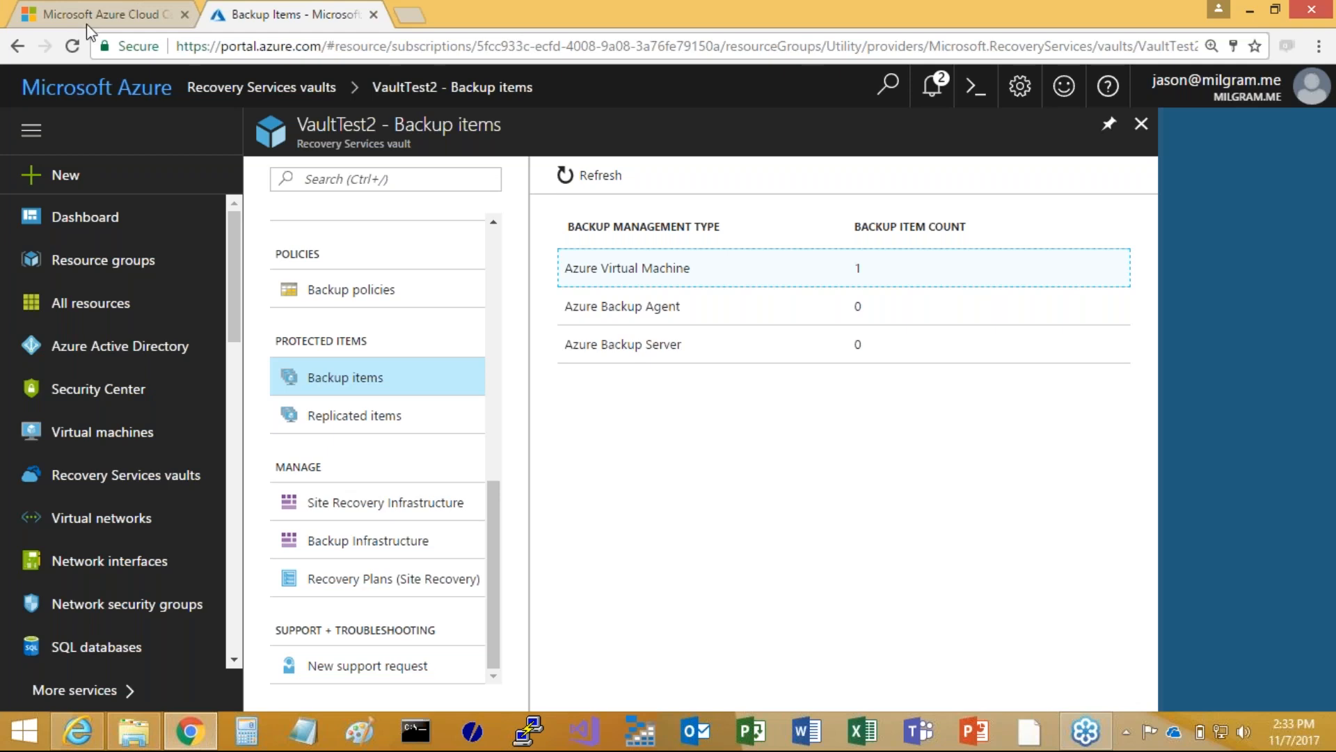
# Open the Azure Backup documentation on the Microsoft Azure website, starting from the Backup entry among the Storage products
pyautogui.click(122, 17)
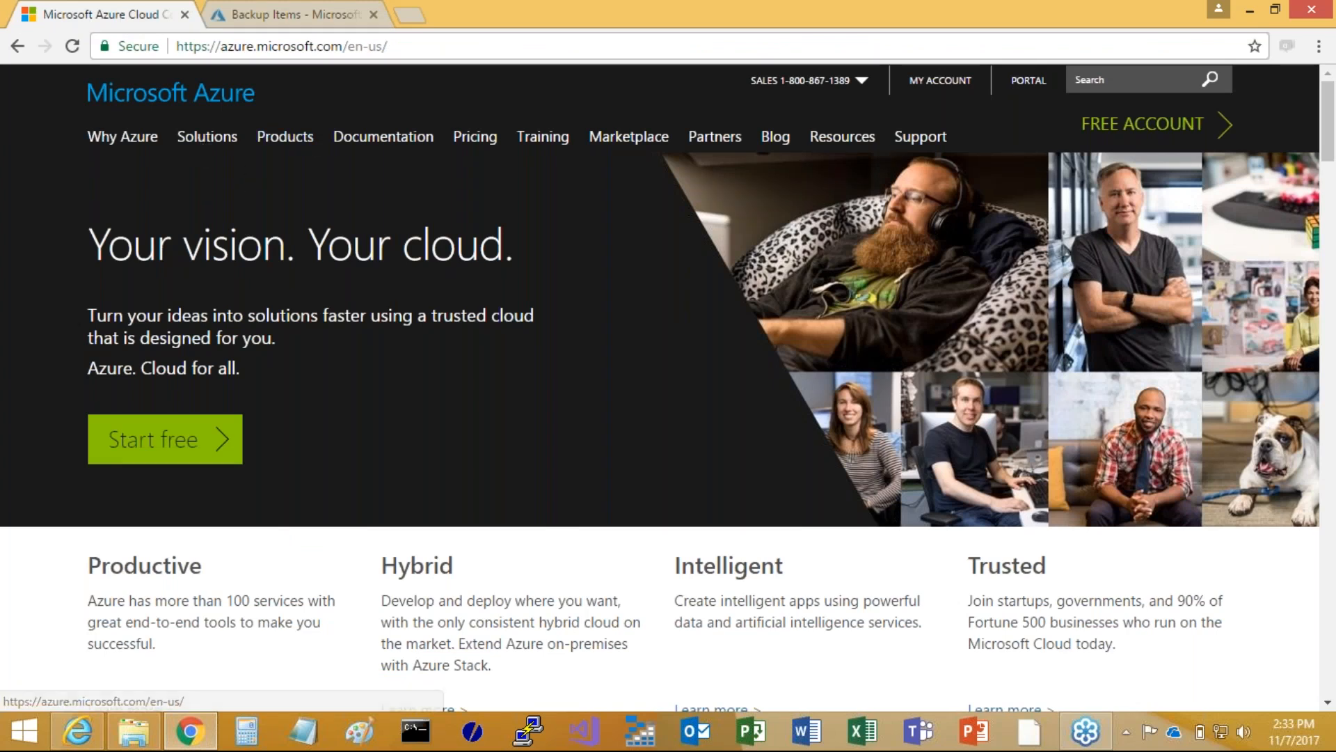
pyautogui.click(439, 46)
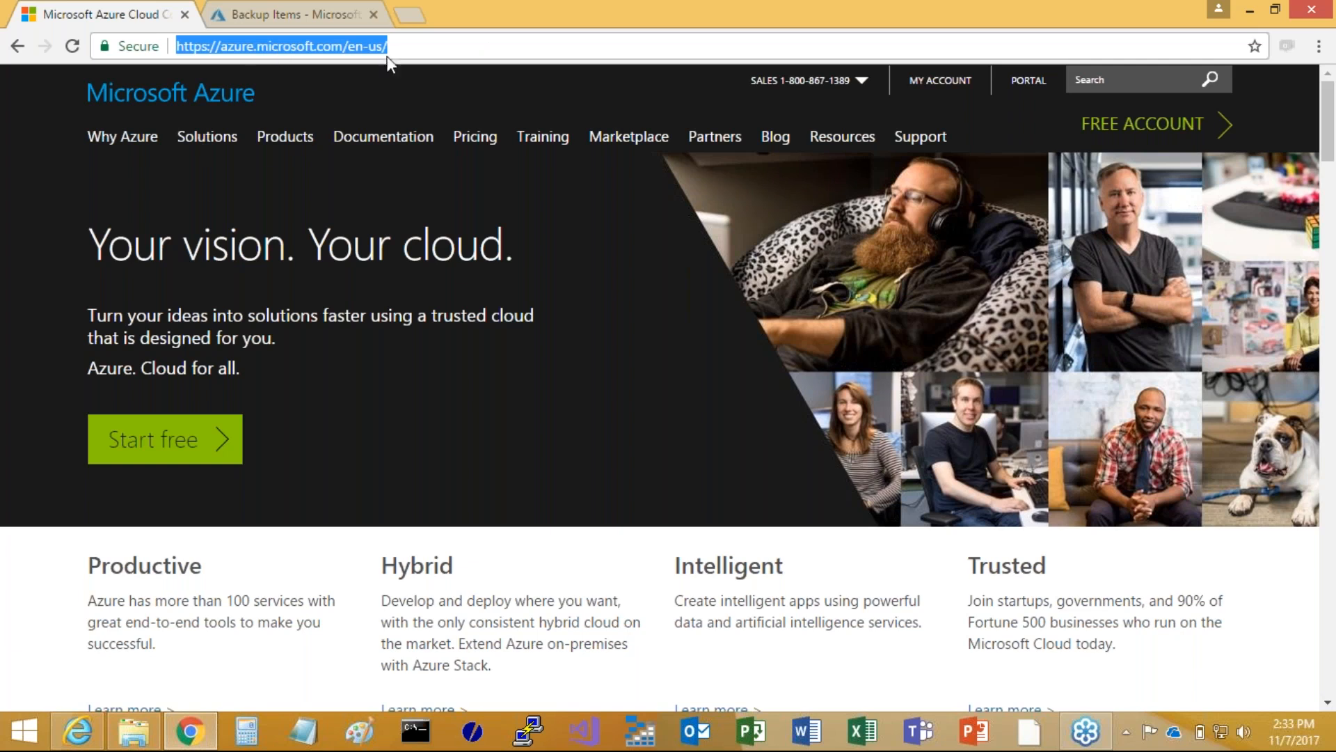
pyautogui.click(277, 142)
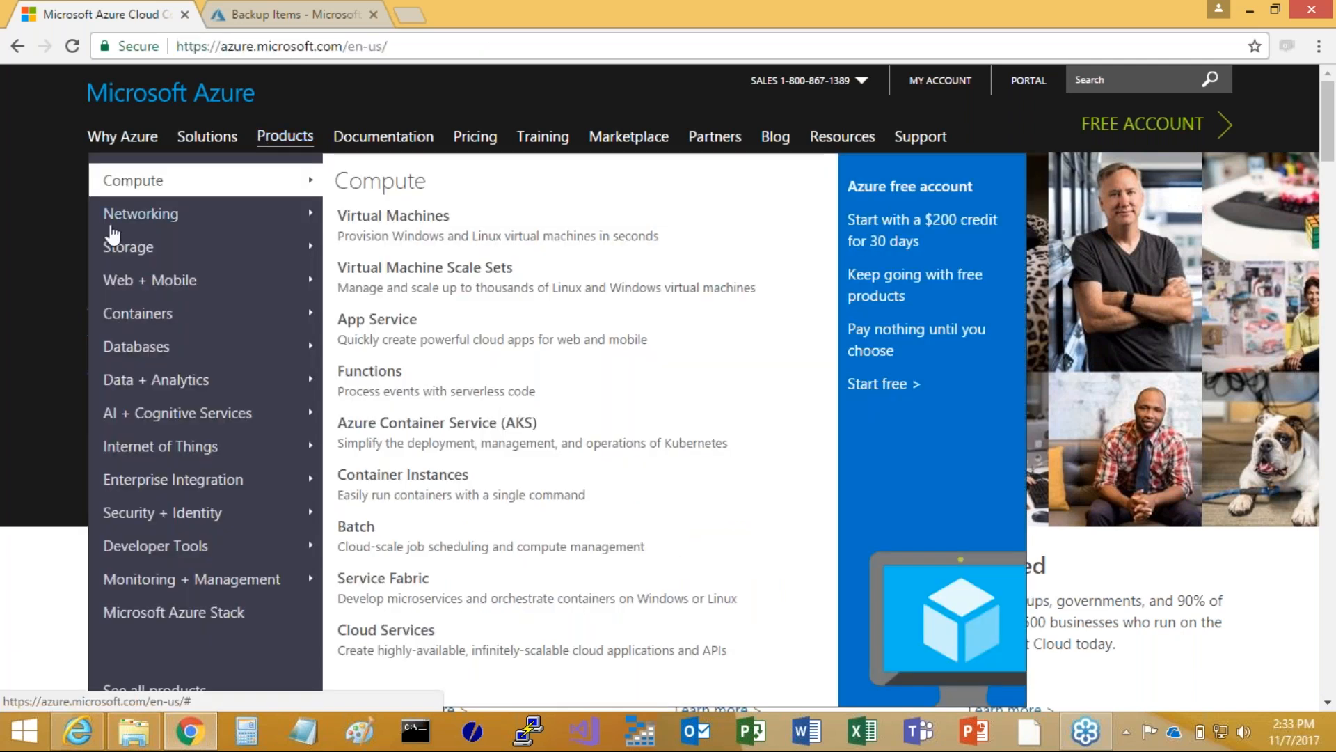
pyautogui.click(126, 249)
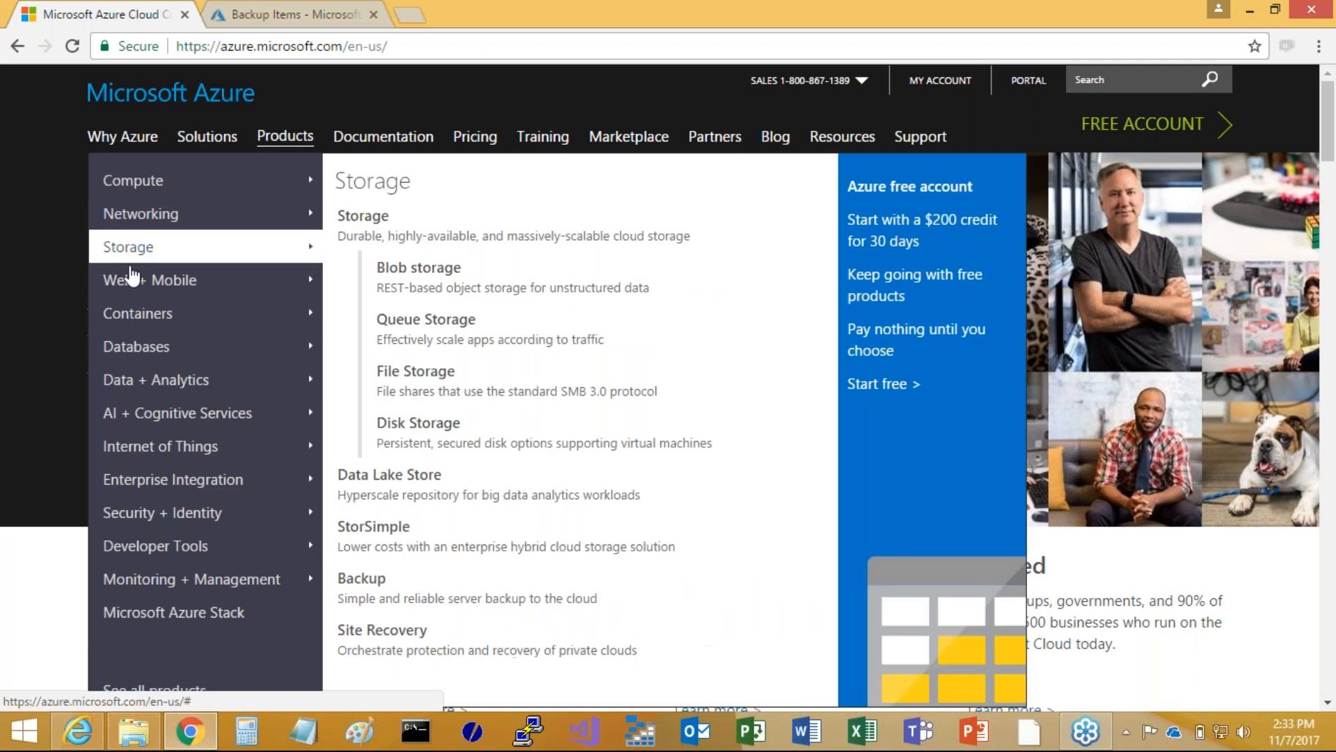
pyautogui.click(361, 581)
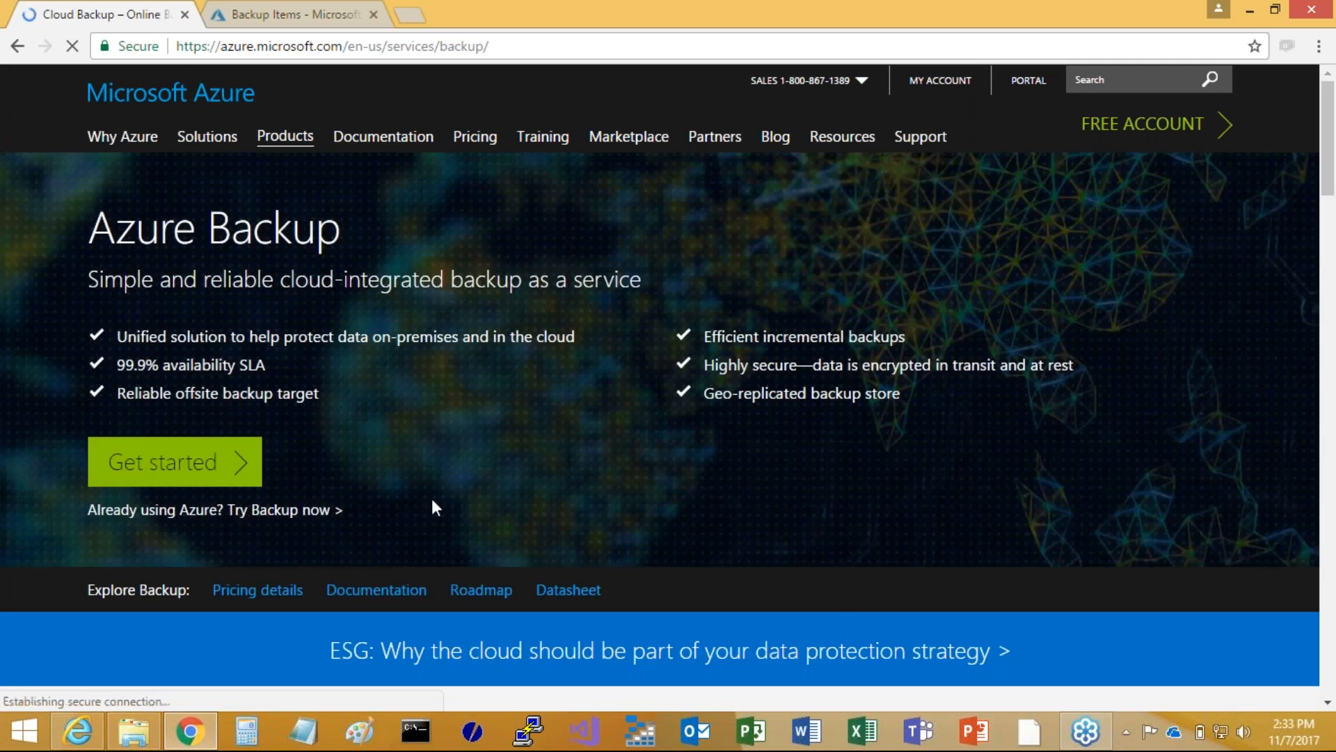
pyautogui.click(376, 593)
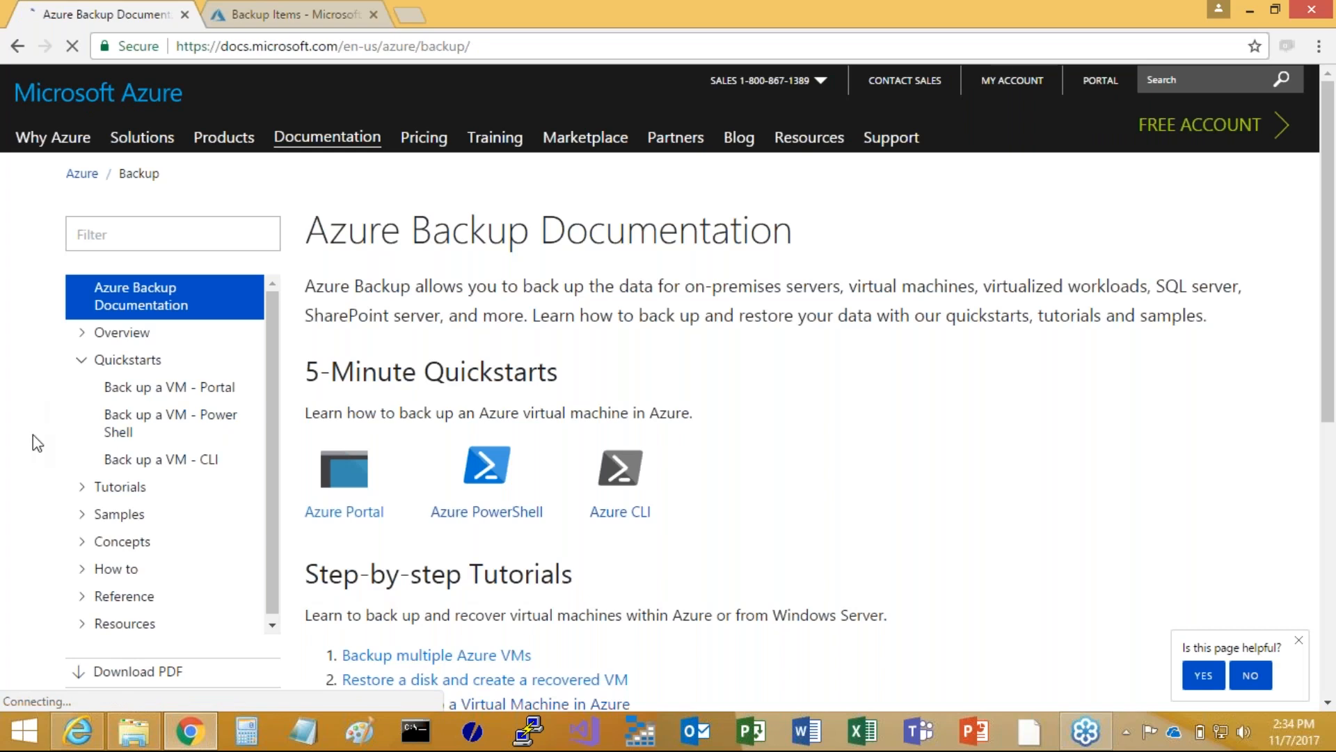
# Open the Azure Backup Server how-to article on protecting system state and bare metal recovery and review its backup types
pyautogui.scroll(-3, 32, 434)
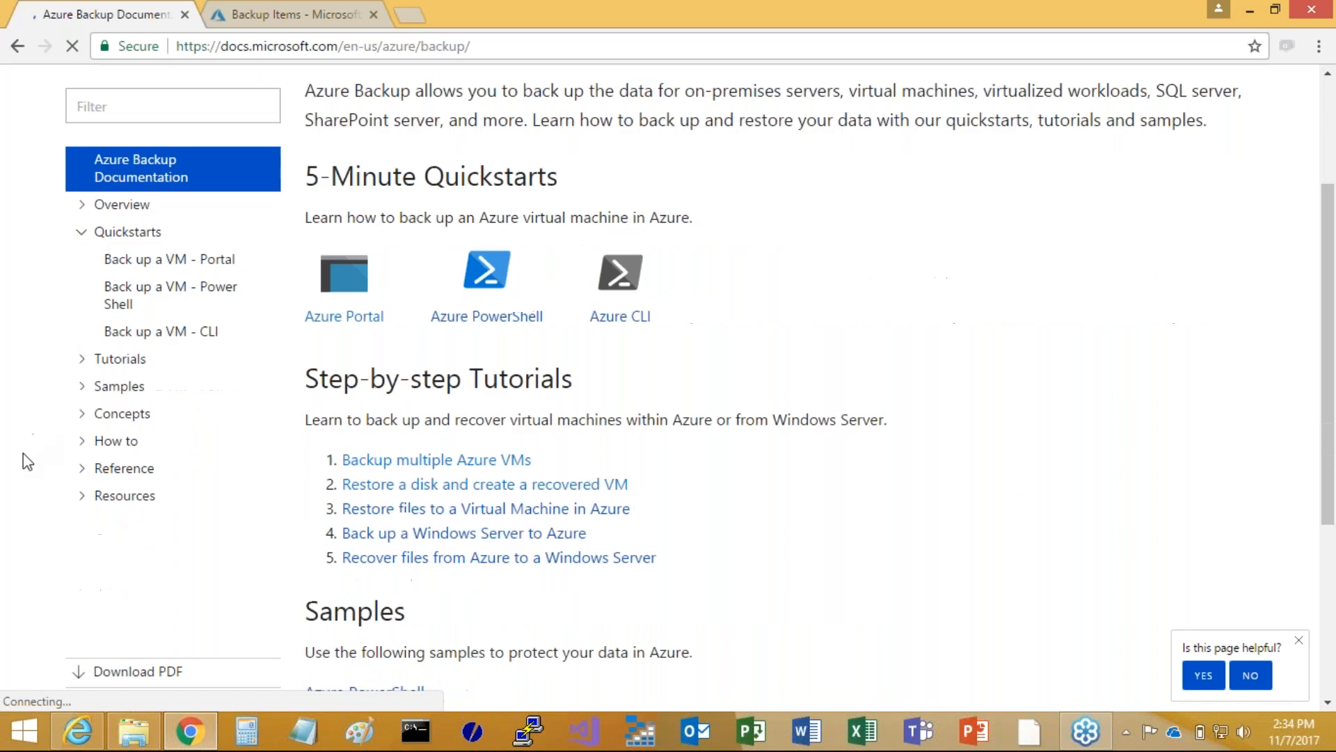
pyautogui.click(82, 446)
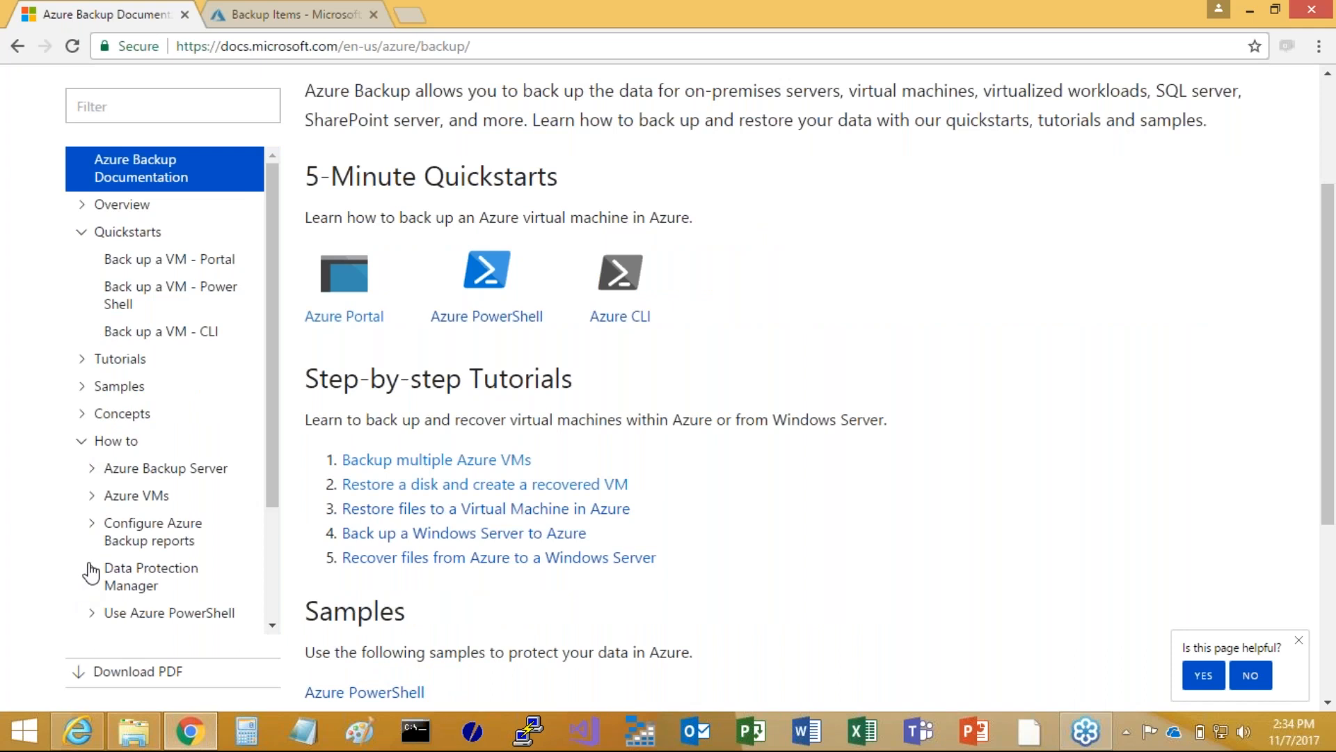
pyautogui.click(91, 471)
pyautogui.click(104, 567)
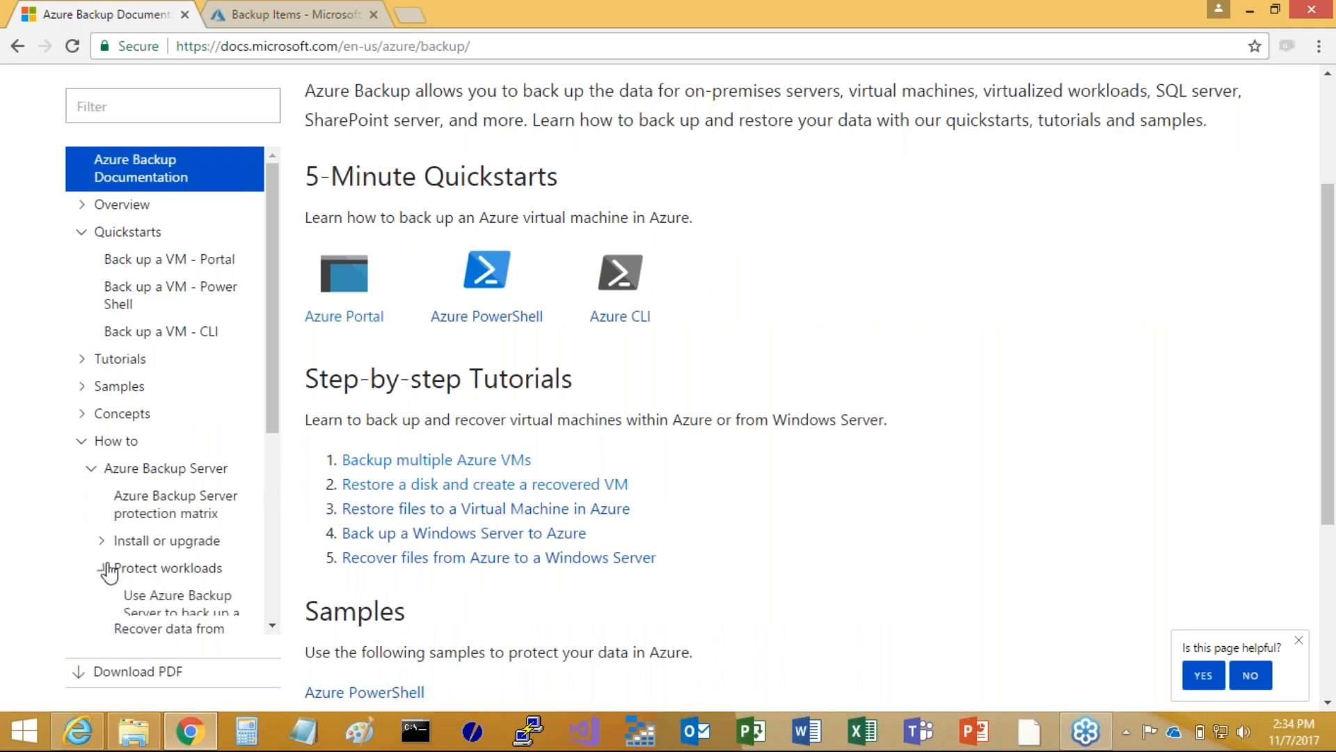
pyautogui.scroll(-5, 109, 572)
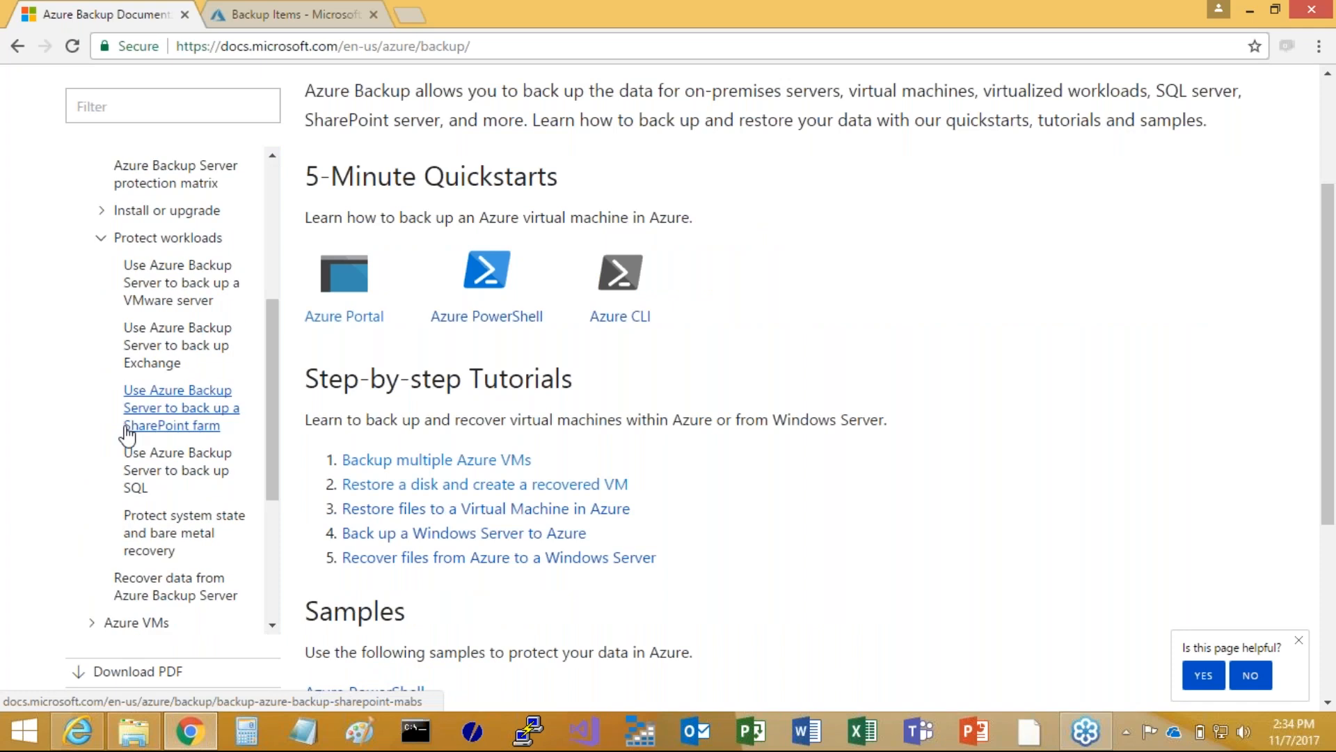
pyautogui.scroll(-1, 140, 453)
pyautogui.click(173, 471)
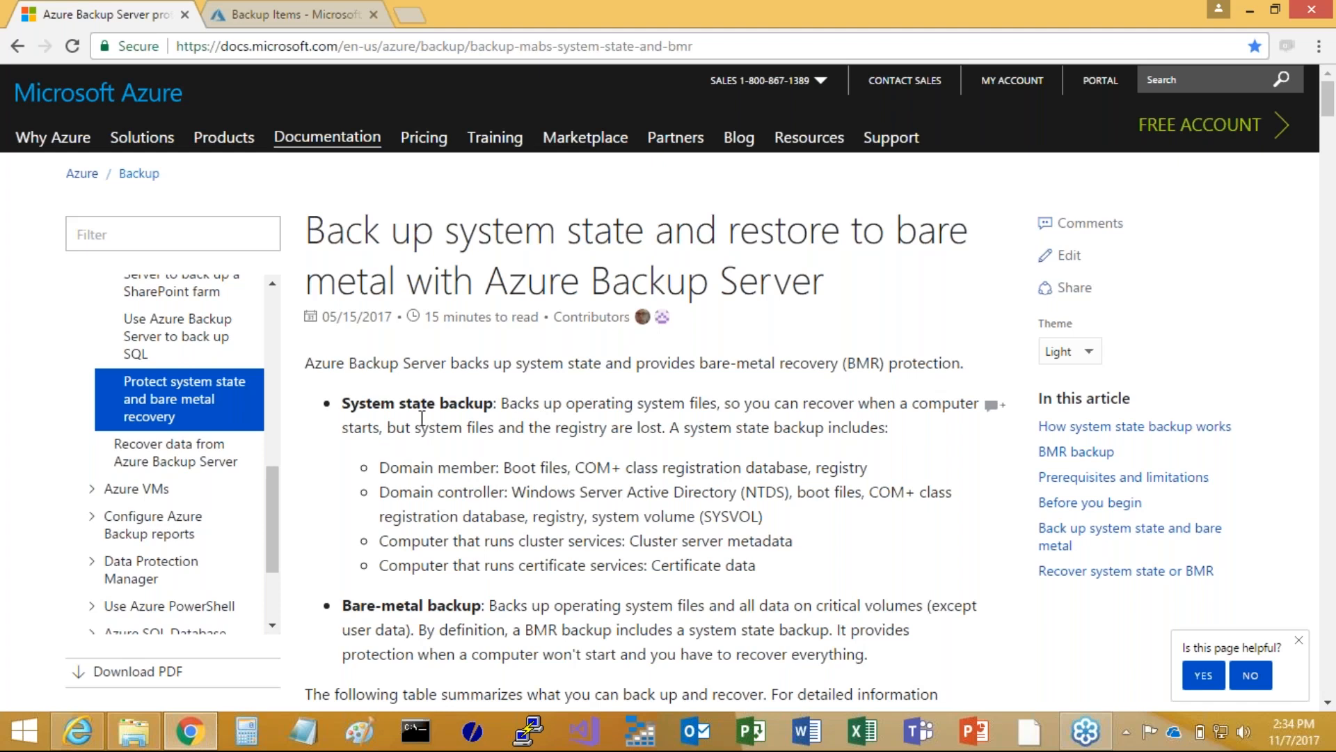
pyautogui.scroll(-1, 421, 415)
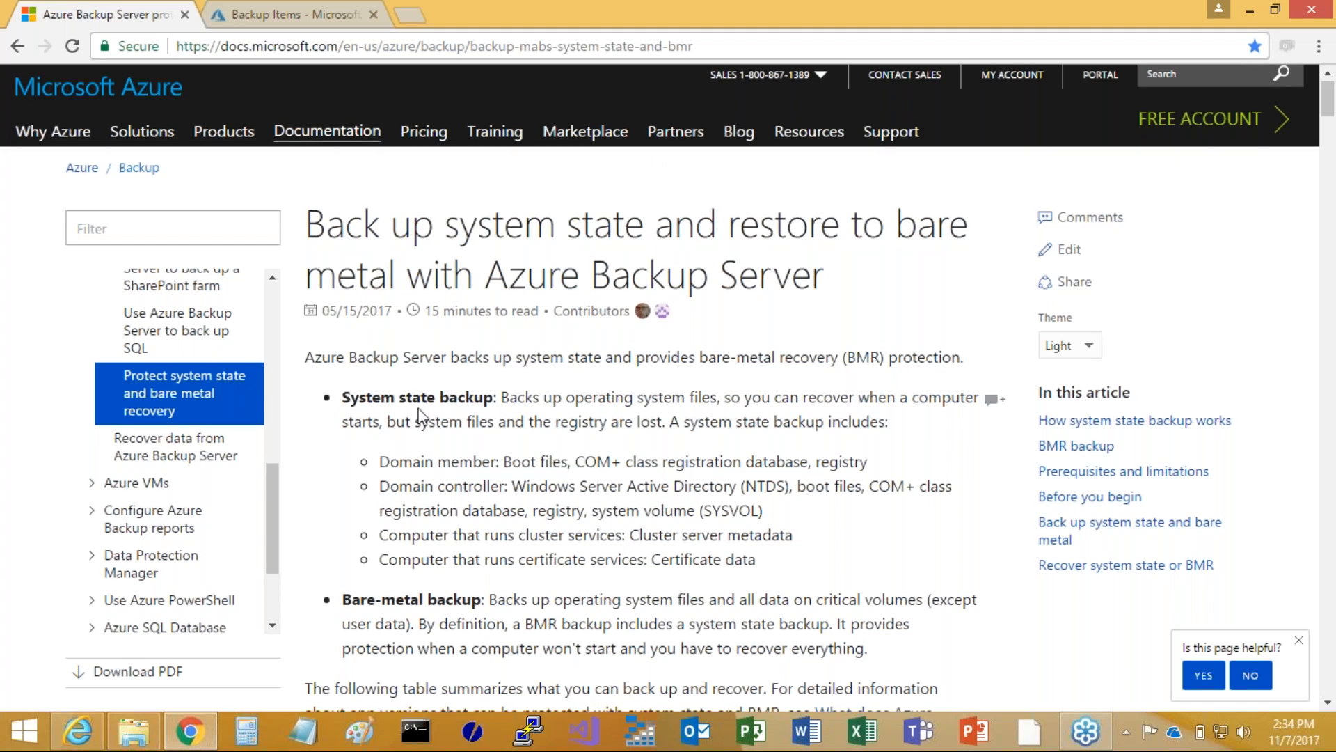
pyautogui.scroll(-3, 420, 415)
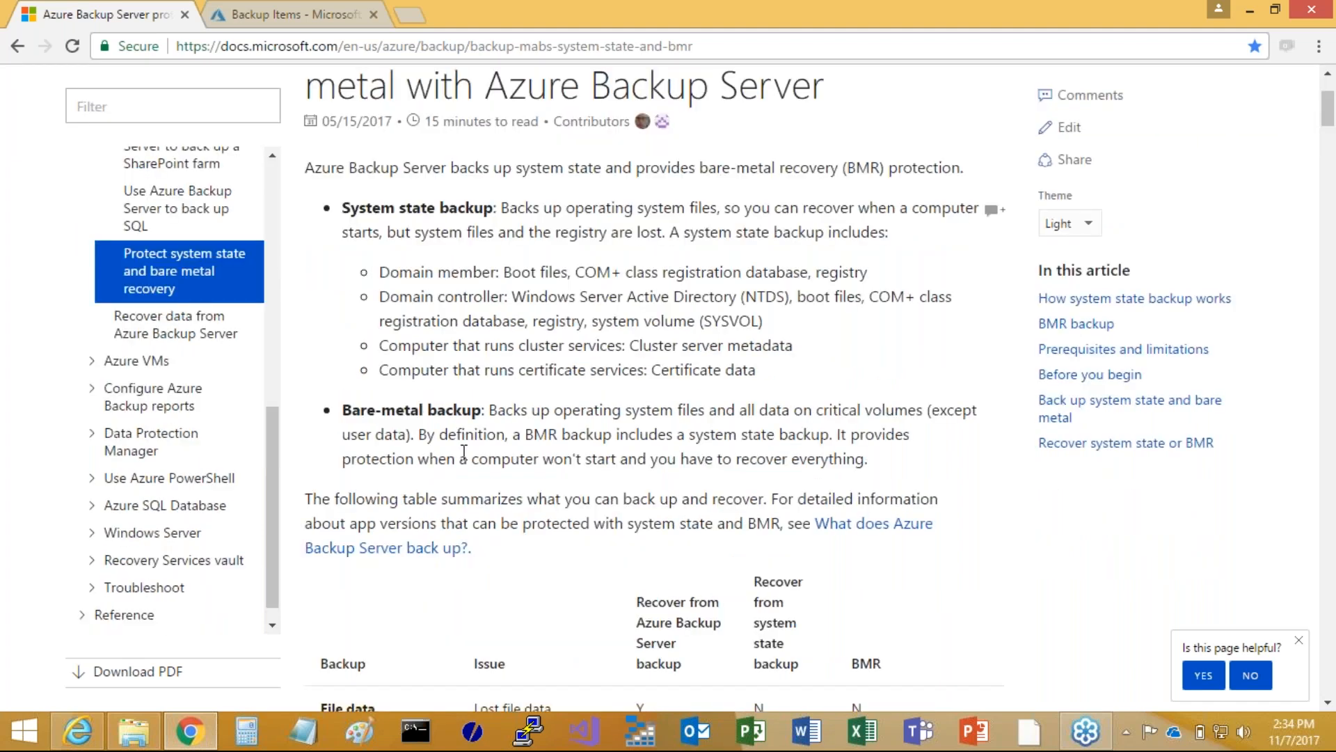
# Open the "What is Azure Backup?" article in the Overview section of the documentation
pyautogui.scroll(3, 463, 452)
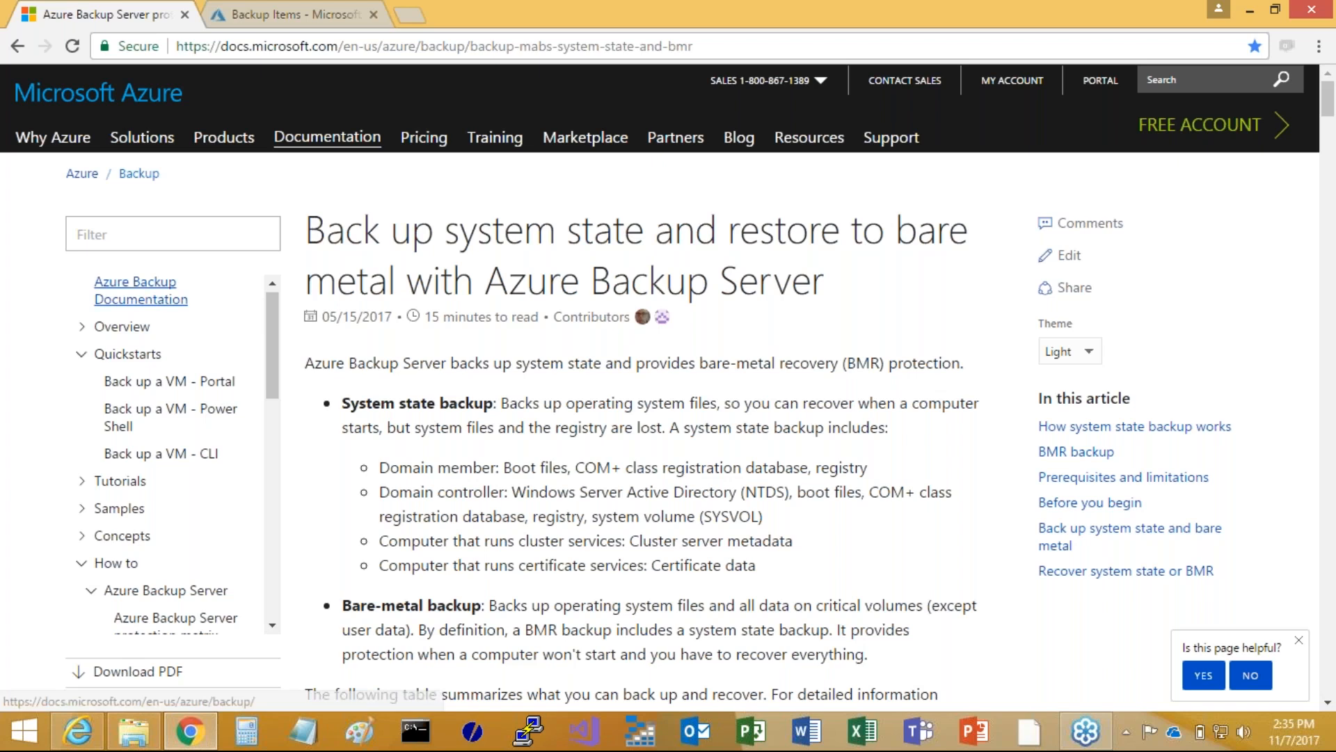
pyautogui.click(82, 326)
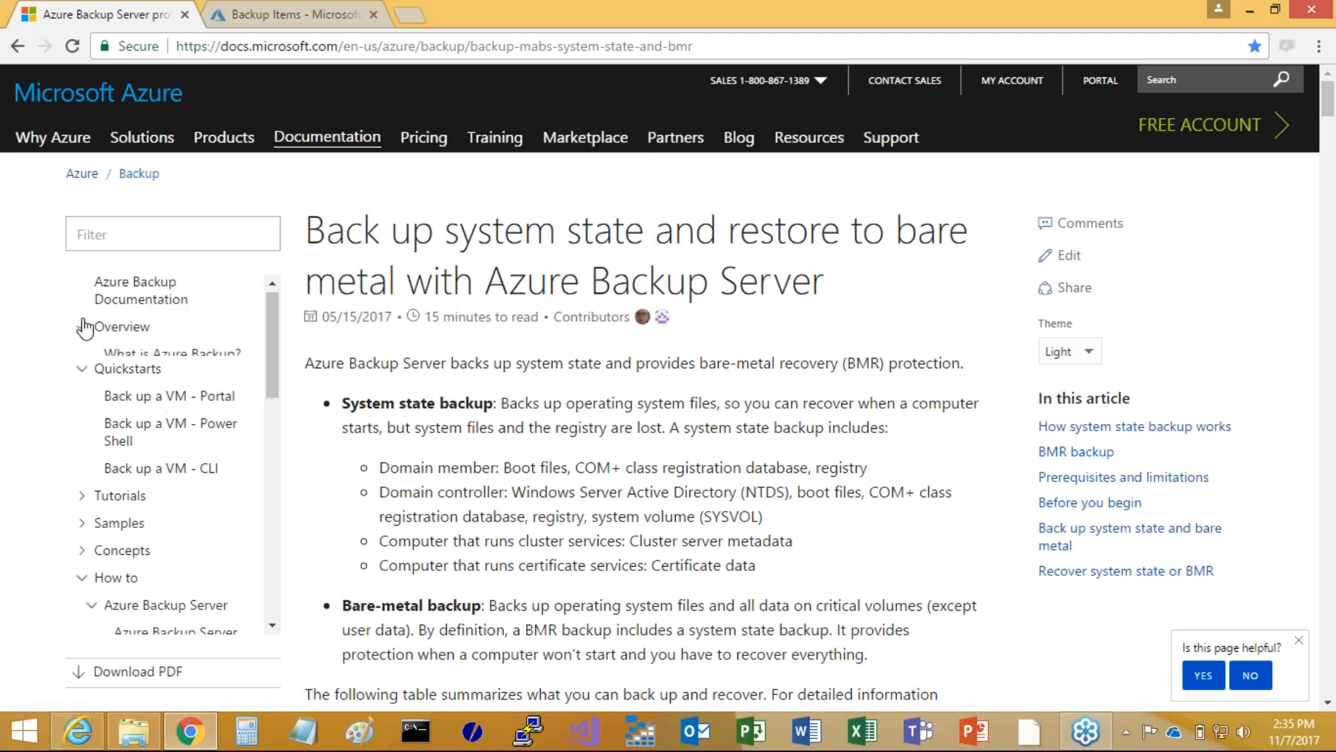
pyautogui.click(173, 354)
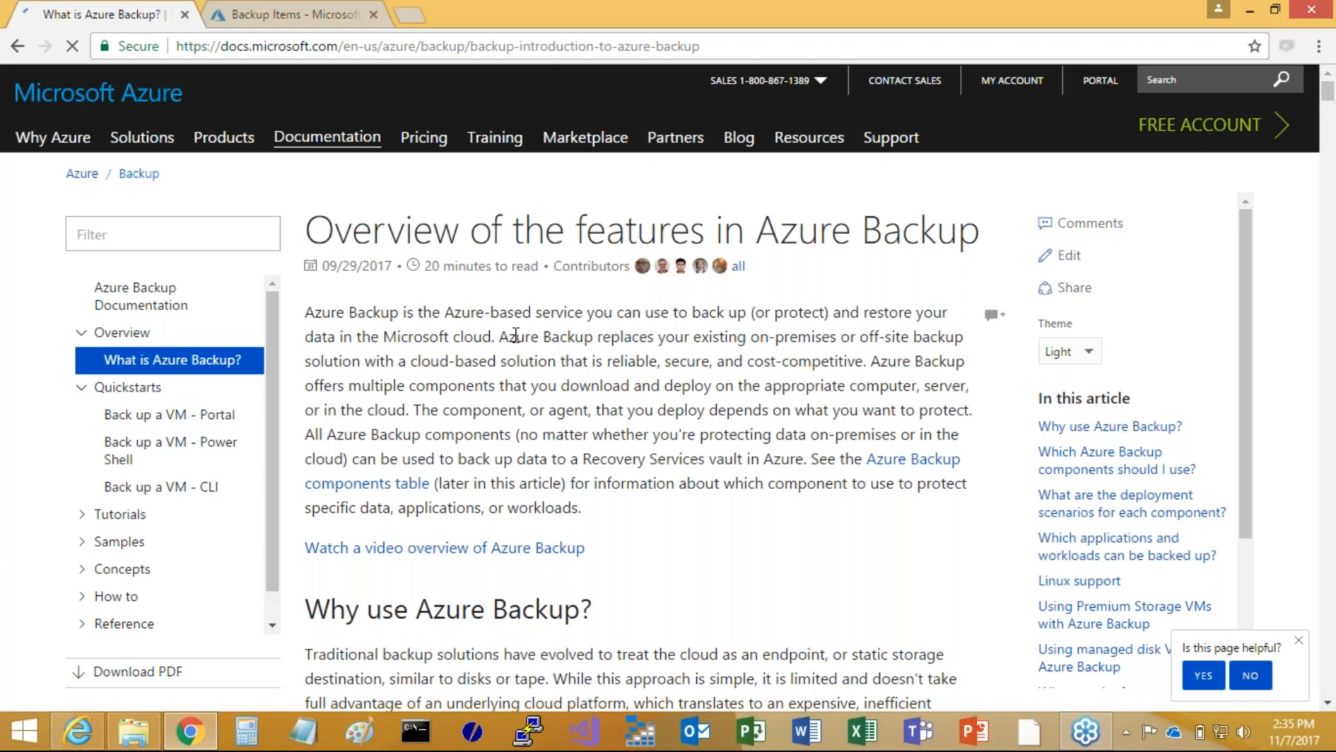
# Examine the Azure Backup feature overview, from its key benefits to the comparison of full, differential and incremental backups
pyautogui.scroll(-3, 714, 357)
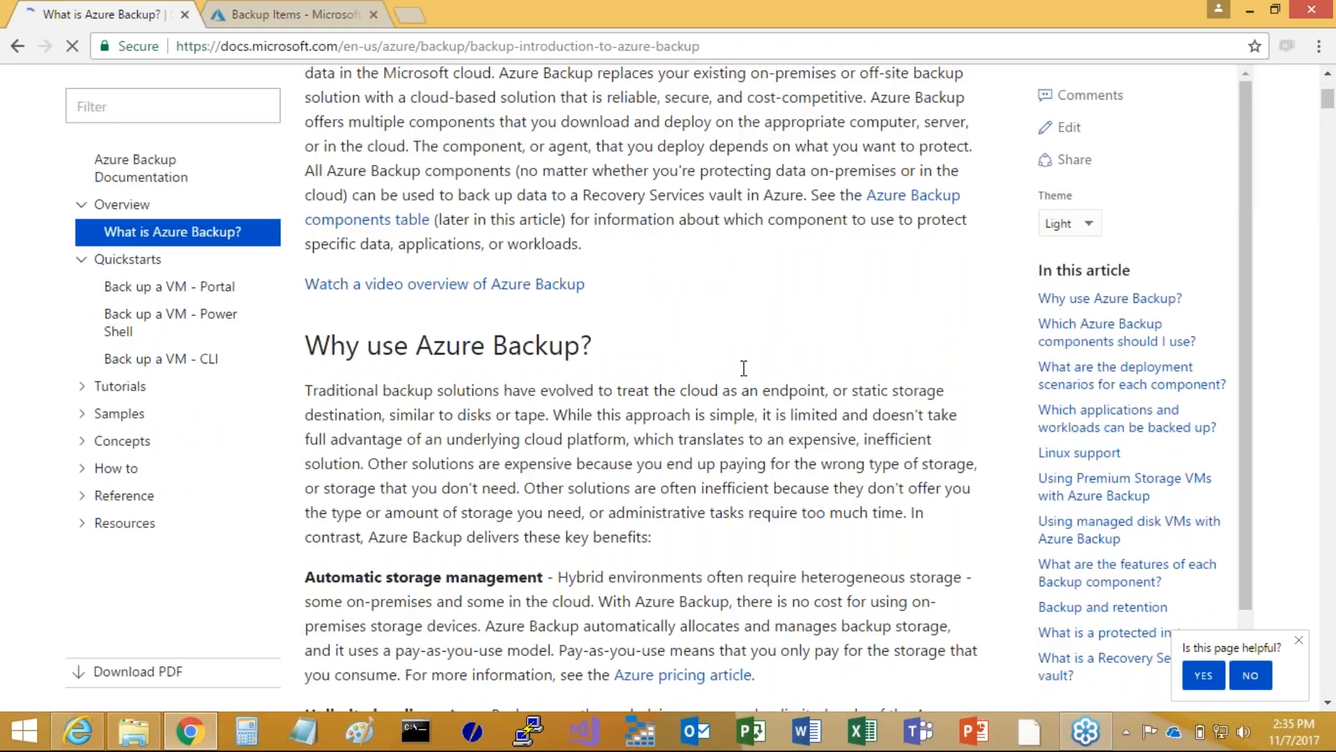
pyautogui.scroll(-2, 743, 368)
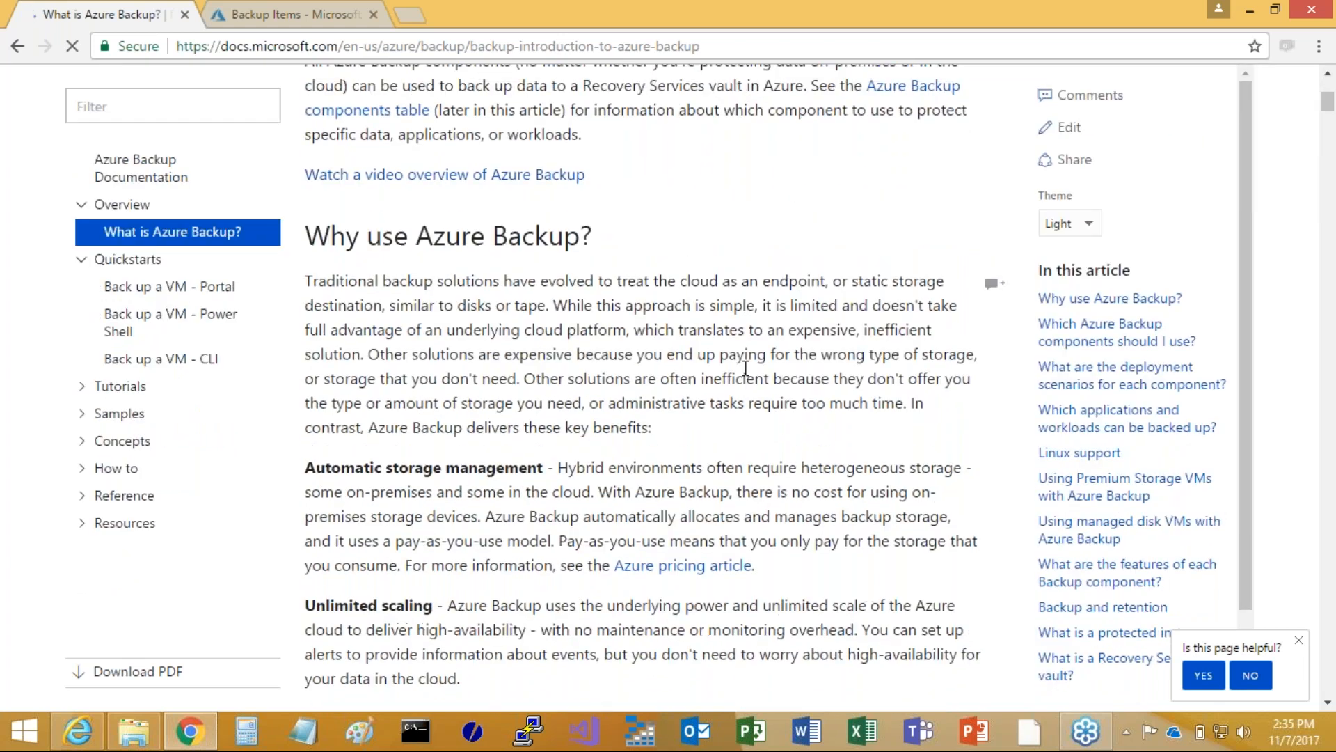
pyautogui.scroll(-8, 745, 368)
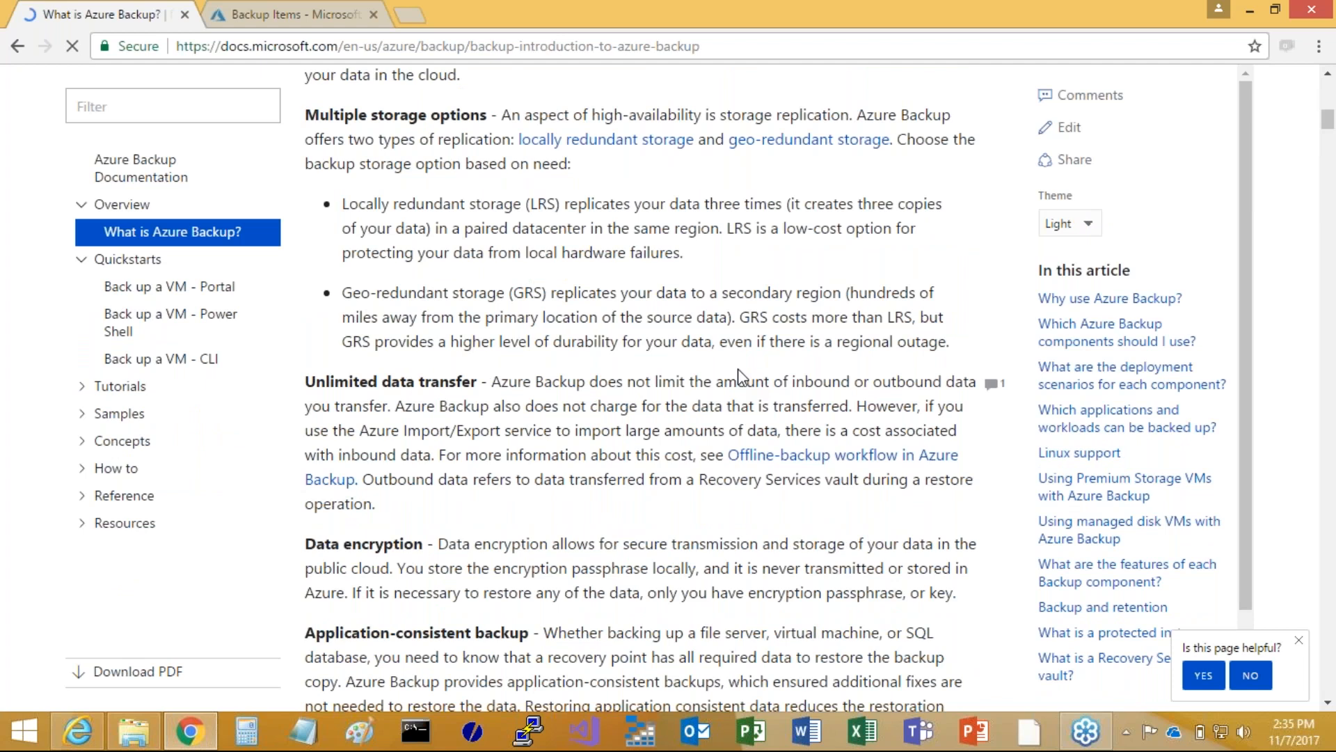
pyautogui.scroll(-7, 743, 376)
pyautogui.scroll(-20, 719, 398)
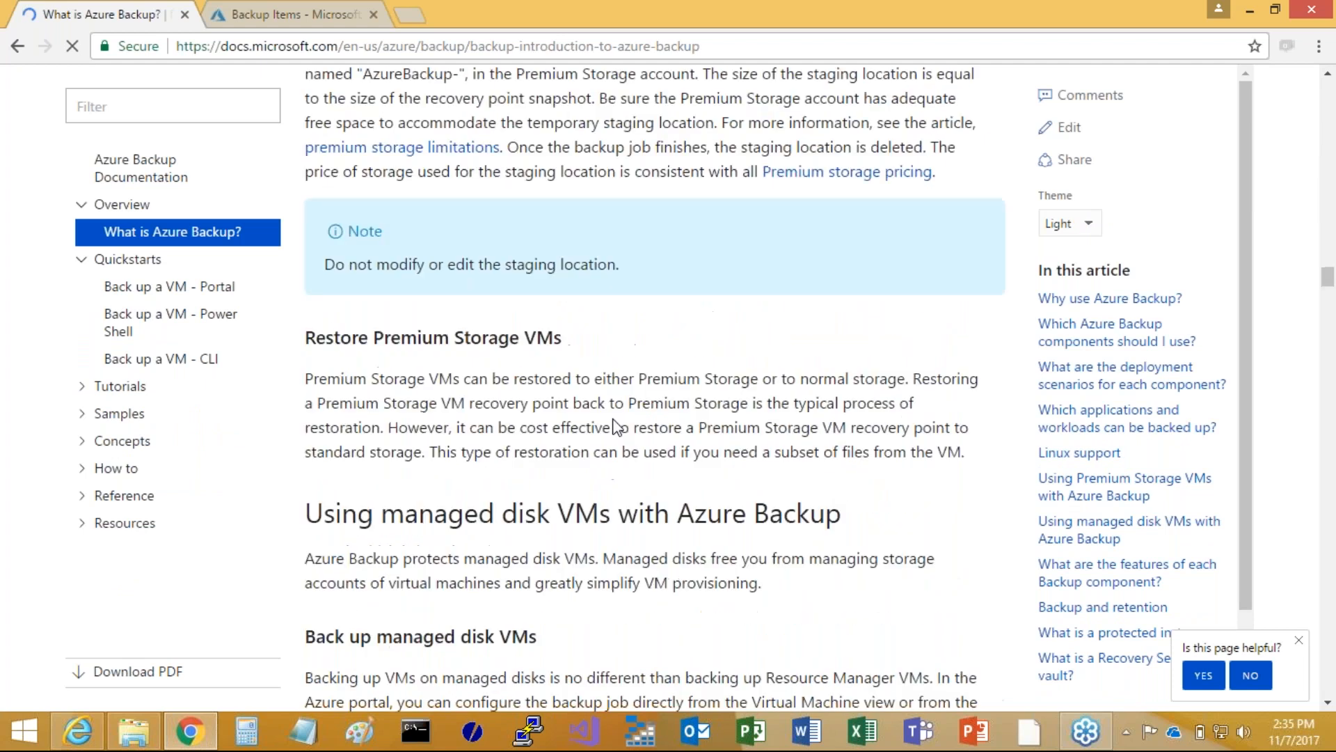
pyautogui.scroll(-8, 624, 445)
pyautogui.scroll(-9, 623, 446)
pyautogui.scroll(7, 622, 420)
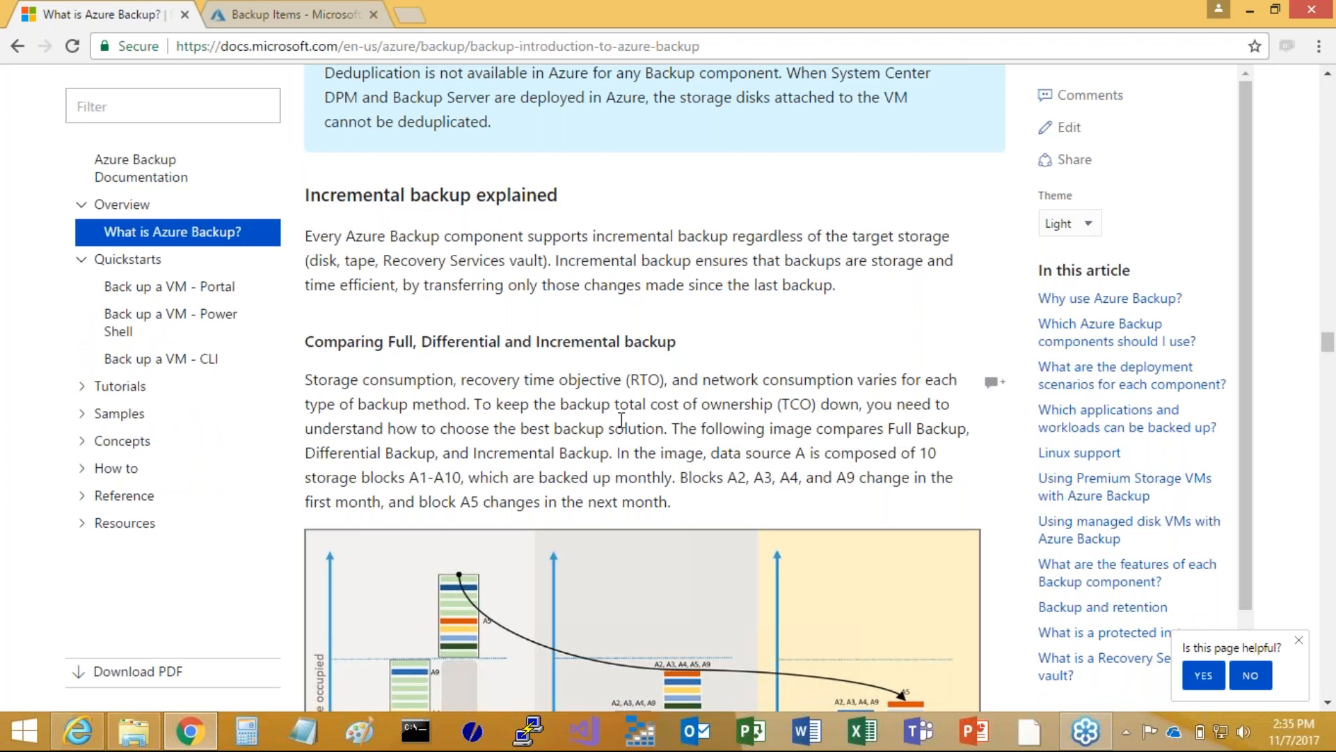
pyautogui.scroll(-4, 621, 419)
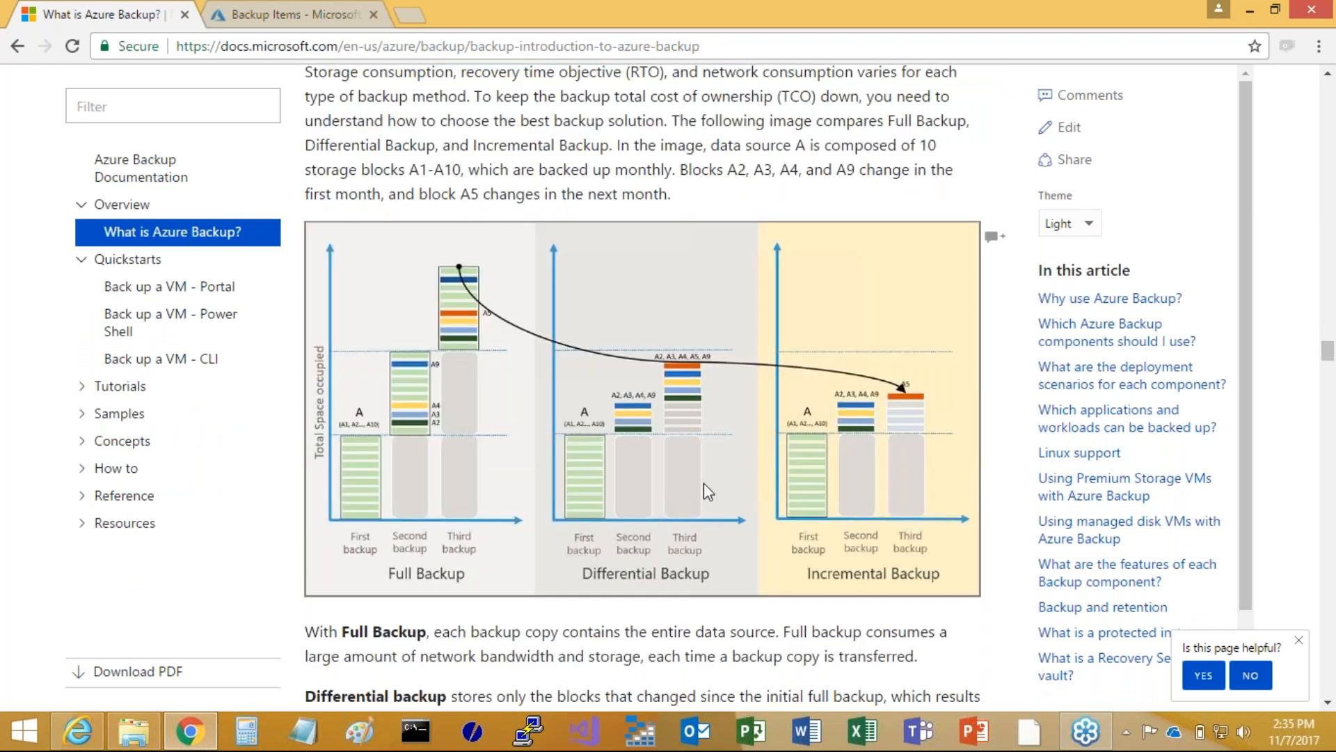
pyautogui.scroll(-4, 704, 483)
pyautogui.scroll(-1, 698, 487)
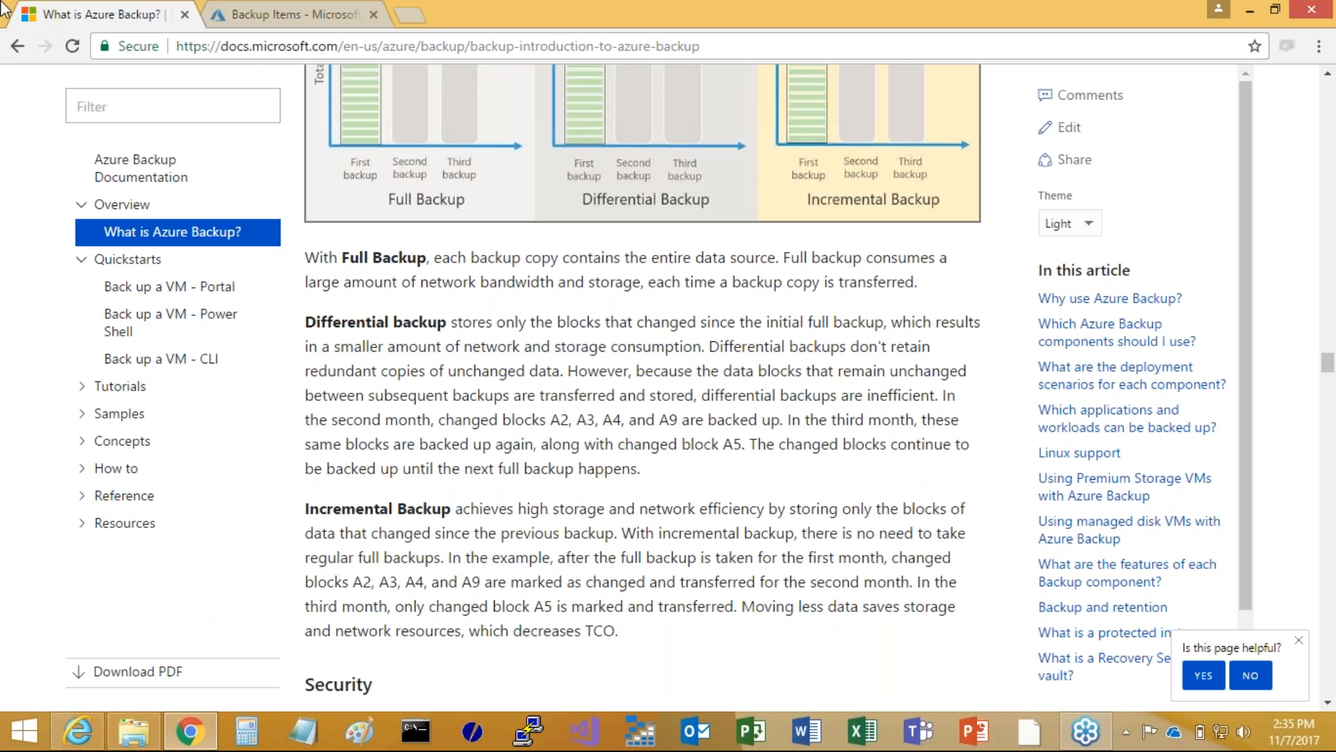
# Return to the Azure portal and list all Recovery Services vaults
pyautogui.click(326, 15)
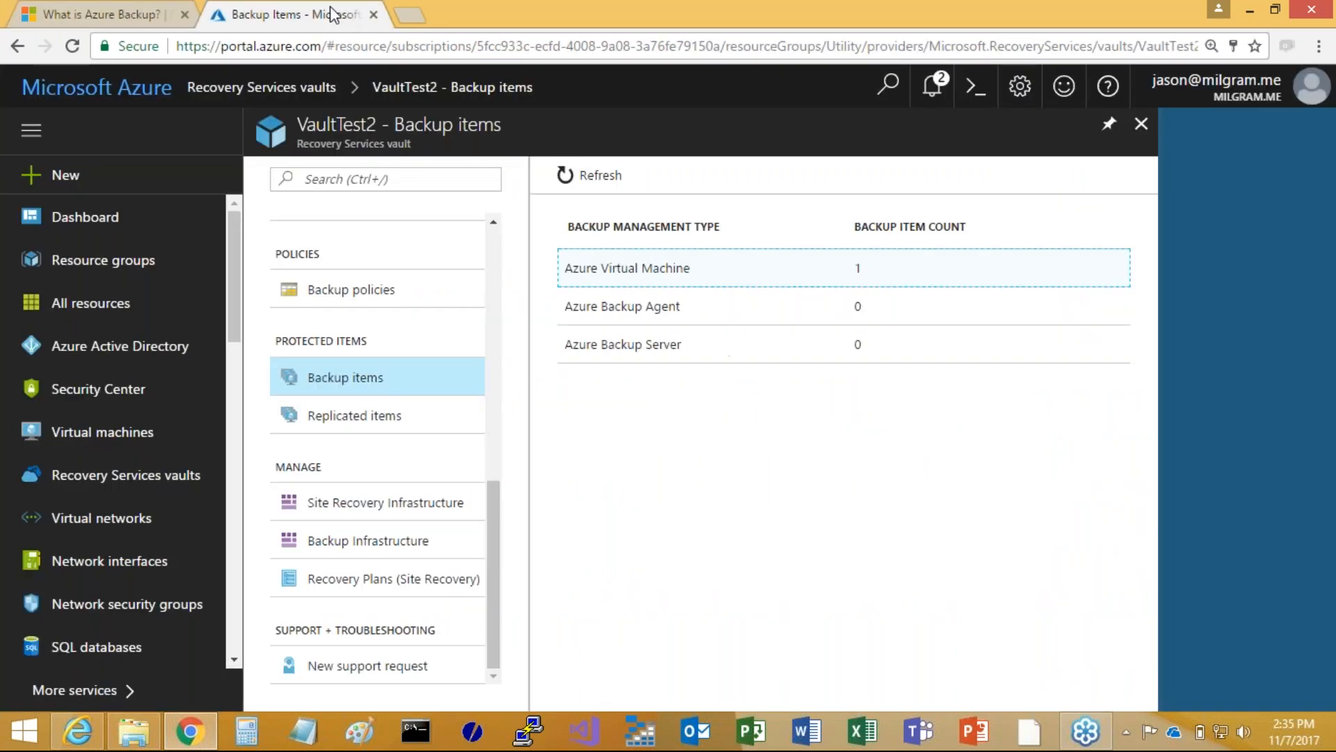
pyautogui.click(69, 478)
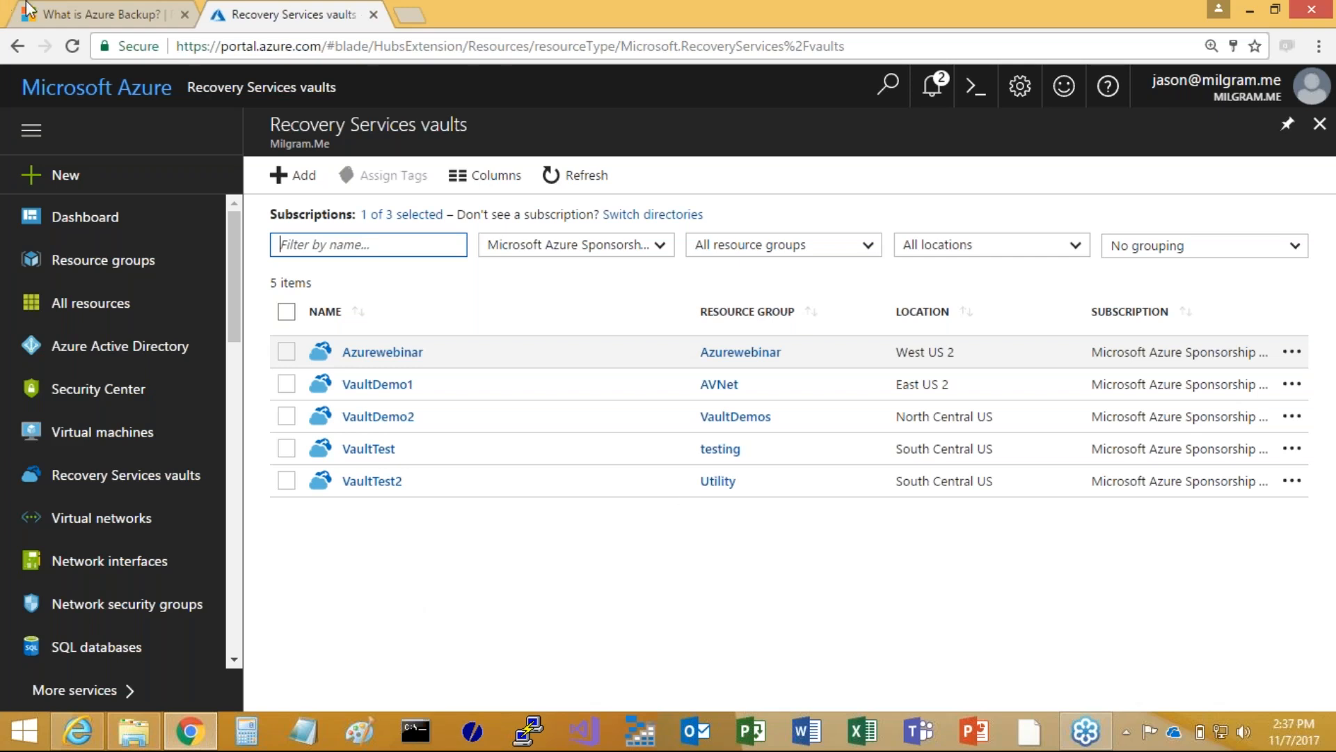
# Switch back to the Azure documentation site and open the Azure Backup product page from the Storage products
pyautogui.click(99, 24)
pyautogui.scroll(10, 640, 383)
pyautogui.scroll(1, 654, 388)
pyautogui.click(1040, 522)
pyautogui.press('Home')
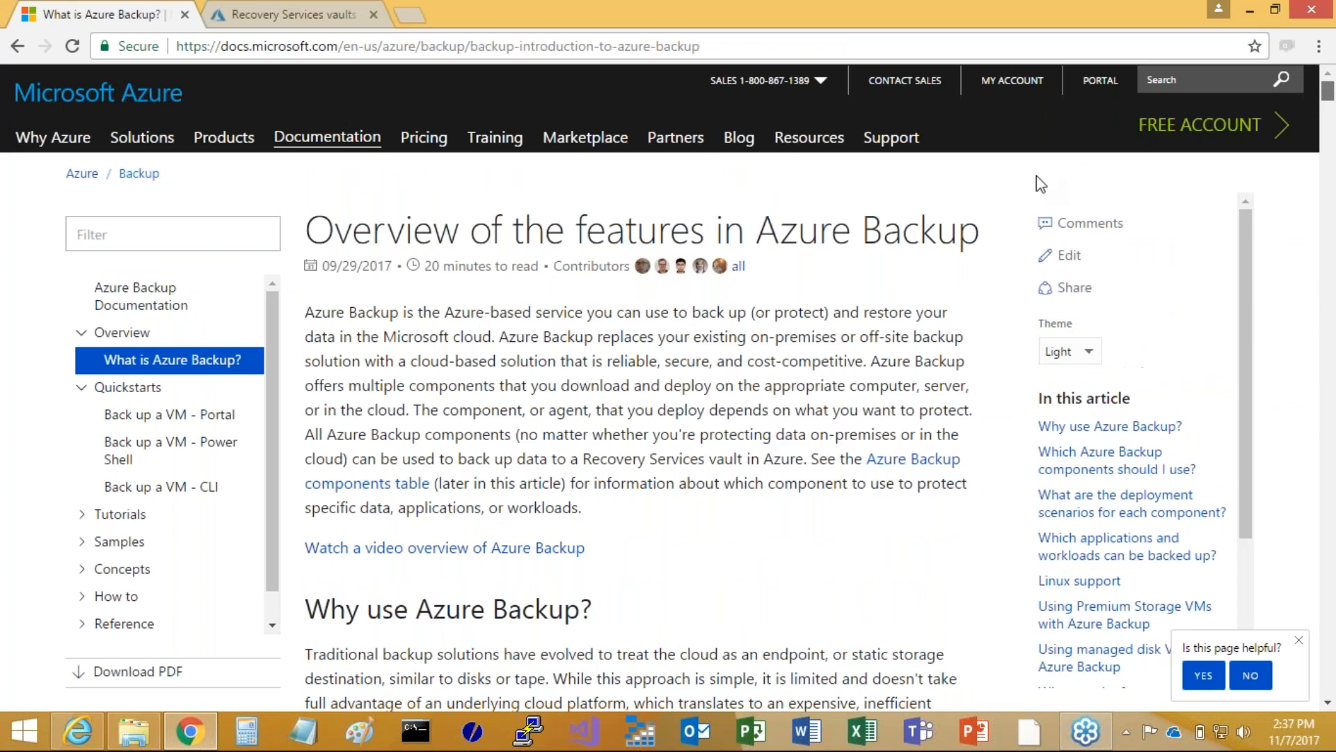
pyautogui.click(206, 139)
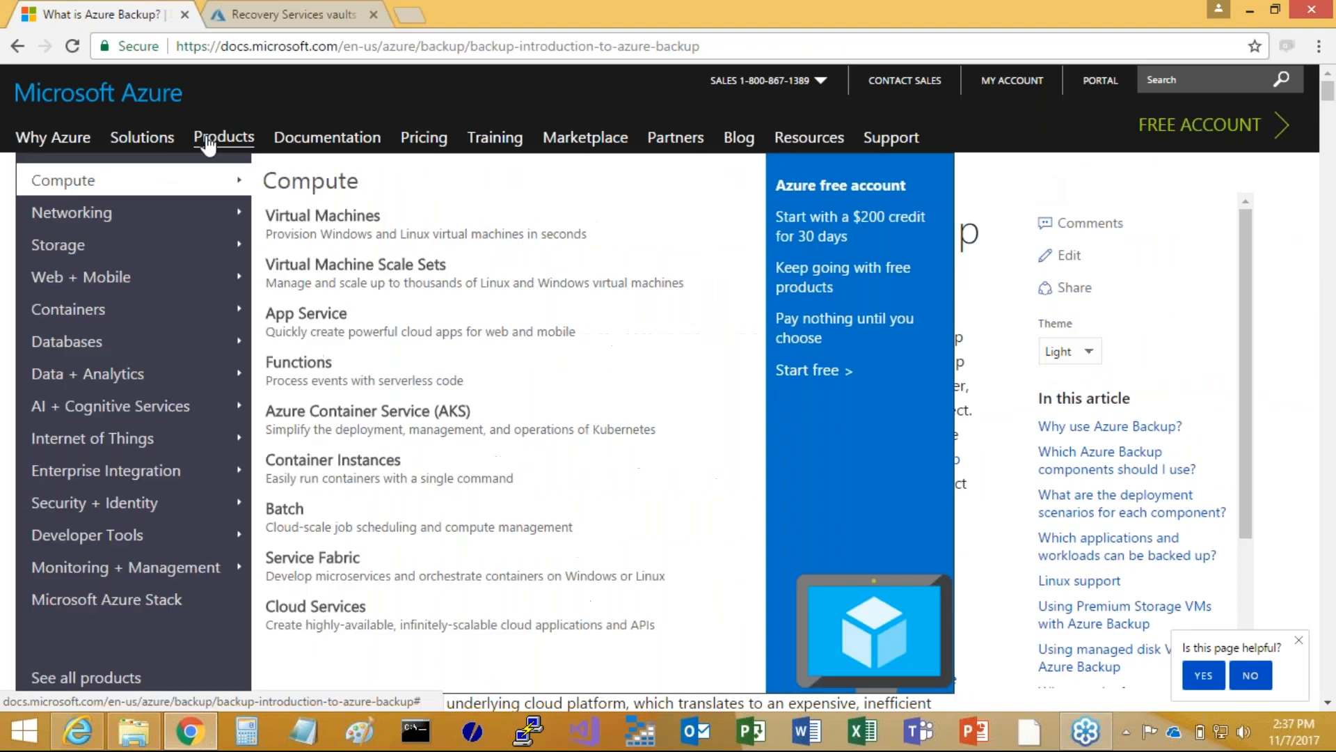
pyautogui.click(61, 251)
pyautogui.click(275, 576)
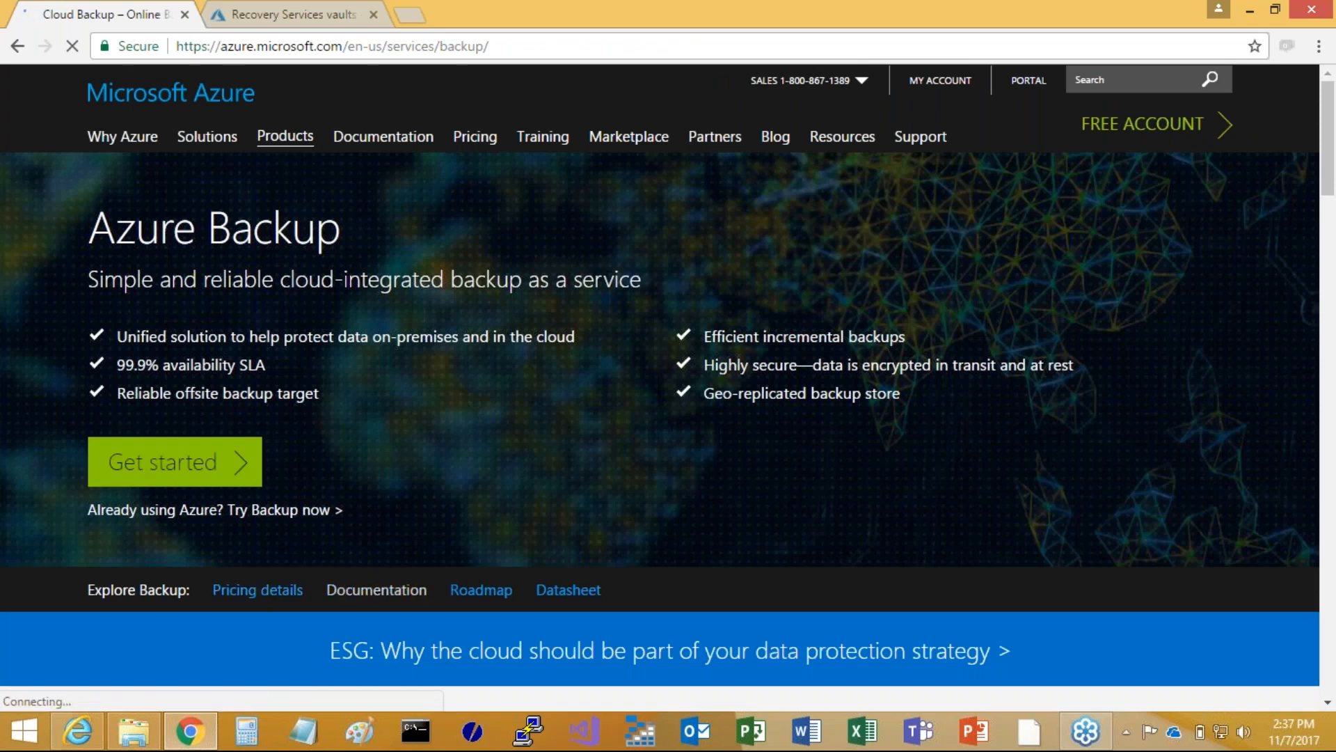
# Open the Azure Backup pricing details and examine the monthly price for each instance size
pyautogui.scroll(-1, 416, 435)
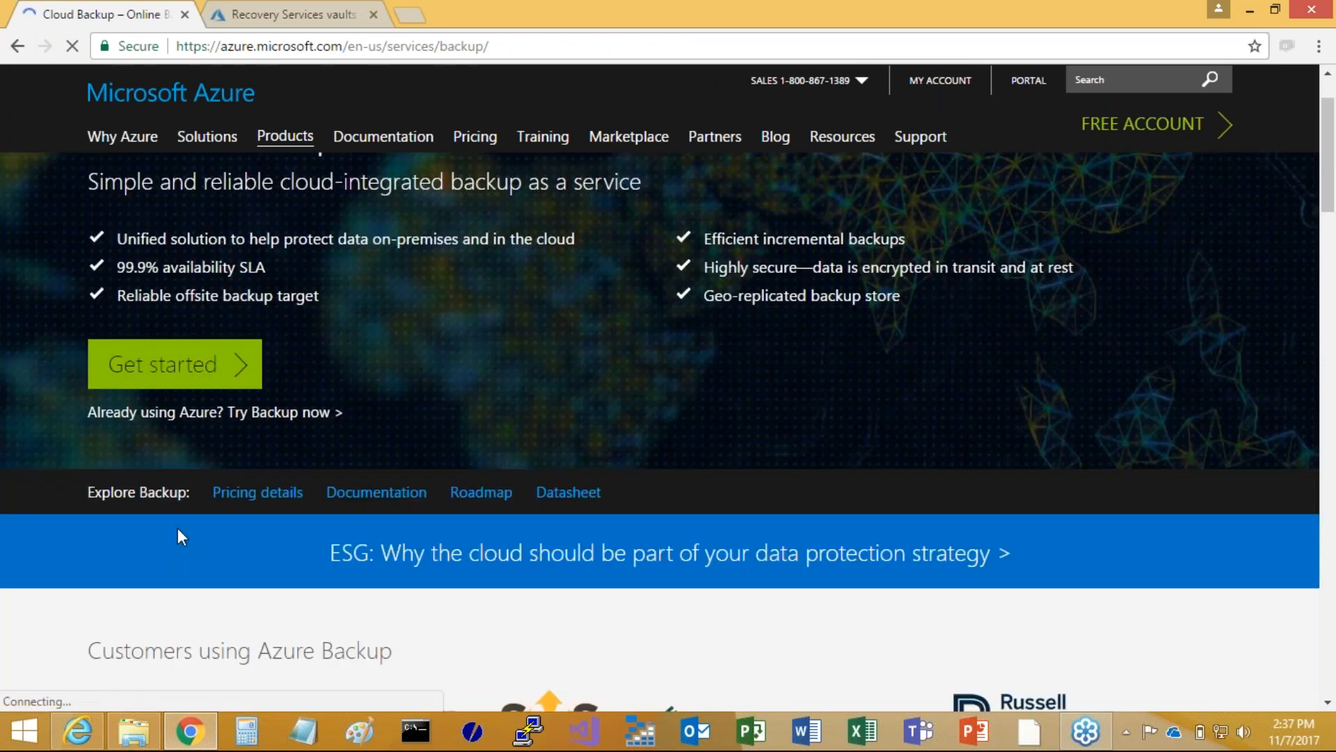
pyautogui.click(245, 497)
pyautogui.scroll(-3, 540, 572)
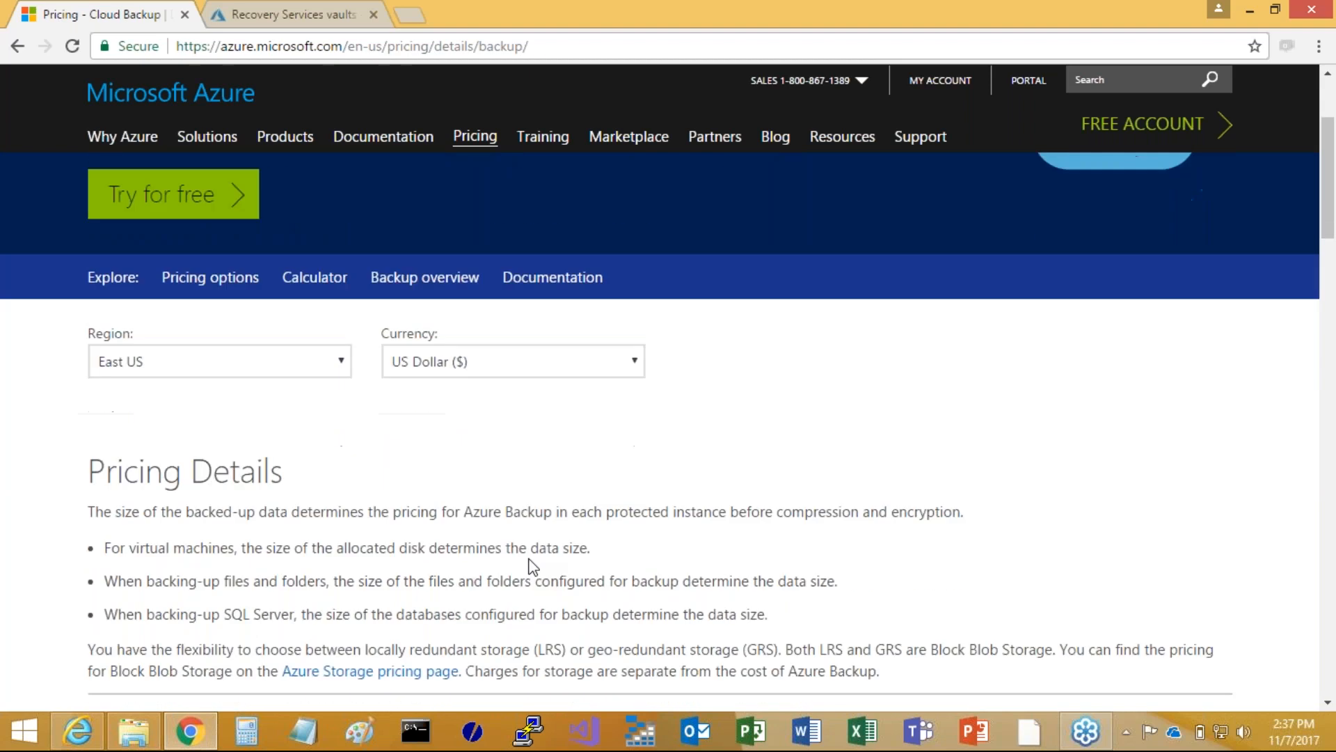
pyautogui.scroll(-5, 332, 521)
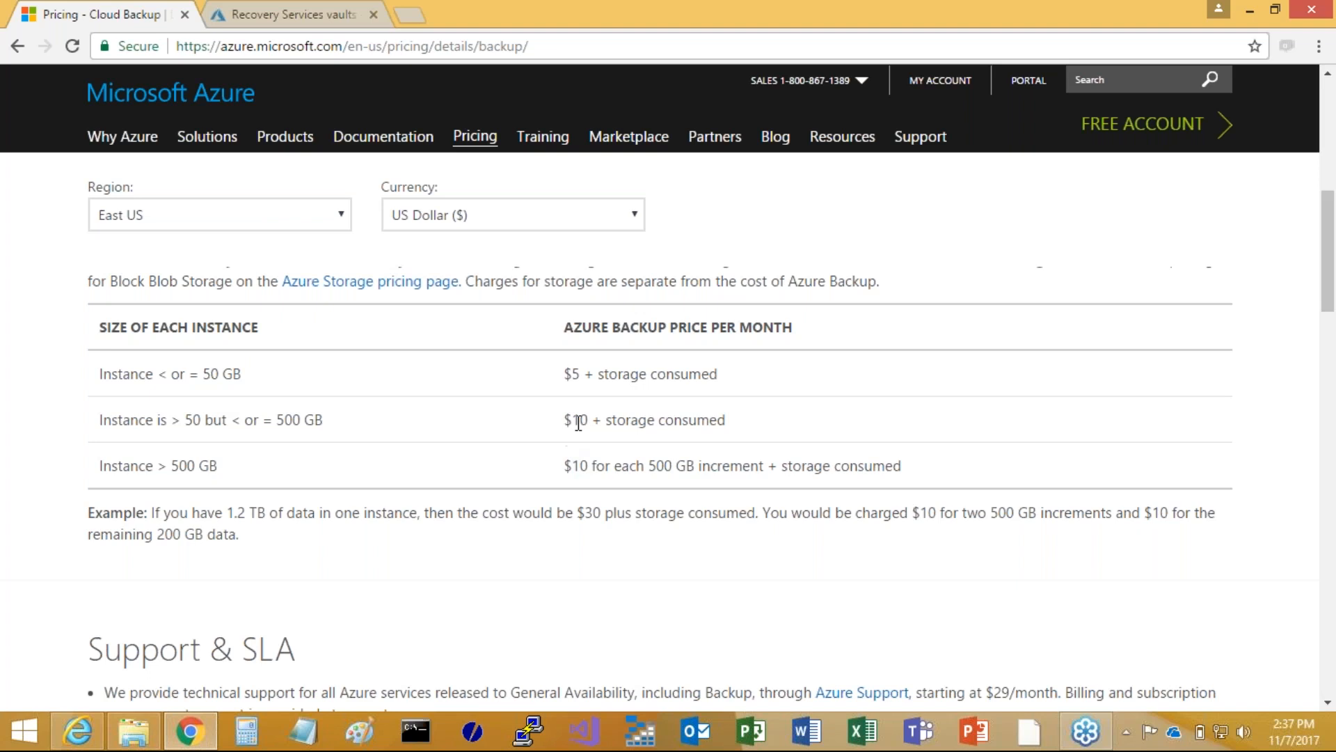
pyautogui.moveTo(604, 420); pyautogui.dragTo(726, 420)
pyautogui.click(456, 422)
# Open the Site Recovery product page from the Storage products and go to its pricing details
pyautogui.scroll(2, 178, 391)
pyautogui.scroll(5, 179, 396)
pyautogui.moveTo(285, 148)
pyautogui.click(382, 630)
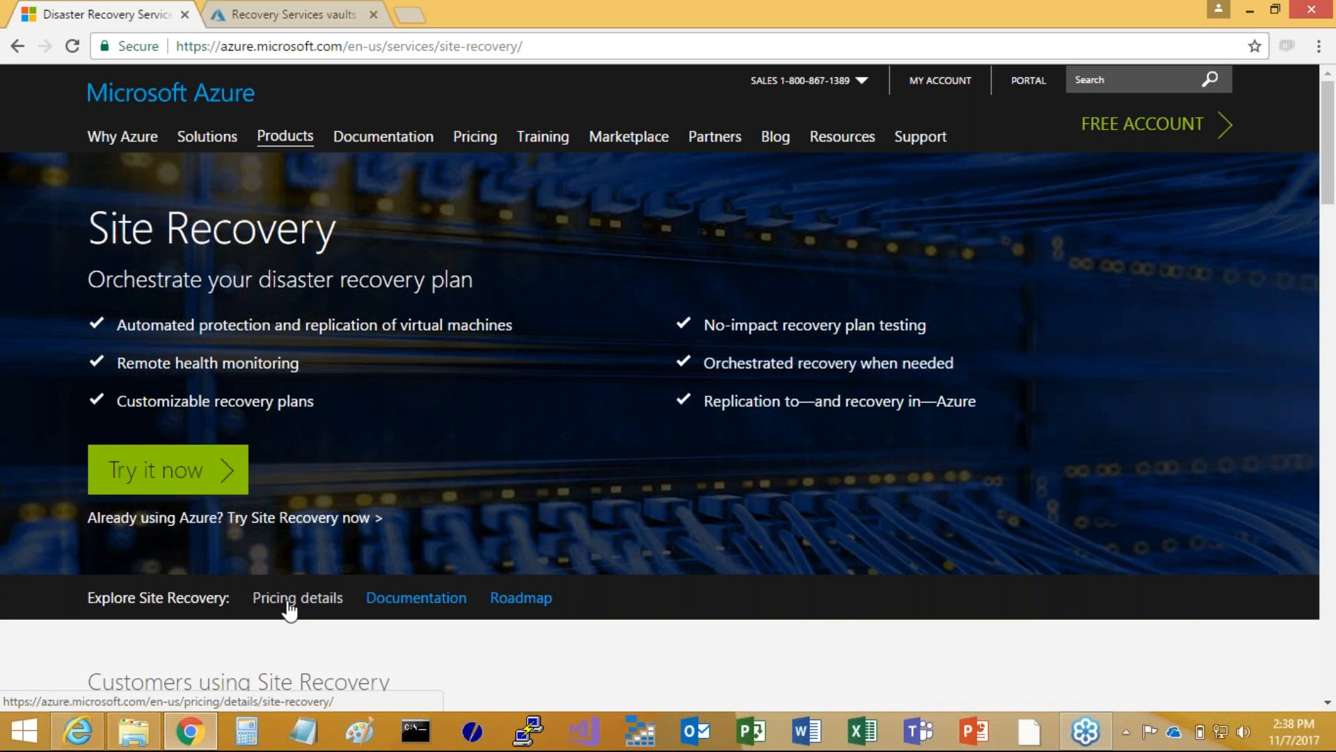
pyautogui.click(289, 610)
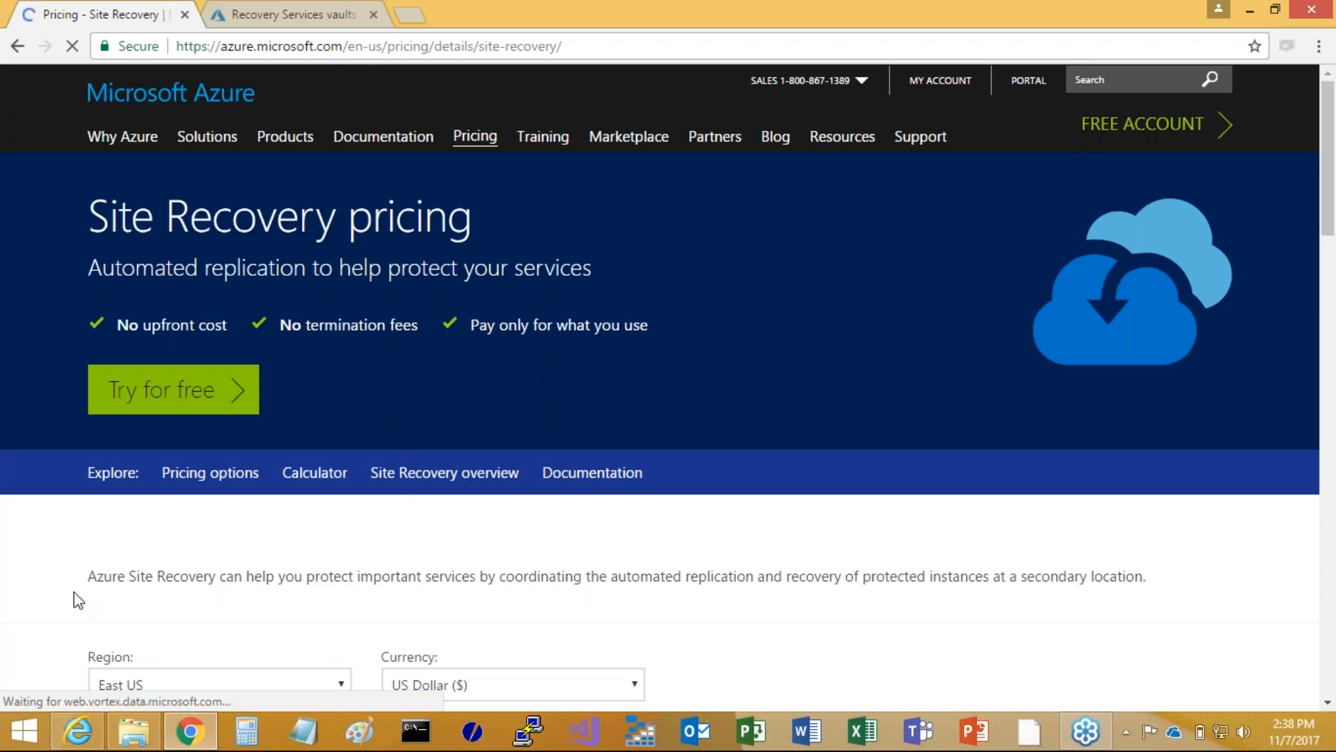
# Review the Site Recovery price table for customer owned sites and Azure, and return to the portal's Recovery Services vaults list
pyautogui.scroll(-2, 70, 599)
pyautogui.scroll(-2, 56, 596)
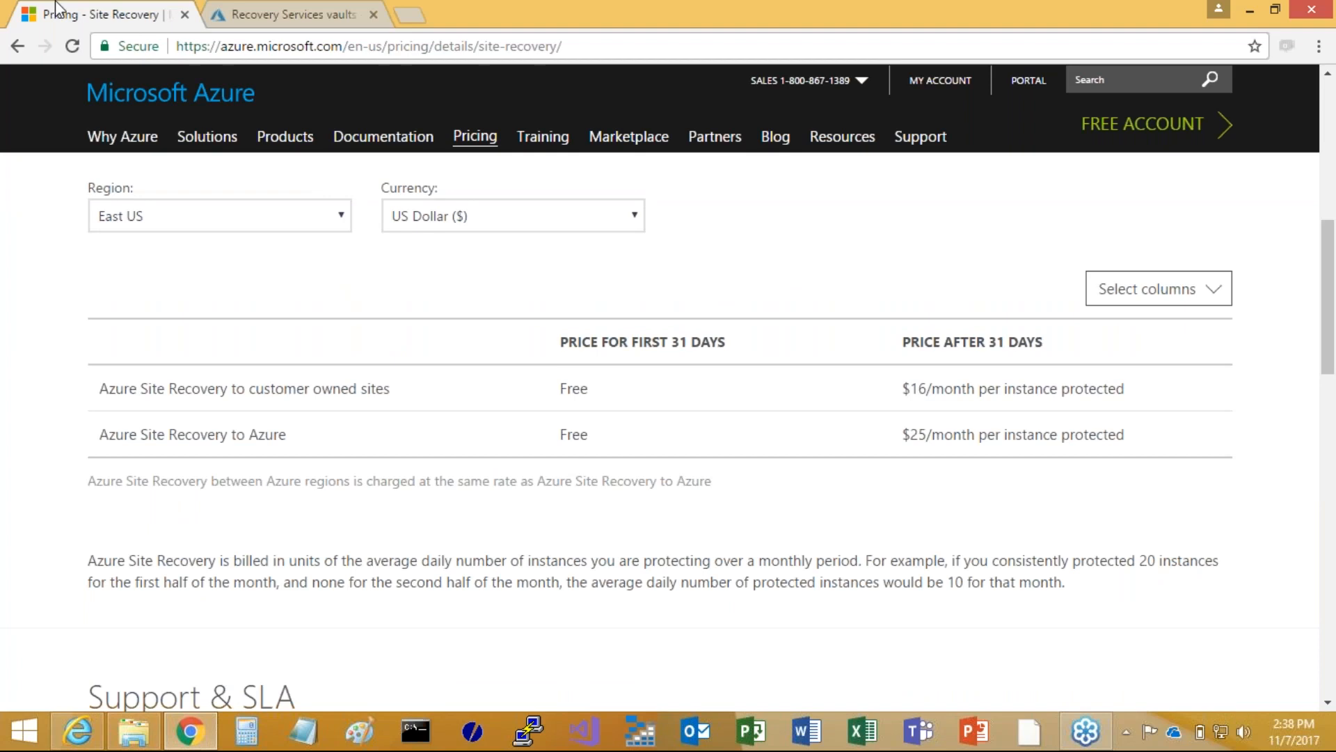
pyautogui.click(285, 16)
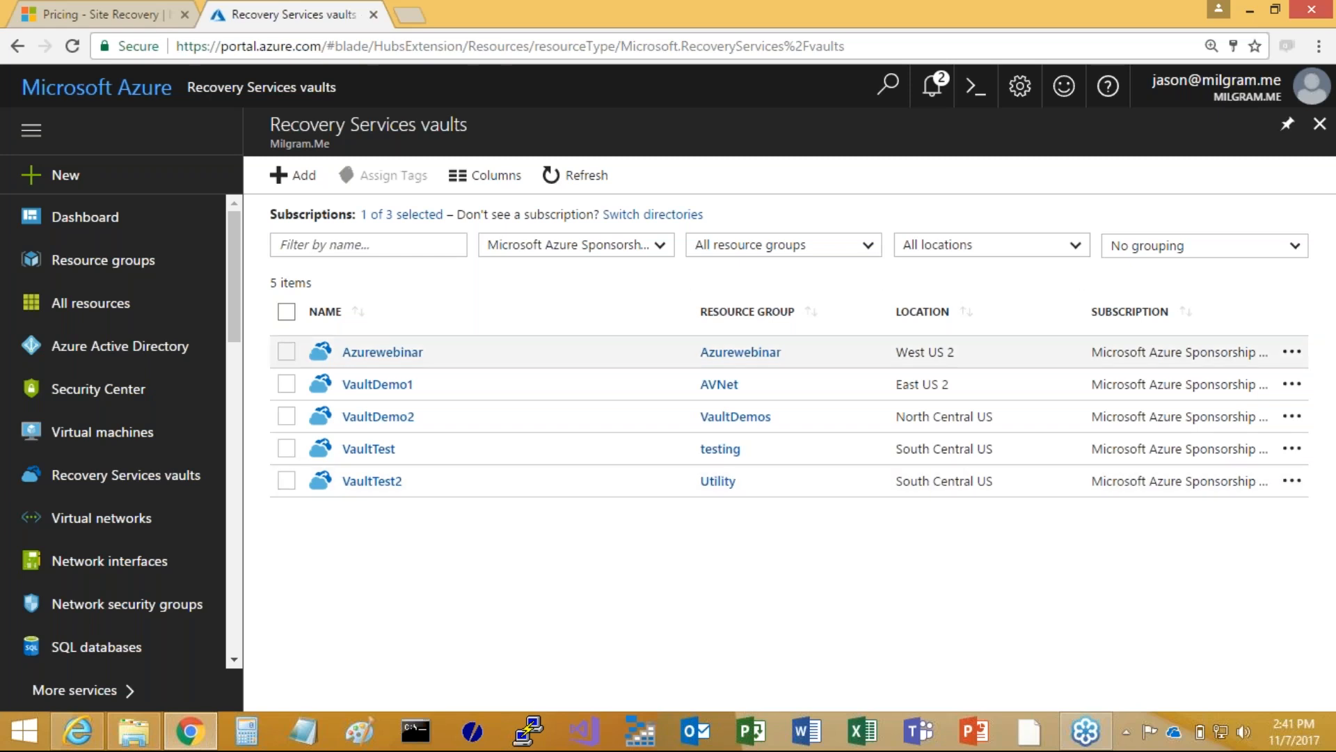
# Open Site Recovery in the Azurewebinar vault and start configuring the source for replicating an application
pyautogui.click(381, 357)
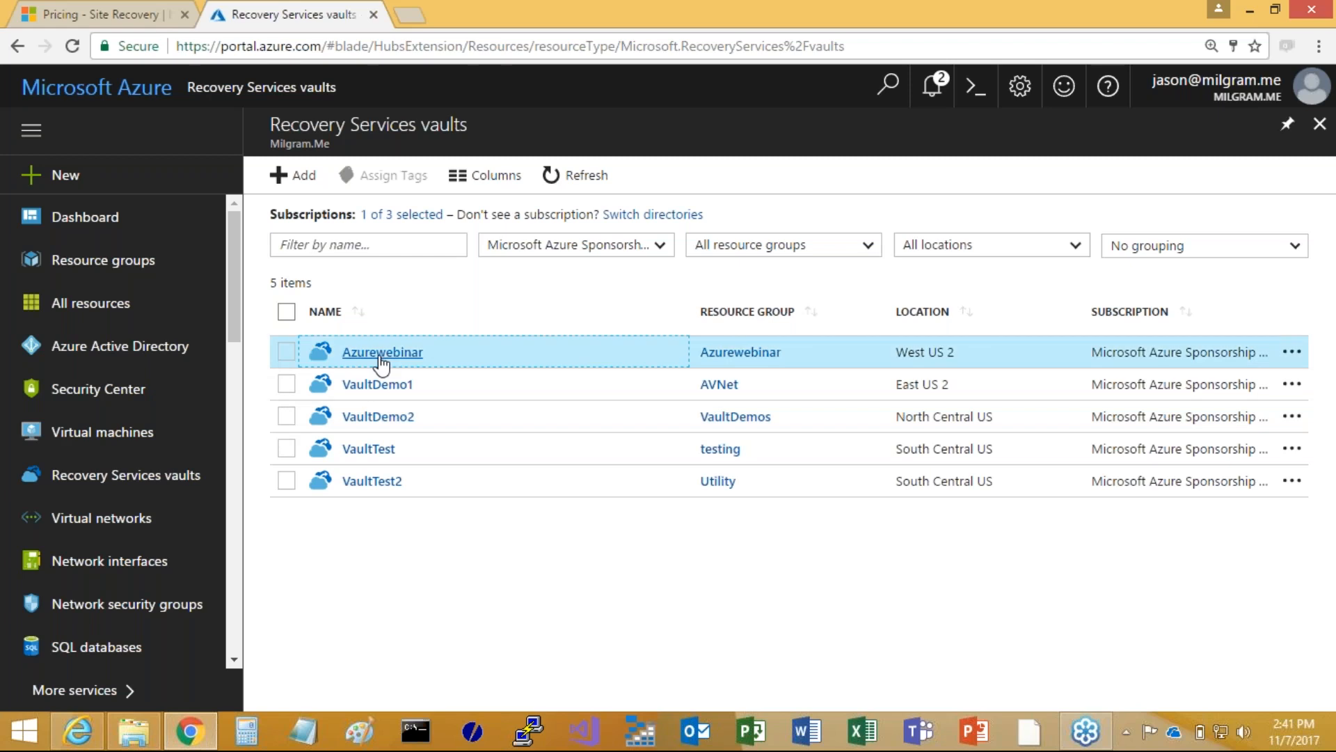
pyautogui.click(382, 352)
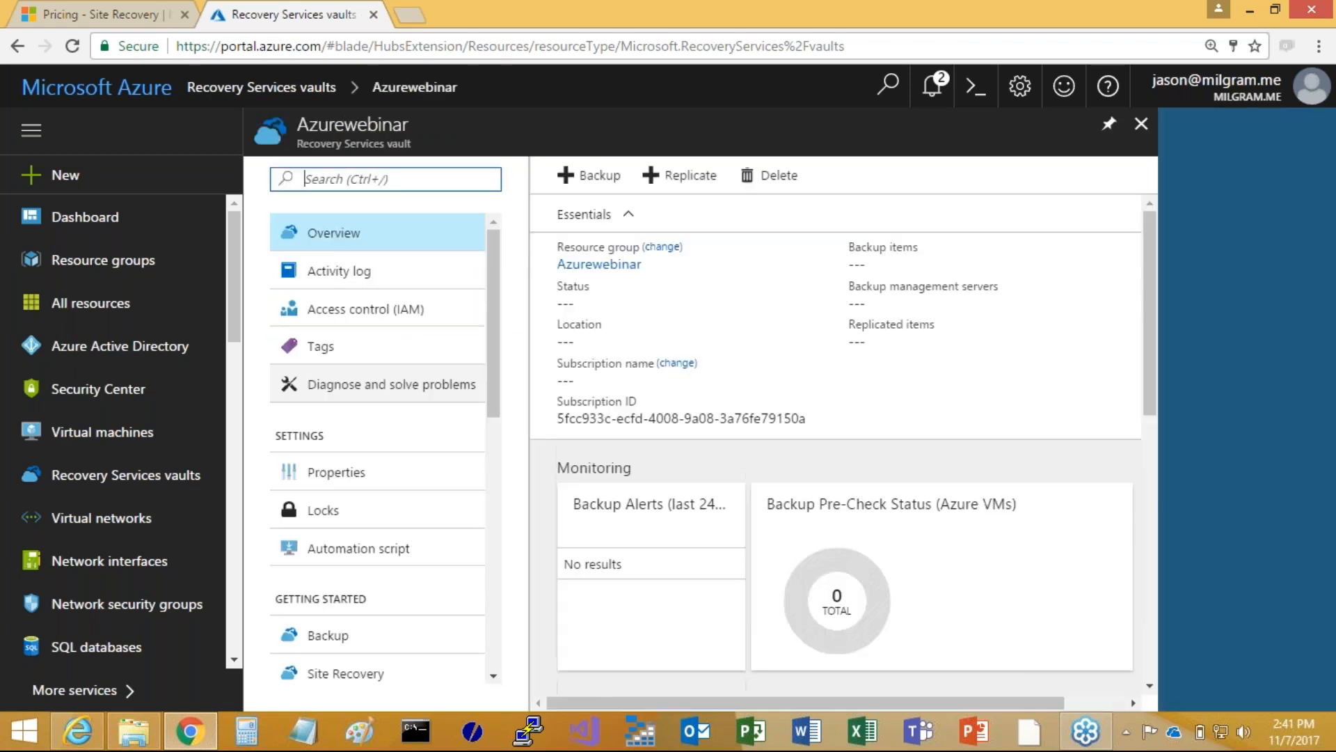
pyautogui.scroll(-3, 377, 445)
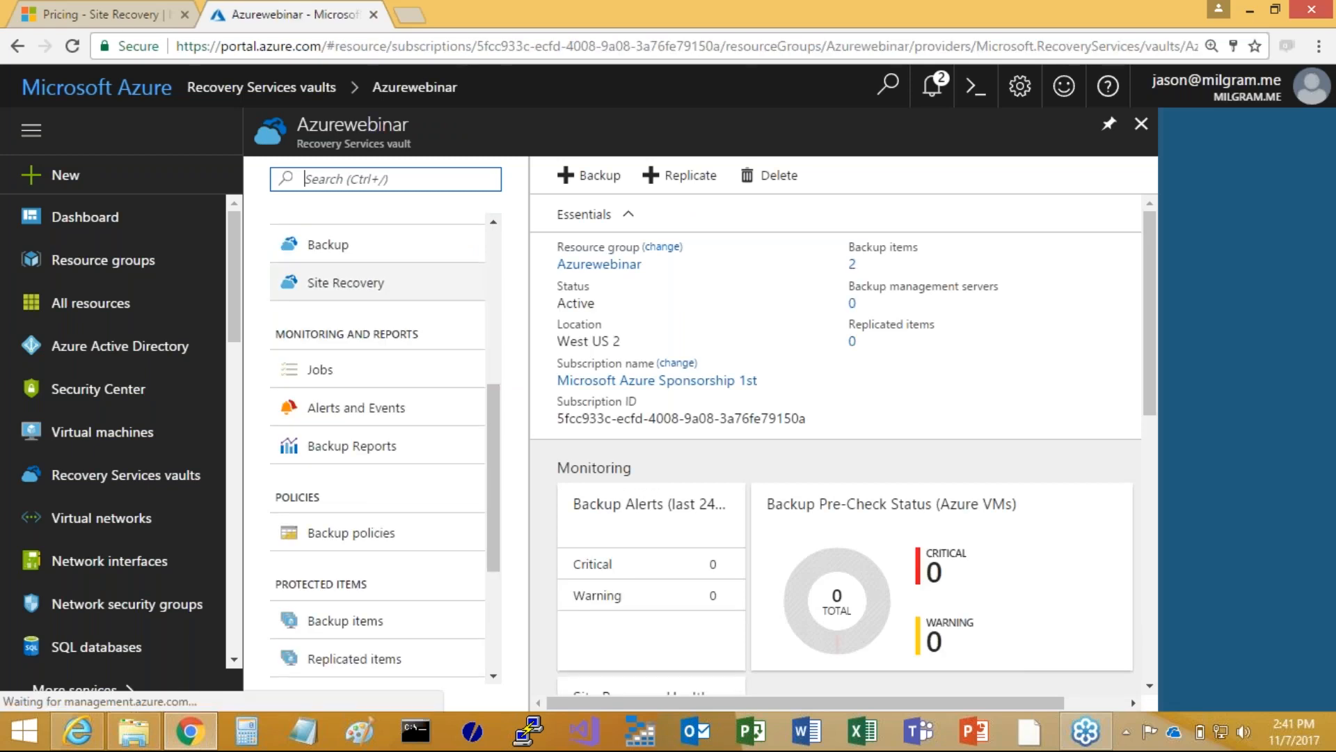
pyautogui.scroll(1, 343, 313)
pyautogui.click(343, 382)
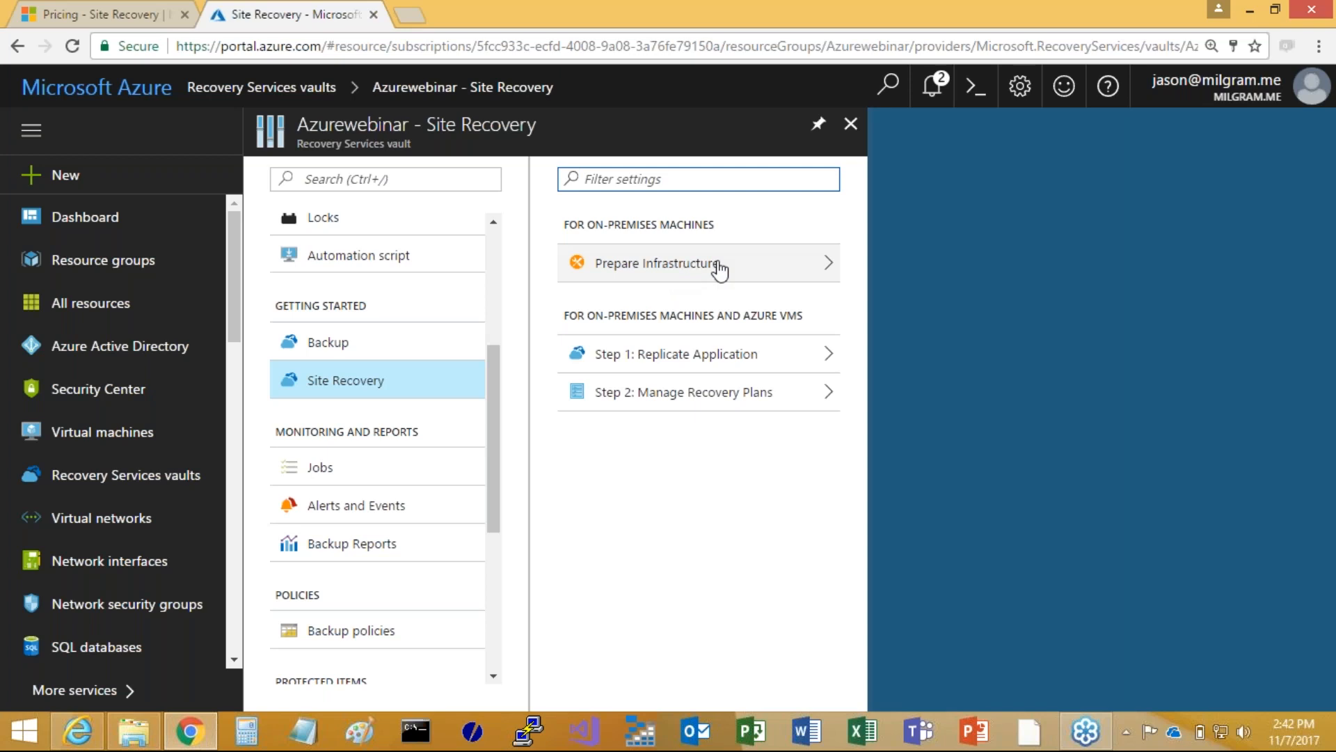
pyautogui.click(685, 358)
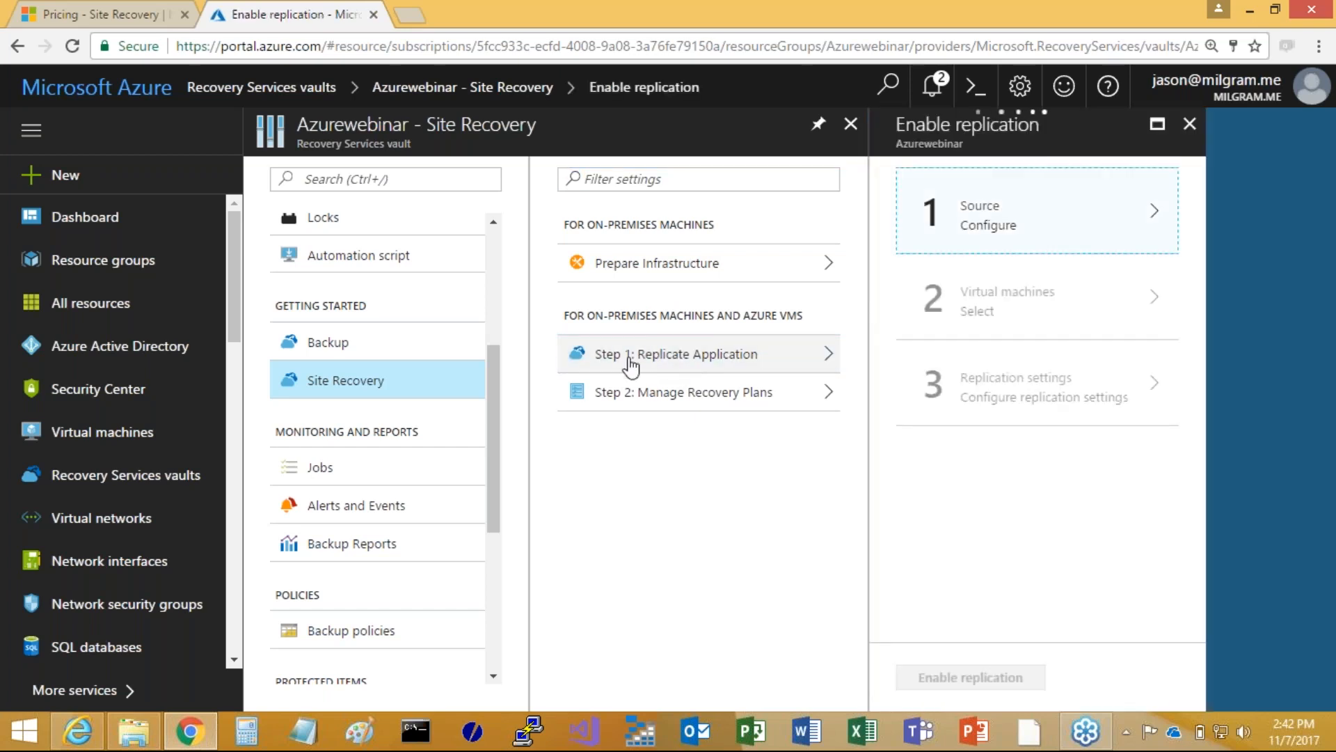
pyautogui.click(1002, 217)
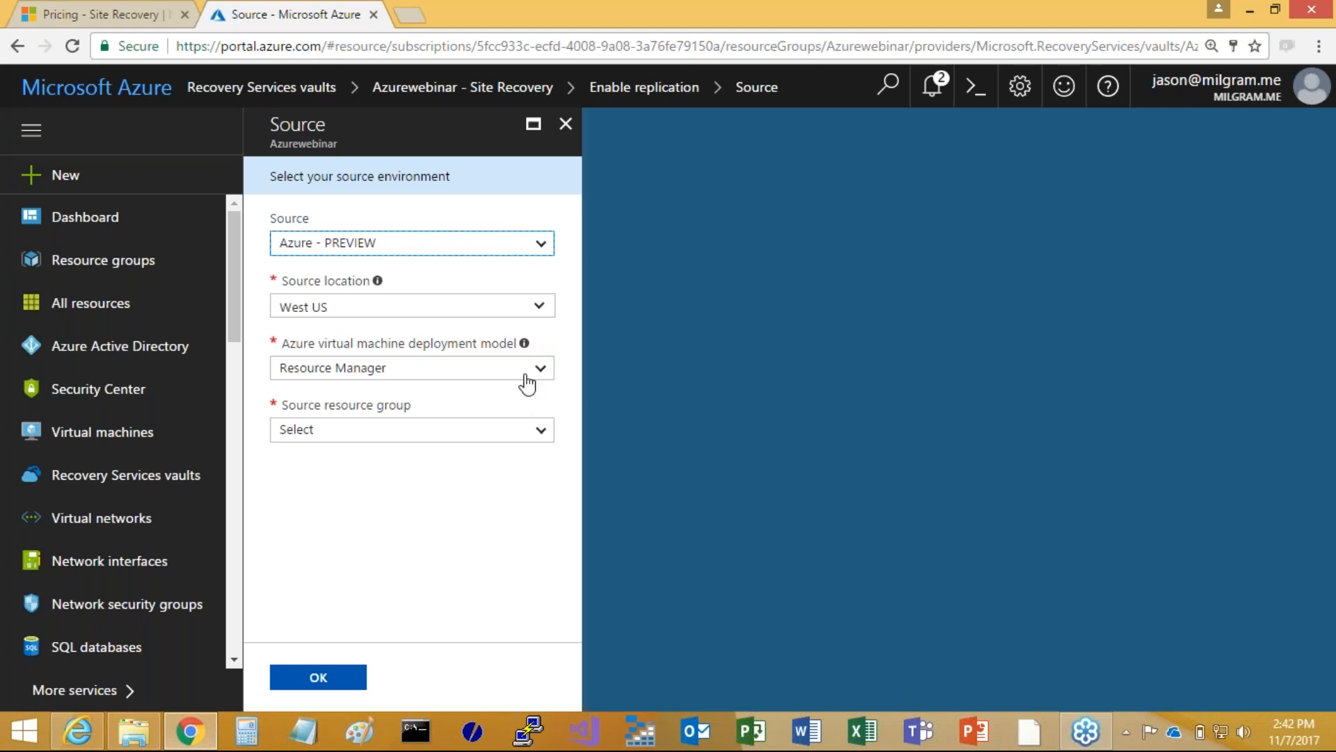
# Try South Central US as the source location with Utility as the source resource group, and leave the source configuration
pyautogui.click(540, 309)
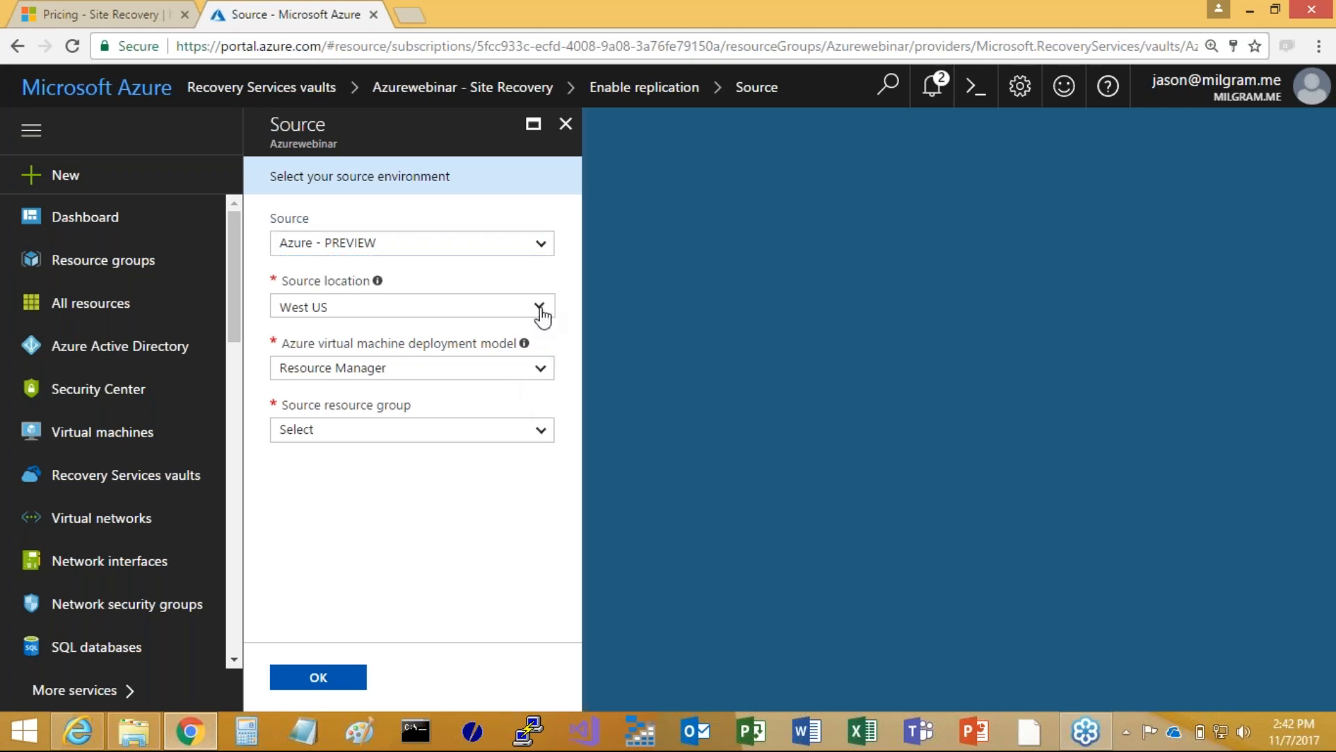
pyautogui.click(540, 308)
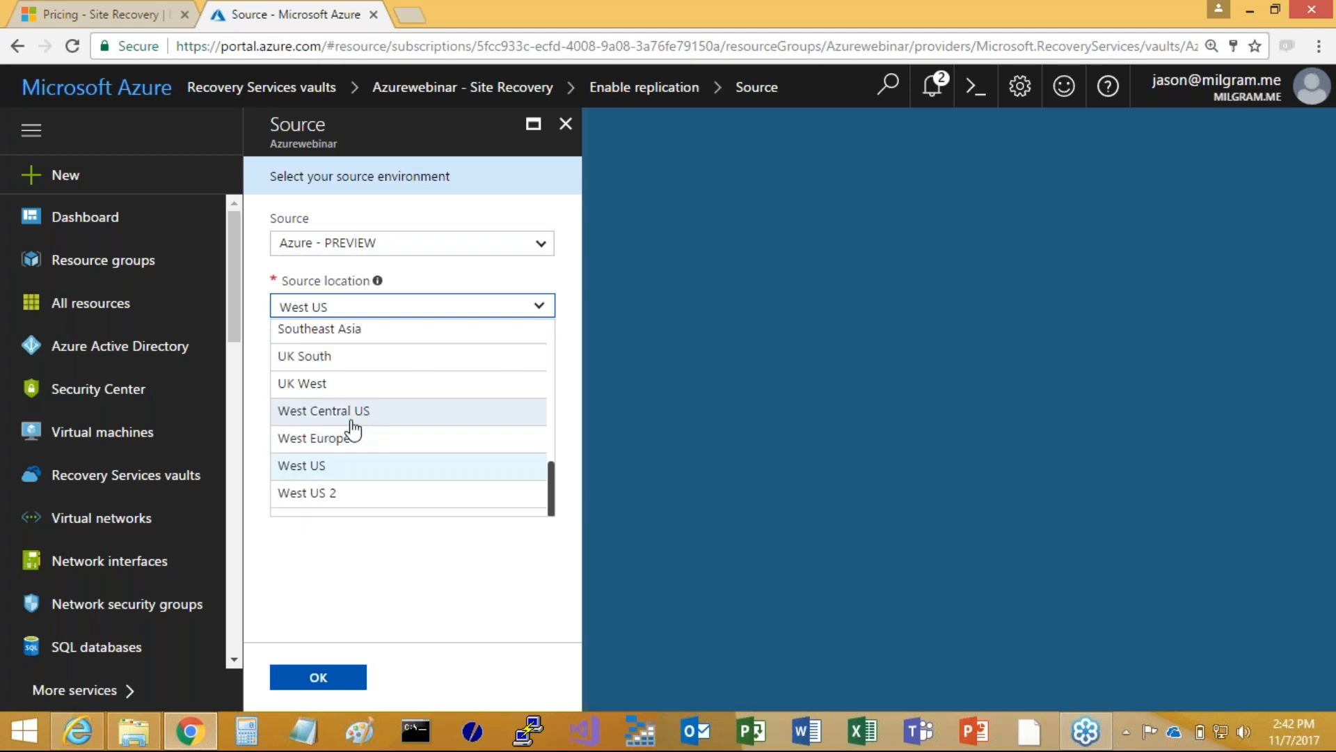
pyautogui.scroll(1, 323, 426)
pyautogui.click(320, 373)
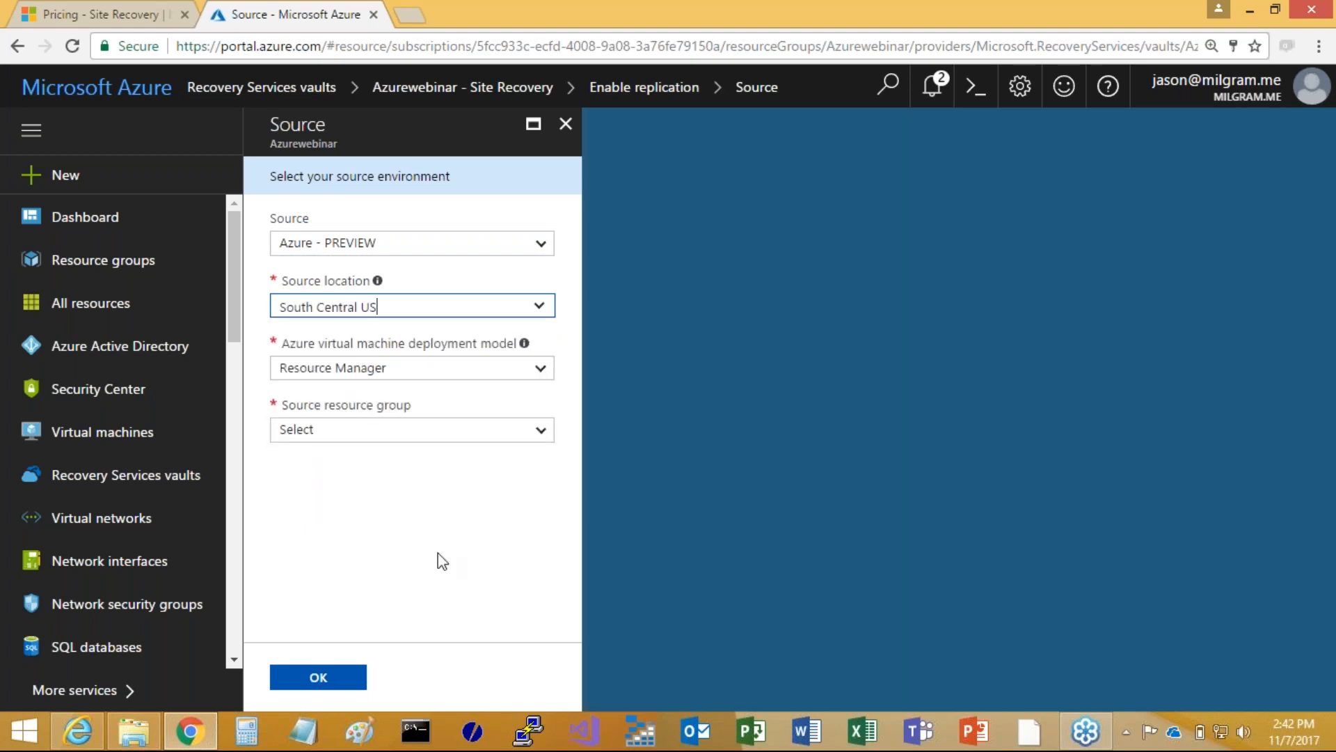
pyautogui.click(529, 435)
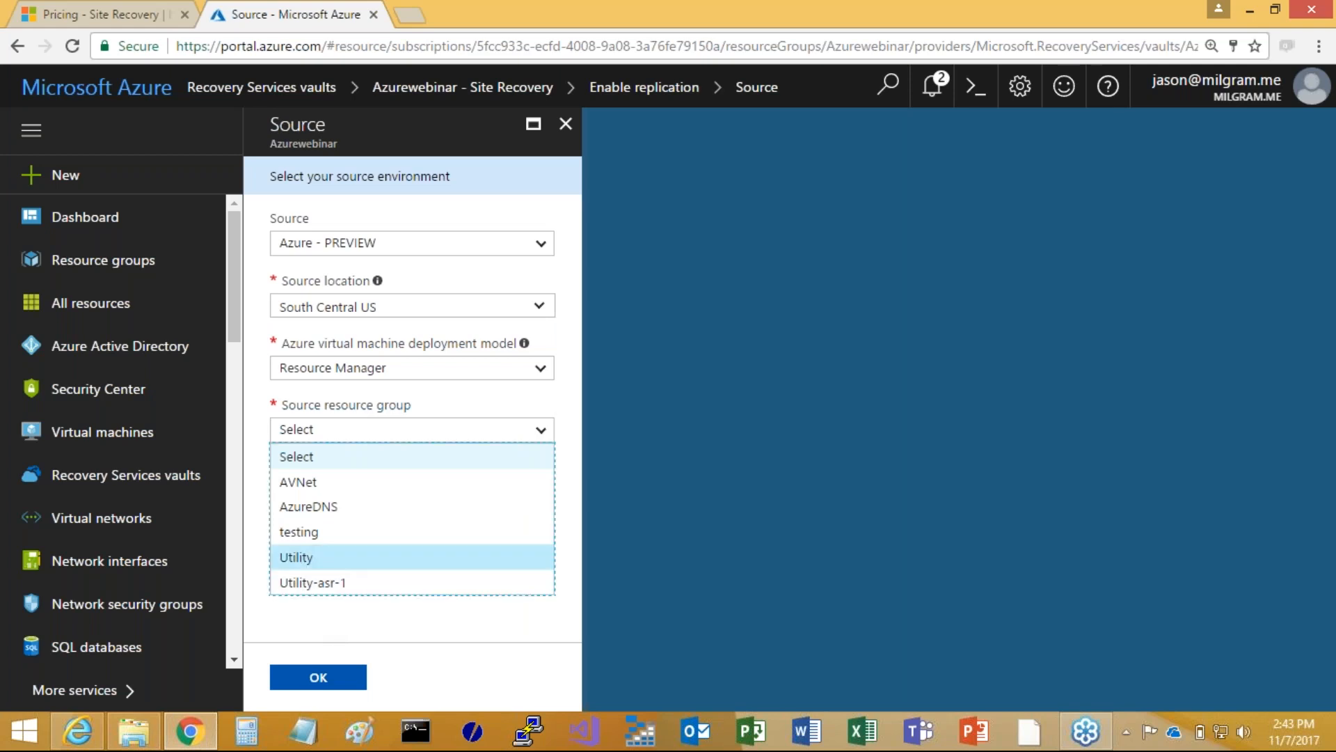
pyautogui.click(382, 557)
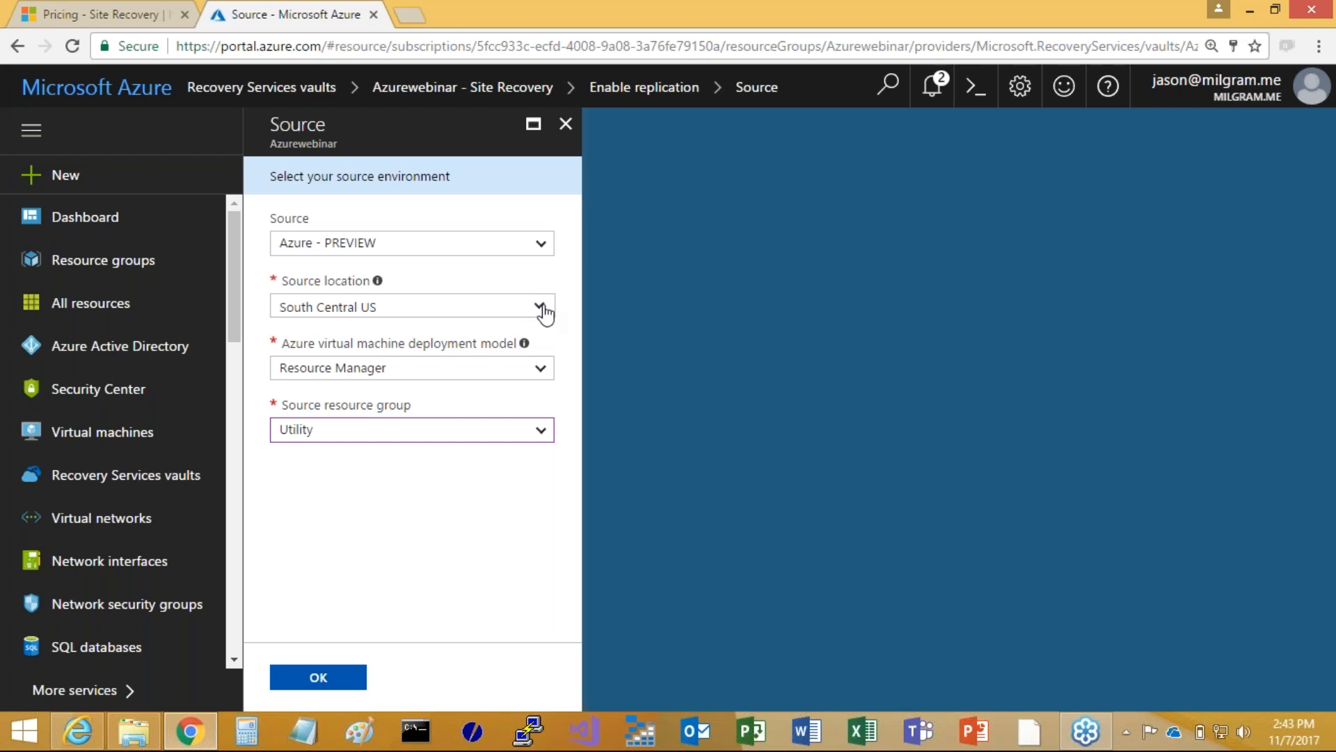
pyautogui.click(566, 124)
pyautogui.press('Escape')
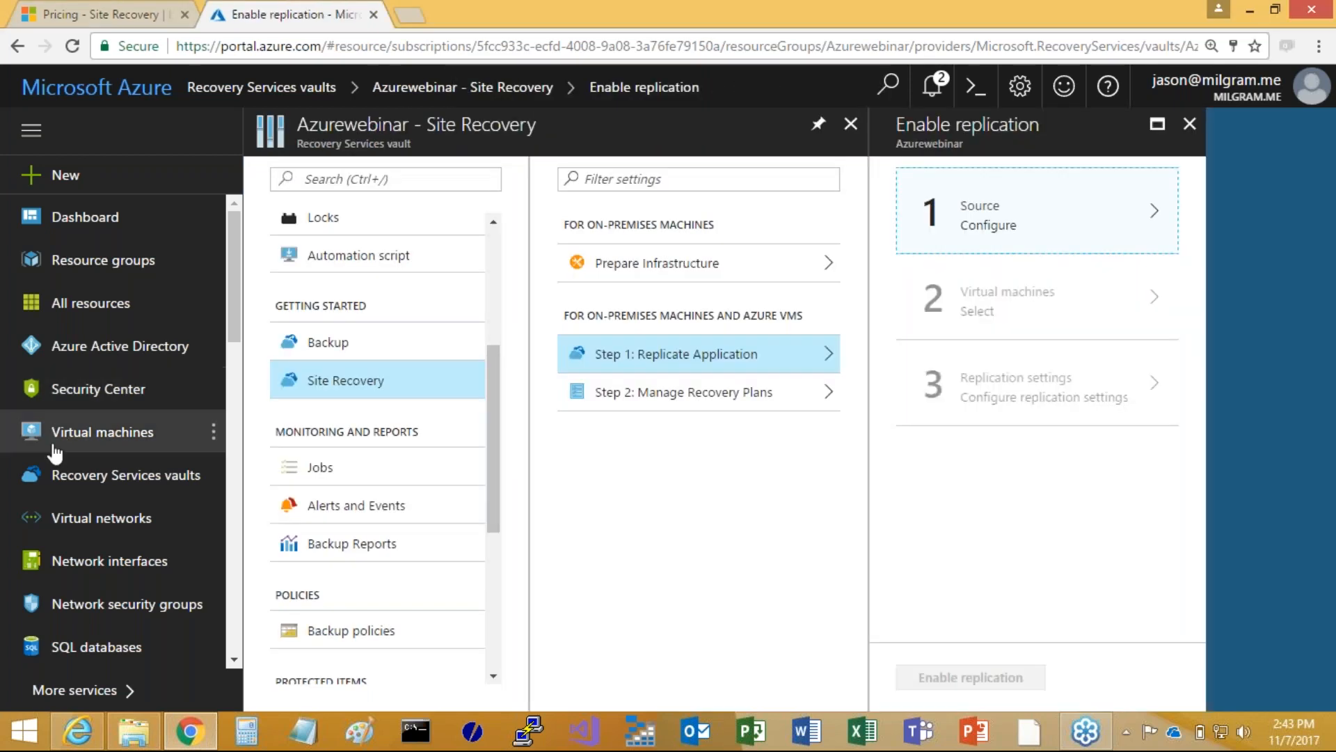
# Check the virtual machines list and reopen the source configuration for replicating an application in the Azurewebinar vault
pyautogui.click(60, 437)
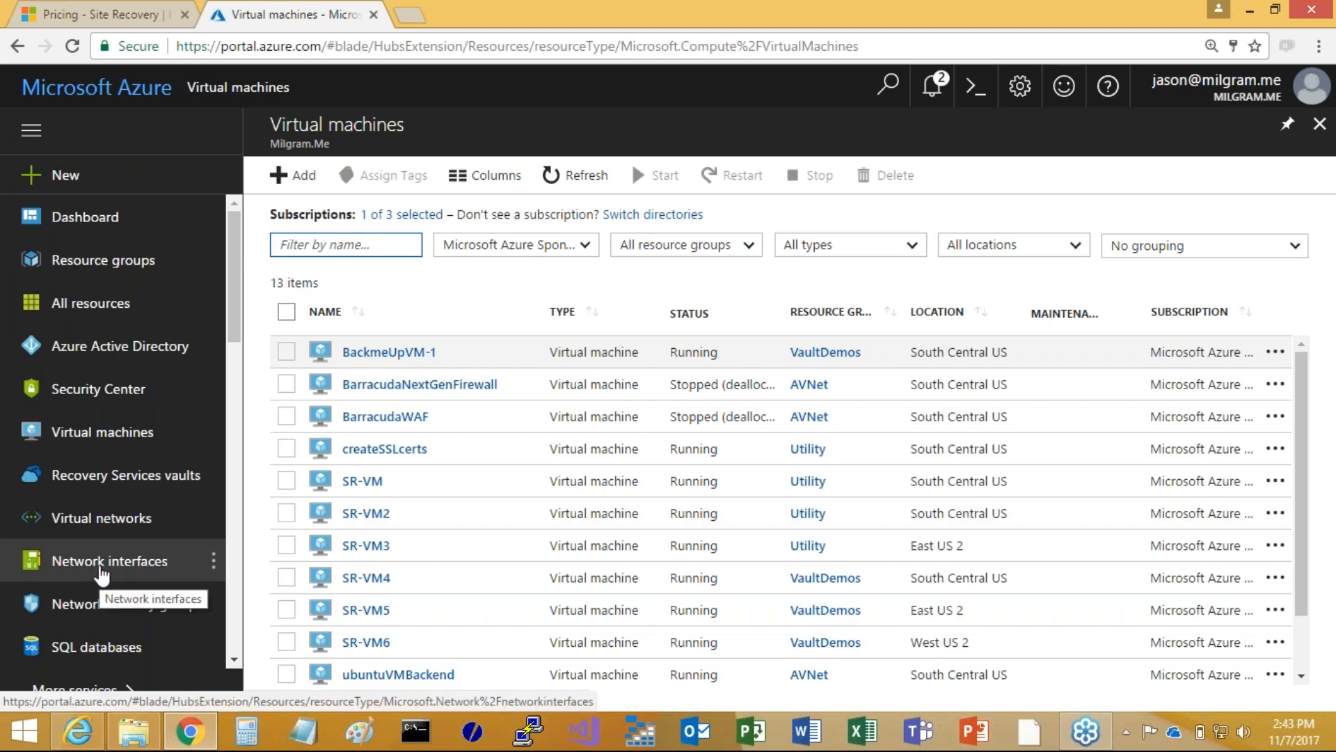
pyautogui.click(67, 480)
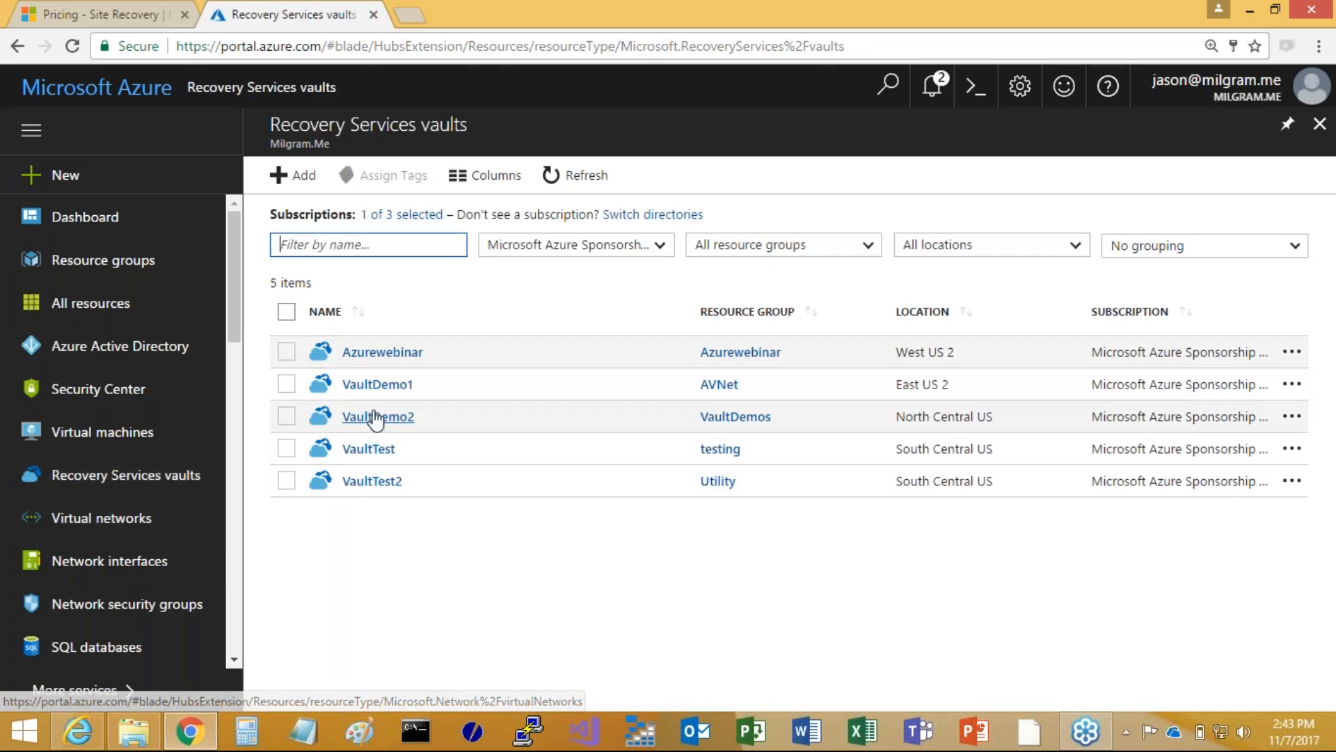
pyautogui.click(373, 352)
pyautogui.scroll(-3, 324, 536)
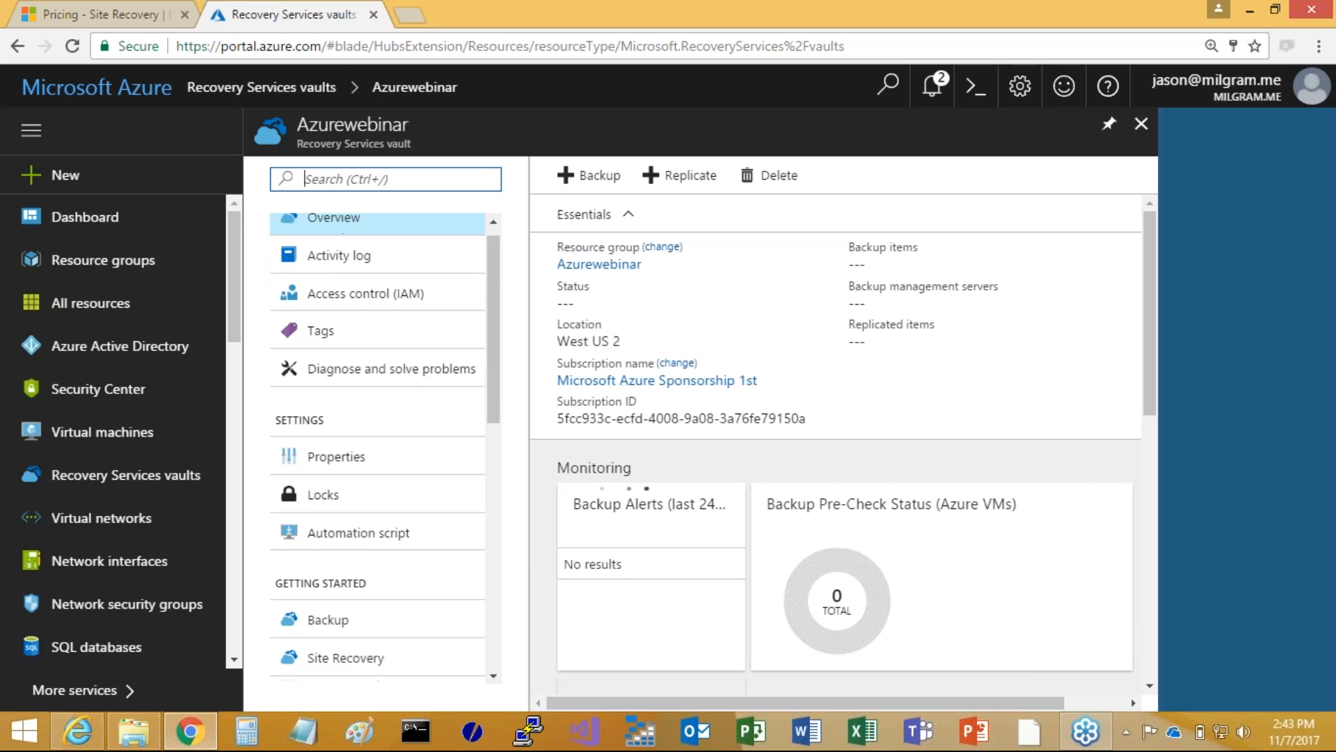
pyautogui.click(348, 480)
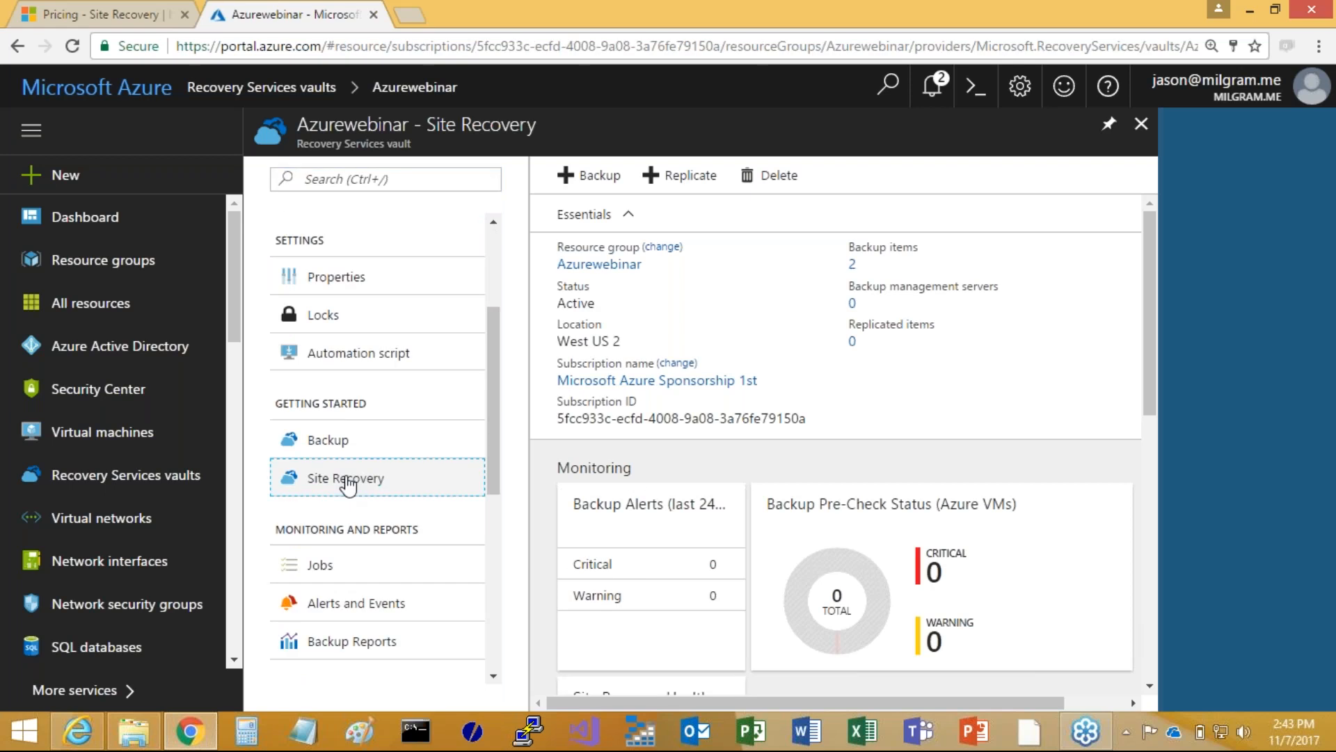
pyautogui.click(636, 359)
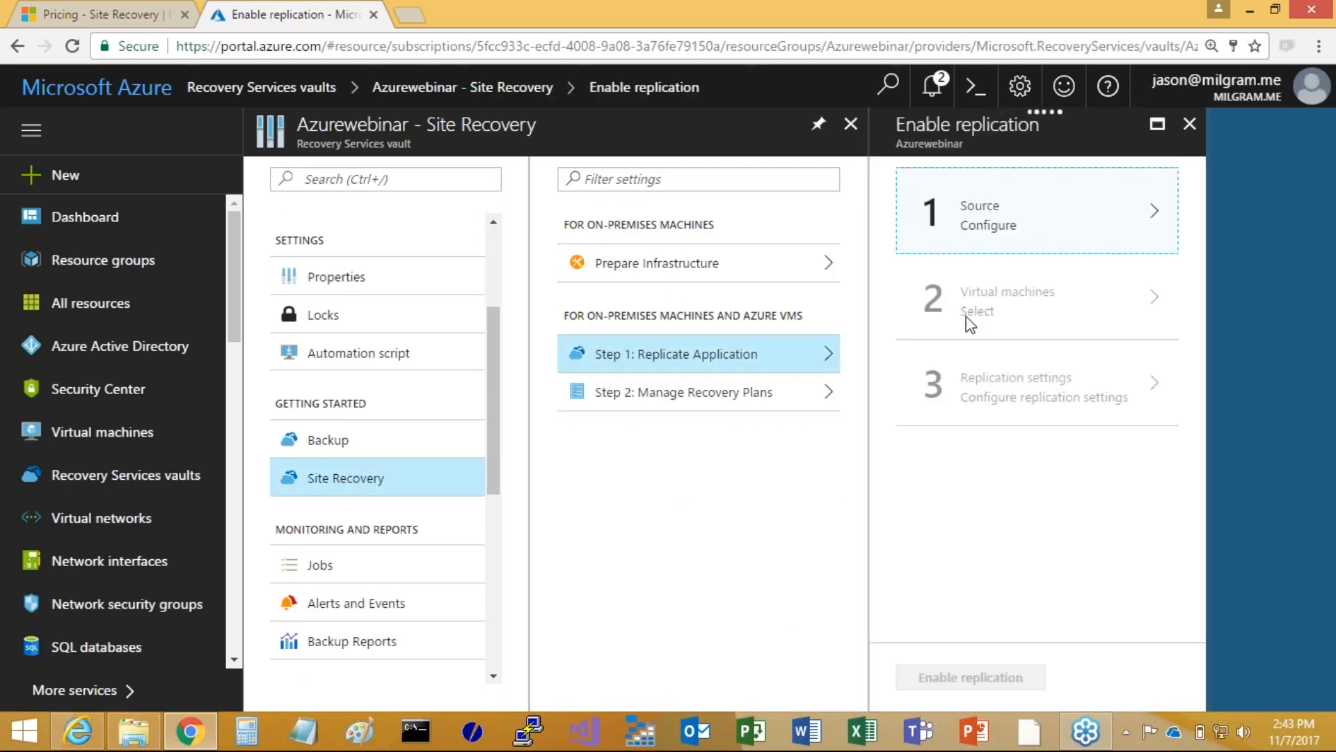
pyautogui.click(1030, 212)
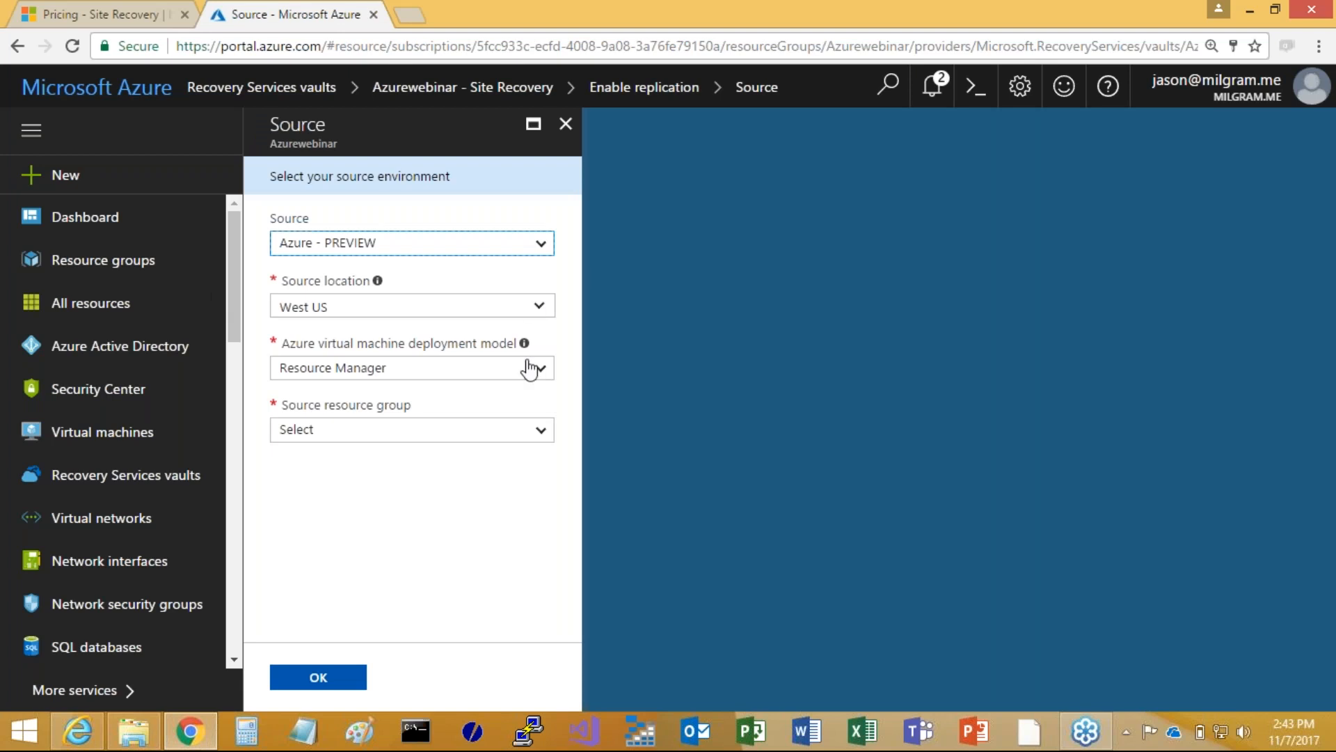
# Try South Central US and resource group Utility as the replication source, check the selectable virtual machines, and close the selection
pyautogui.click(540, 307)
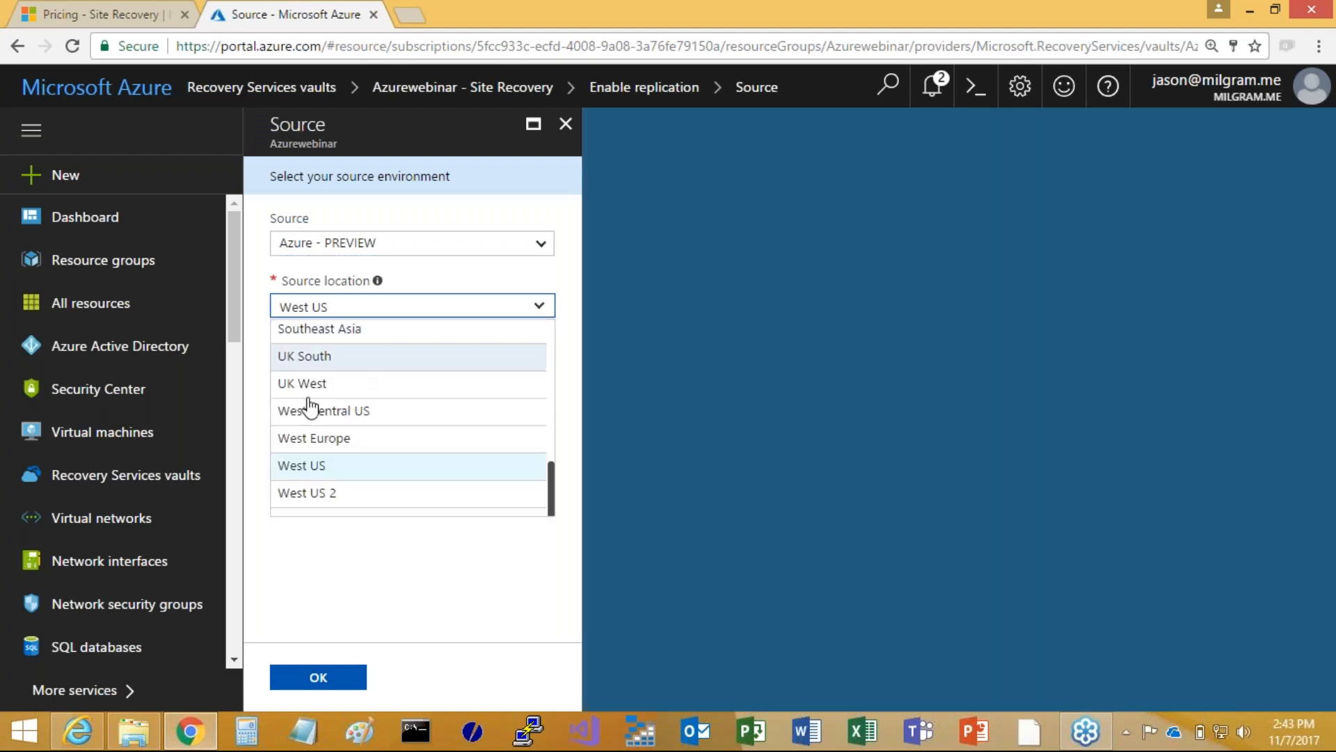
pyautogui.scroll(3, 307, 426)
pyautogui.click(332, 467)
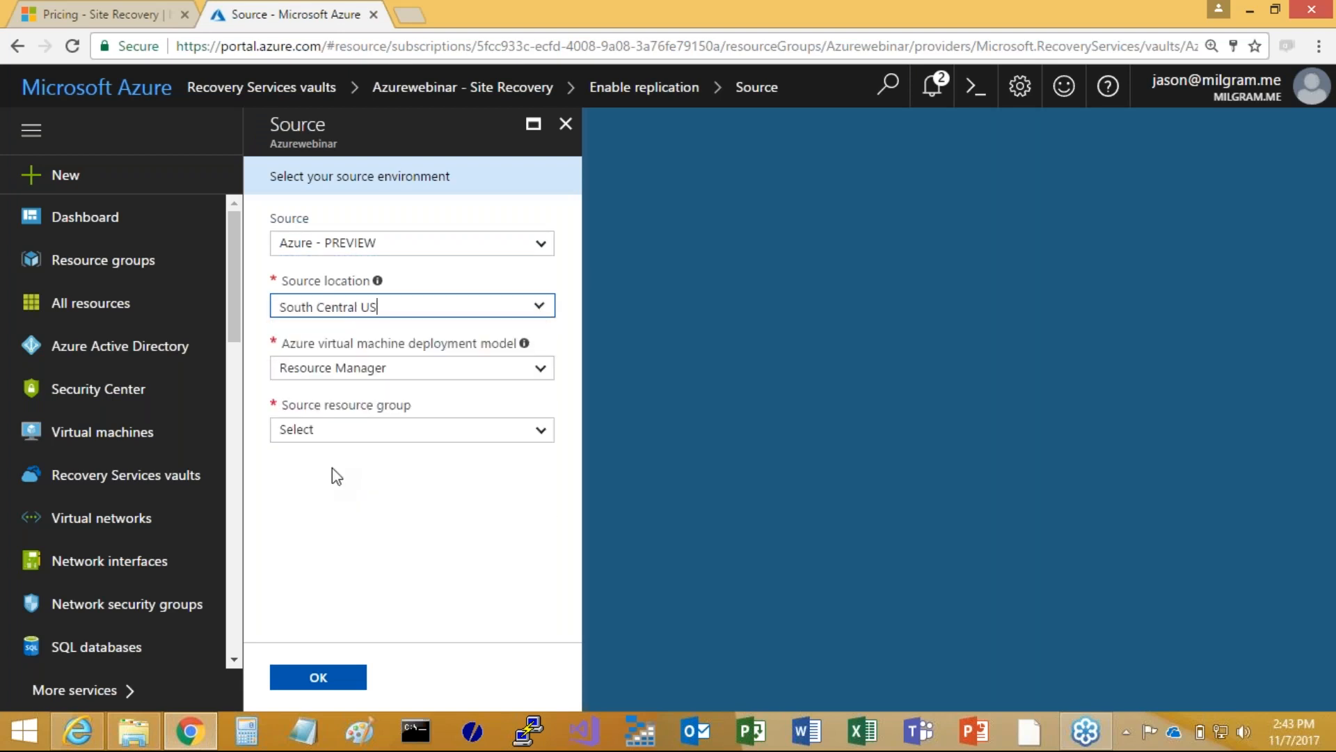
pyautogui.click(543, 441)
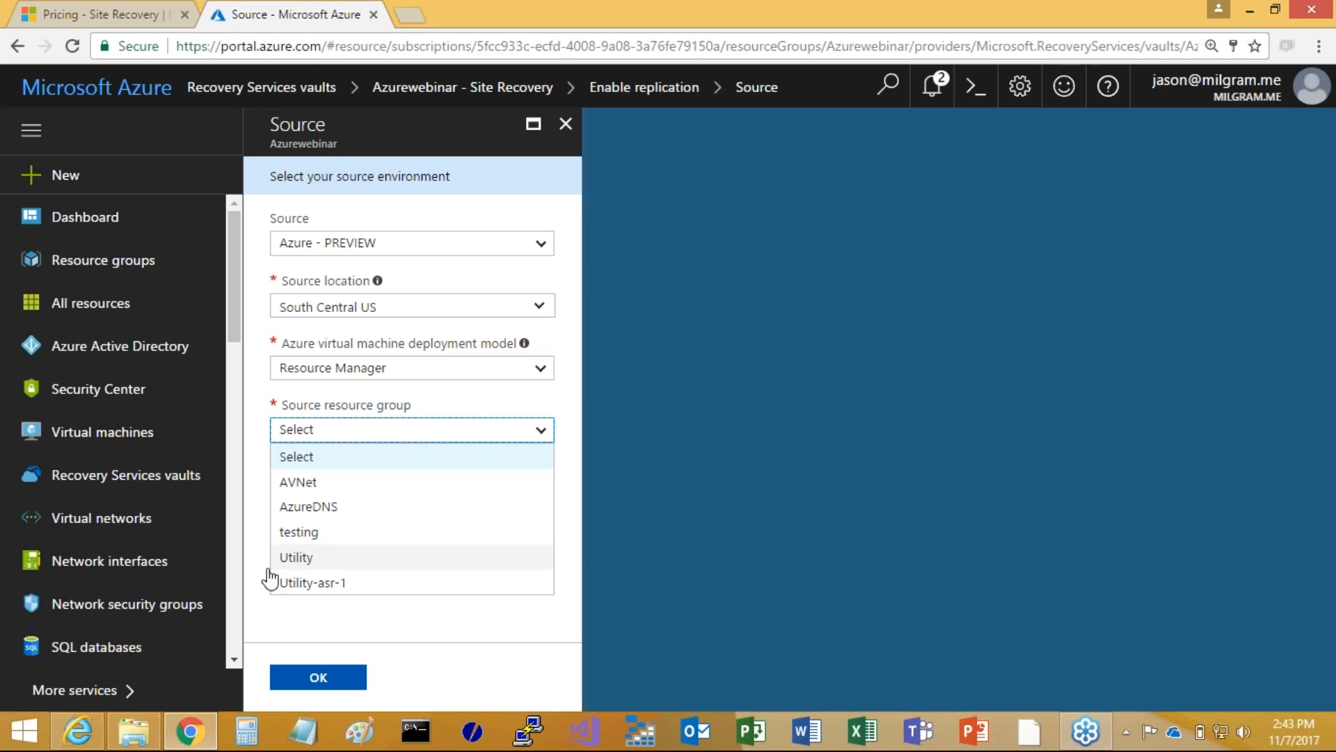
pyautogui.click(305, 559)
pyautogui.click(318, 676)
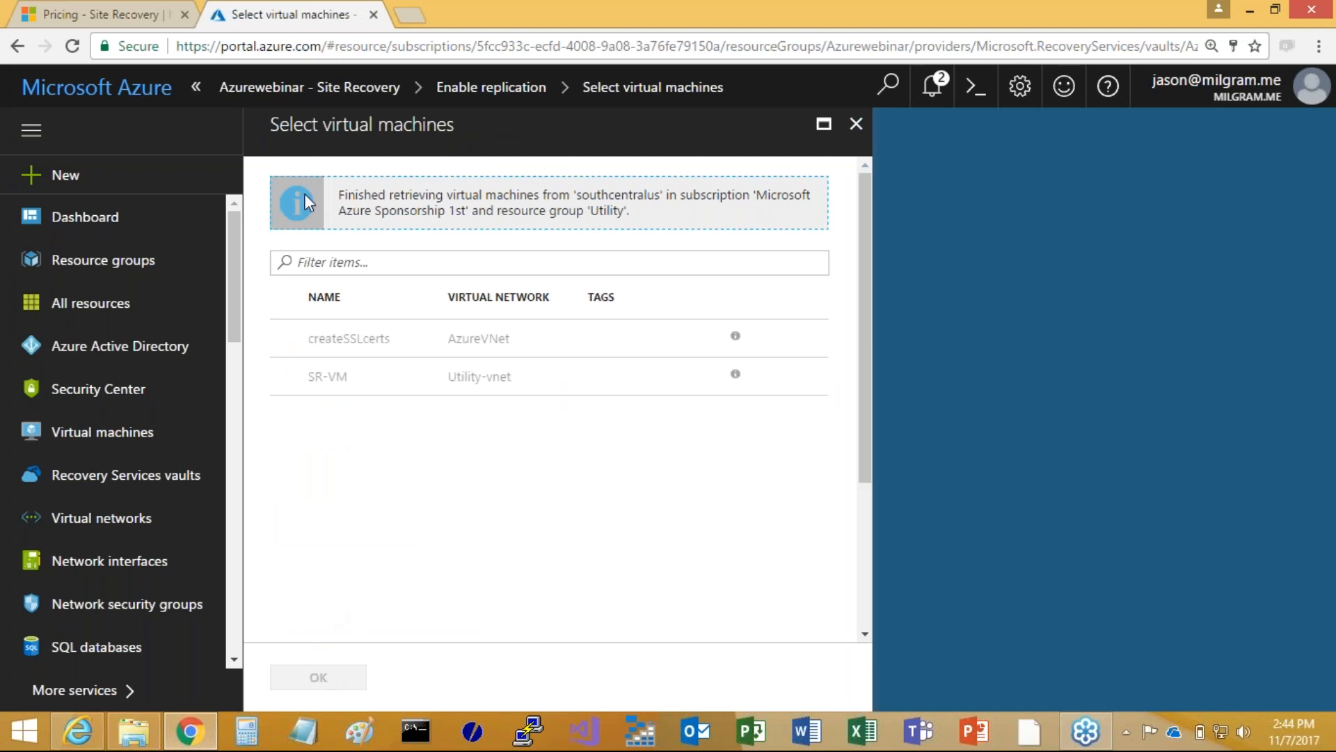
pyautogui.click(857, 133)
# Open SR-VM6 from the virtual machines list and go to its Disaster recovery (Preview) configuration
pyautogui.click(85, 437)
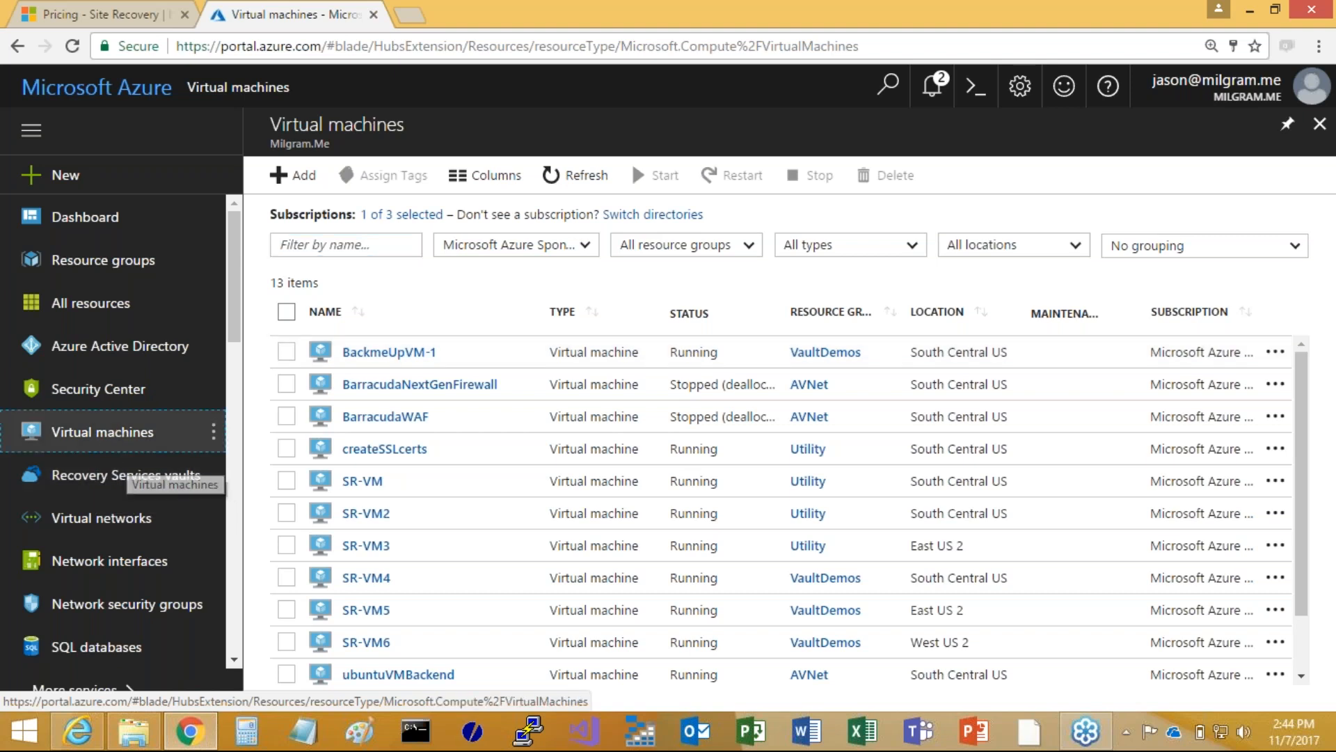
pyautogui.click(106, 437)
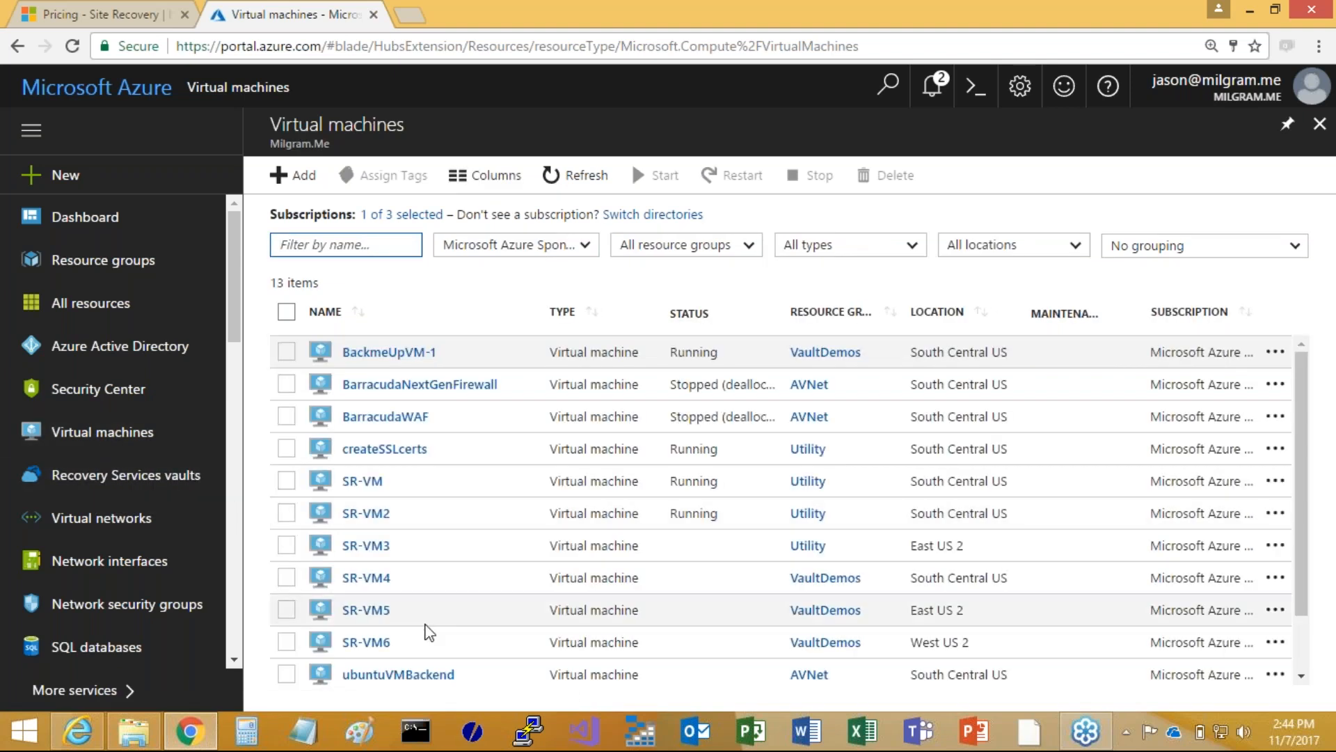
pyautogui.scroll(-1, 428, 632)
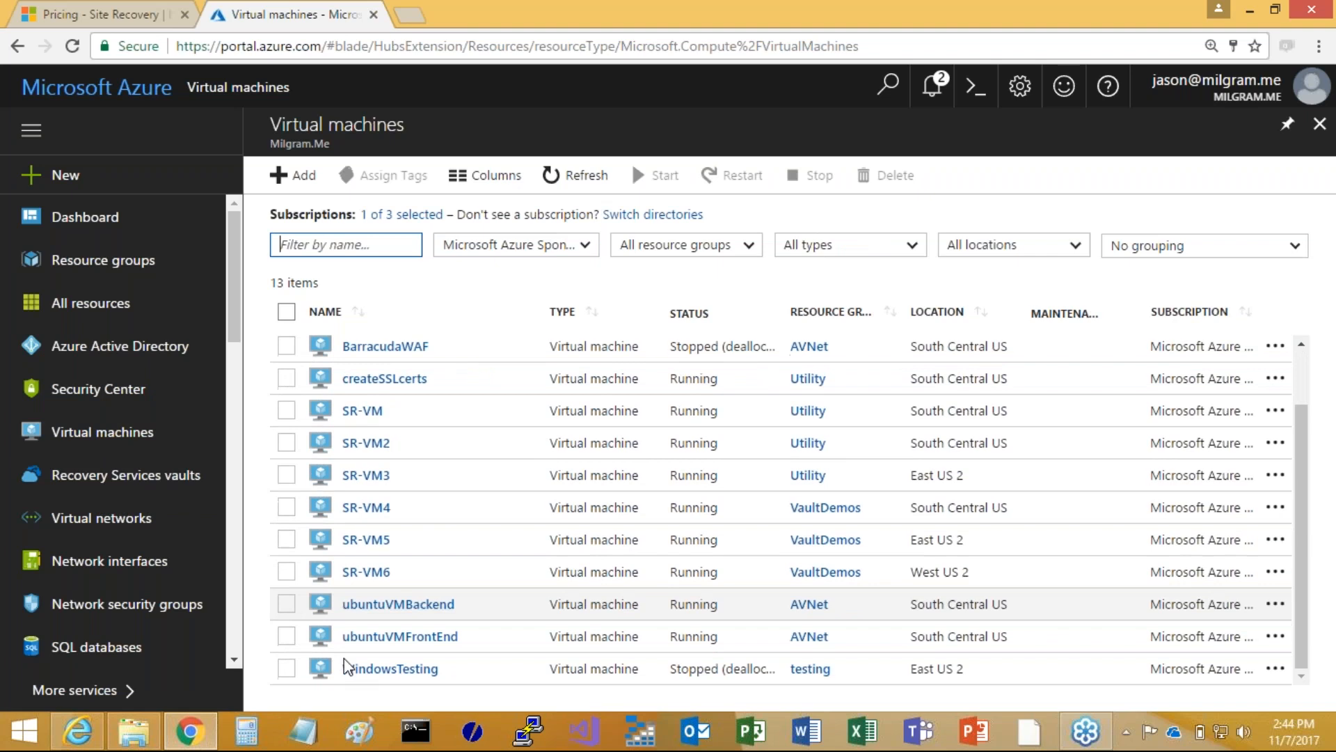
pyautogui.click(367, 576)
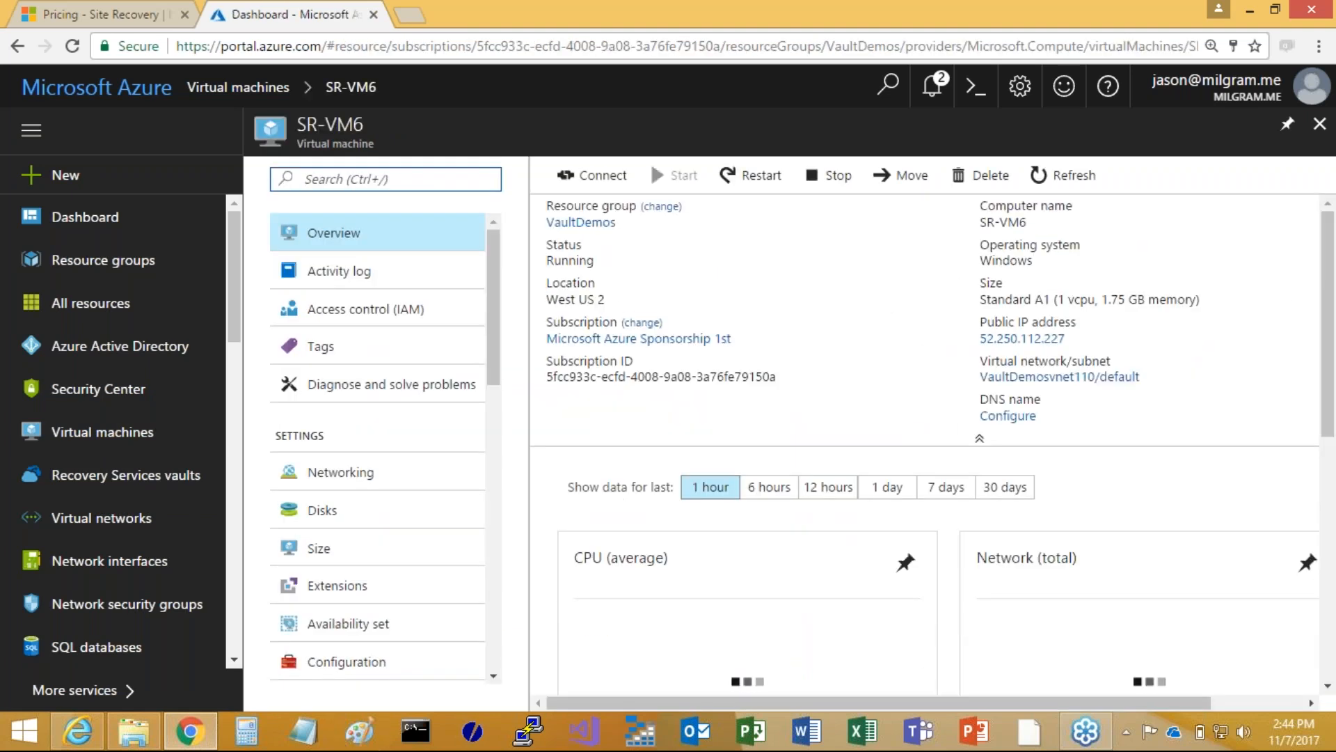
pyautogui.scroll(-5, 348, 574)
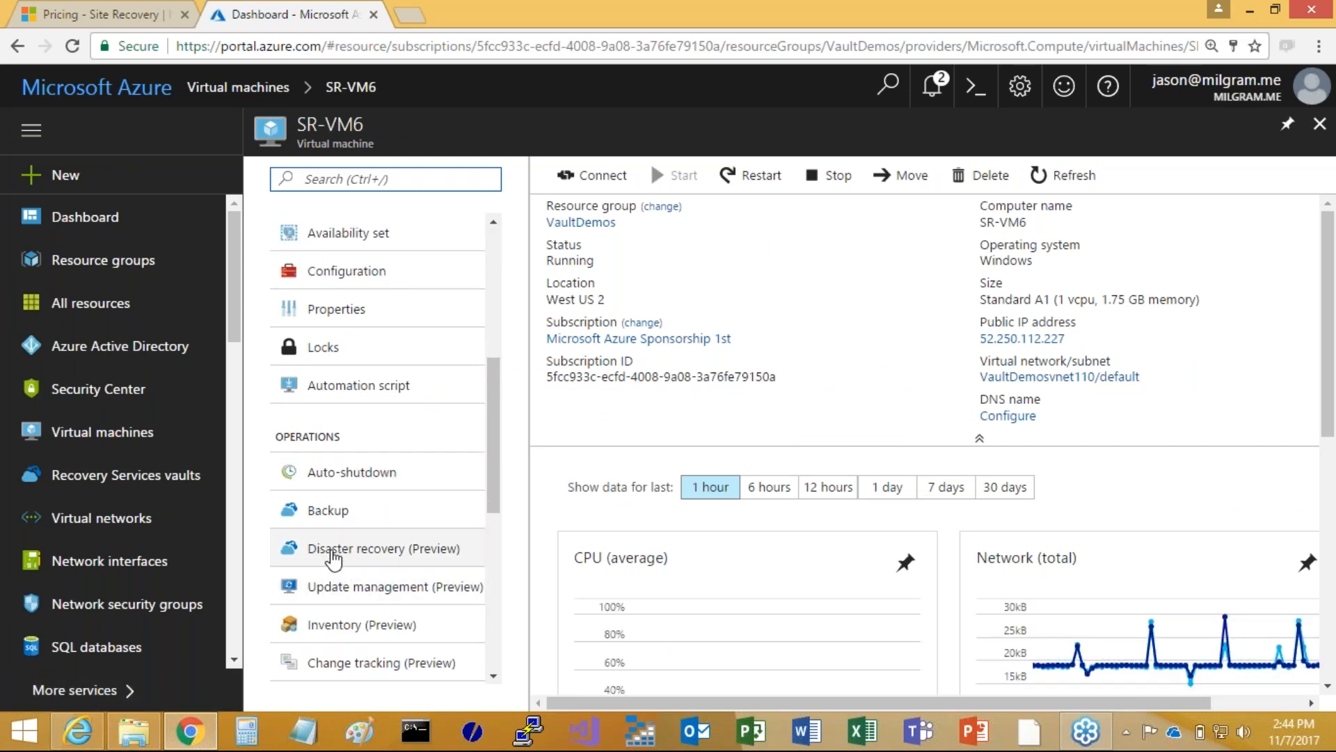
pyautogui.click(377, 554)
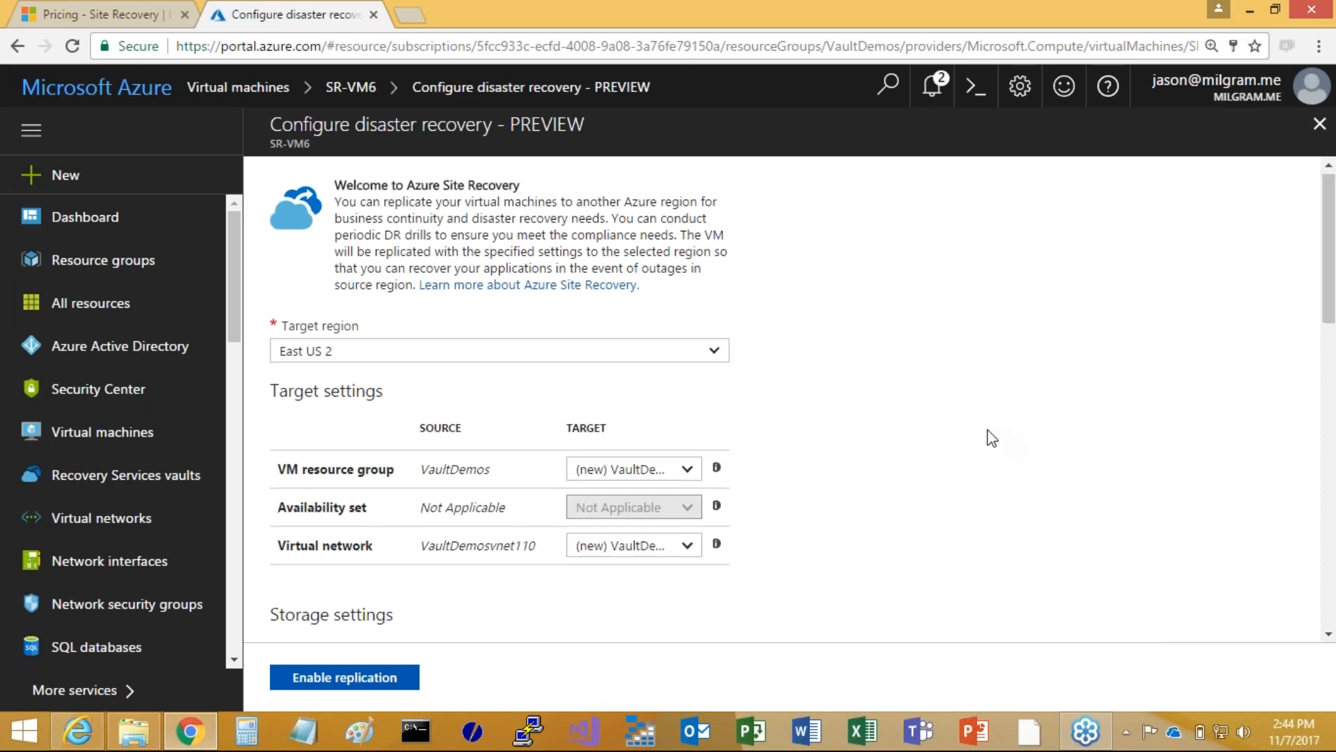
# Review SR-VM6's disaster recovery configuration, including the target region choices, target settings, storage settings, replication settings and region map
pyautogui.scroll(-3, 975, 440)
pyautogui.scroll(3, 905, 435)
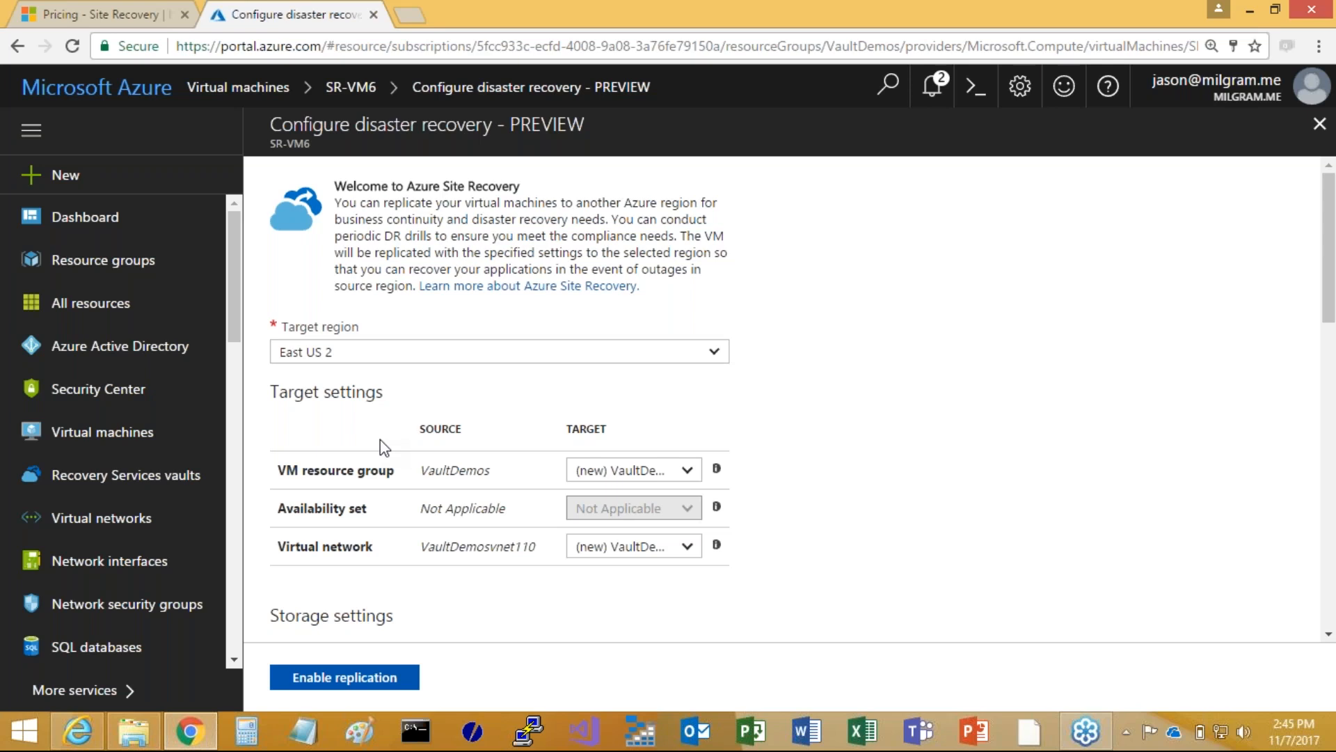
pyautogui.click(714, 353)
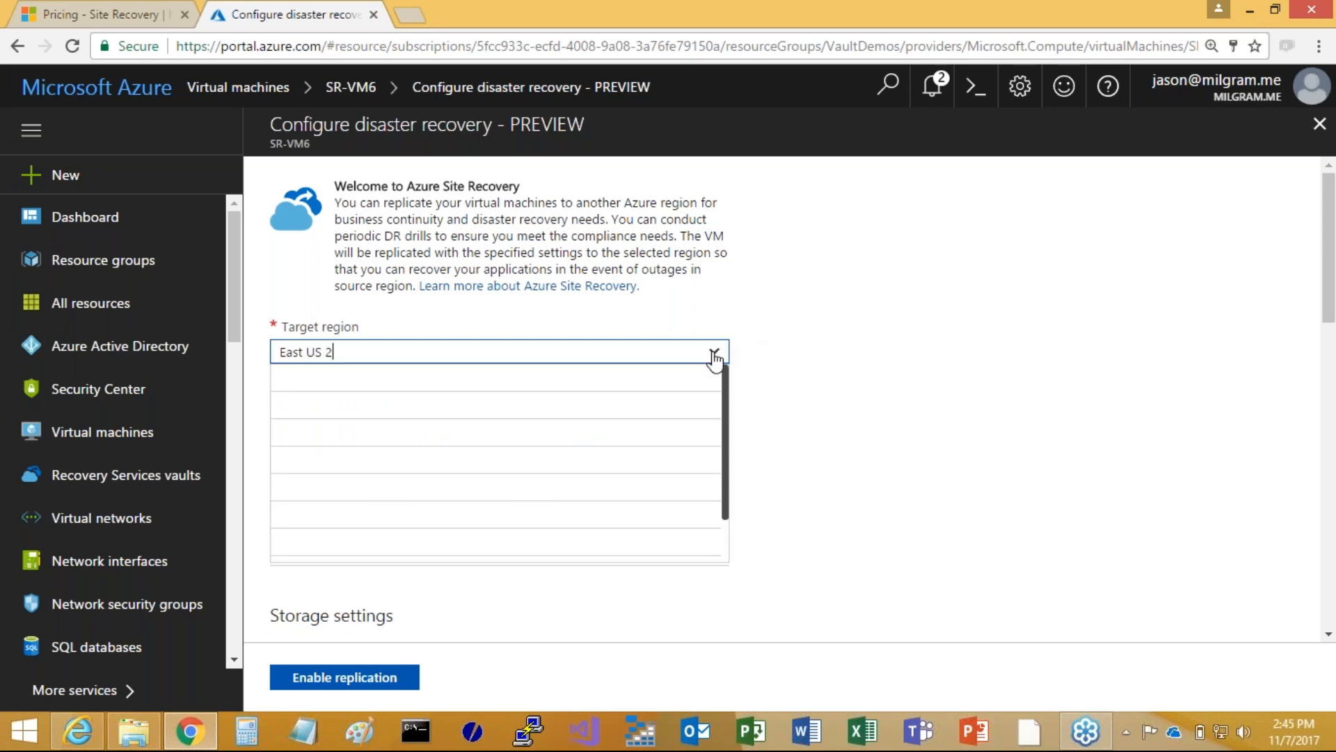
pyautogui.click(987, 493)
pyautogui.click(971, 466)
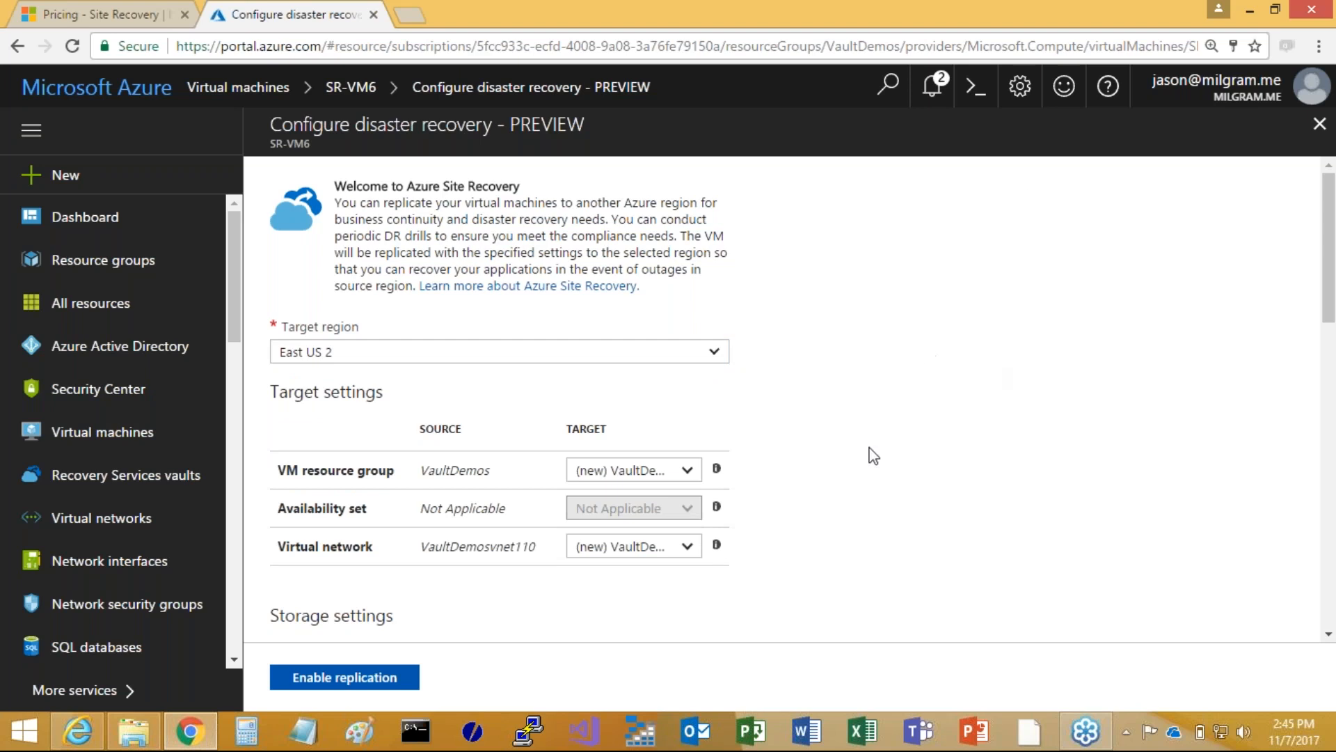
pyautogui.scroll(-3, 853, 415)
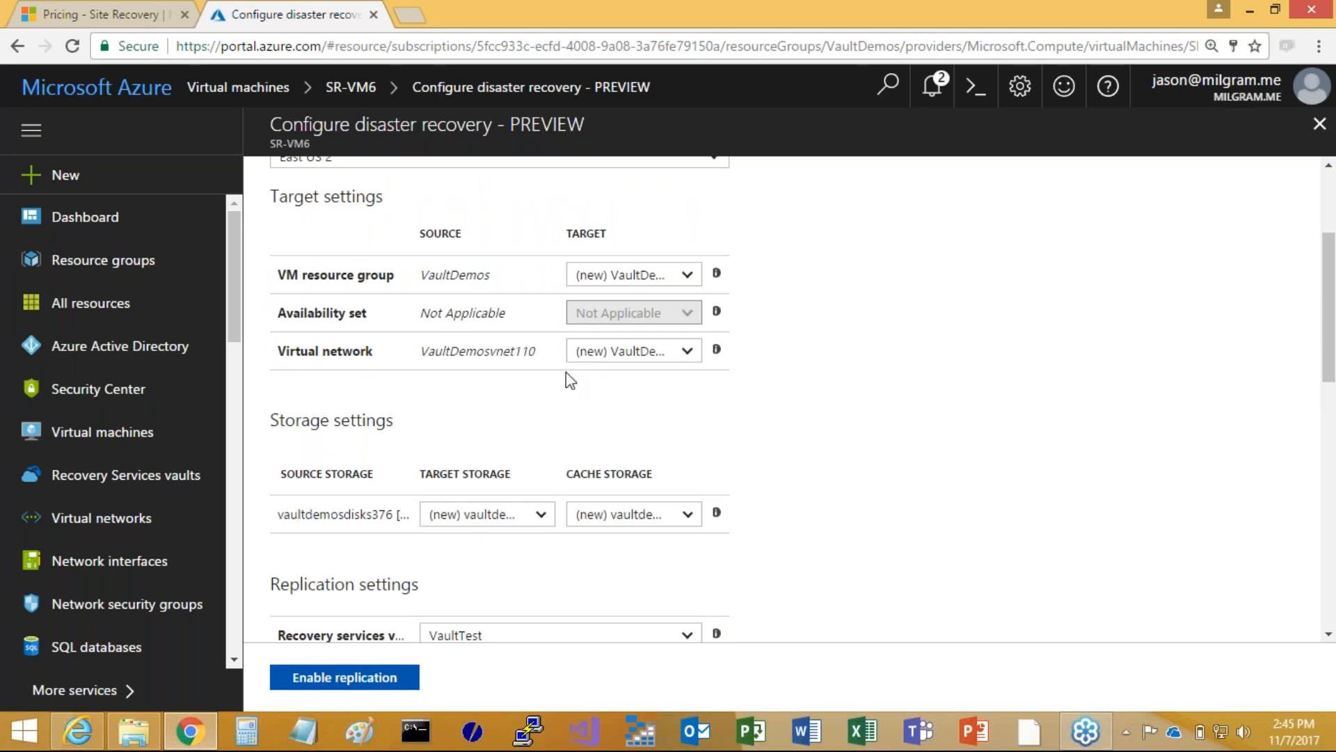
pyautogui.scroll(-3, 875, 465)
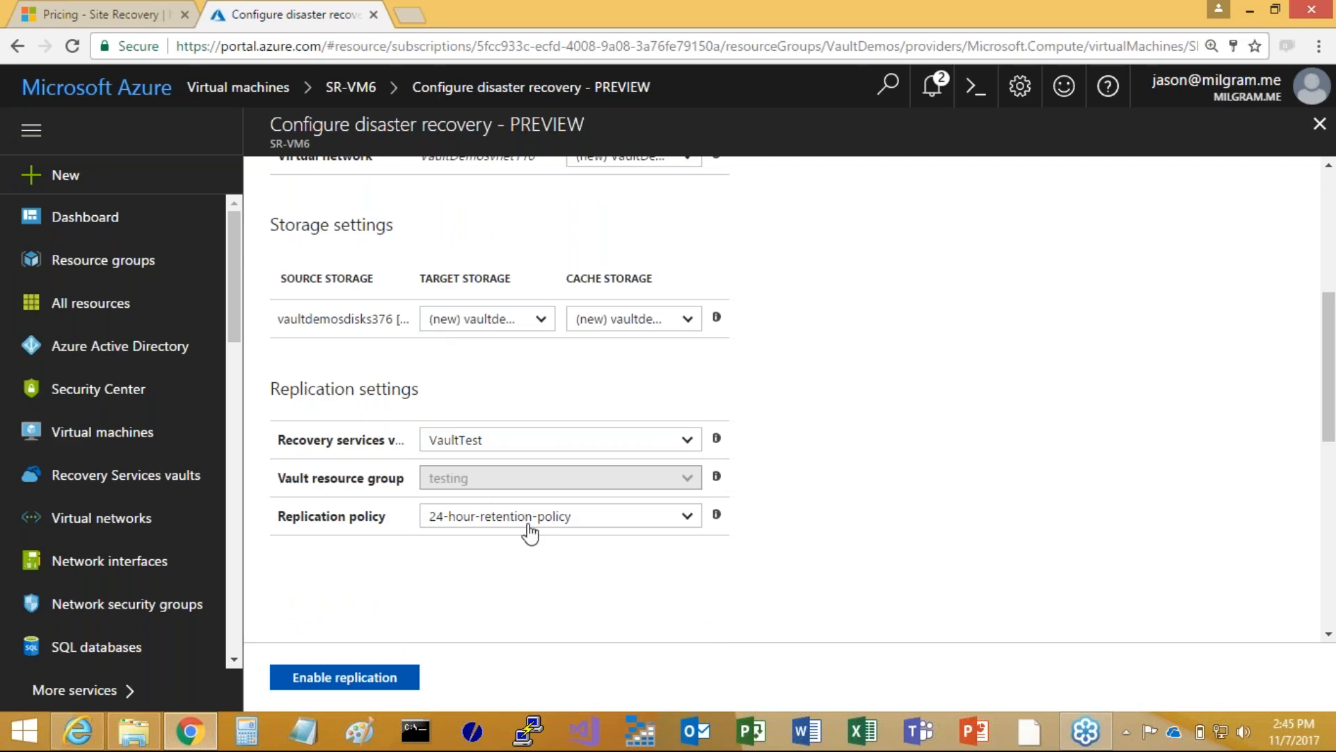
pyautogui.scroll(-1, 511, 558)
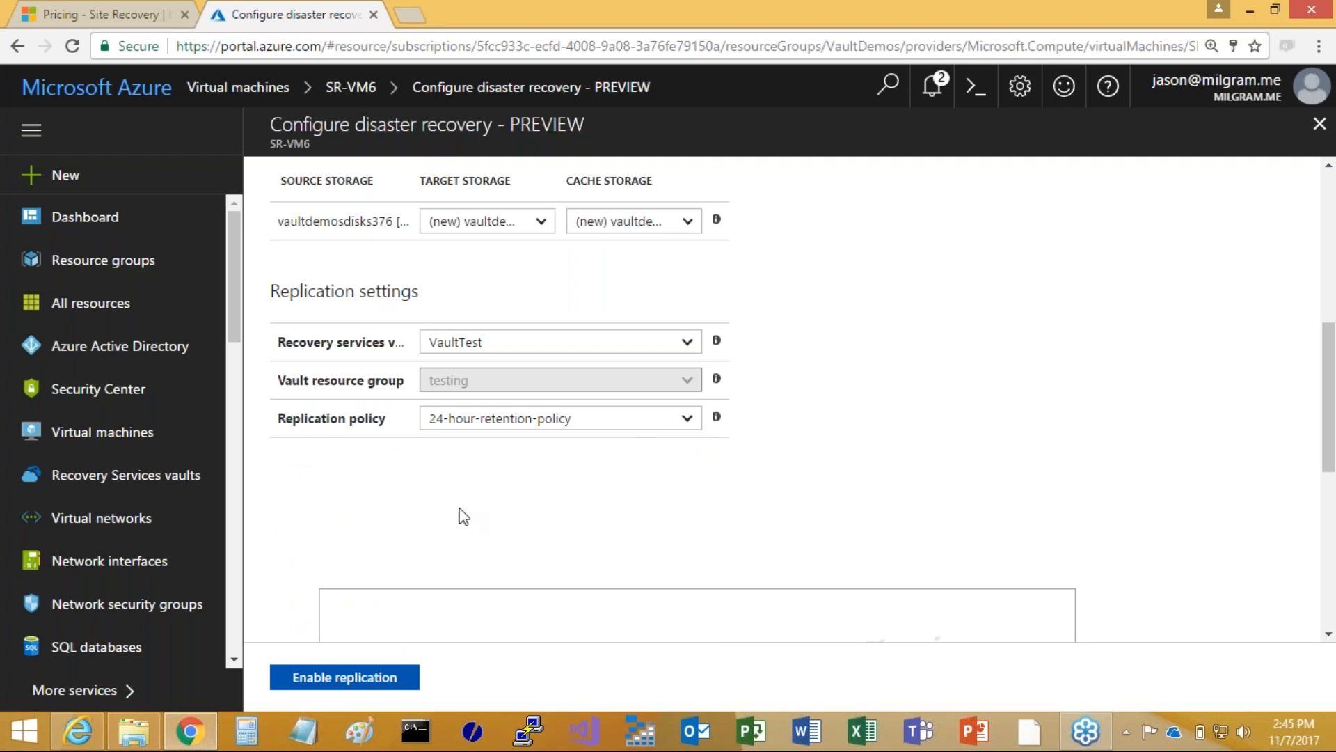
pyautogui.scroll(-3, 465, 498)
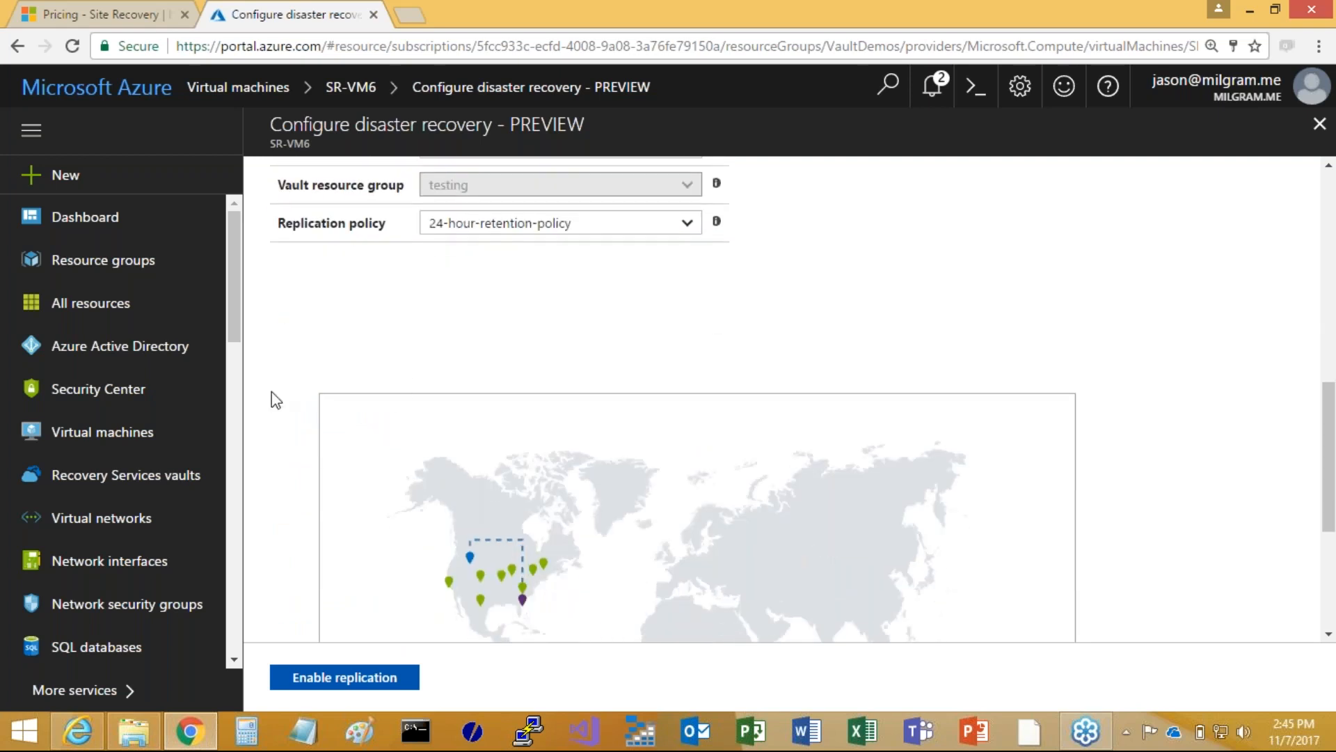
# Enable replication for SR-VM6 with the East US 2 target settings and dismiss the deployment notifications
pyautogui.scroll(-3, 271, 411)
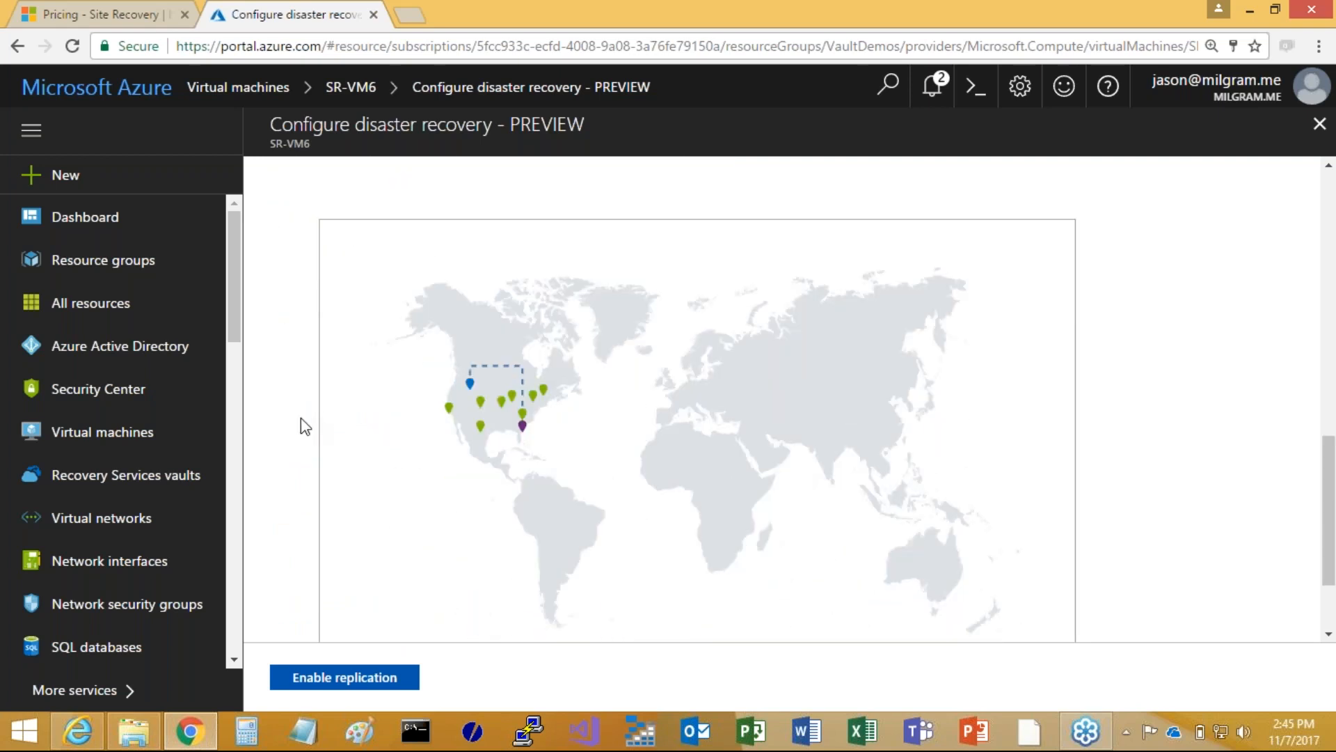
pyautogui.scroll(-1, 300, 426)
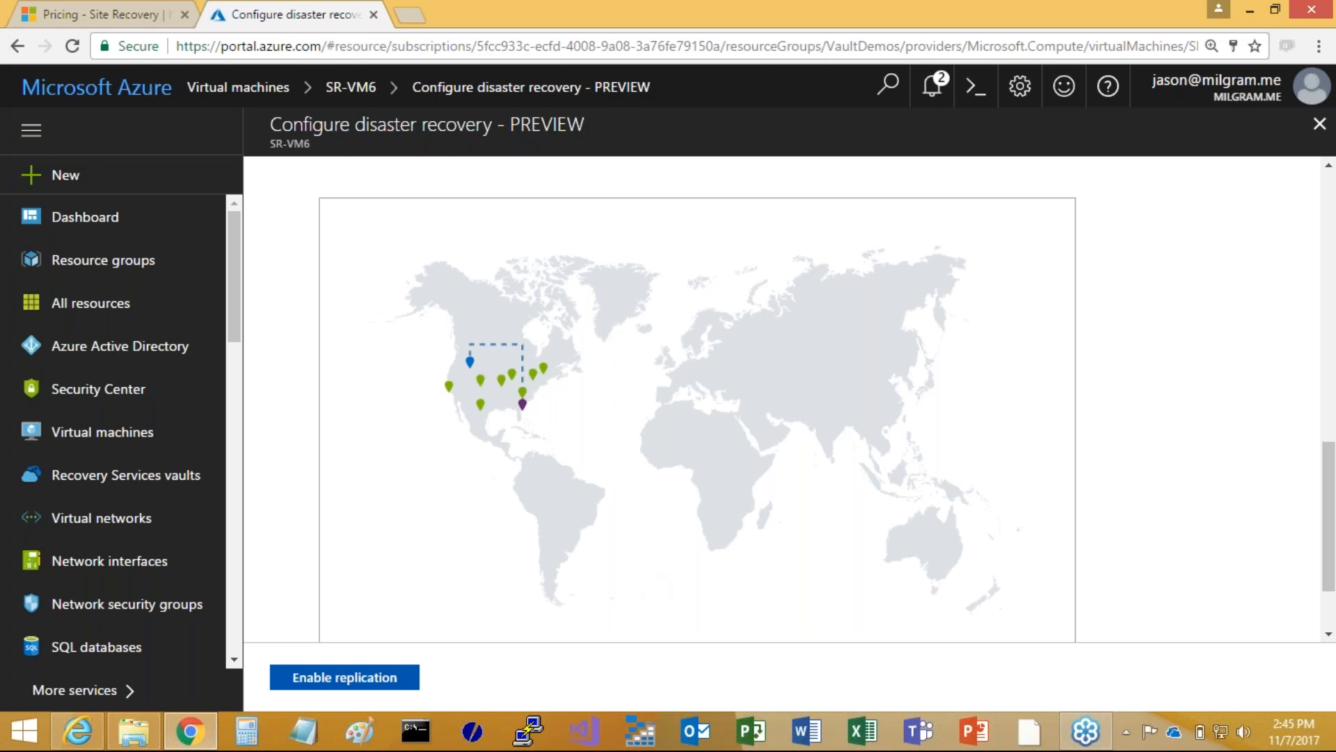
pyautogui.click(345, 688)
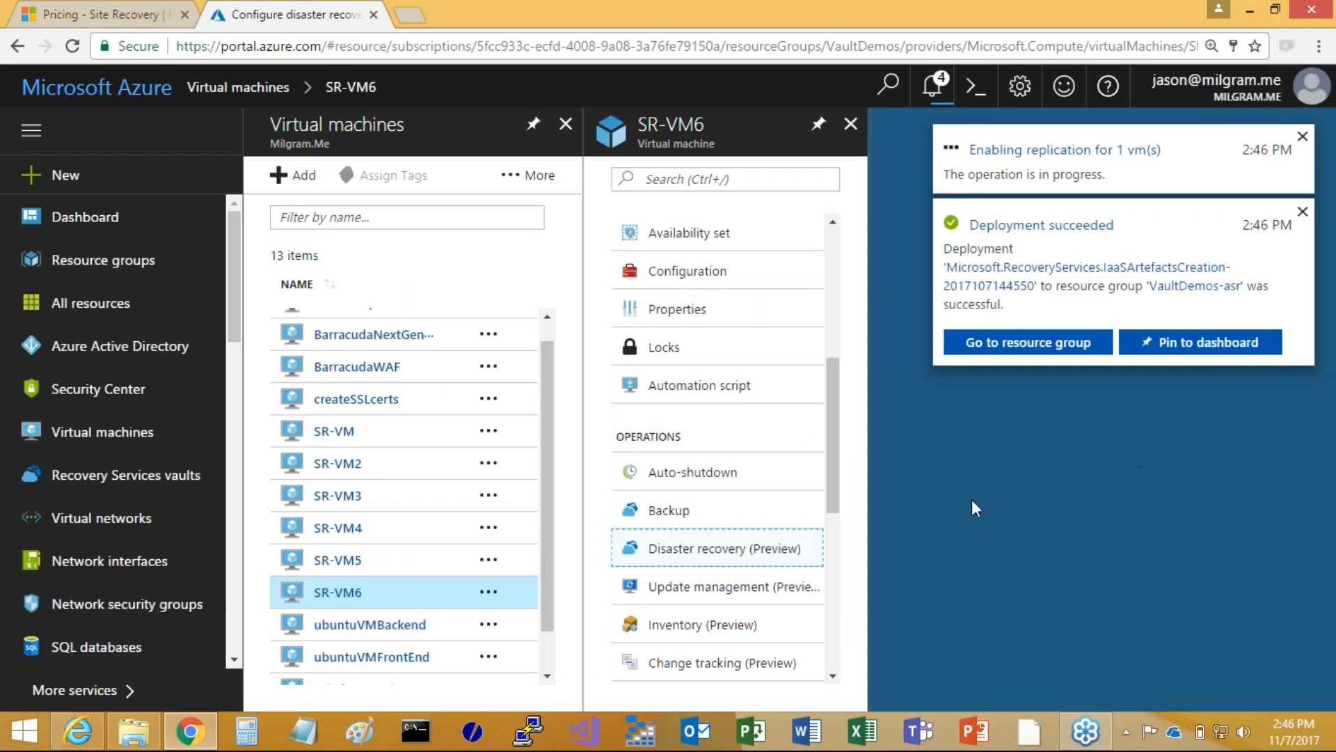
pyautogui.click(1303, 212)
pyautogui.click(1303, 137)
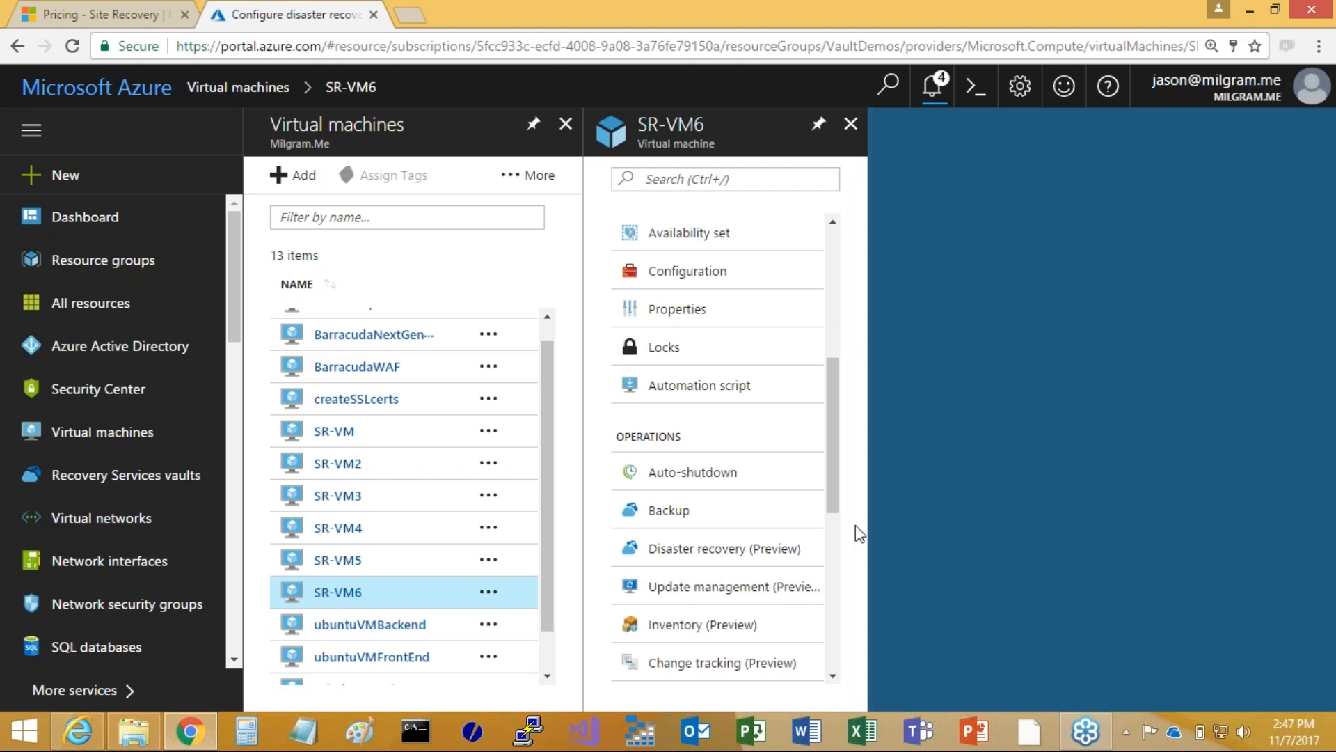
# Reopen SR-VM6's Disaster recovery (Preview) configuration, review its target, storage and replication settings and region map, and close it
pyautogui.scroll(-1, 821, 501)
pyautogui.scroll(-3, 822, 529)
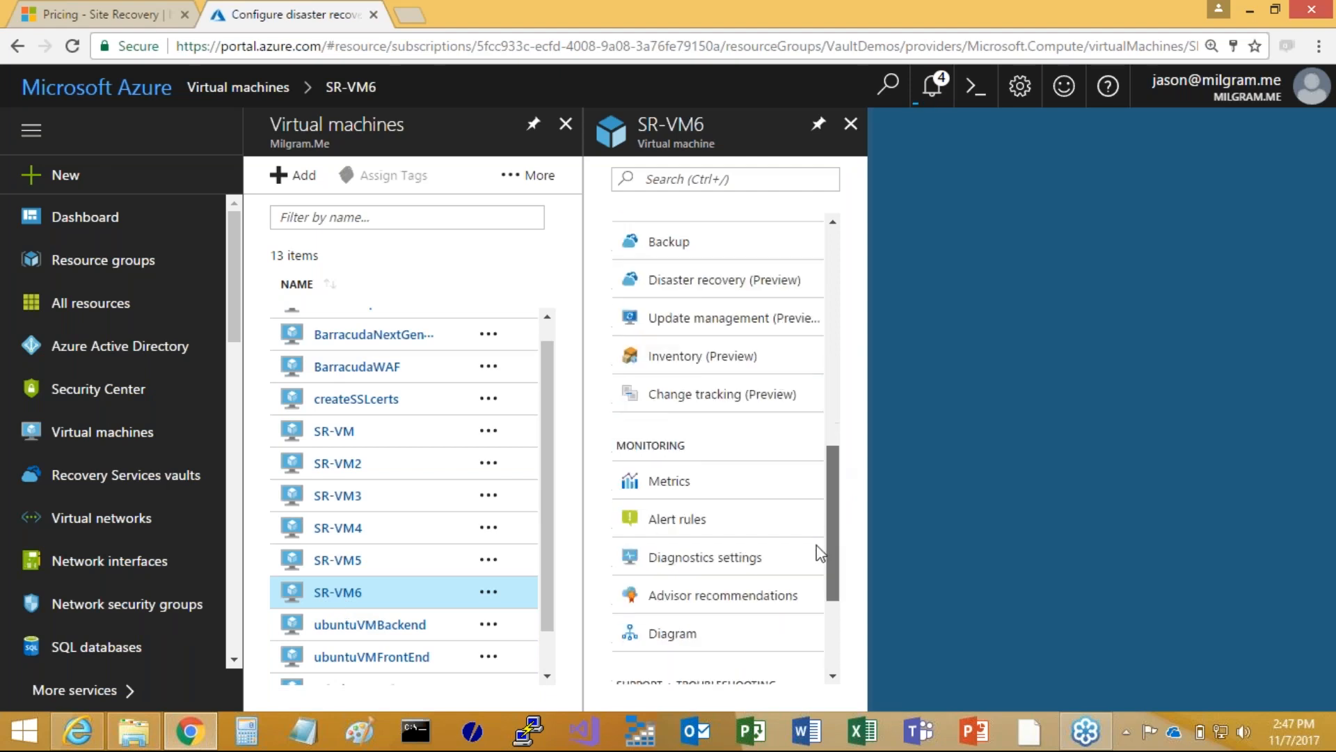
pyautogui.scroll(1, 819, 542)
pyautogui.click(704, 314)
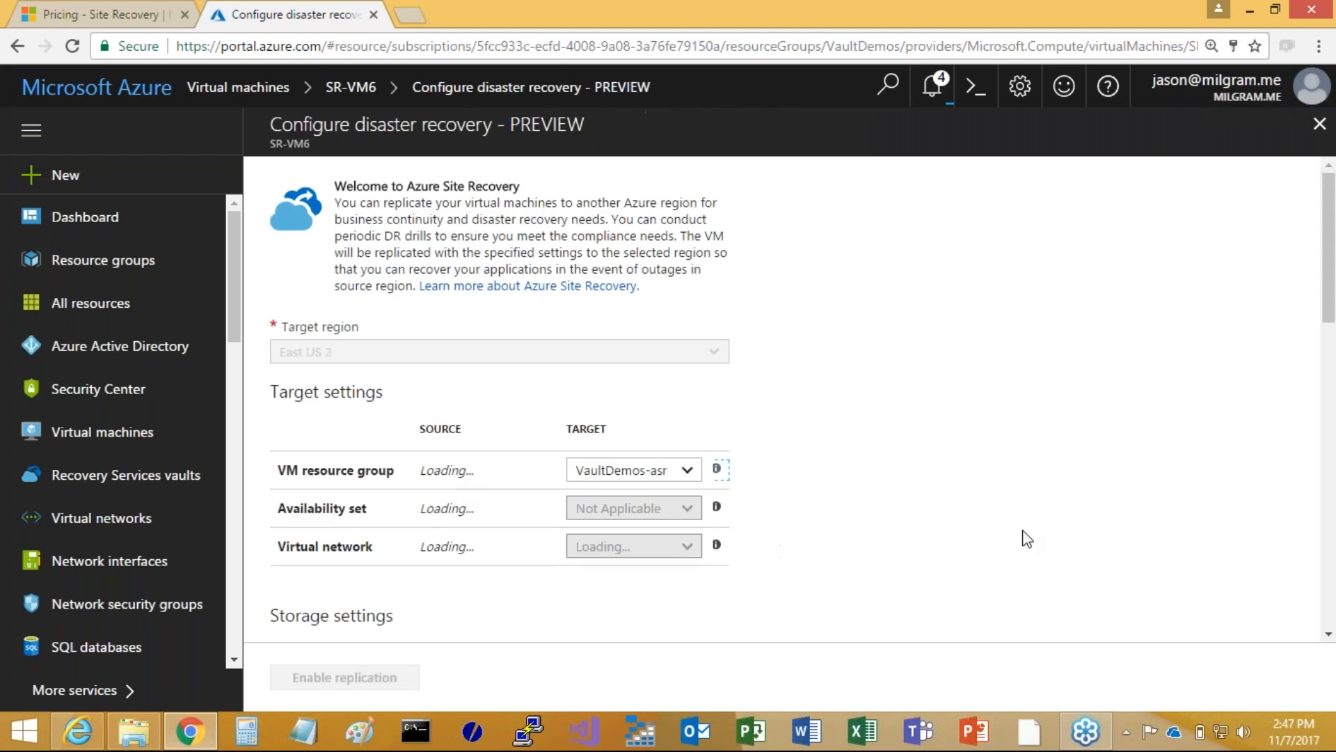
pyautogui.scroll(-10, 896, 495)
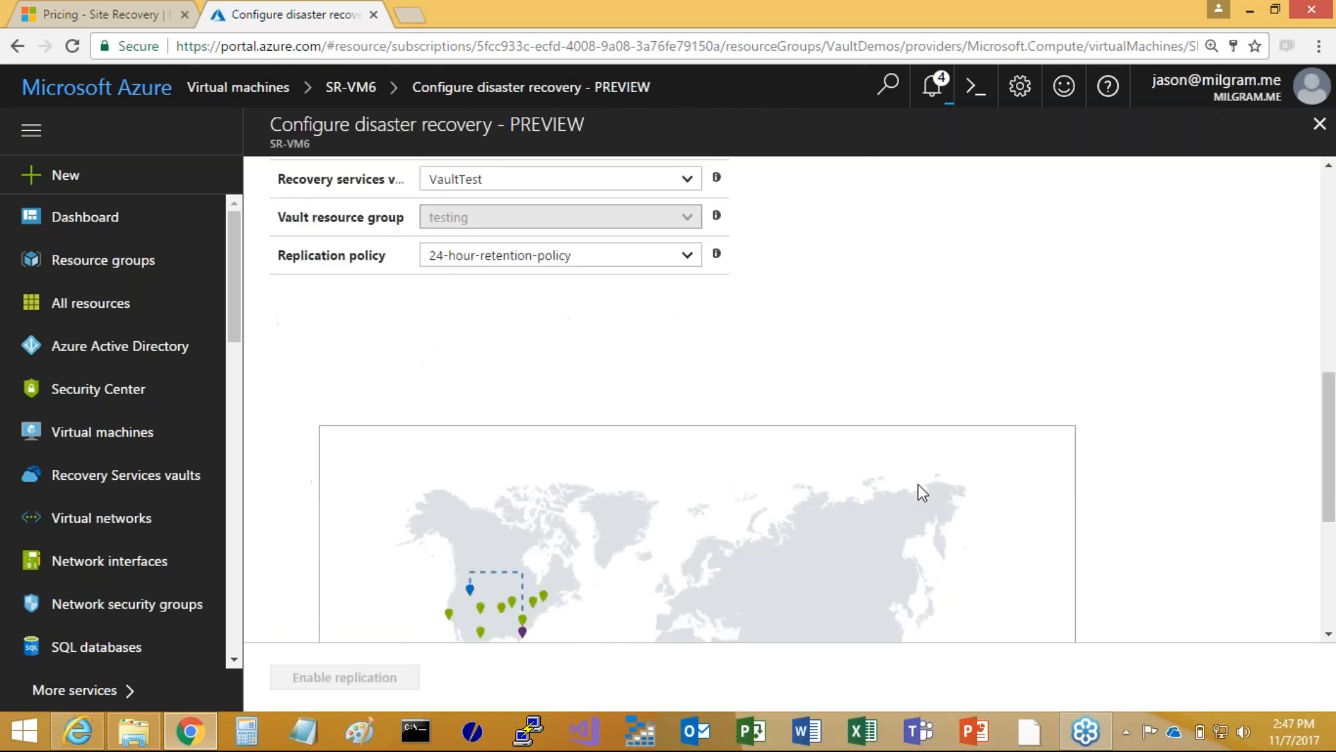
pyautogui.scroll(1, 361, 486)
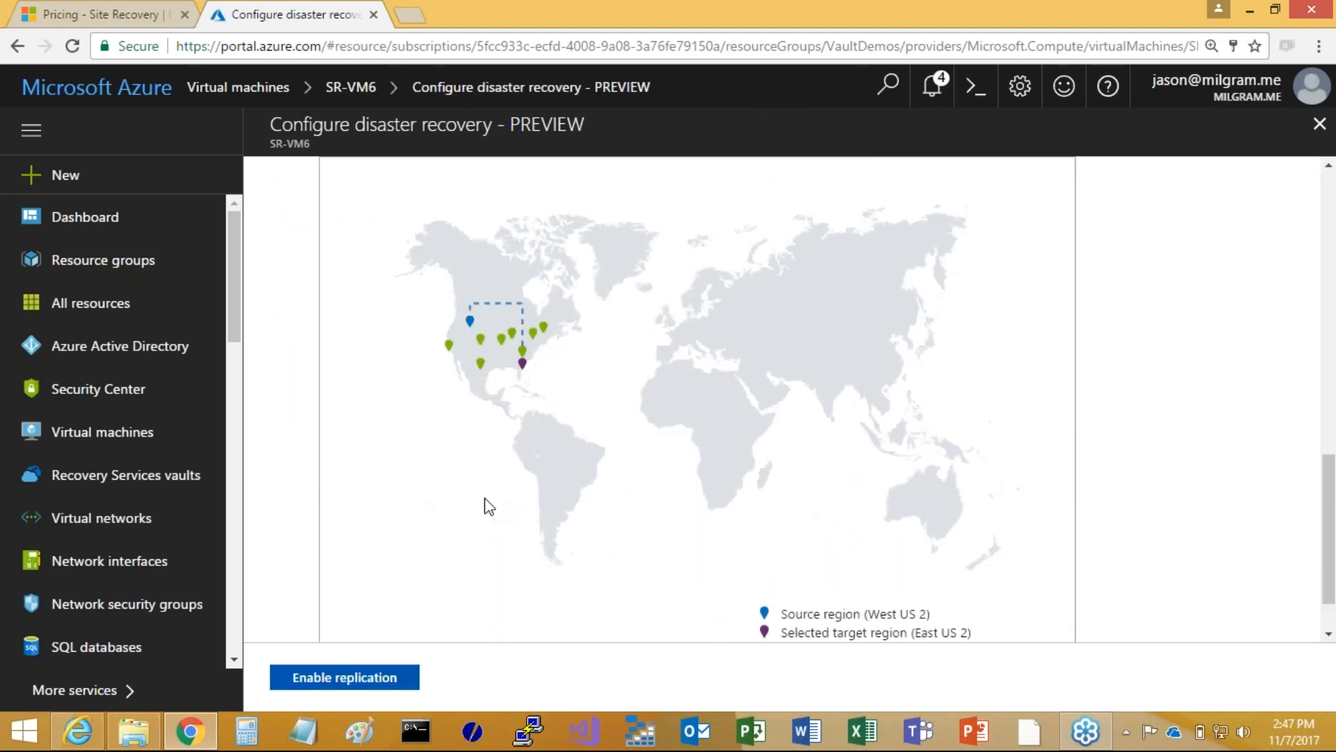
pyautogui.scroll(10, 838, 492)
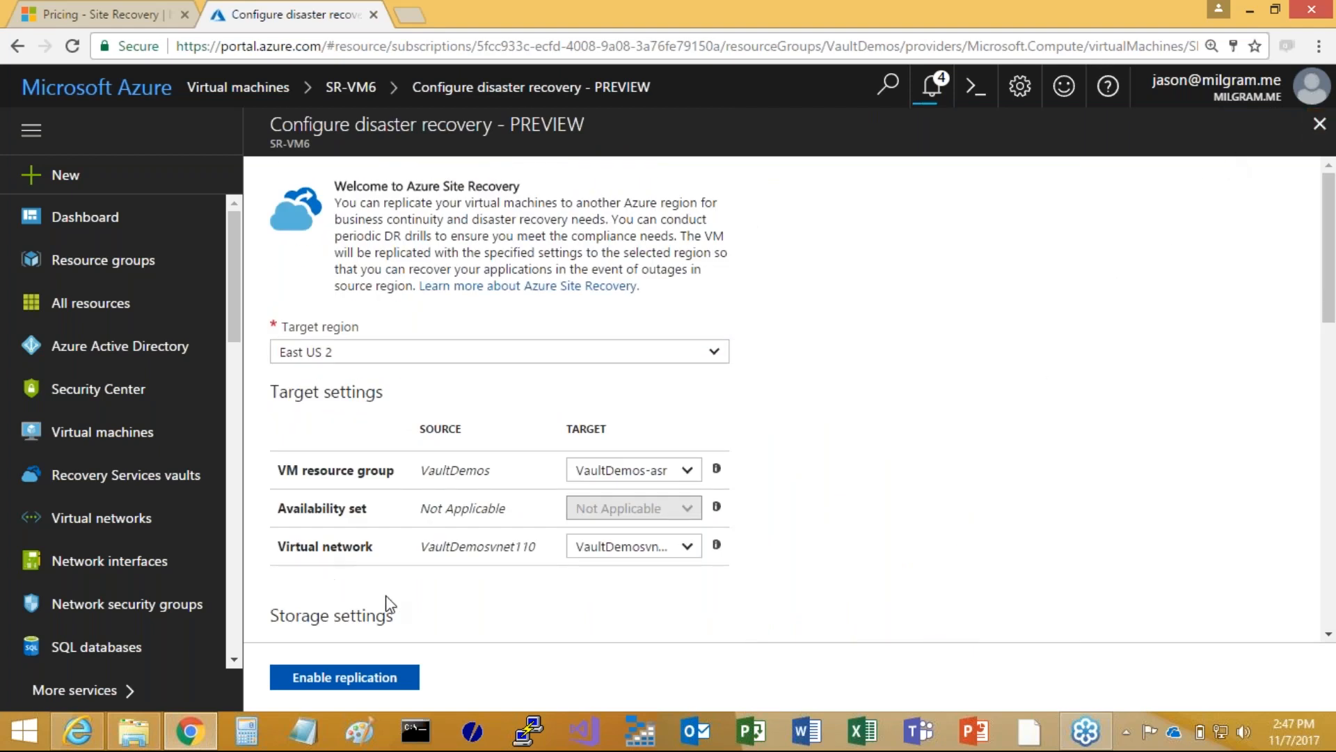
pyautogui.scroll(-3, 441, 546)
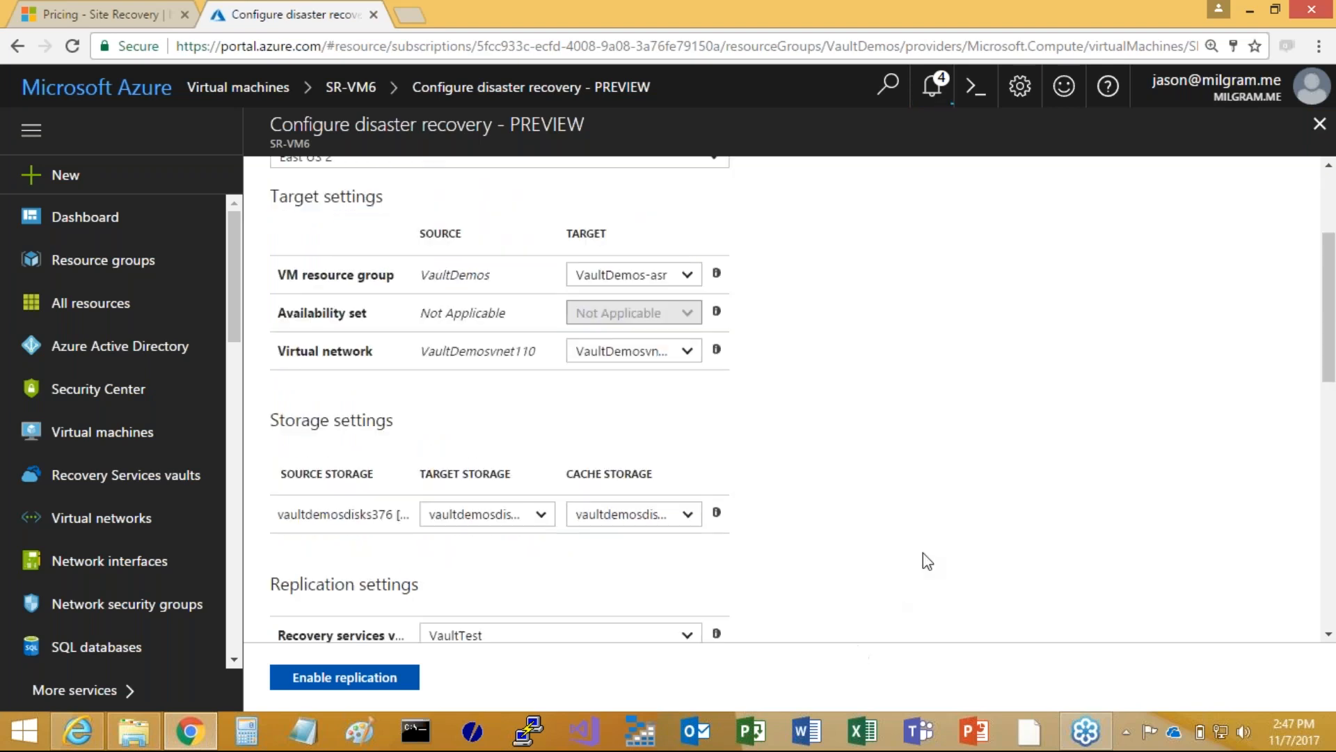
pyautogui.scroll(-1, 936, 556)
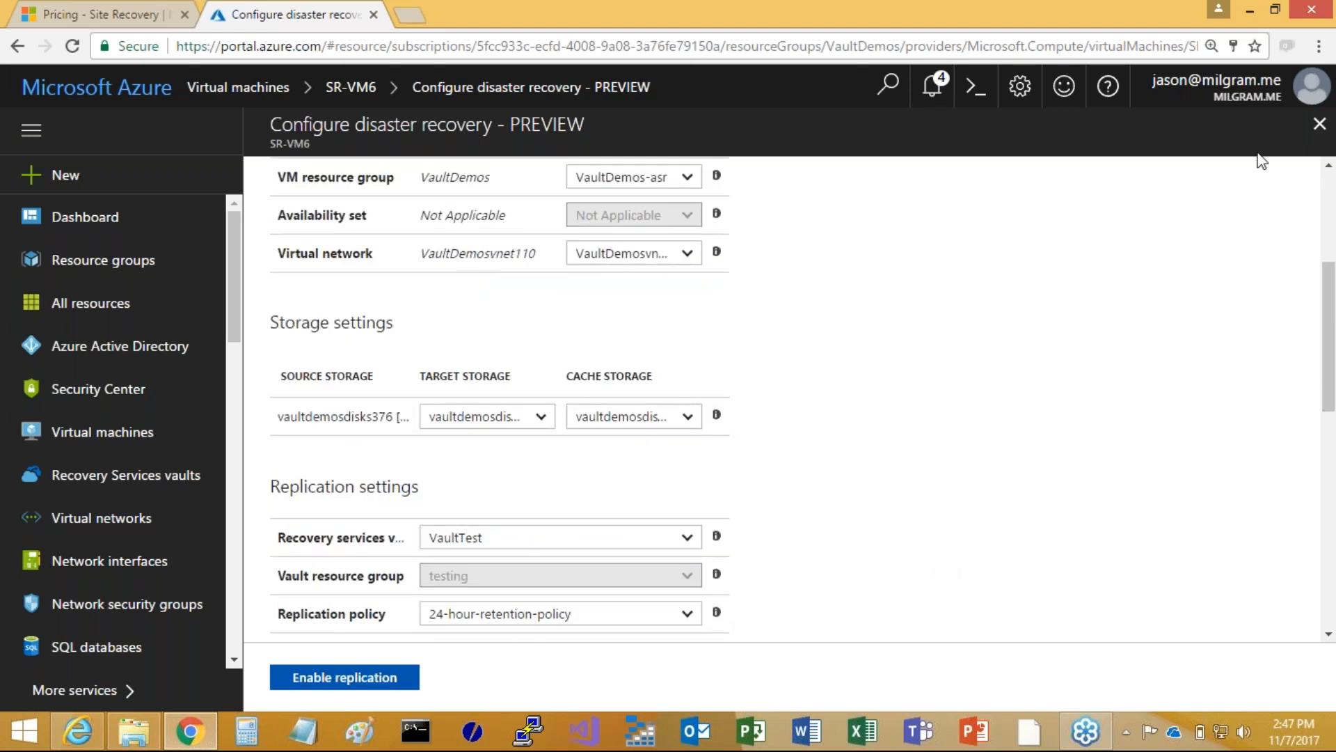
pyautogui.click(1320, 127)
# Open the Site Recovery jobs of the VaultTest Recovery Services vault
pyautogui.click(115, 474)
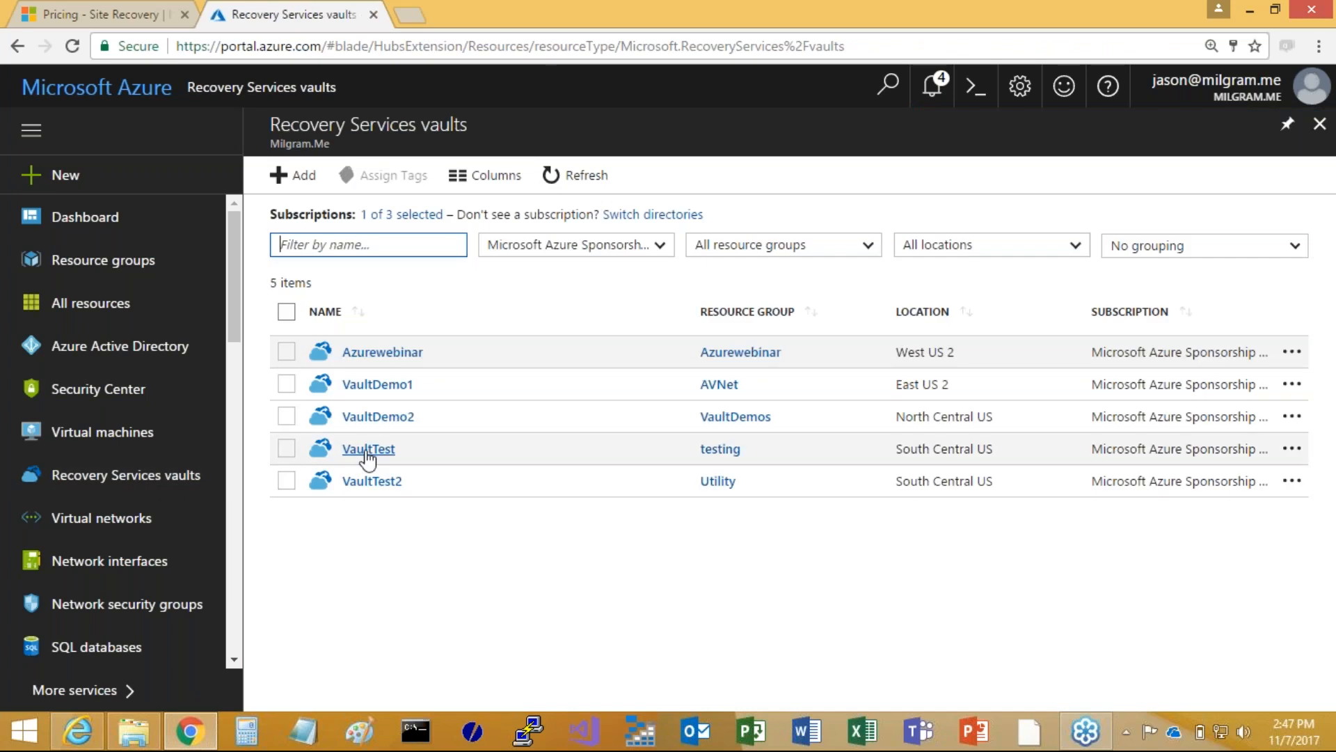
pyautogui.click(368, 448)
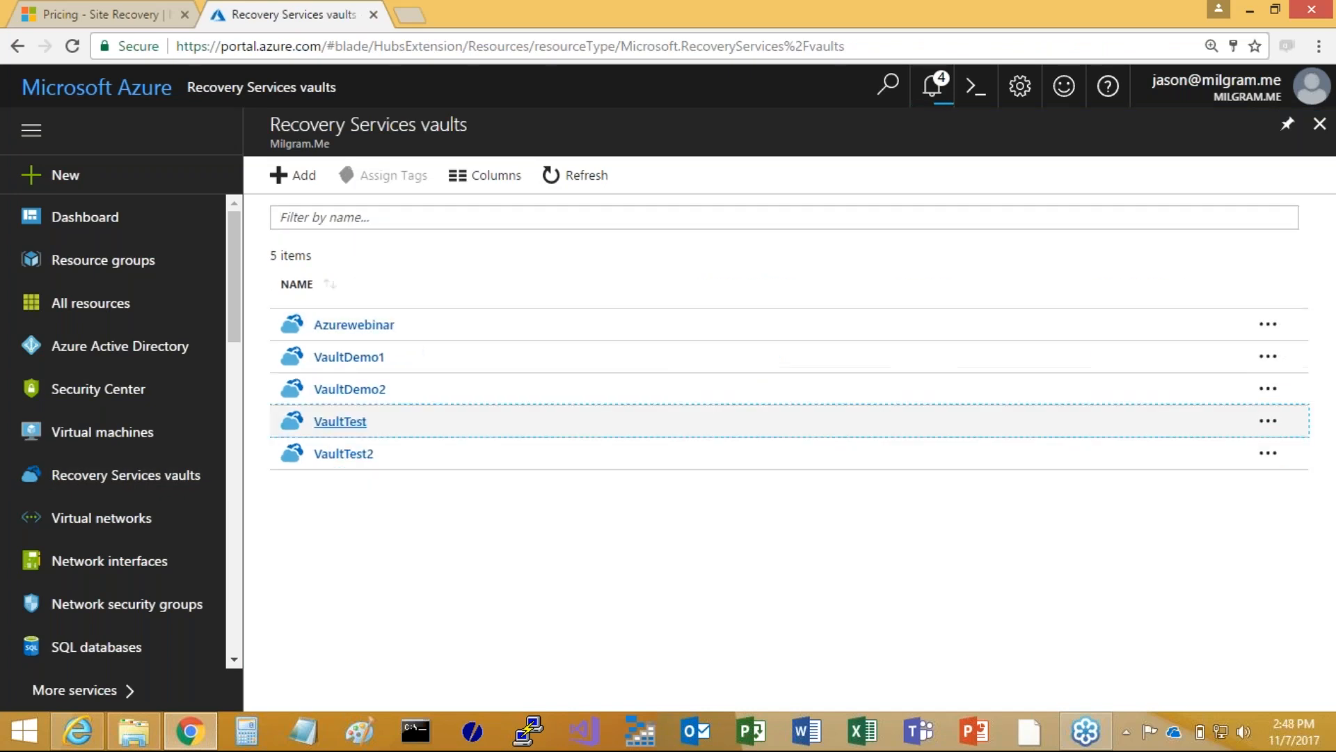
pyautogui.scroll(-4, 382, 552)
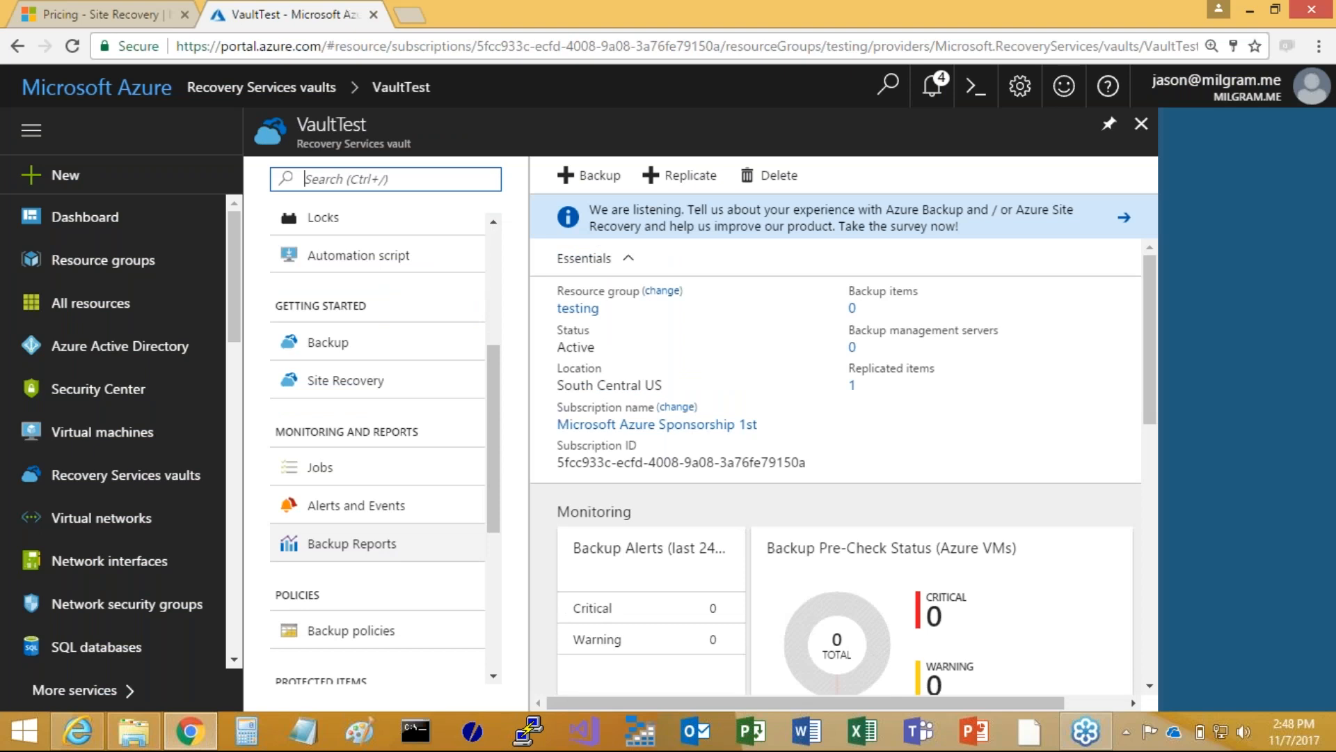
pyautogui.click(320, 467)
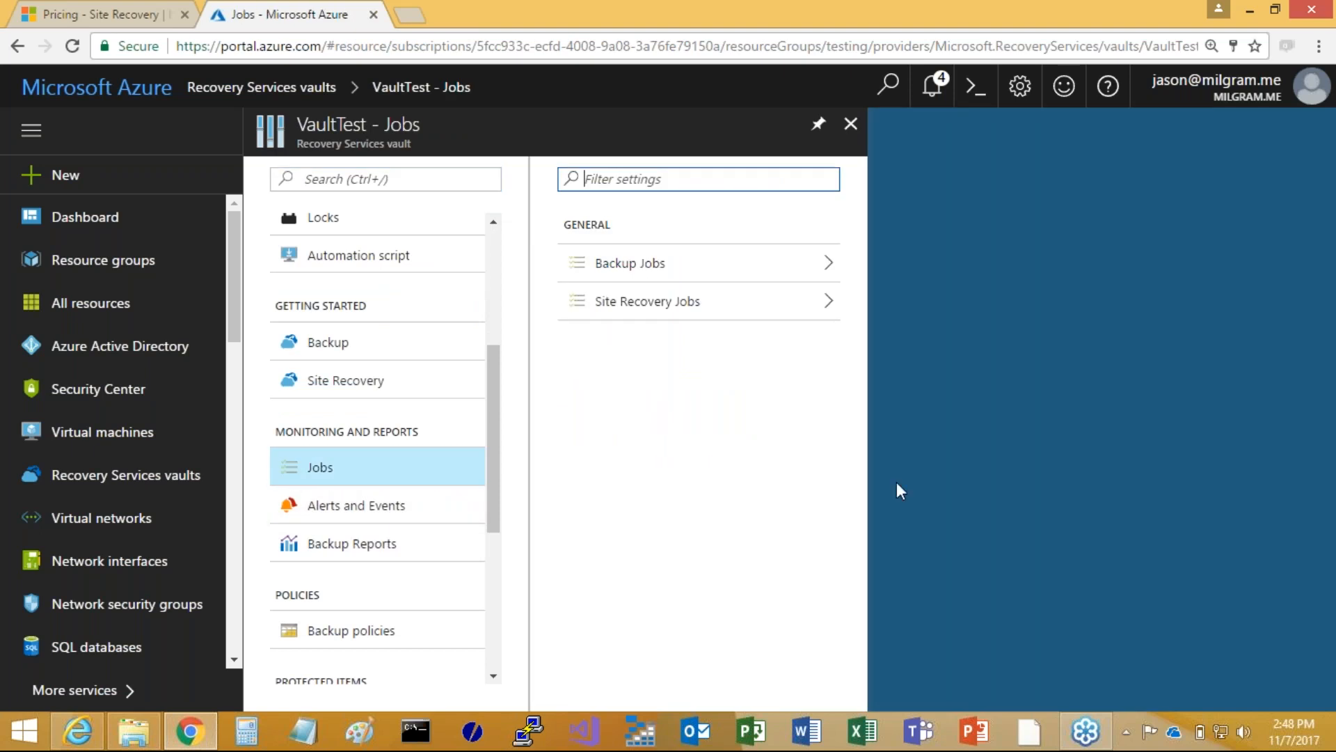
pyautogui.click(639, 319)
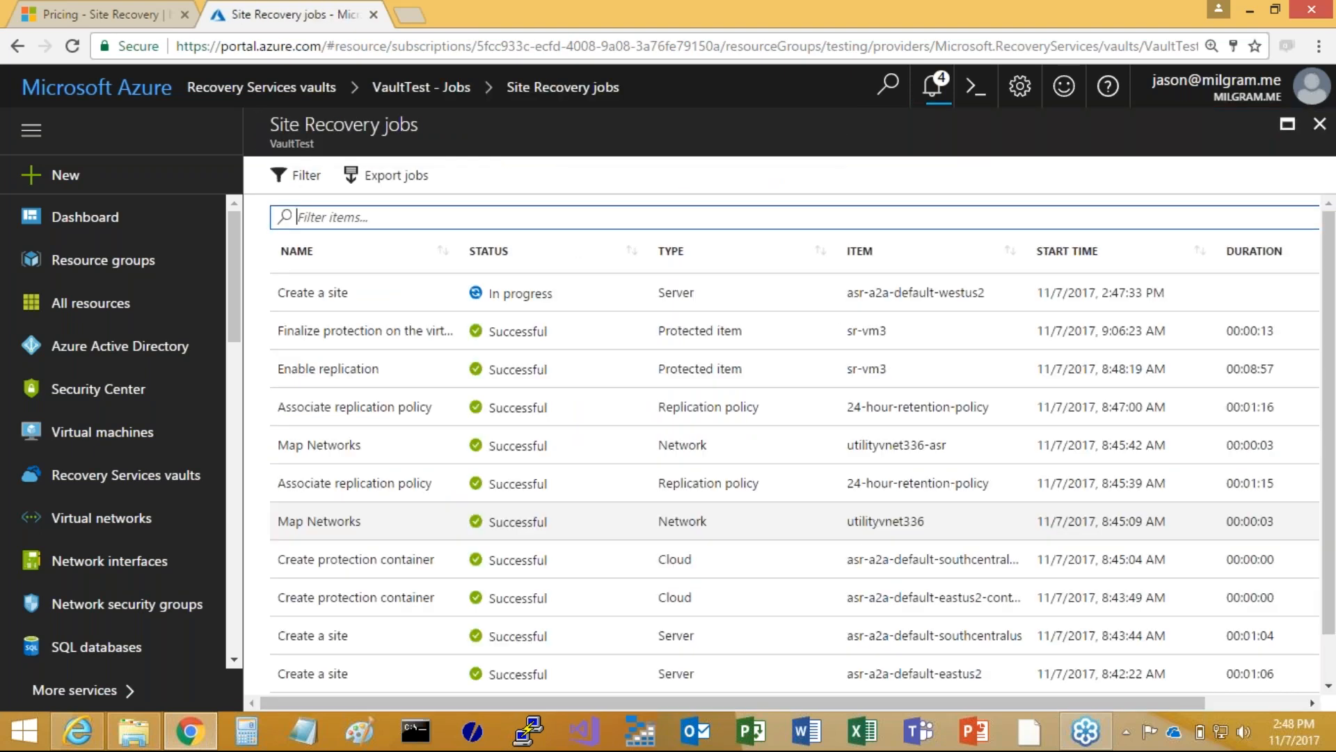
# Examine the status, items and durations of VaultTest's Site Recovery jobs as replication is set up, and close the job list
pyautogui.scroll(-1, 1000, 528)
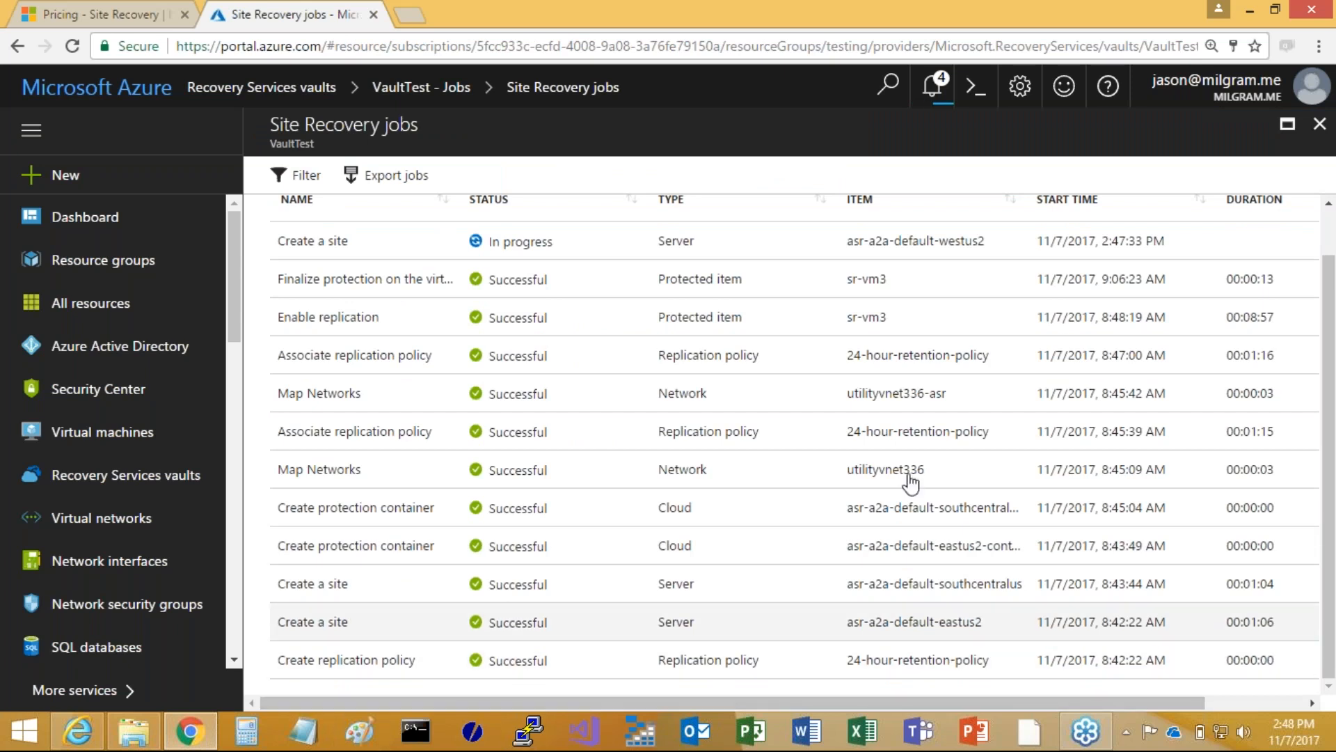
pyautogui.scroll(1, 911, 481)
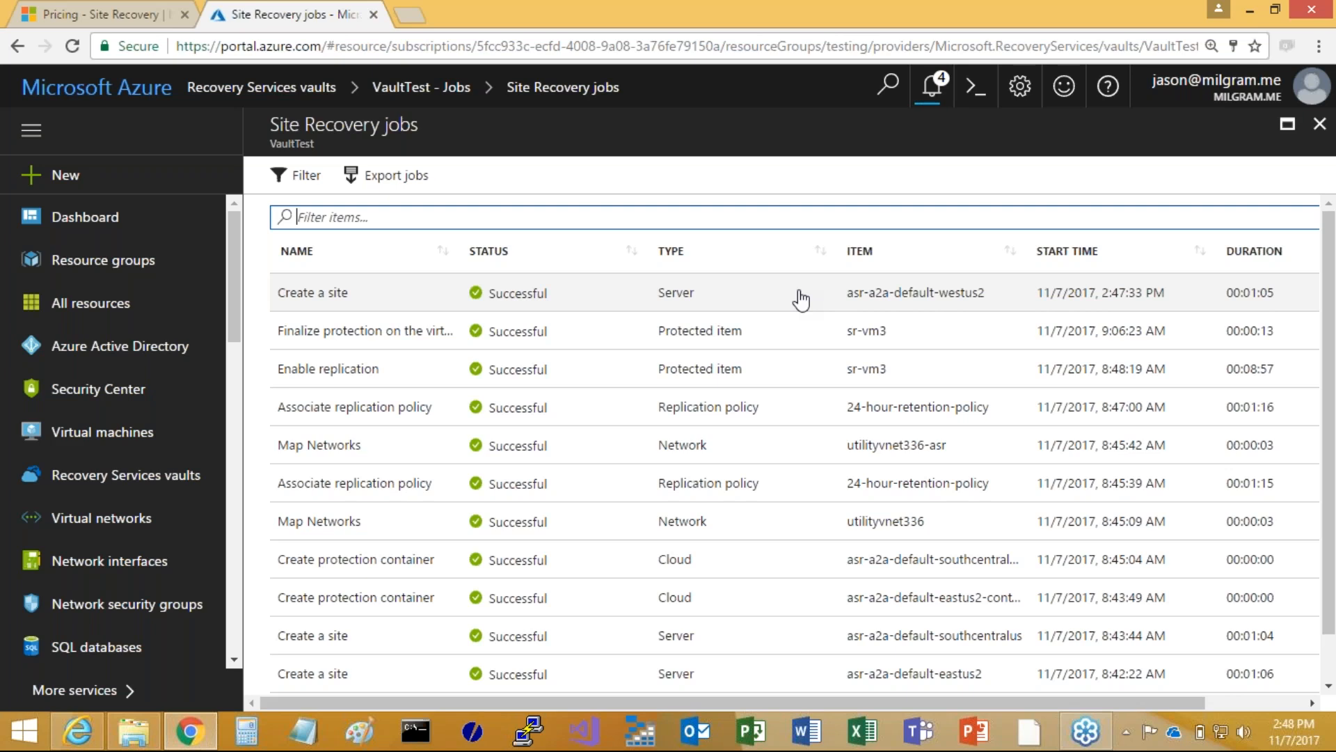
pyautogui.scroll(-1, 787, 461)
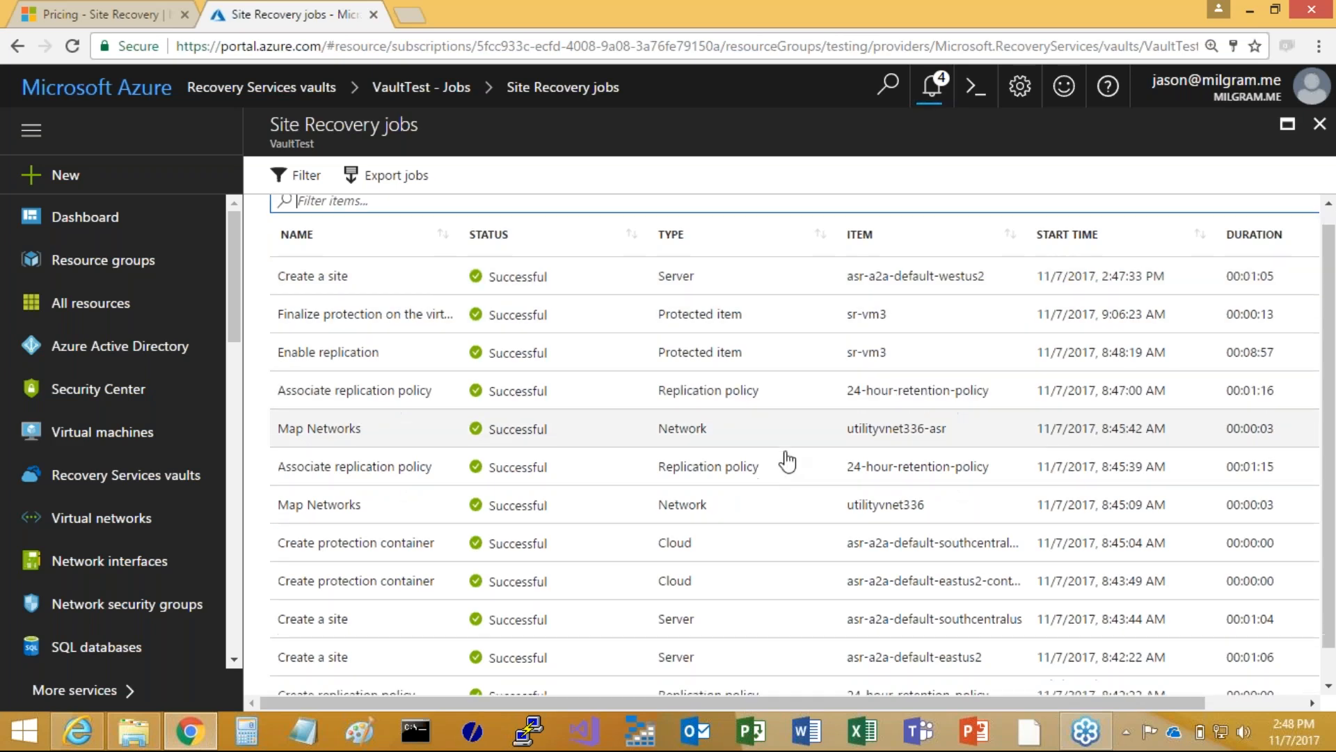
pyautogui.scroll(-2, 785, 457)
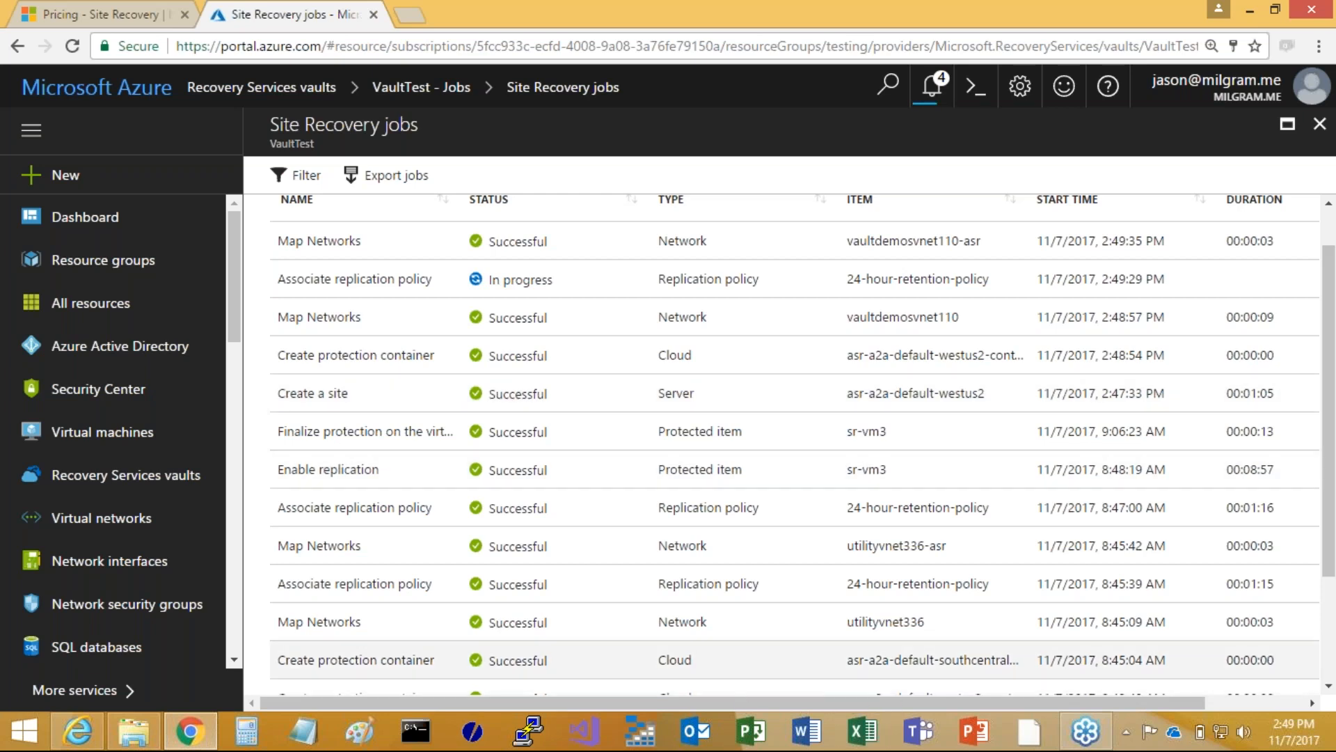
pyautogui.scroll(1, 533, 525)
pyautogui.scroll(2, 533, 531)
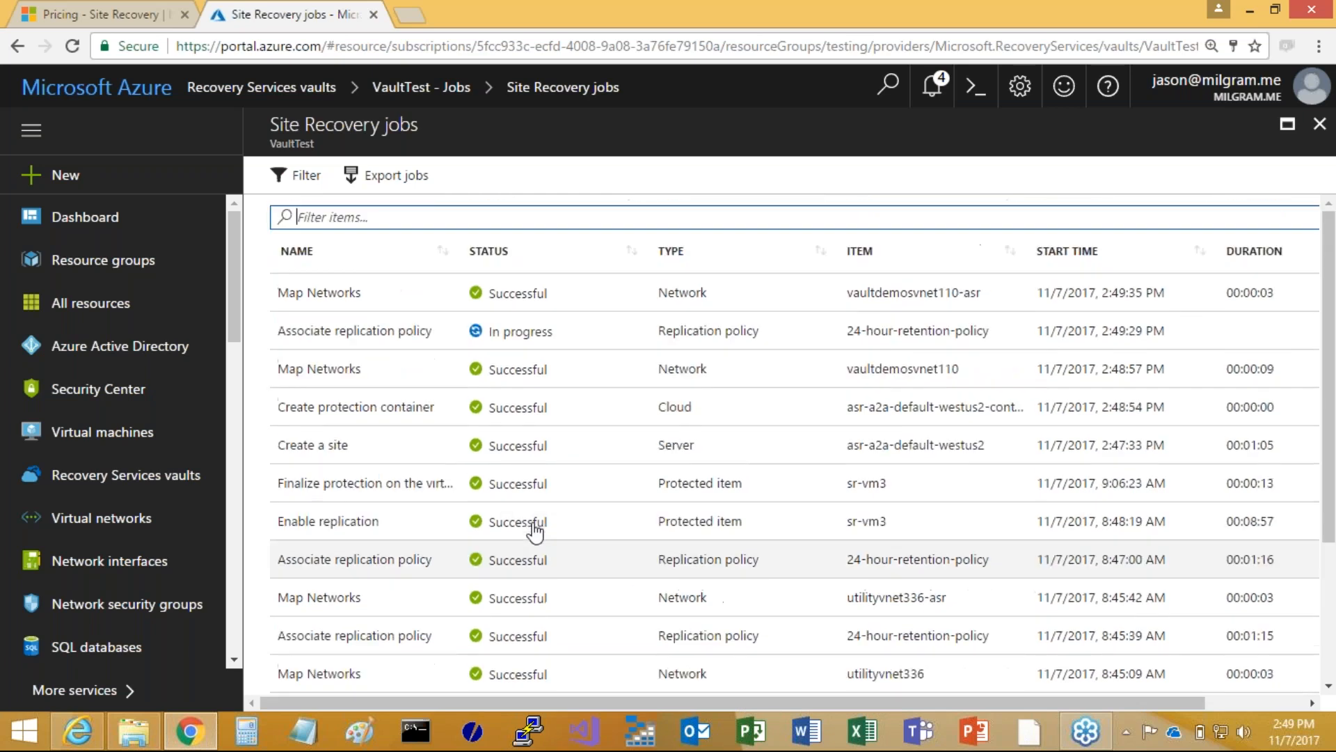
pyautogui.scroll(-3, 507, 523)
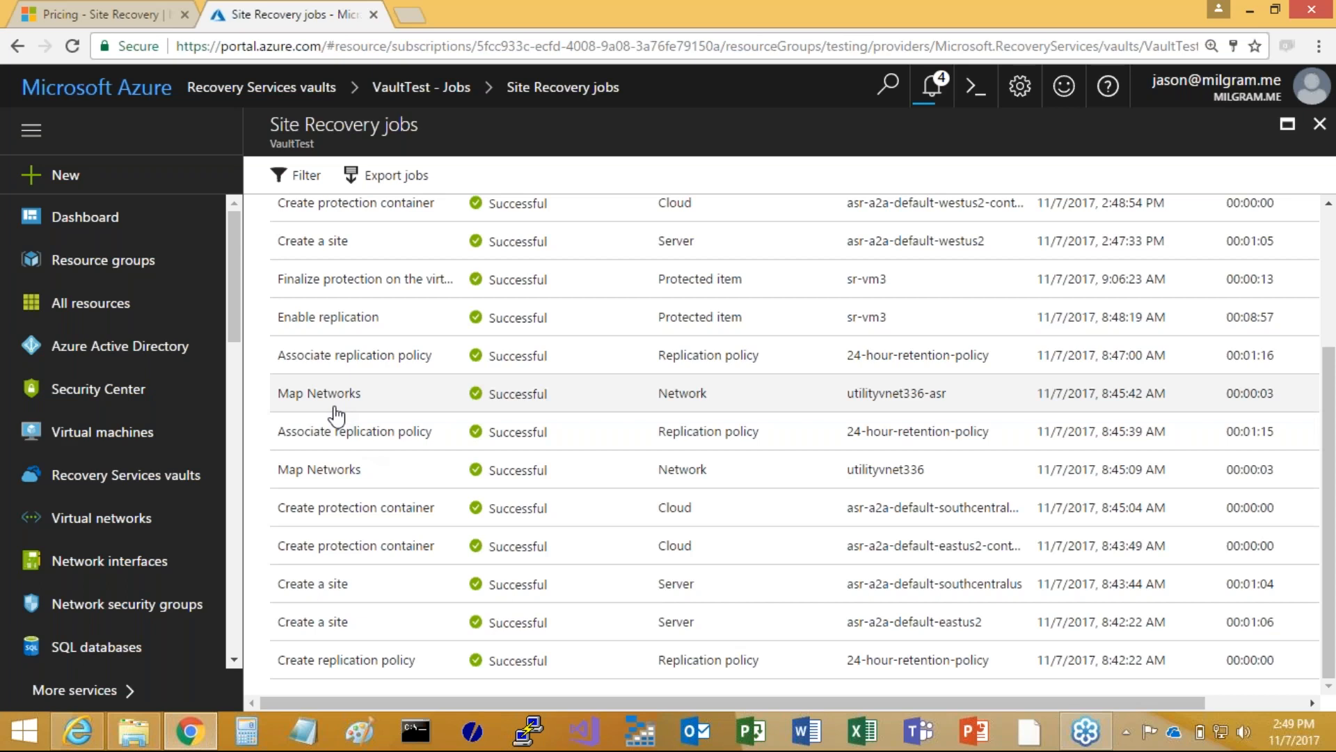
pyautogui.scroll(1, 335, 417)
pyautogui.scroll(3, 336, 416)
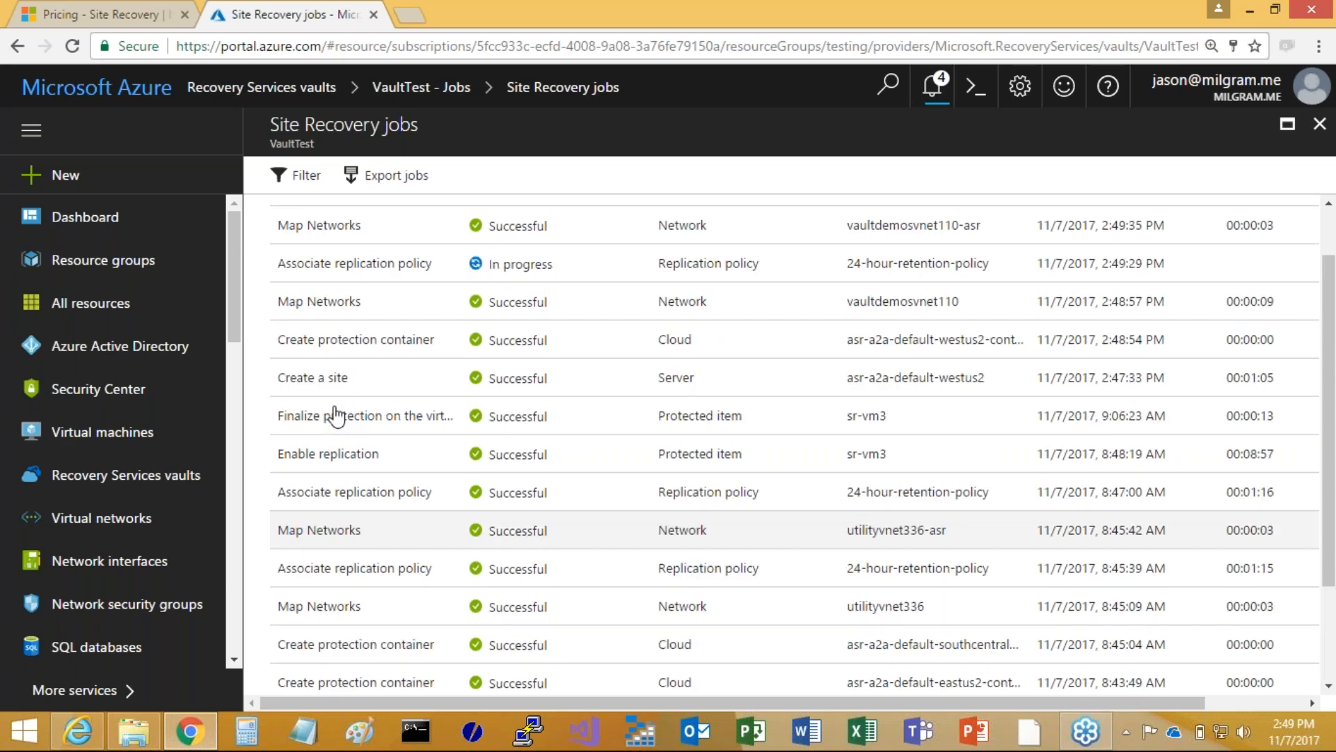
pyautogui.click(1319, 123)
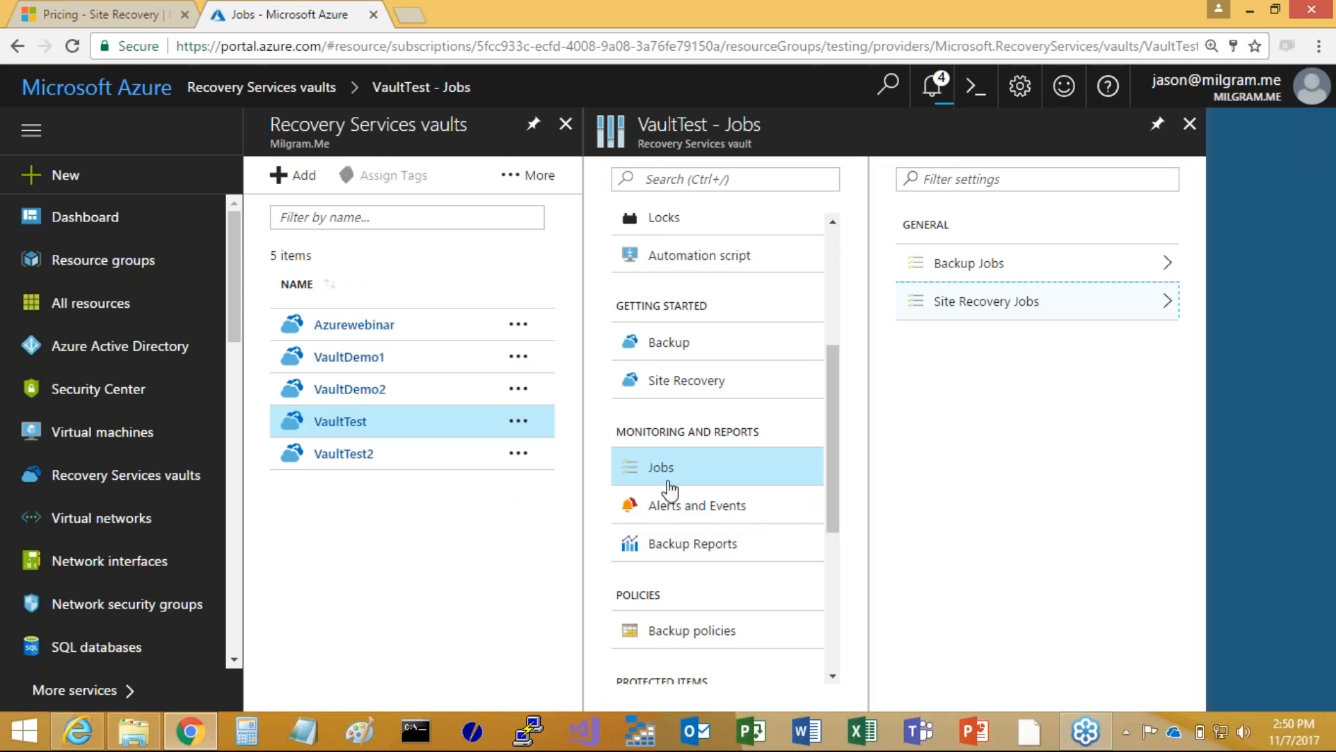
# Open SR-VM3 from VaultTest's replicated items and review its source and target compute and network properties
pyautogui.scroll(-5, 709, 483)
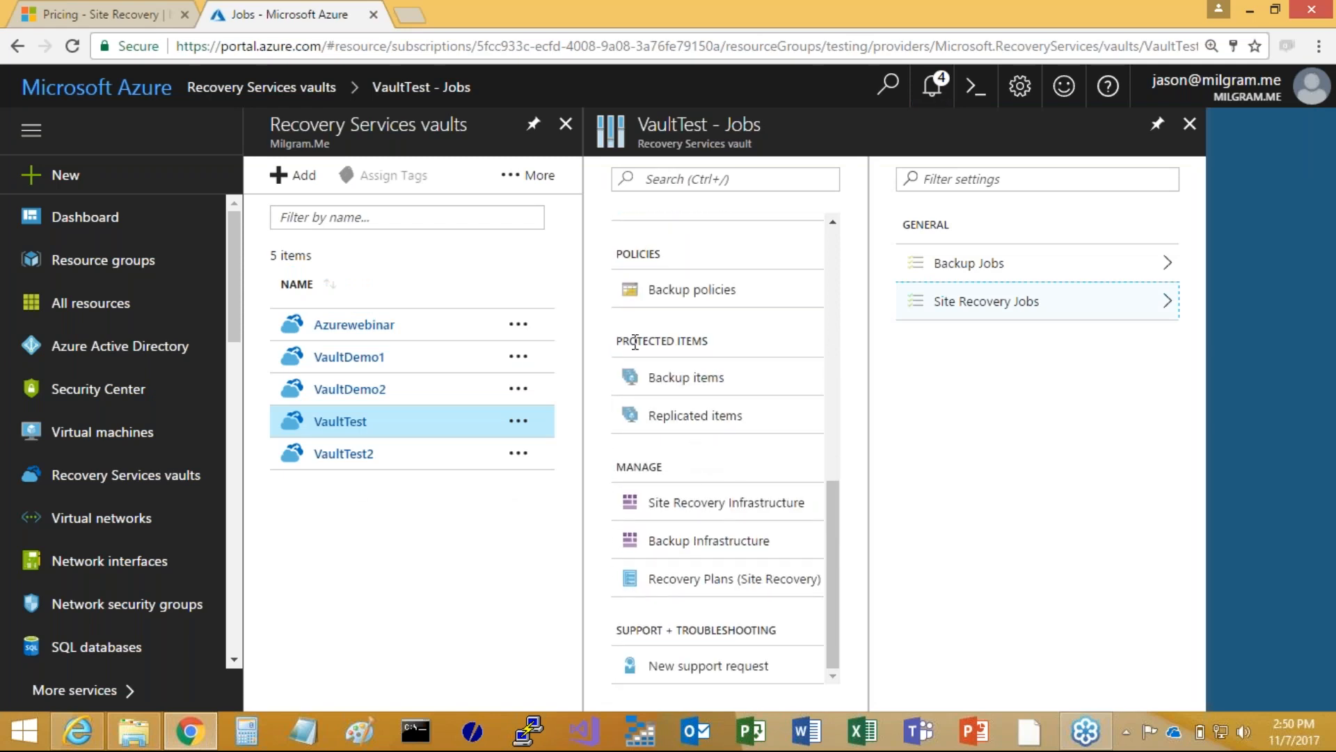
pyautogui.click(666, 415)
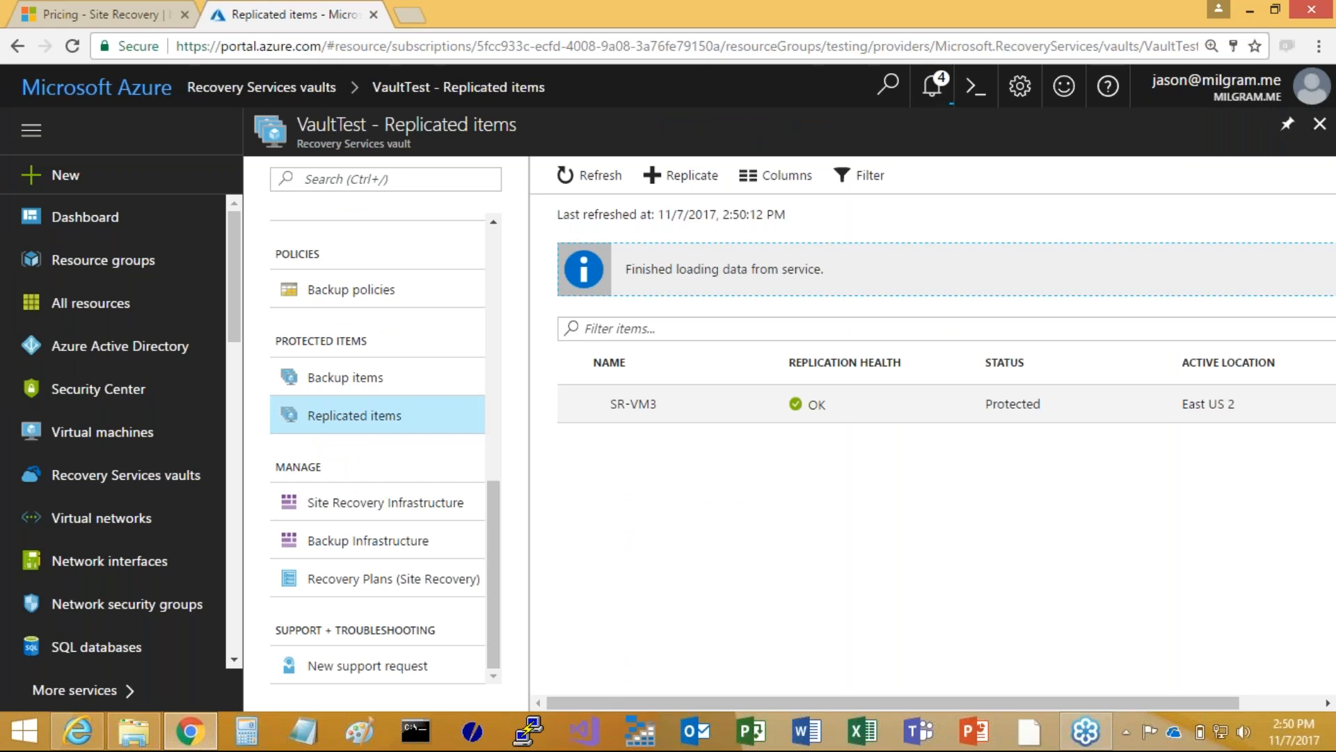
pyautogui.click(640, 406)
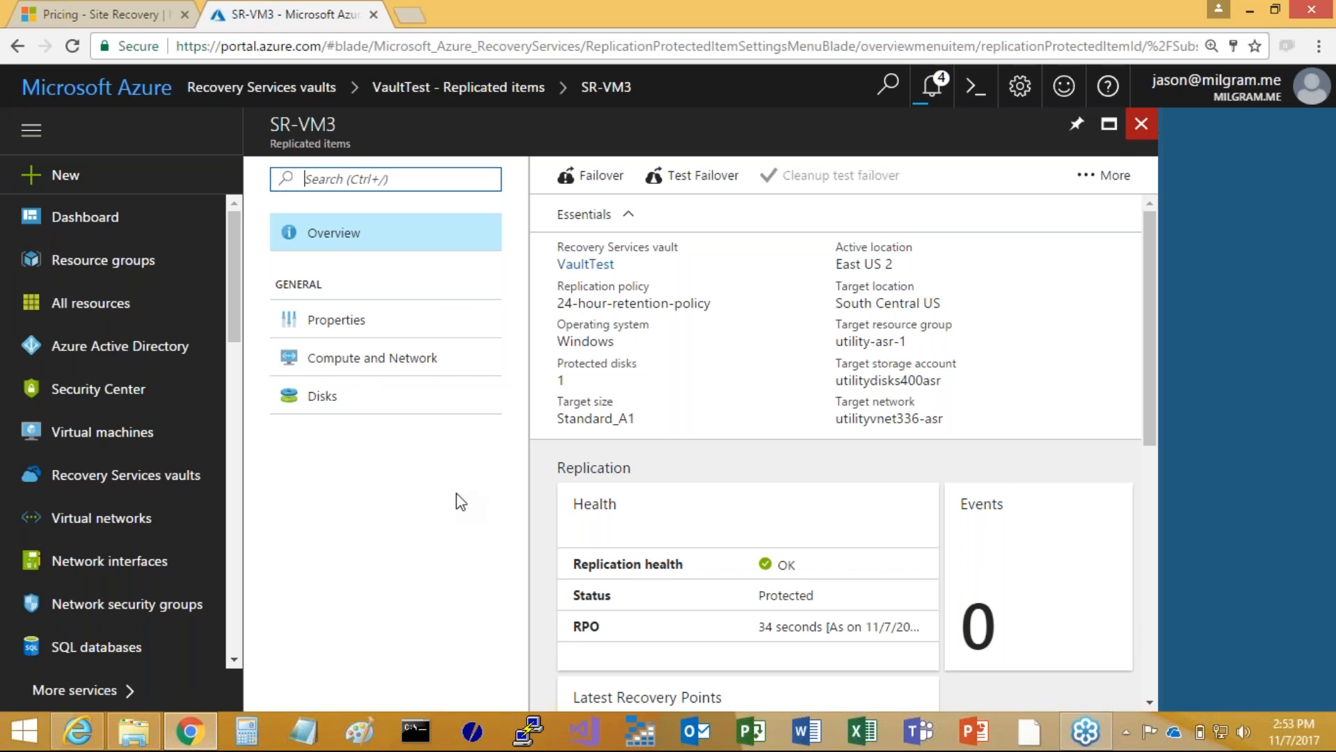
pyautogui.click(358, 364)
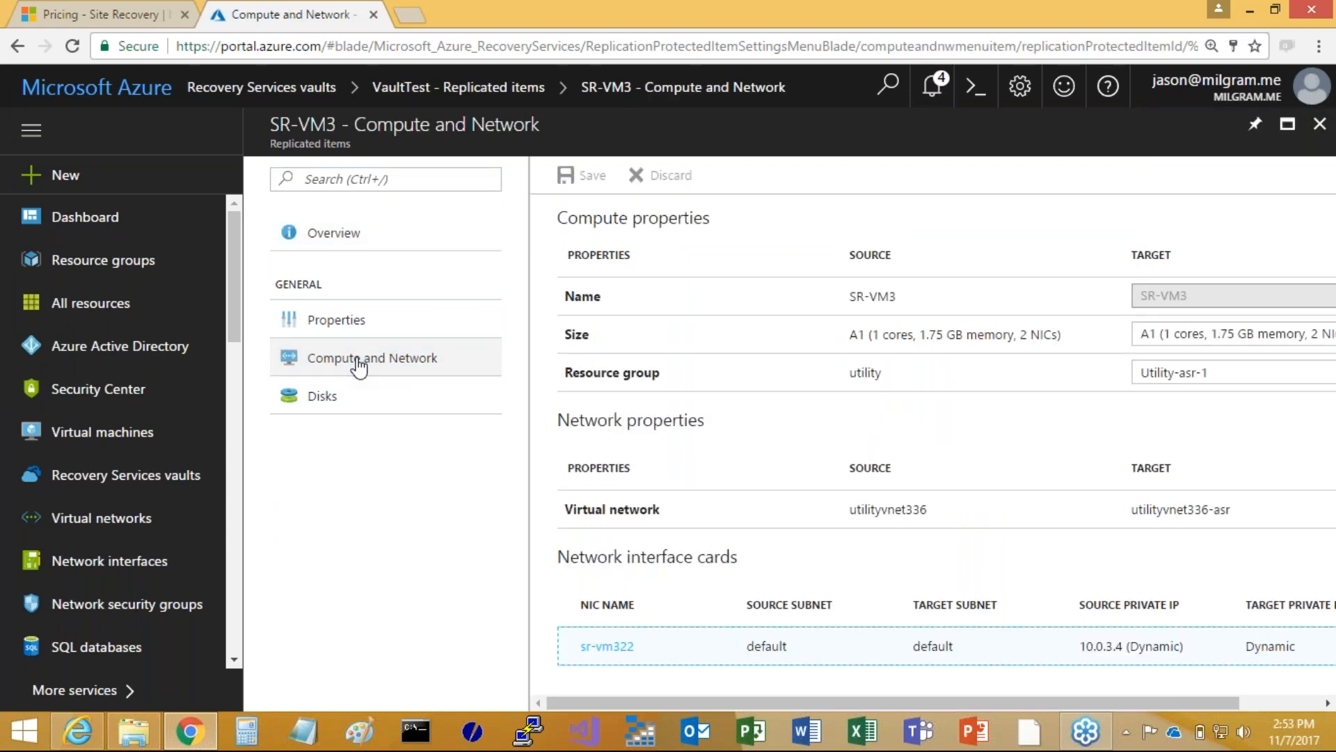
pyautogui.moveTo(628, 701); pyautogui.dragTo(603, 708)
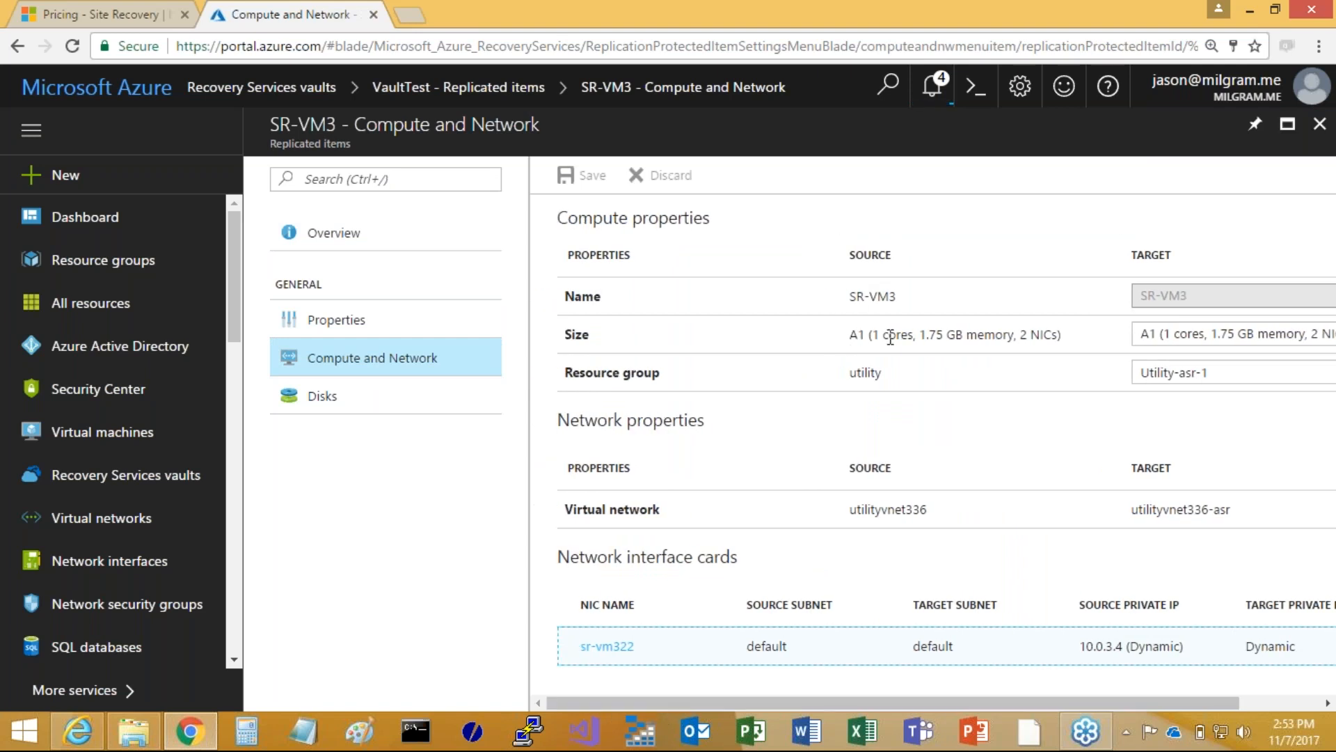
pyautogui.moveTo(626, 706); pyautogui.dragTo(755, 746)
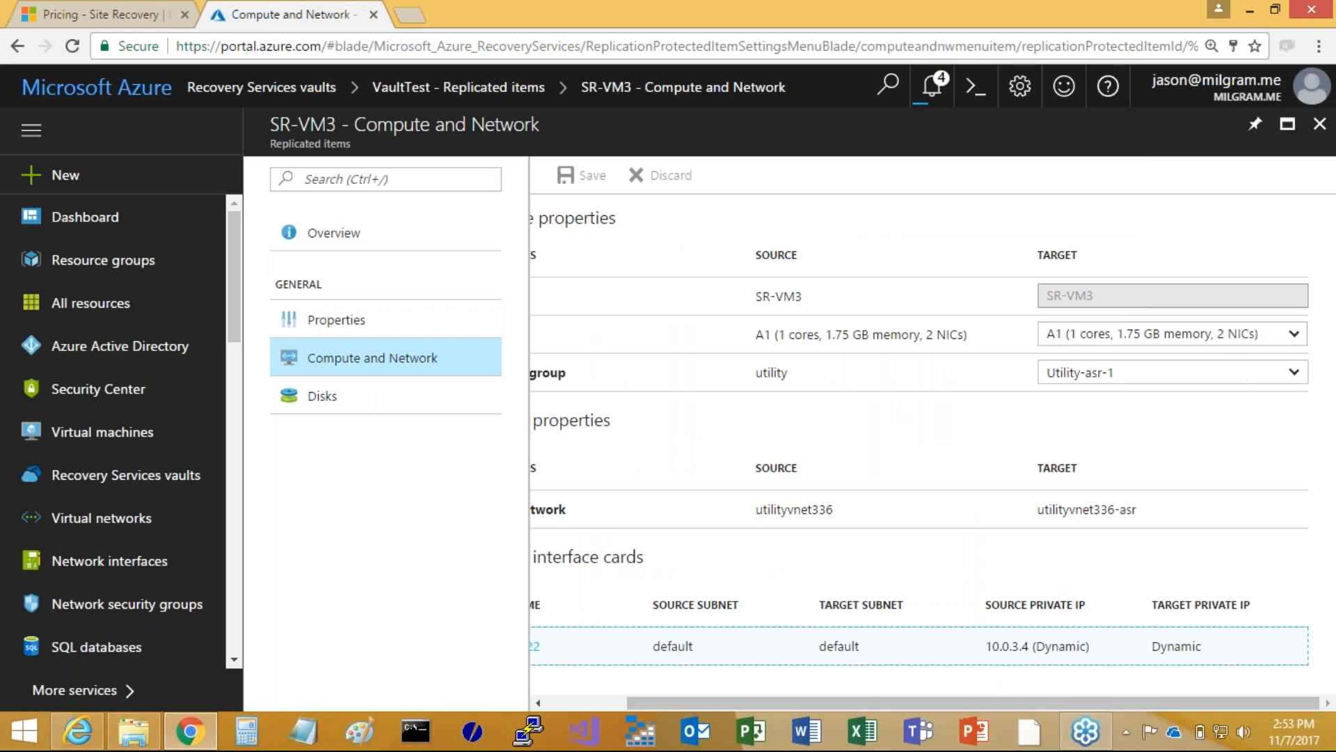
# Try target size A2 (2 cores, 3.5 GB memory, 2 NICs) for SR-VM3, and discard the unsaved edit to return to the vaults list
pyautogui.click(1290, 335)
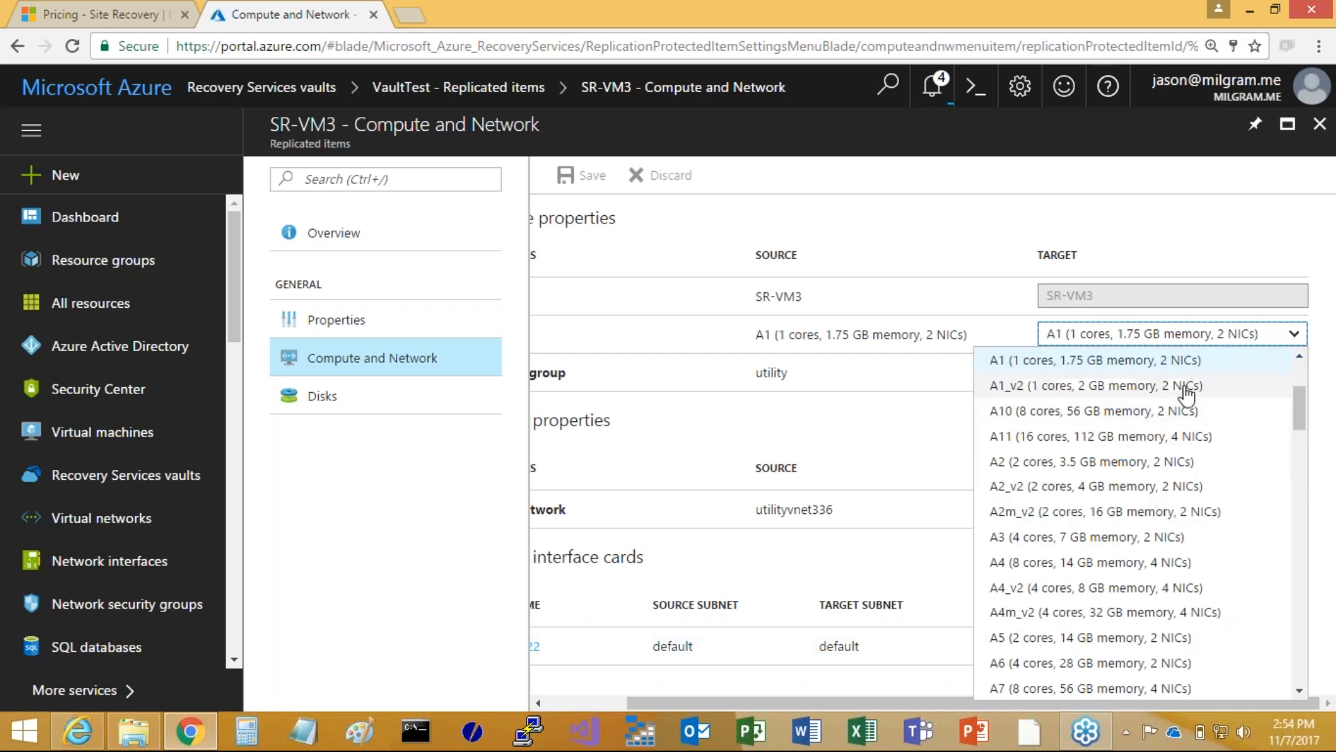
pyautogui.click(1064, 461)
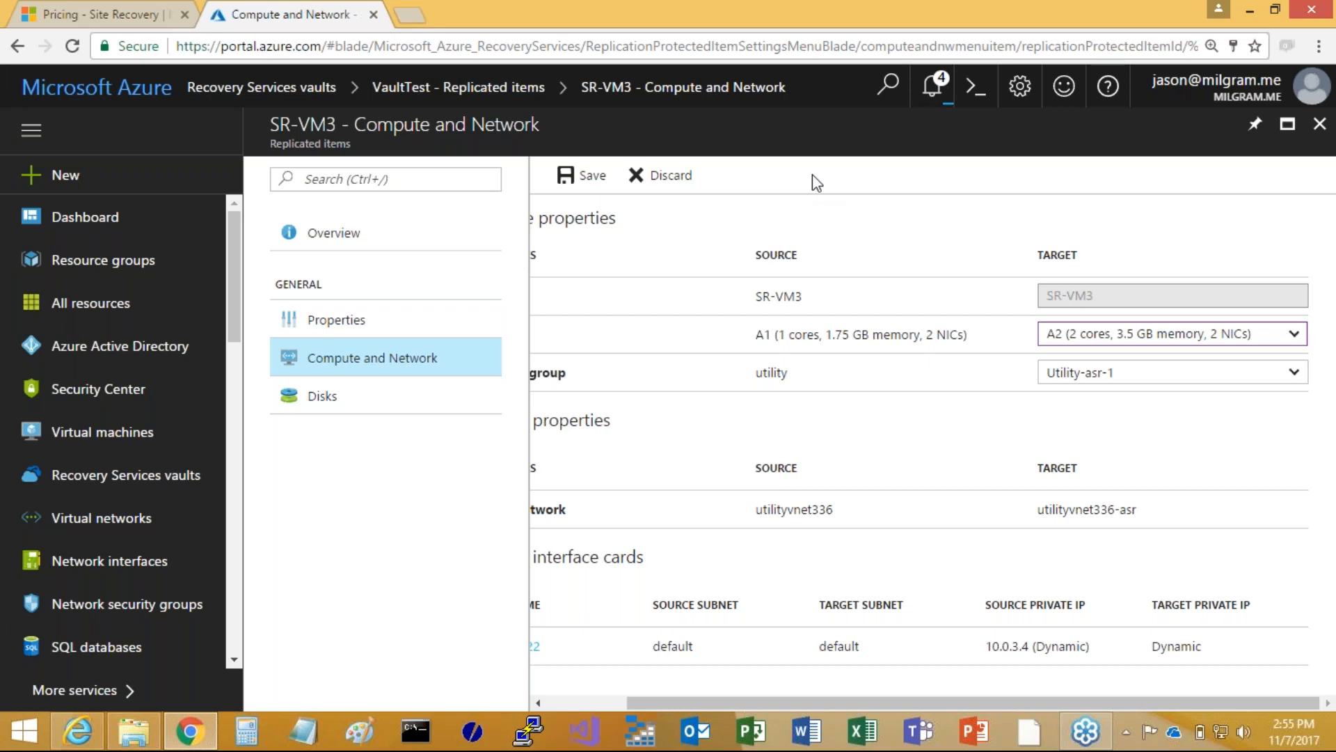
pyautogui.click(1319, 123)
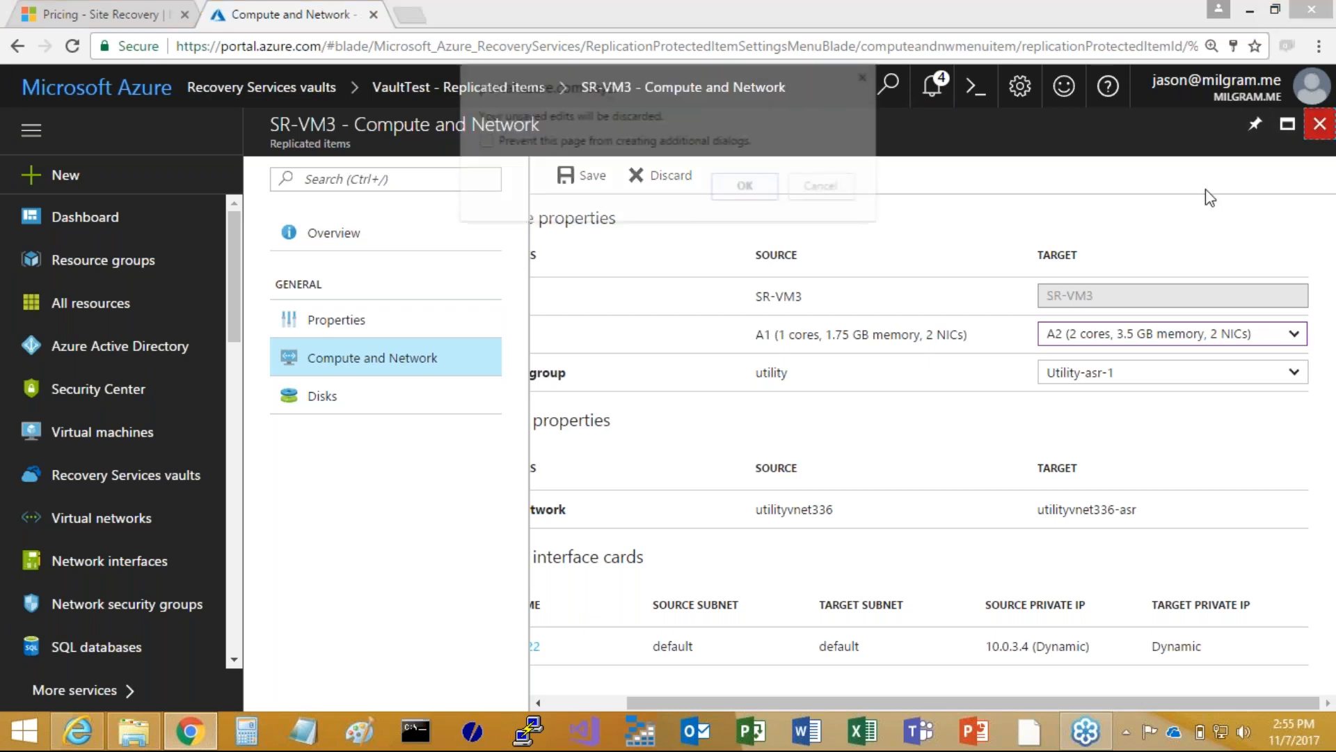
pyautogui.click(746, 188)
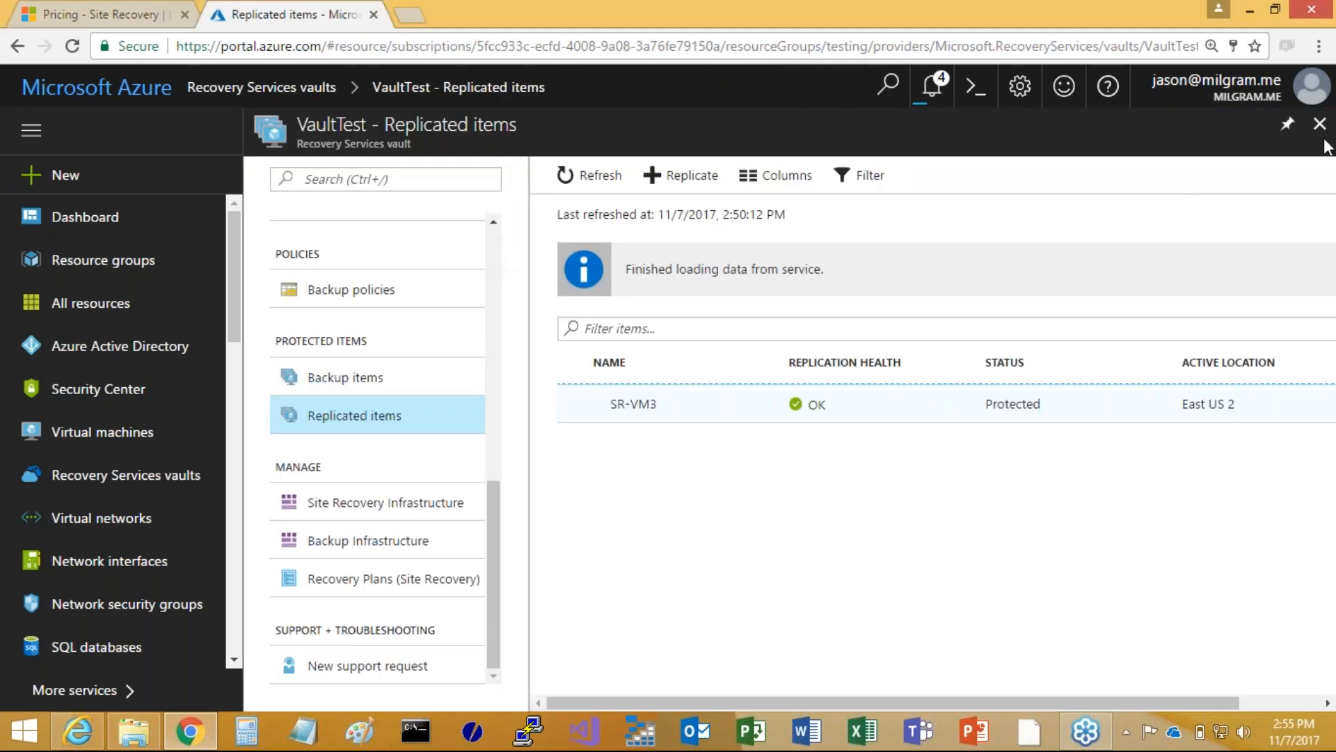
pyautogui.click(1319, 126)
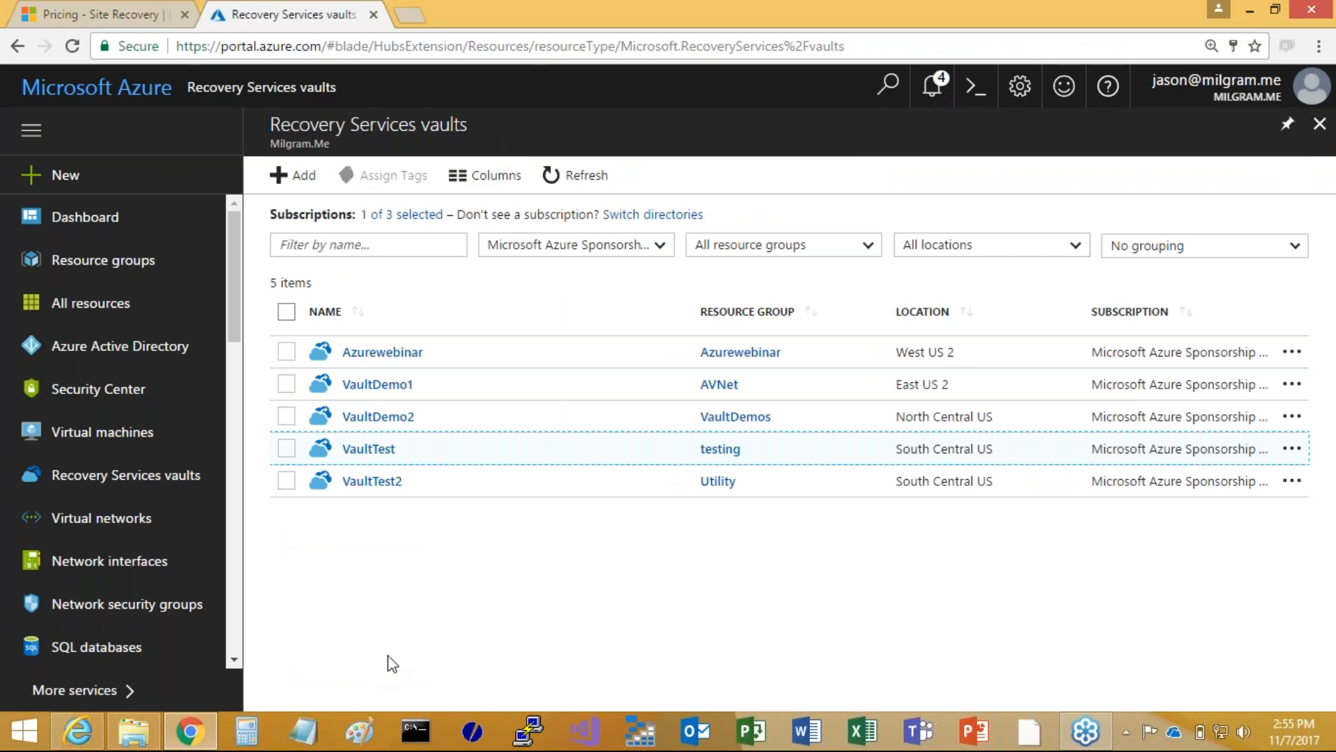